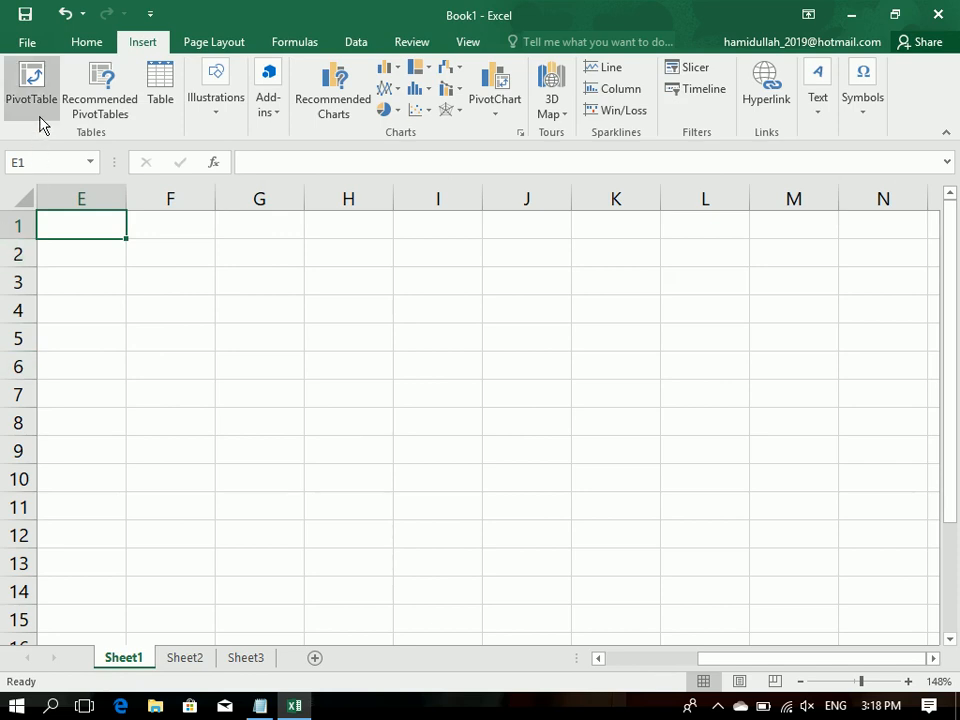
Step: Switch to the blank Notepad document and write the heading "What is PivatTable?" on the first line
{"action": "left_click", "coordinate": [230, 388]}
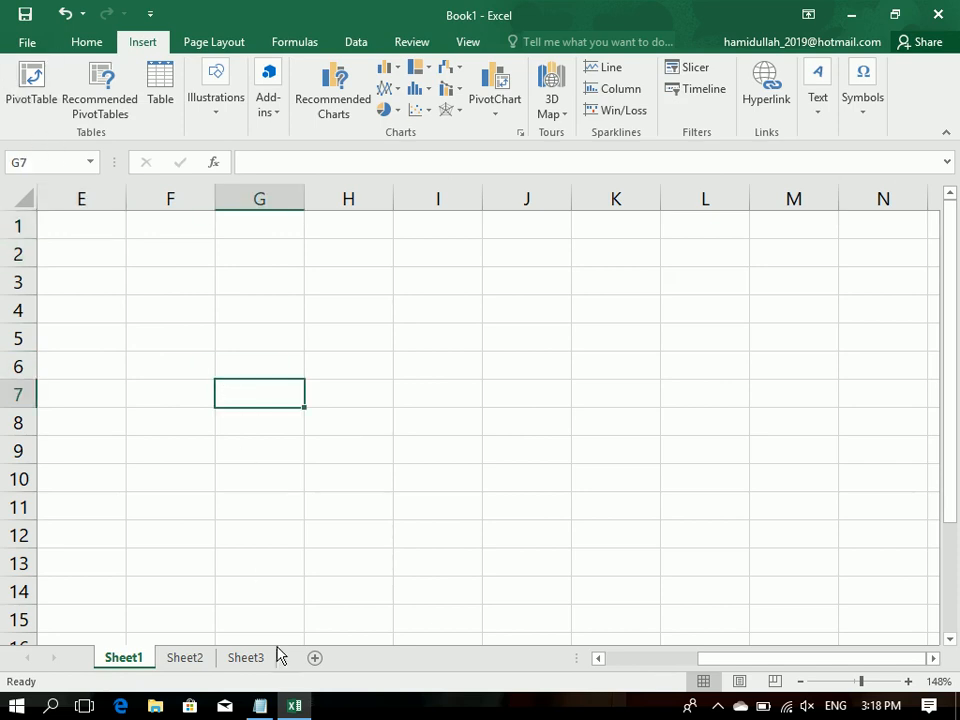
{"action": "left_click", "coordinate": [261, 707]}
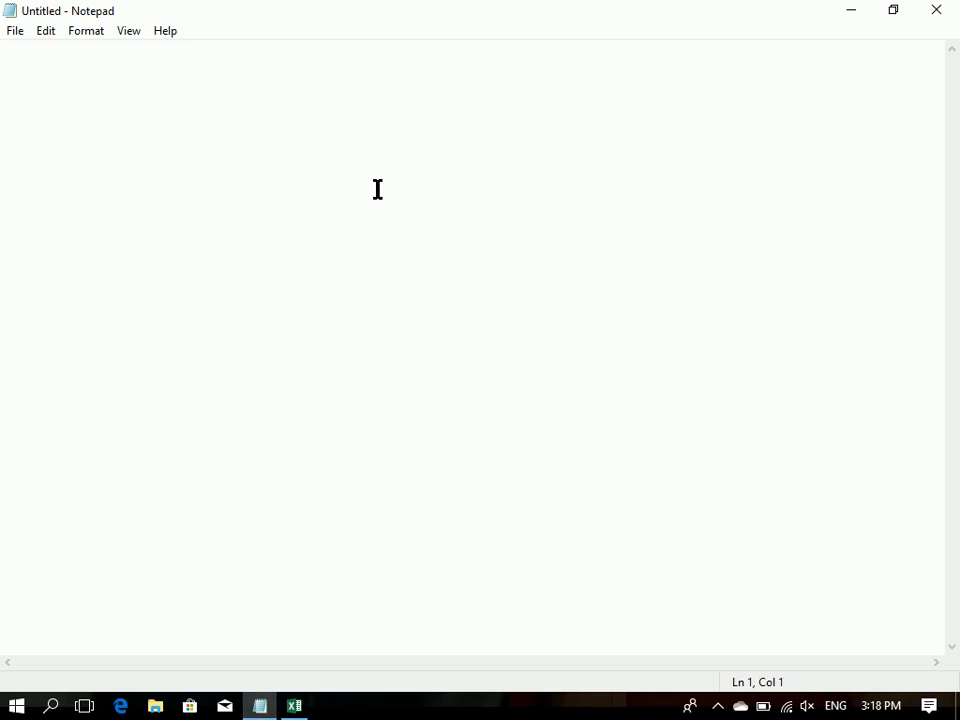
{"action": "type", "text": "What is Pivat"}
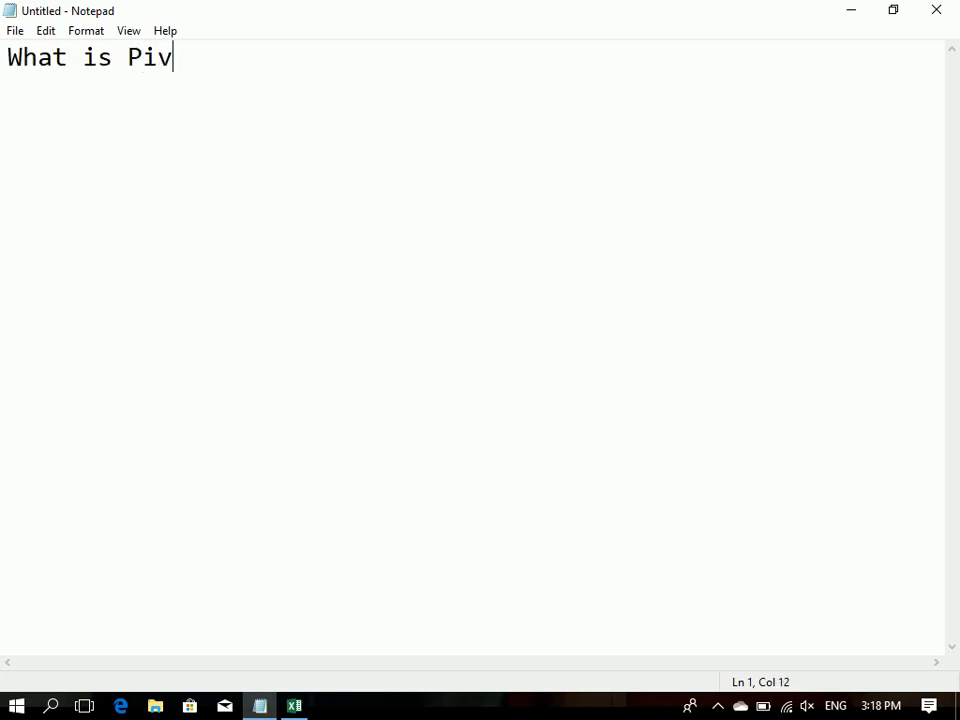
{"action": "key", "text": "BackSpace"}
{"action": "type", "text": "atTable?"}
{"action": "key", "text": "Return"}
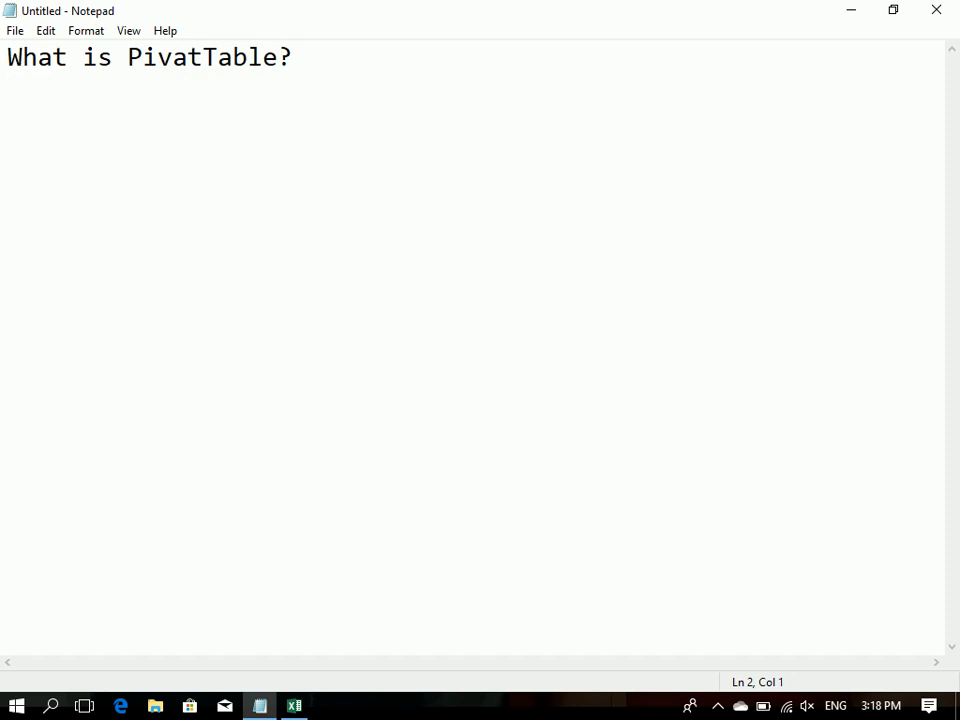
Step: Begin the explanation on the second line with "when we want to sumerize our complex data we use"
{"action": "type", "text": "when we want t"}
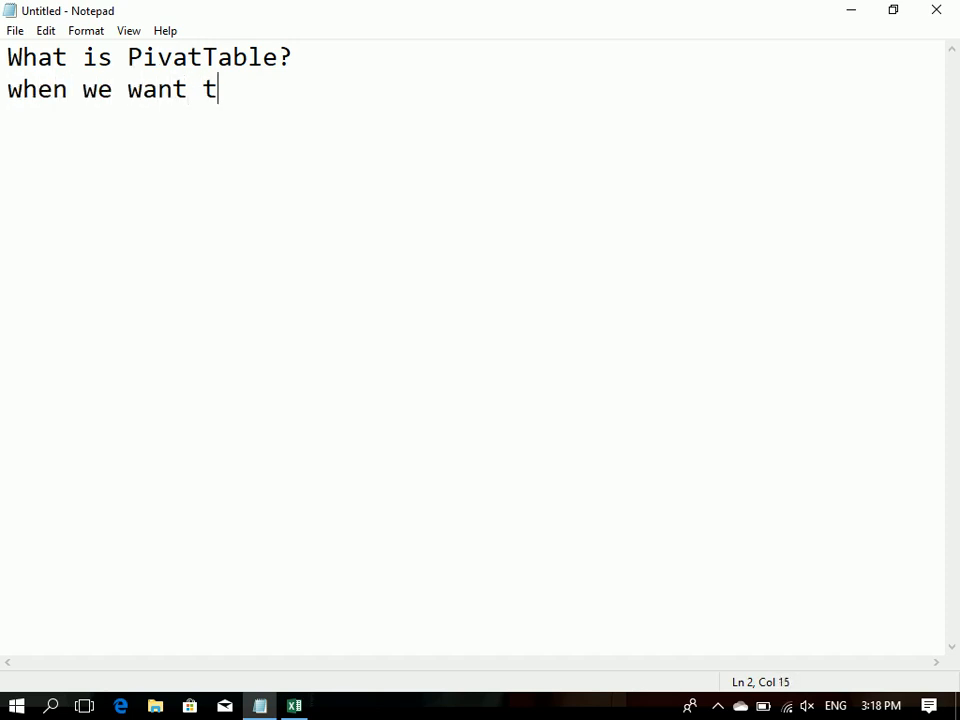
{"action": "key", "text": "BackSpace"}
{"action": "key", "text": "BackSpace"}
{"action": "type", "text": "to sy"}
{"action": "key", "text": "BackSpace"}
{"action": "type", "text": "umeri"}
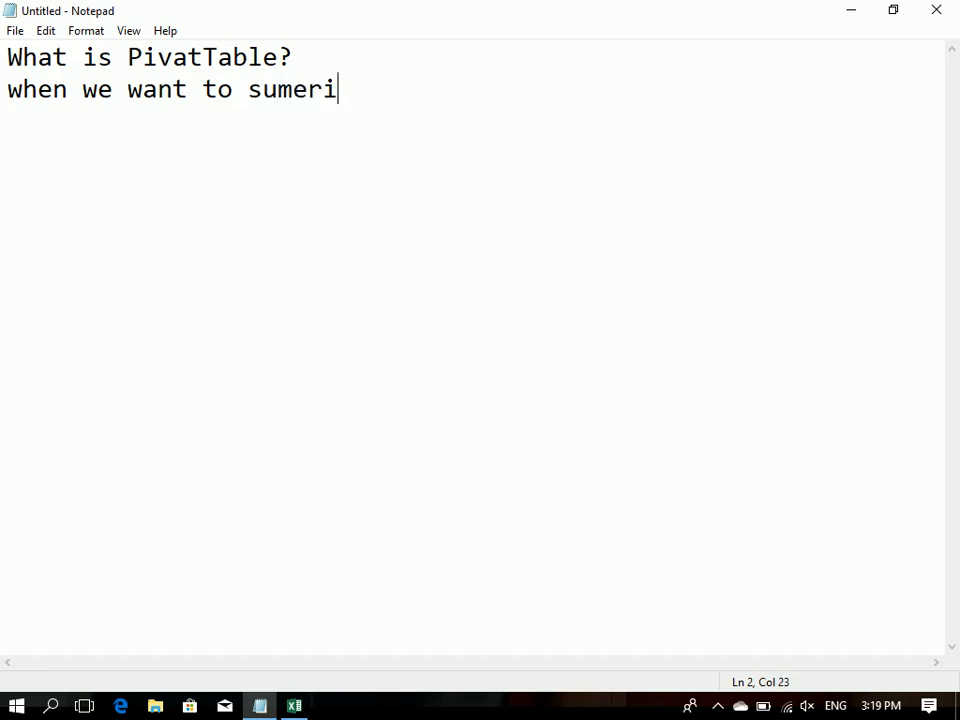
{"action": "type", "text": "ze our complext d"}
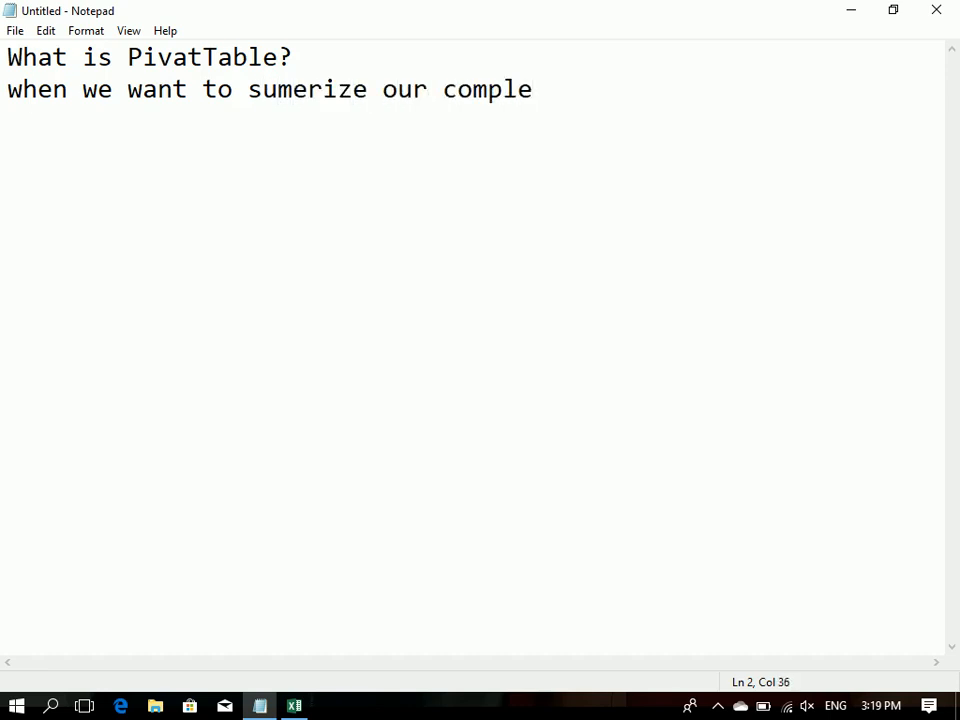
{"action": "key", "text": "BackSpace"}
{"action": "key", "text": "BackSpace"}
{"action": "key", "text": "BackSpace"}
{"action": "type", "text": "data w"}
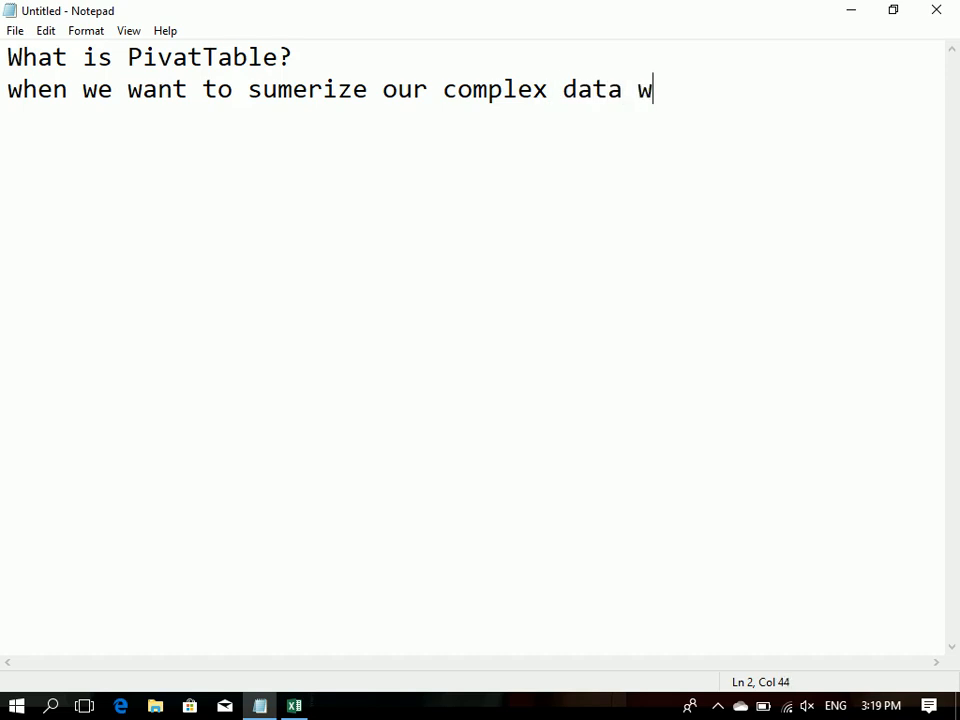
{"action": "type", "text": "e use picv"}
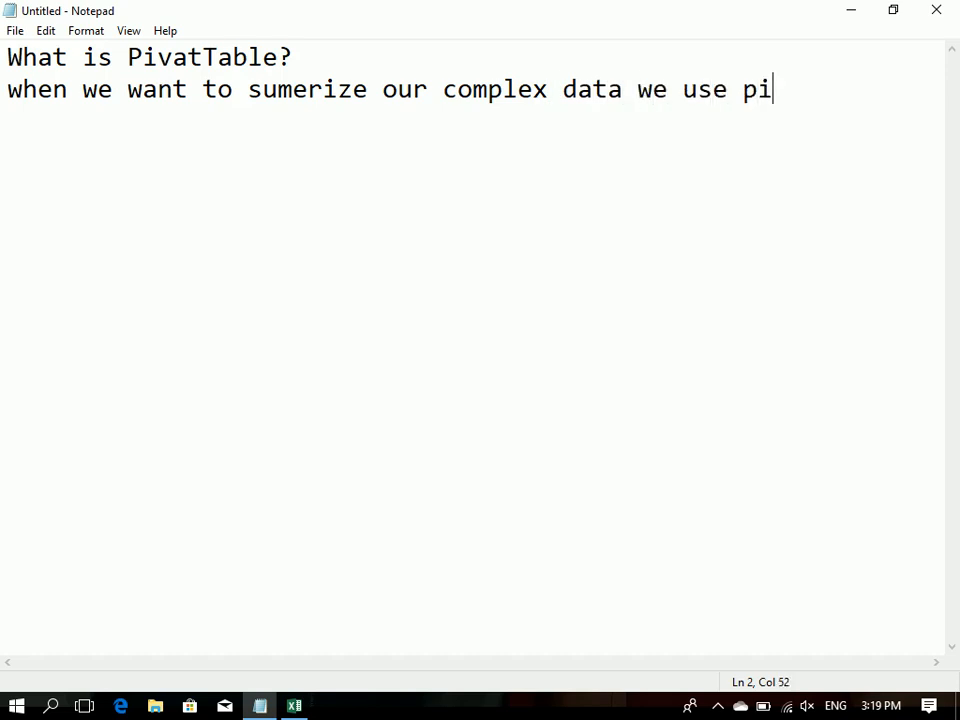
Step: Finish the explanation sentence with "pivattable." and start a new line
{"action": "key", "text": "BackSpace"}
{"action": "key", "text": "BackSpace"}
{"action": "type", "text": "vatt"}
{"action": "key", "text": "BackSpace"}
{"action": "key", "text": "BackSpace"}
{"action": "type", "text": "ttable"}
{"action": "key", "text": "BackSpace"}
{"action": "type", "text": "e."}
{"action": "key", "text": "Return"}
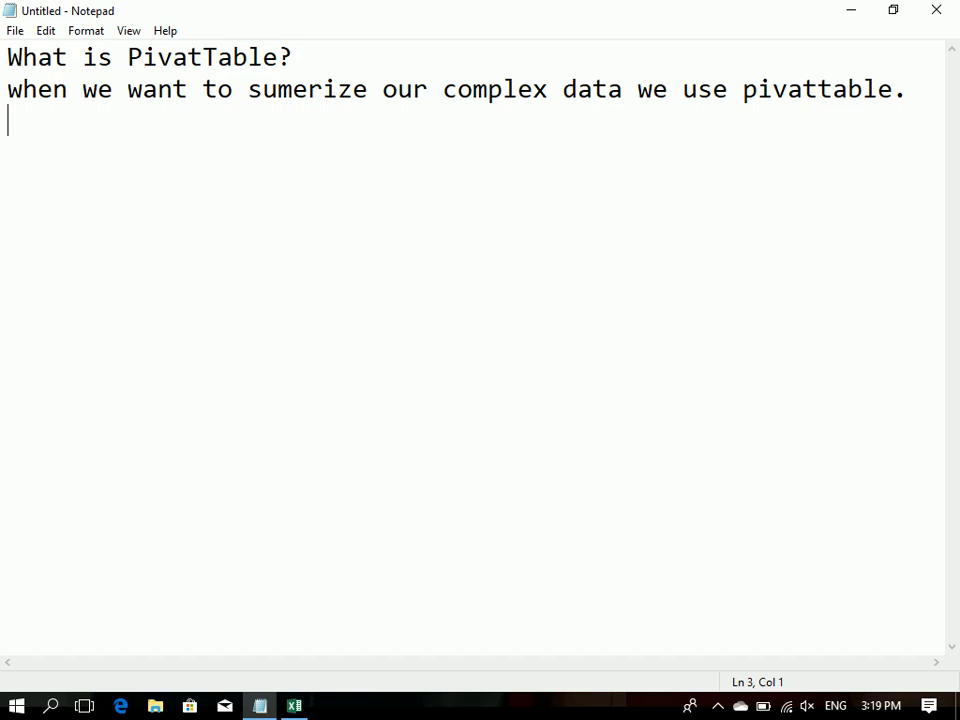
Step: Correct "pivat" to "pivot" in both the explanation and the heading, and add a blank line below the text
{"action": "left_click", "coordinate": [294, 706]}
{"action": "left_click", "coordinate": [789, 87]}
{"action": "key", "text": "Right"}
{"action": "key", "text": "BackSpace"}
{"action": "type", "text": "o"}
{"action": "left_click_drag", "start_coordinate": [189, 56], "coordinate": [175, 54]}
{"action": "type", "text": "o"}
{"action": "left_click", "coordinate": [378, 146]}
{"action": "key", "text": "Return"}
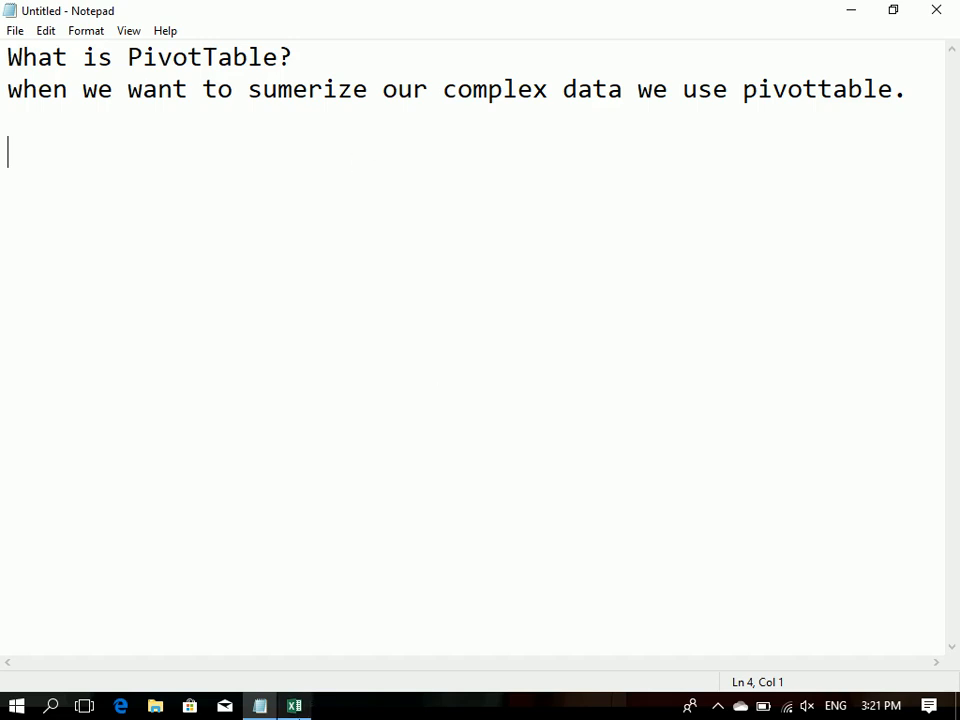
Step: Switch to the Excel workbook and enter the column headers ID and Customer in A1 and B1 of Sheet1
{"action": "left_click", "coordinate": [294, 706]}
{"action": "left_click", "coordinate": [69, 228]}
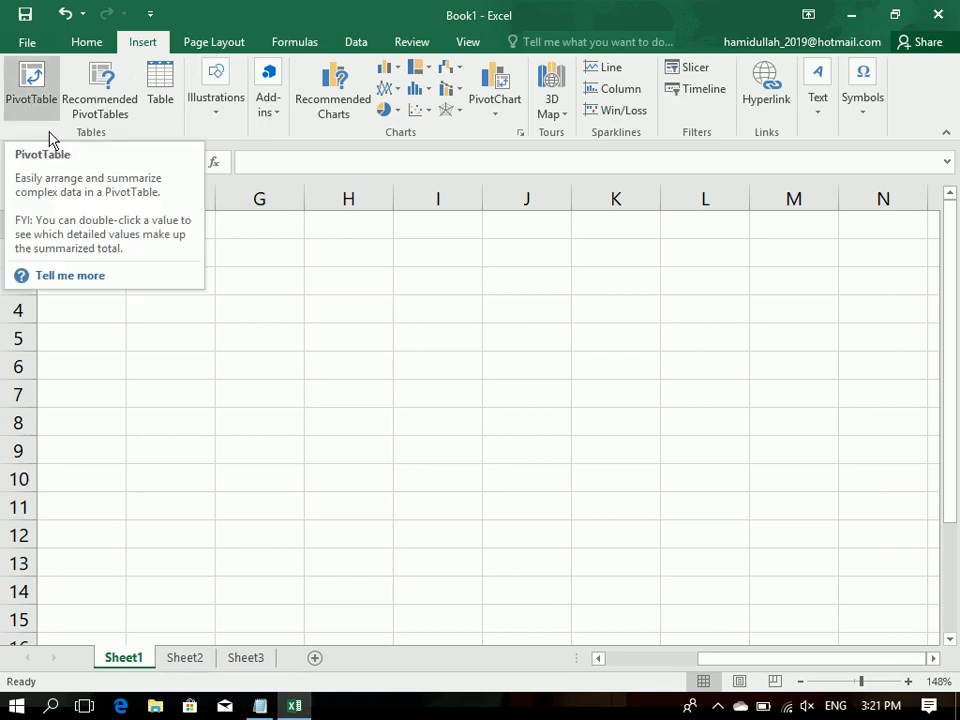
{"action": "left_click", "coordinate": [156, 230]}
{"action": "key", "text": "Left"}
{"action": "key", "text": "Left"}
{"action": "key", "text": "Left"}
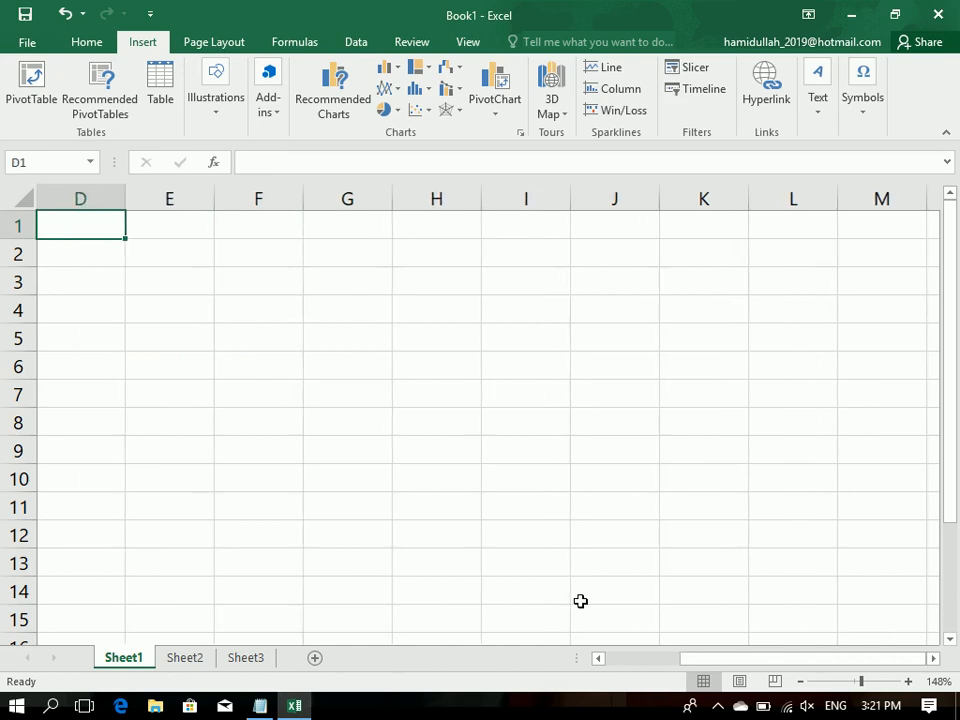
{"action": "key", "text": "Left"}
{"action": "key", "text": "Left"}
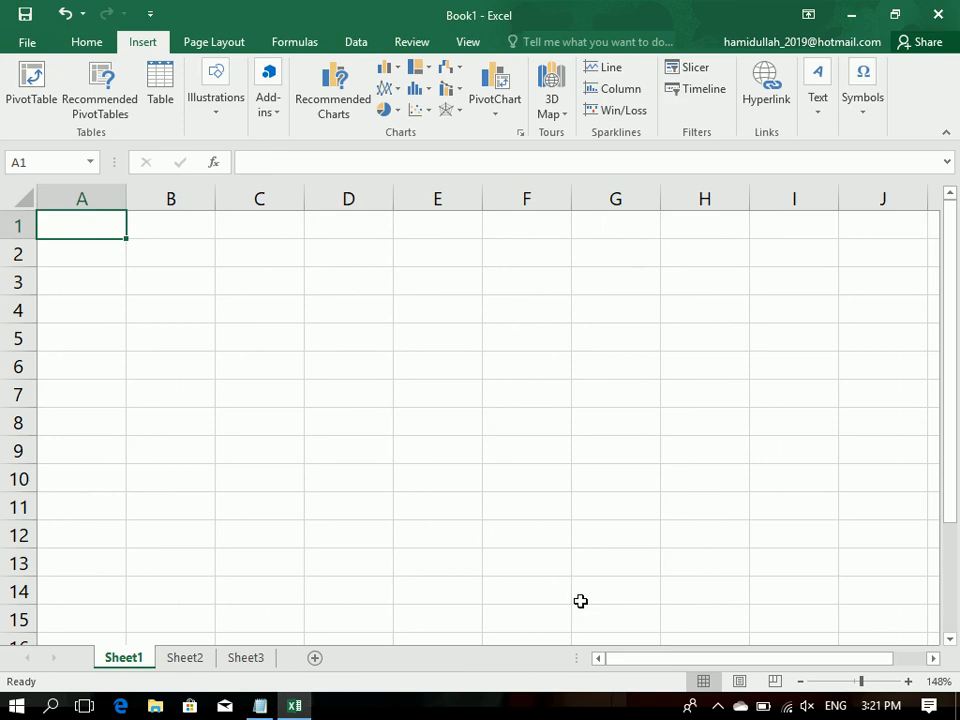
{"action": "type", "text": "ID"}
{"action": "key", "text": "Tab"}
{"action": "type", "text": "Cyu"}
{"action": "key", "text": "BackSpace"}
{"action": "type", "text": "stomer"}
{"action": "key", "text": "Tab"}
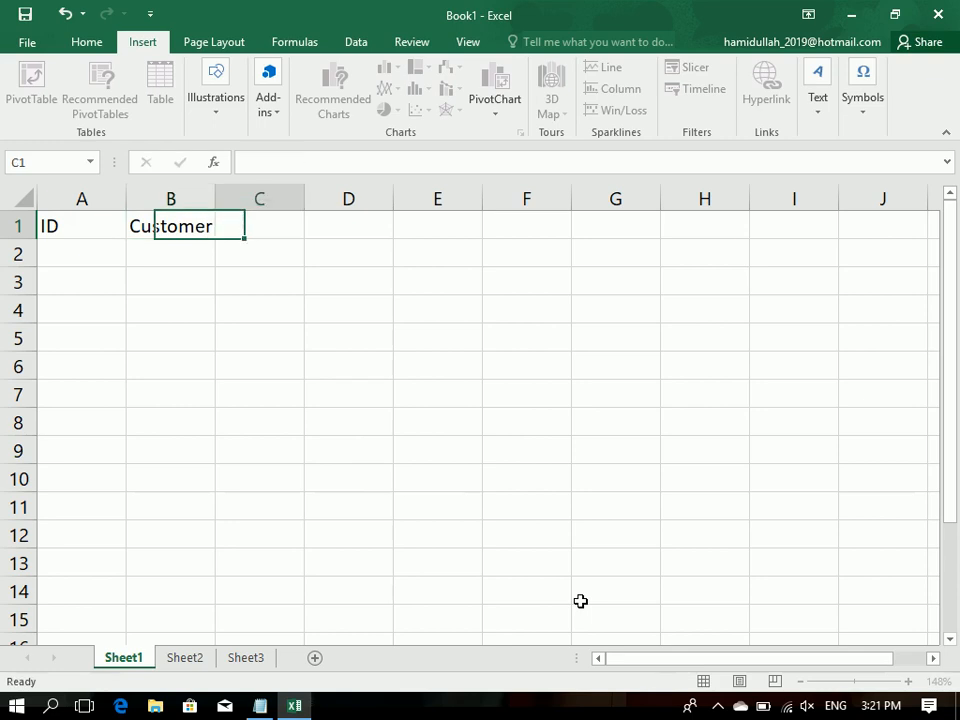
Step: Enter the headers Product, Model and Cost in cells C1 to E1
{"action": "type", "text": "Product"}
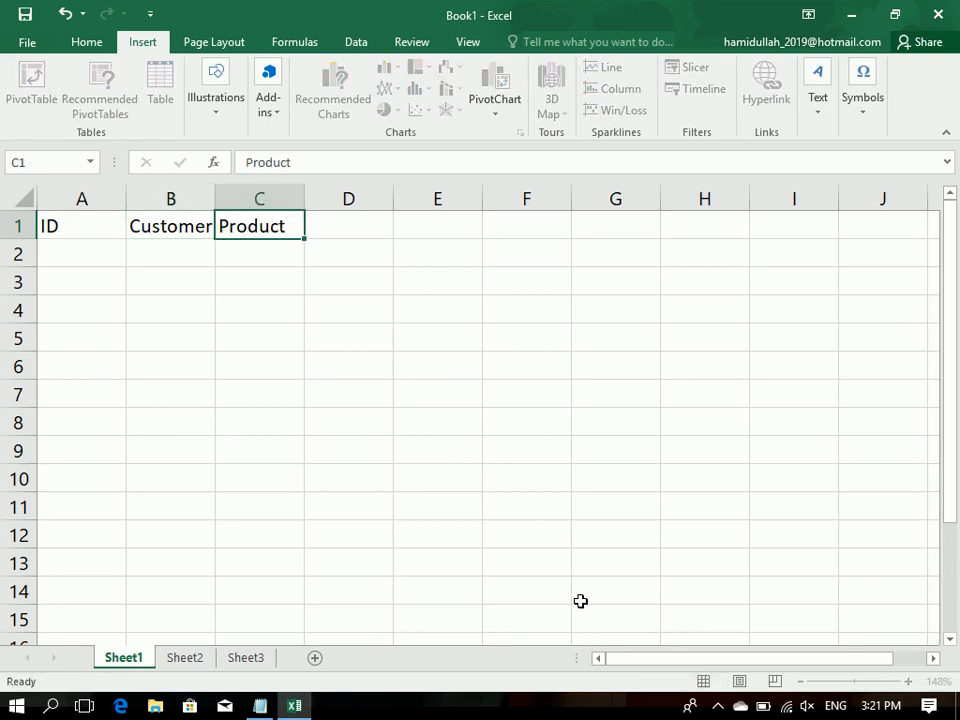
{"action": "key", "text": "Tab"}
{"action": "type", "text": "Model"}
{"action": "key", "text": "Tab"}
{"action": "type", "text": "P"}
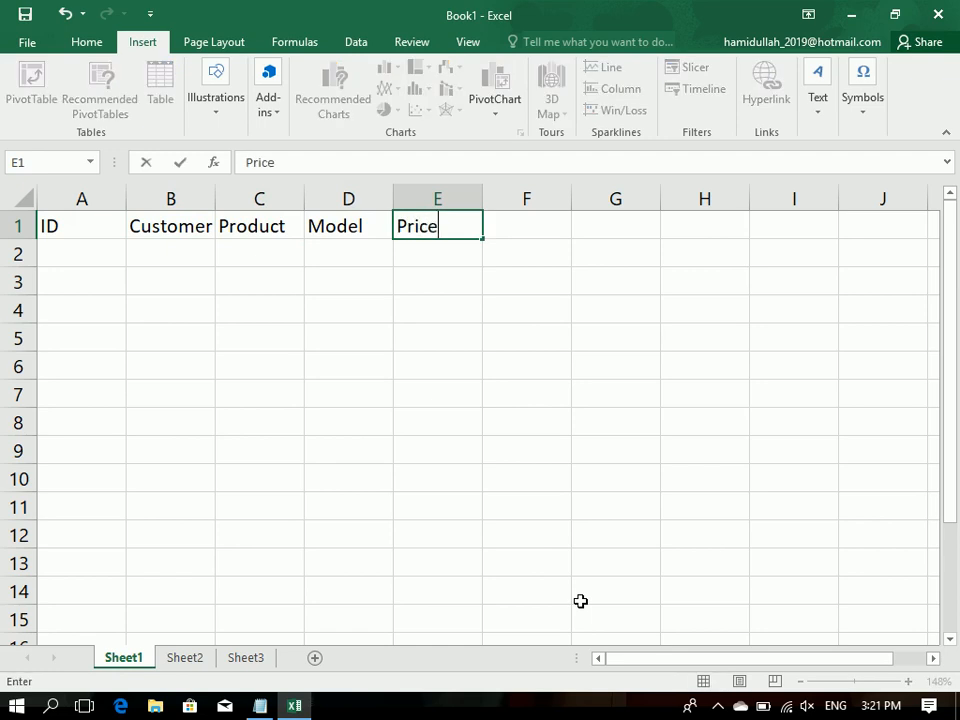
{"action": "type", "text": "OST"}
{"action": "key", "text": "Tab"}
Step: Enter the headers Price, Unit, Total and Profit in cells F1 to I1
{"action": "type", "text": "Price"}
{"action": "key", "text": "Tab"}
{"action": "type", "text": "Unit"}
{"action": "key", "text": "Tab"}
{"action": "type", "text": "Total"}
{"action": "key", "text": "Tab"}
{"action": "type", "text": "Profit"}
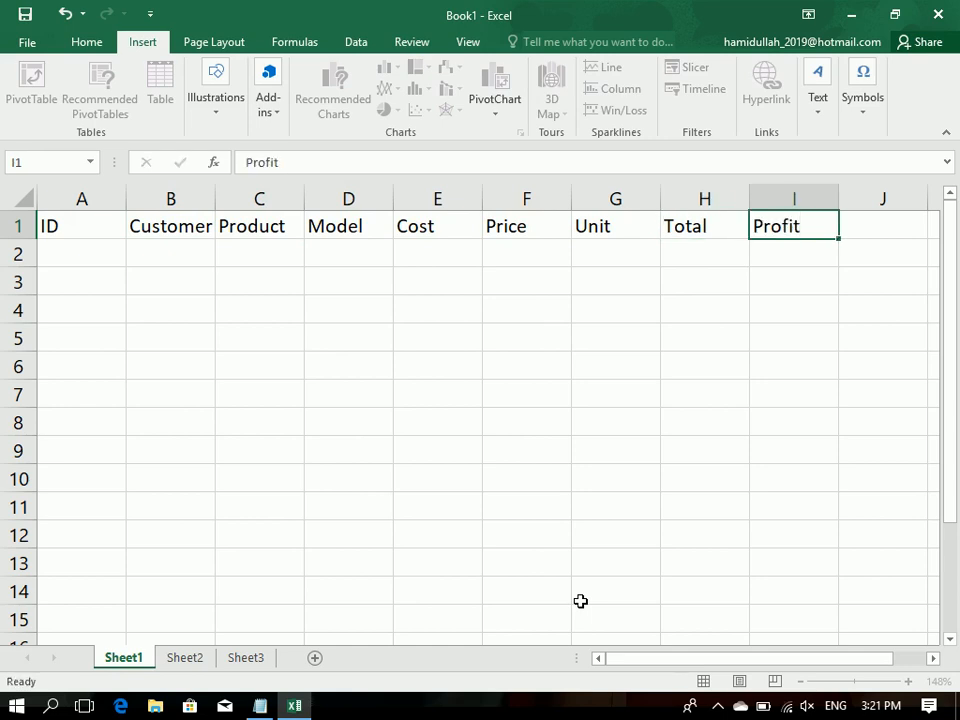
{"action": "key", "text": "Tab"}
{"action": "type", "text": "Los"}
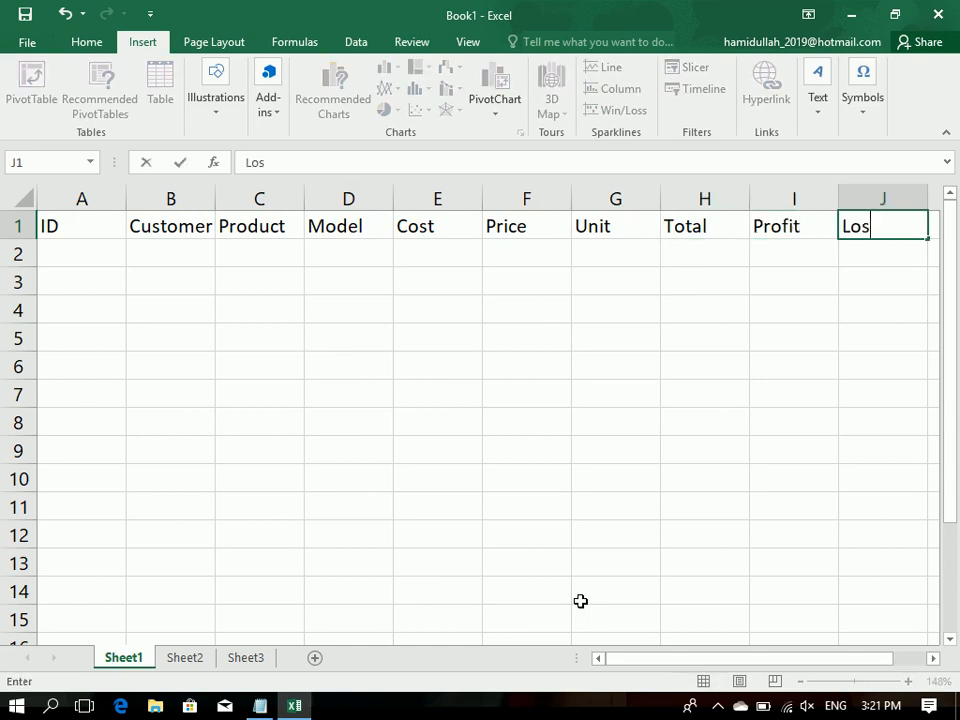
{"action": "key", "text": "BackSpace"}
{"action": "key", "text": "BackSpace"}
{"action": "key", "text": "BackSpace"}
{"action": "key", "text": "BackSpace"}
Step: Replace the header in cell I1 with P/L
{"action": "key", "text": "Left"}
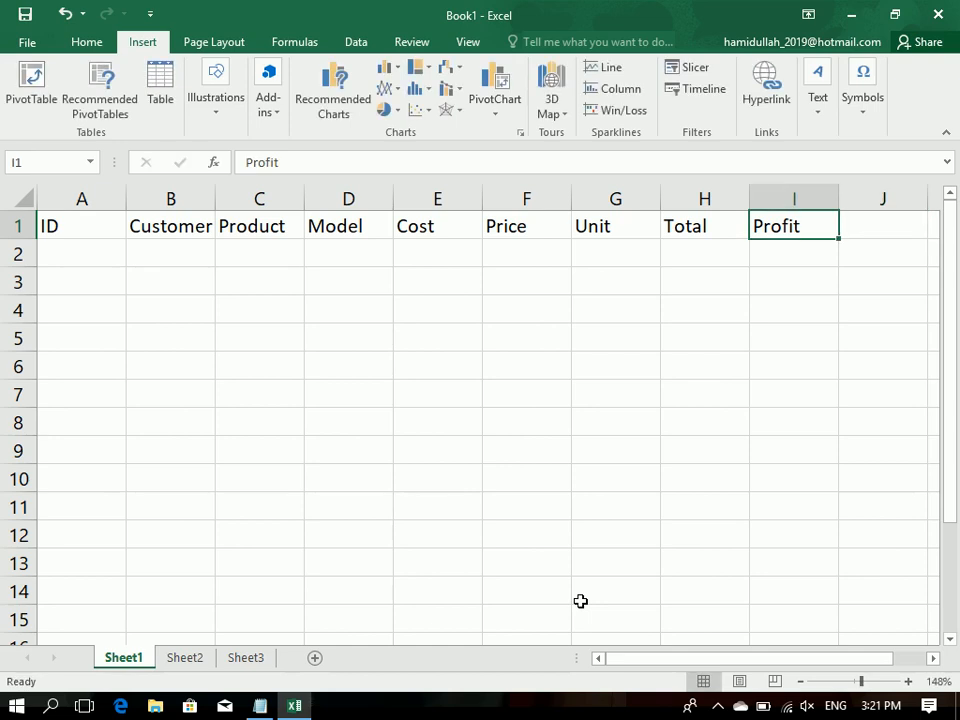
{"action": "type", "text": "Profit"}
{"action": "key", "text": "Tab"}
{"action": "type", "text": "L"}
{"action": "key", "text": "Left"}
{"action": "type", "text": "P"}
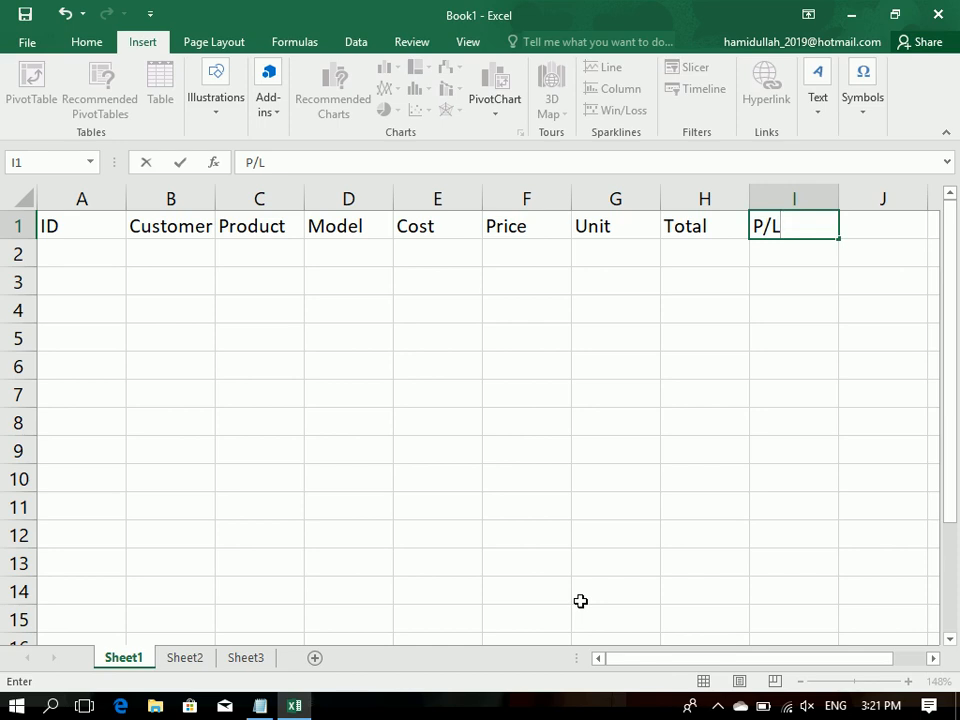
Step: Enter the headers Profit and Loss in cells J1 and K1
{"action": "key", "text": "Tab"}
{"action": "type", "text": "P"}
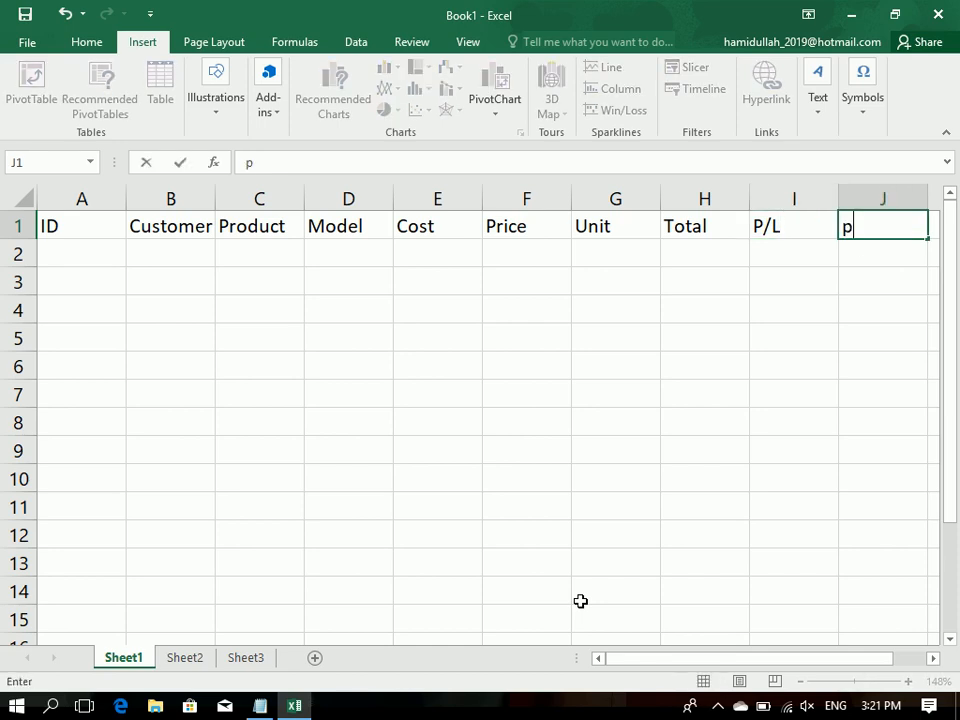
{"action": "type", "text": "rodi"}
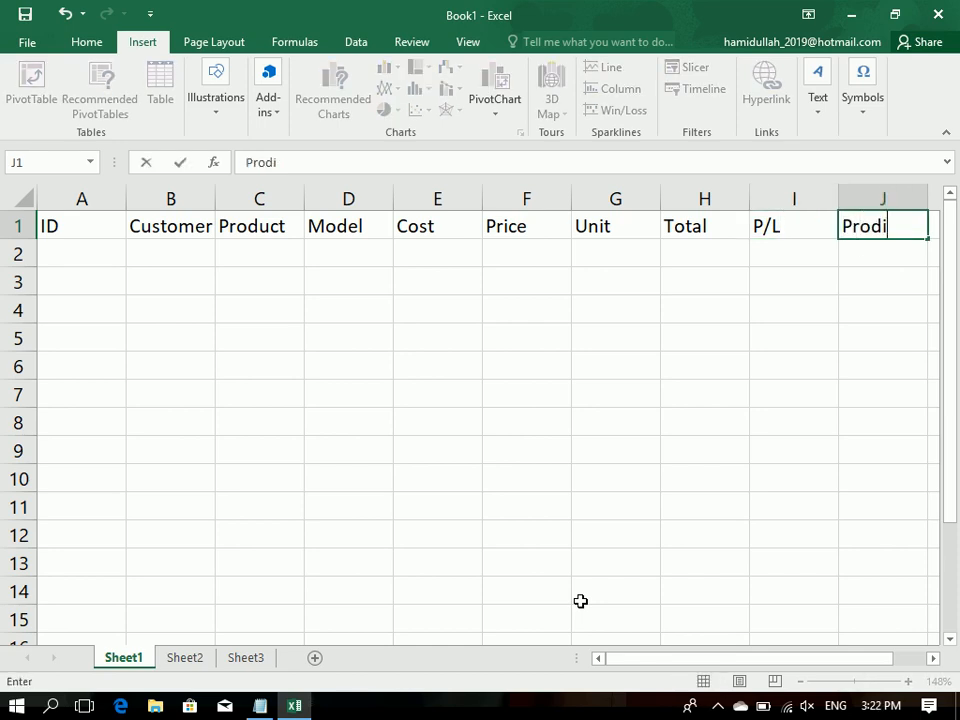
{"action": "key", "text": "BackSpace"}
{"action": "key", "text": "BackSpace"}
{"action": "key", "text": "BackSpace"}
{"action": "type", "text": "fit"}
{"action": "key", "text": "Tab"}
{"action": "type", "text": "Loss"}
{"action": "key", "text": "Return"}
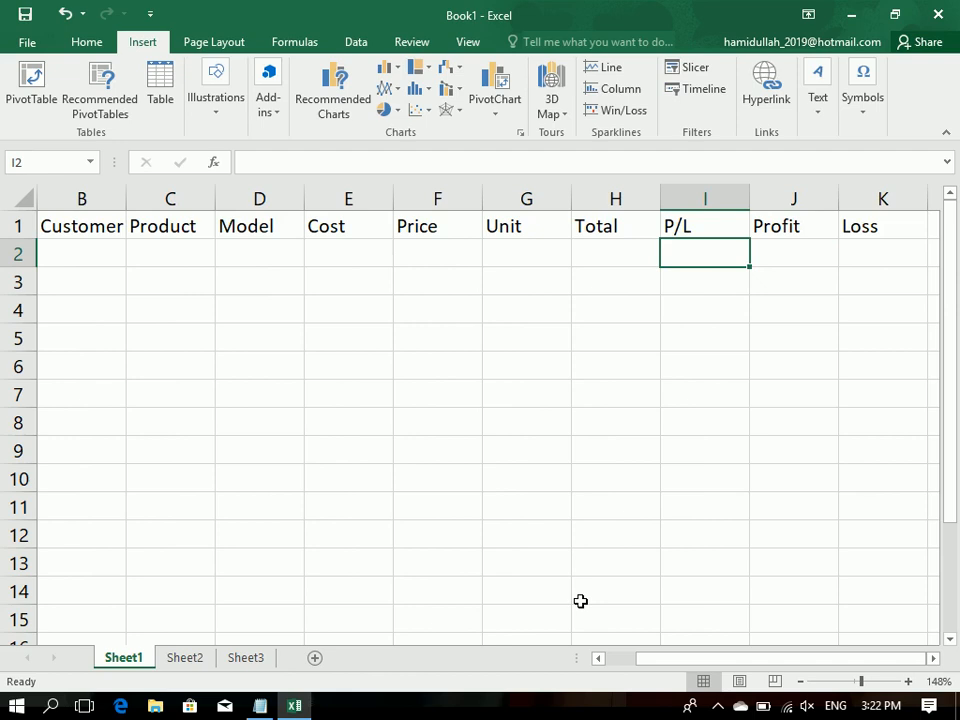
Step: Center the header cells A1 to K1 and fill them with yellow
{"action": "left_click_drag", "start_coordinate": [882, 224], "coordinate": [4, 122]}
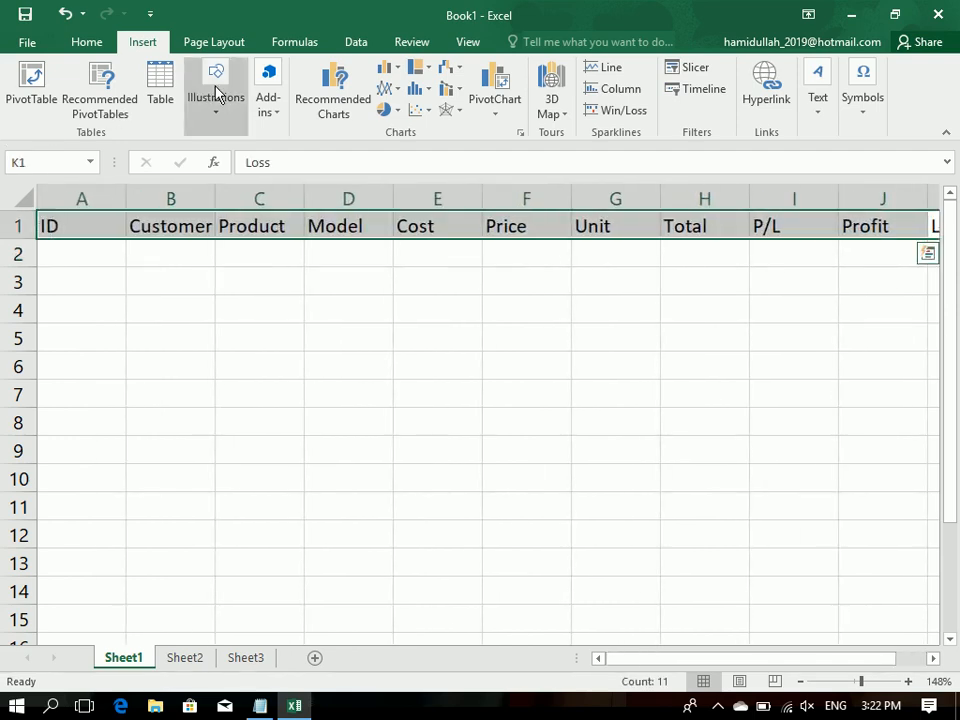
{"action": "left_click", "coordinate": [90, 44]}
{"action": "left_click", "coordinate": [328, 104]}
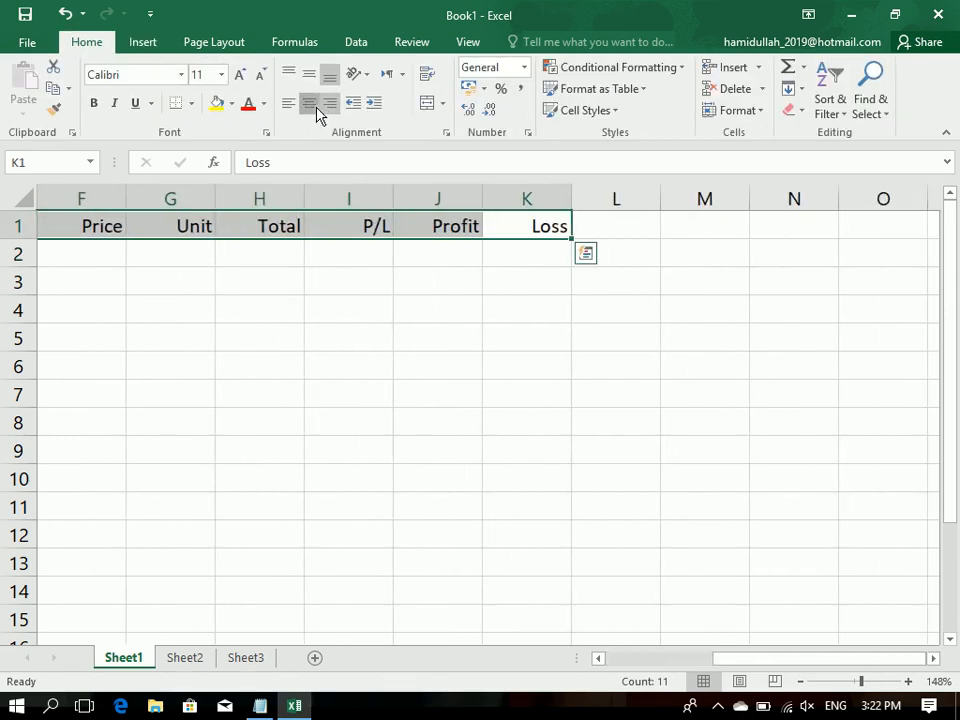
{"action": "left_click", "coordinate": [310, 104]}
{"action": "left_click", "coordinate": [214, 104]}
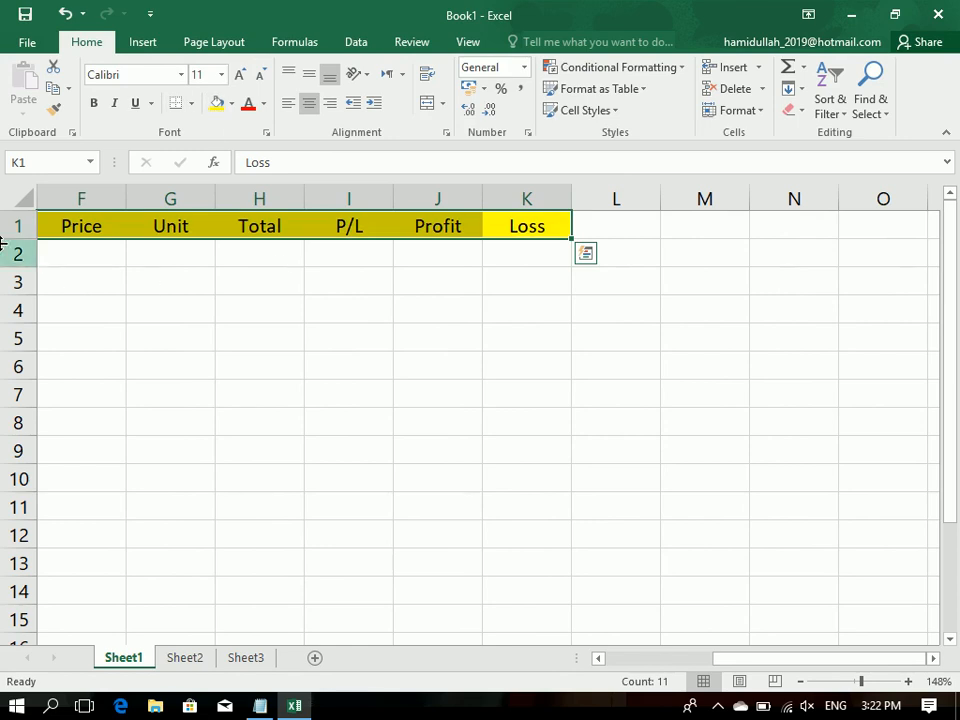
Step: Insert two blank rows above the header row
{"action": "left_click_drag", "start_coordinate": [848, 657], "coordinate": [561, 628]}
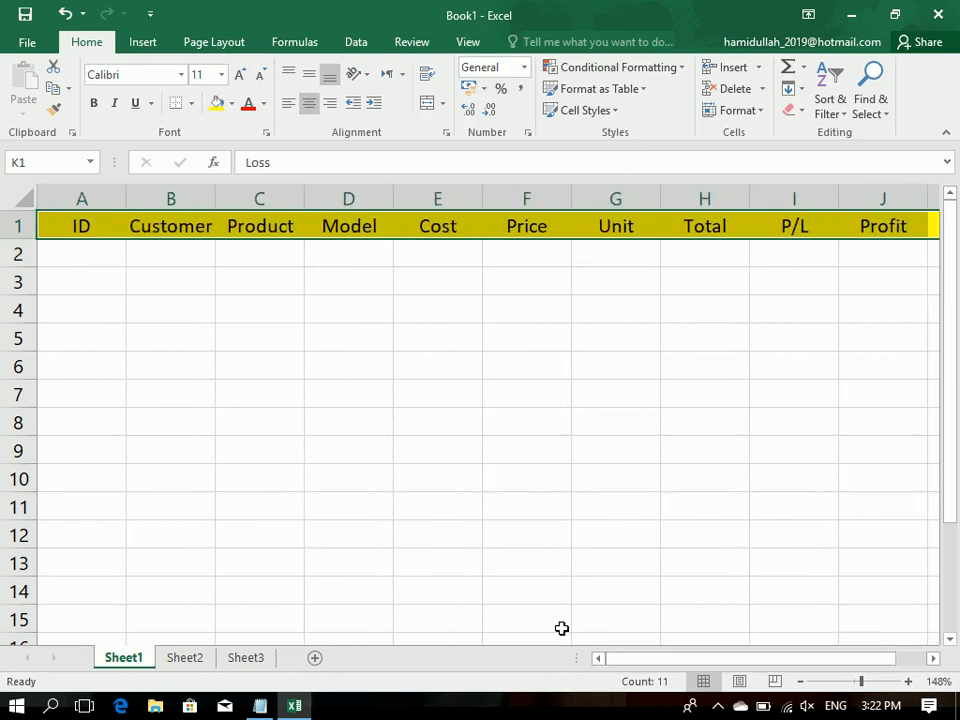
{"action": "left_click", "coordinate": [18, 217]}
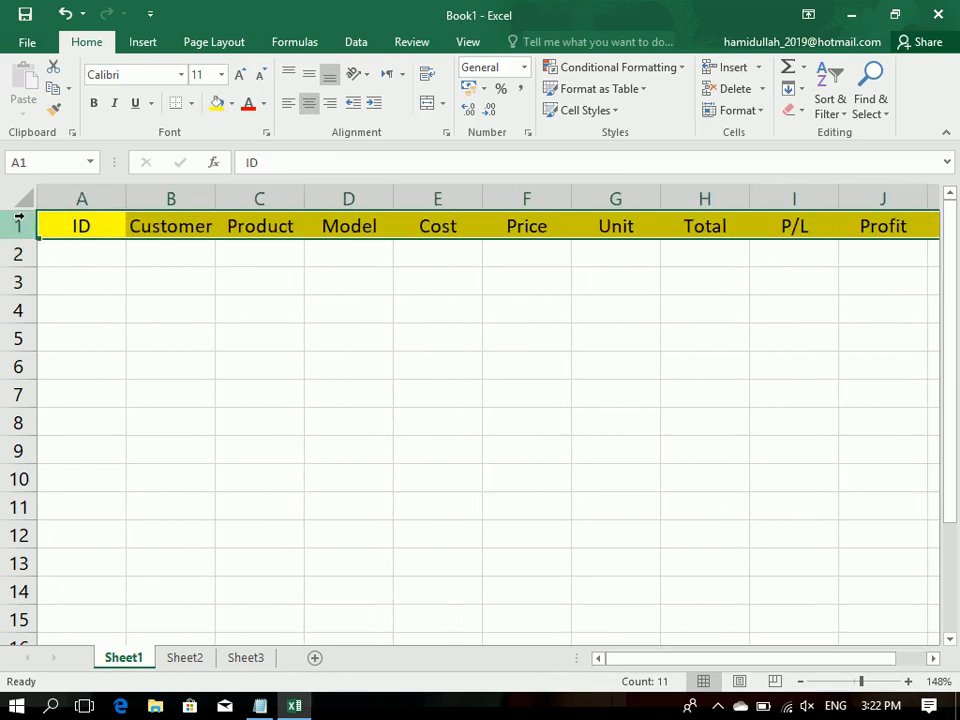
{"action": "key", "text": "ctrl+shift+plus"}
{"action": "key", "text": "ctrl+shift+plus"}
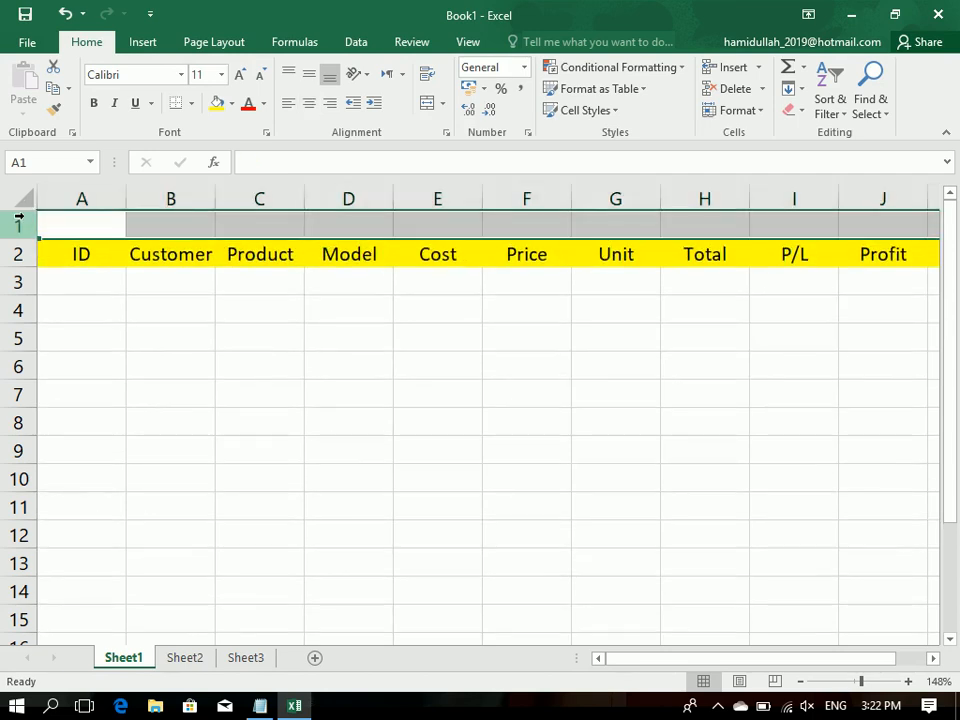
Step: Merge and center cells A1 to K1 and enter the title AFGHAN SUPER STORE in them
{"action": "left_click_drag", "start_coordinate": [82, 214], "coordinate": [790, 210]}
{"action": "left_click", "coordinate": [426, 104]}
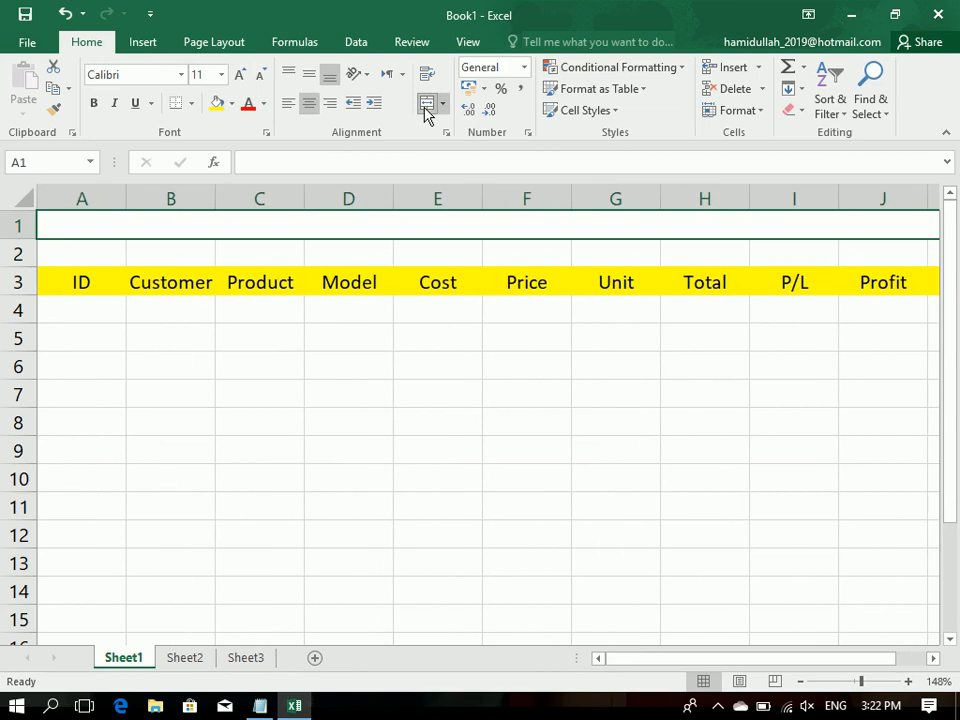
{"action": "type", "text": "A"}
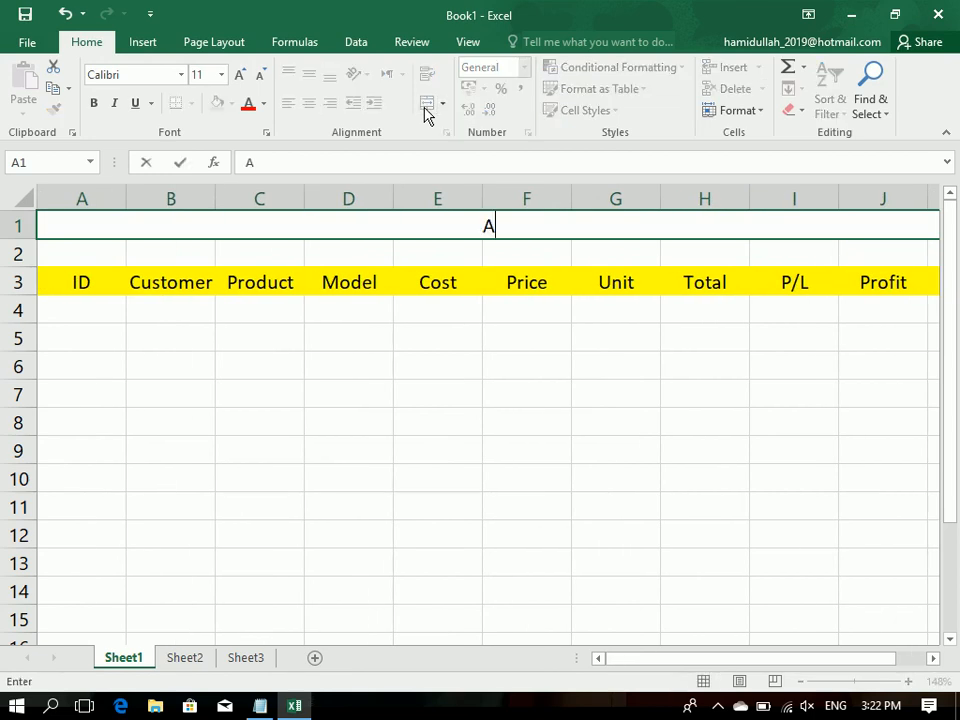
{"action": "type", "text": "FGHAN SYPE"}
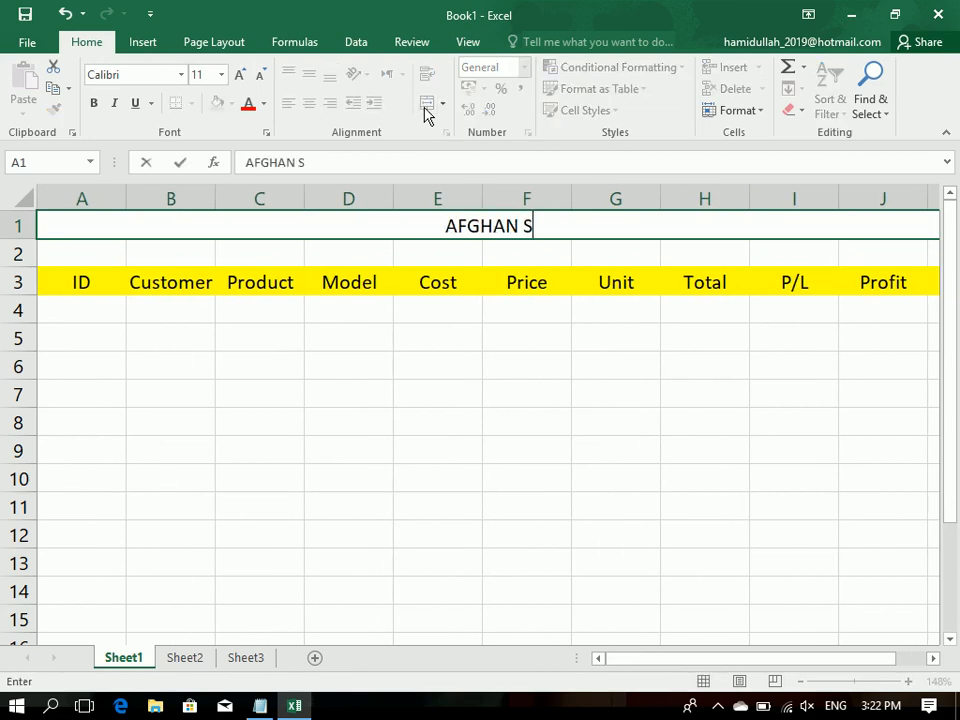
{"action": "key", "text": "BackSpace"}
{"action": "key", "text": "BackSpace"}
{"action": "key", "text": "BackSpace"}
{"action": "type", "text": "UPER STORE"}
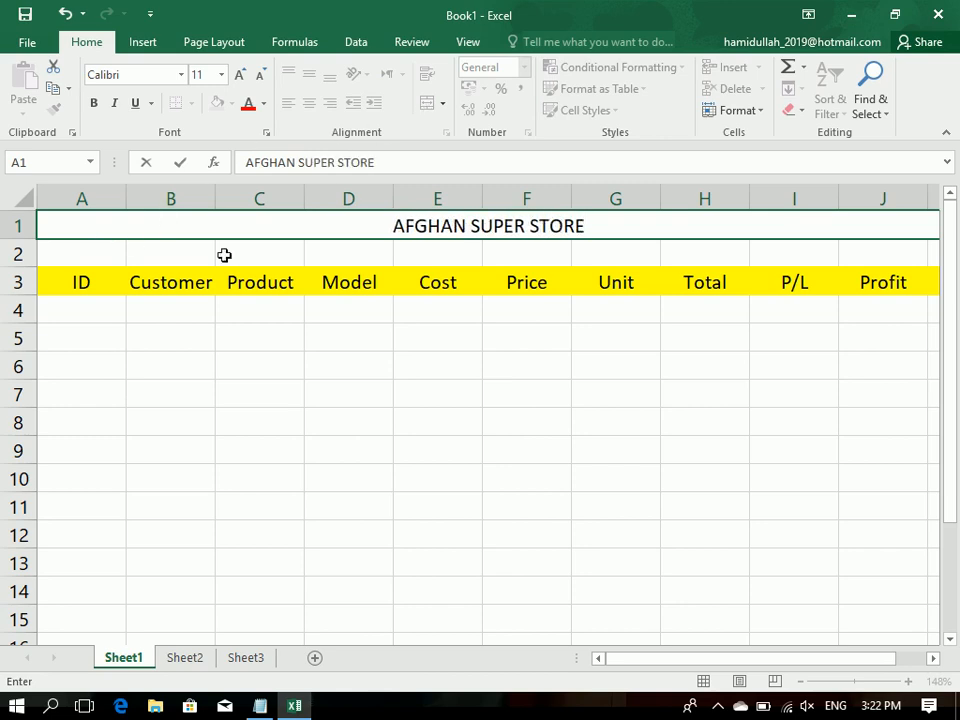
Step: Merge and center cells A2 to K2 and clear the stray text from them
{"action": "left_click_drag", "start_coordinate": [104, 254], "coordinate": [932, 259]}
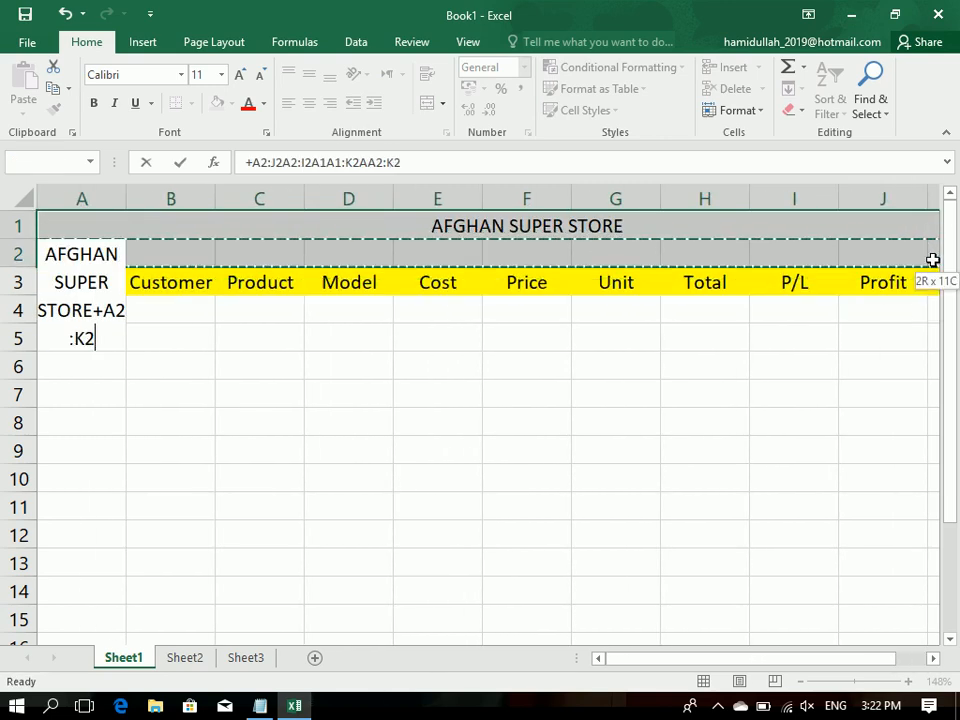
{"action": "key", "text": "Escape"}
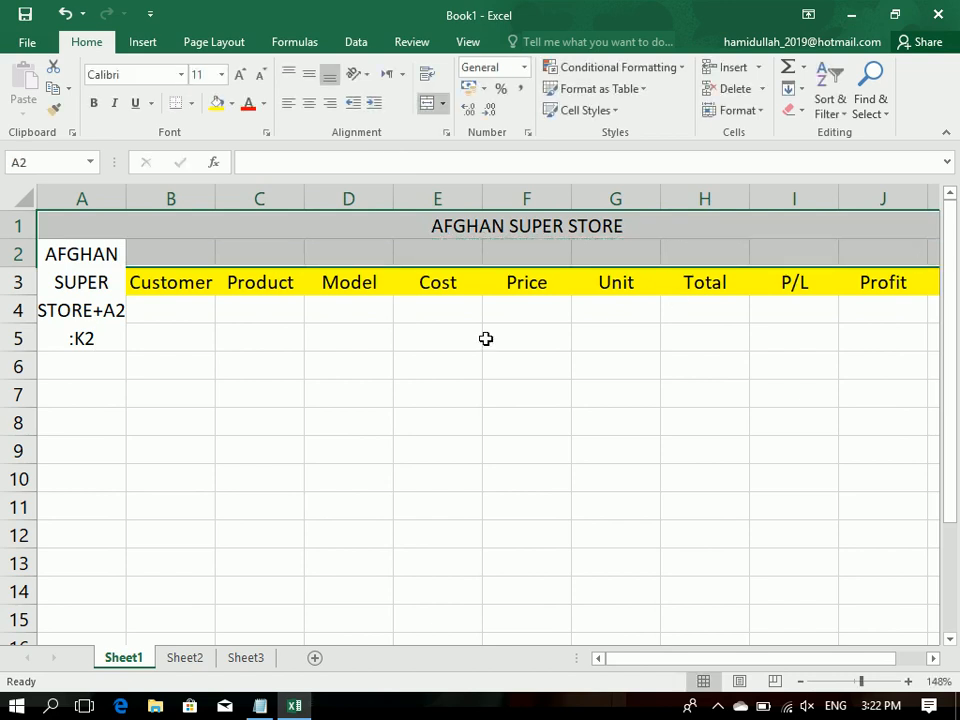
{"action": "left_click", "coordinate": [158, 335]}
{"action": "left_click", "coordinate": [146, 250]}
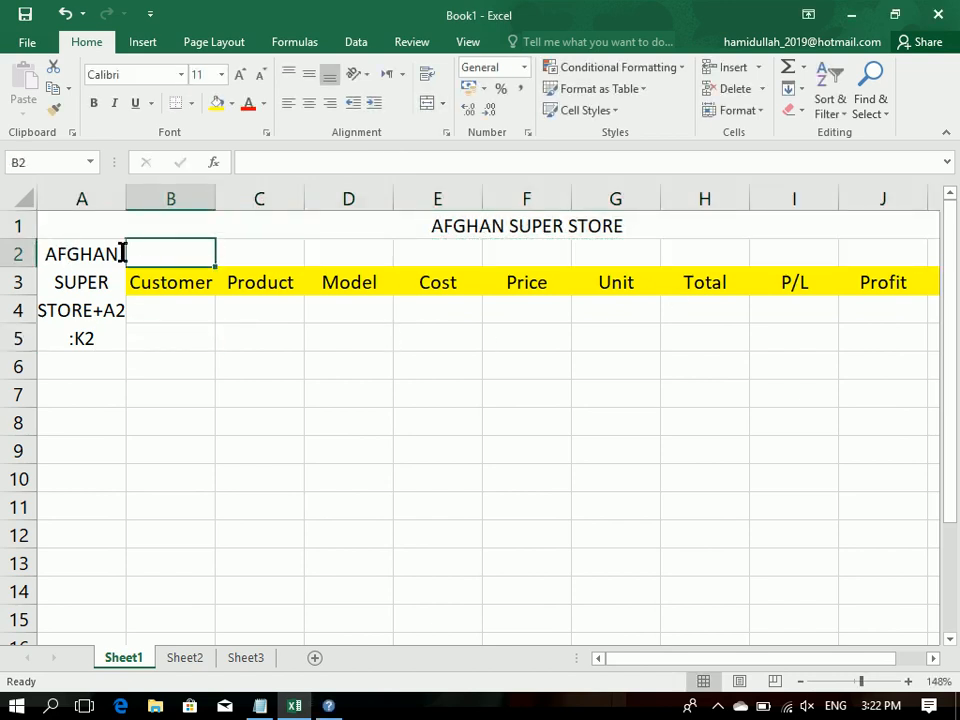
{"action": "left_click", "coordinate": [111, 253]}
{"action": "left_click", "coordinate": [235, 250]}
{"action": "left_click_drag", "start_coordinate": [77, 259], "coordinate": [833, 251]}
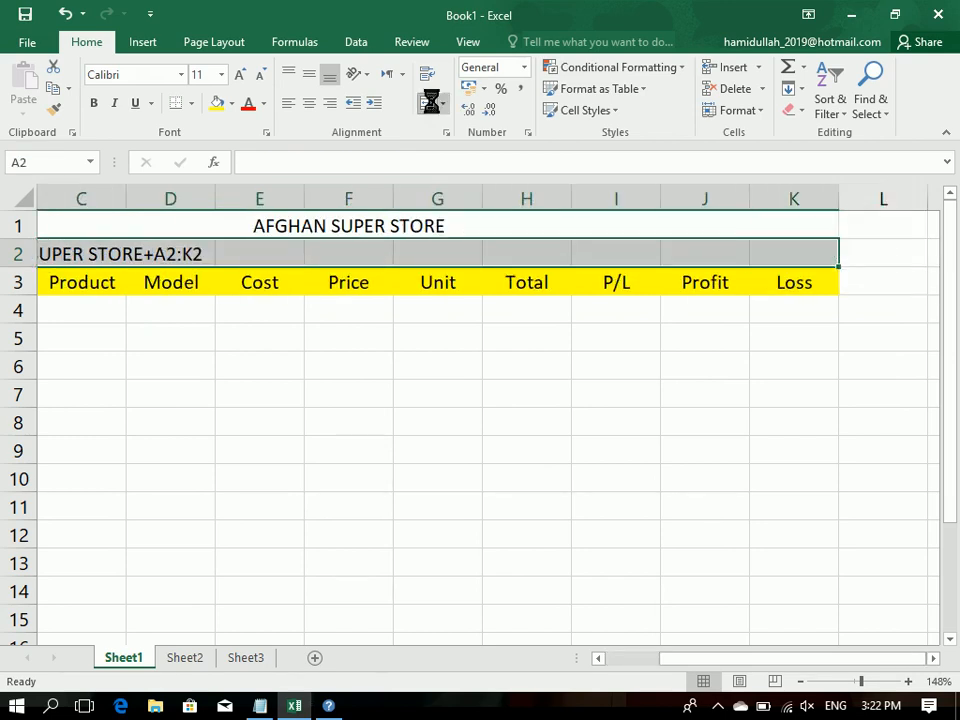
{"action": "left_click", "coordinate": [428, 104]}
{"action": "key", "text": "BackSpace"}
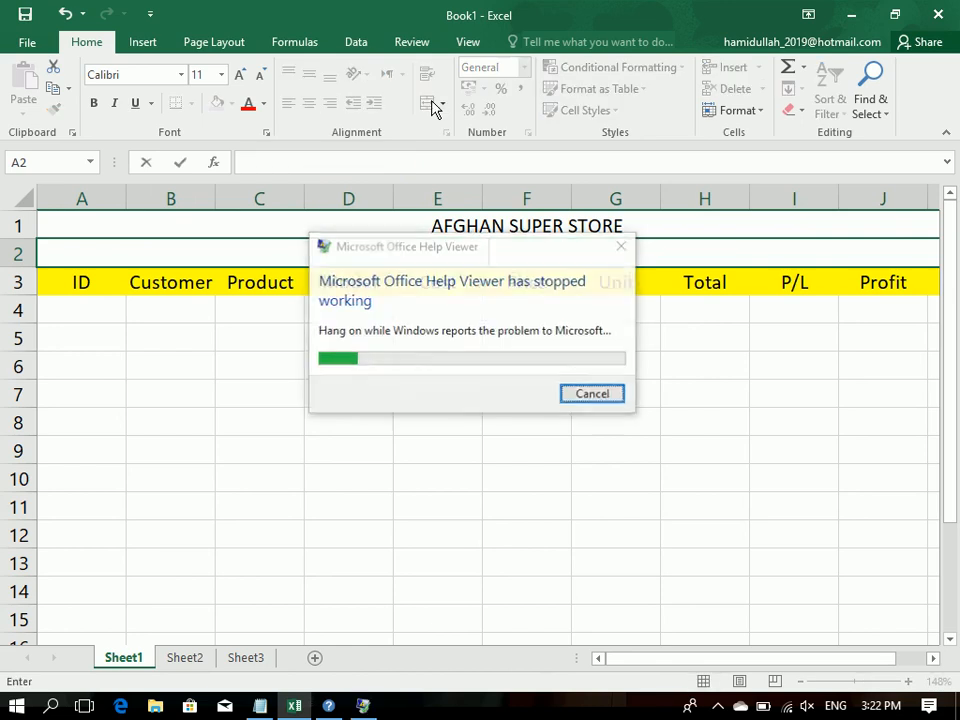
{"action": "key", "text": "Return"}
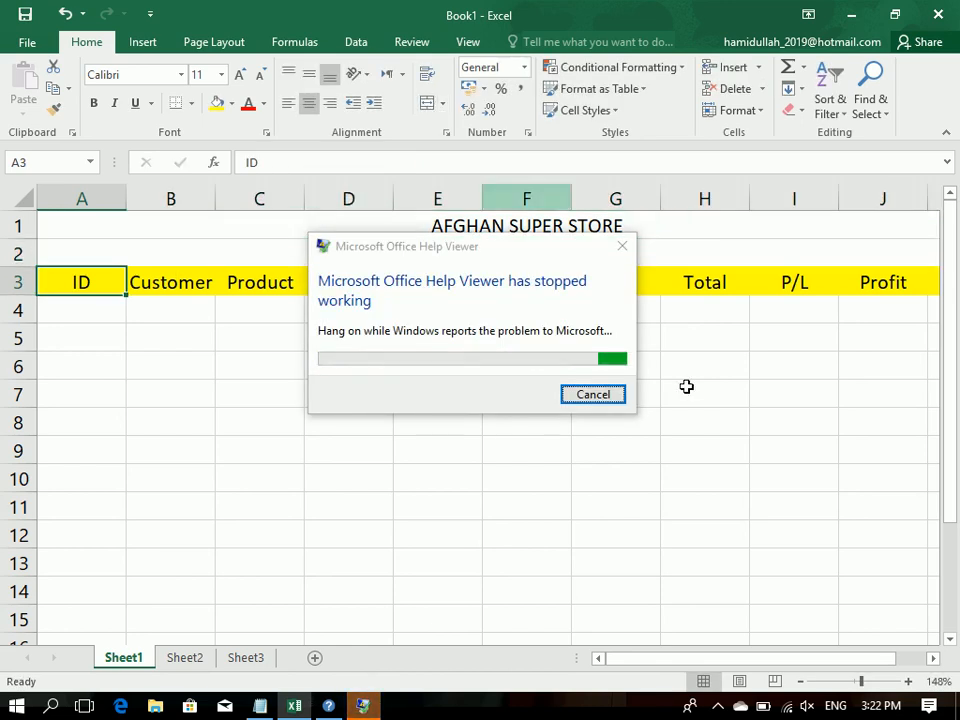
{"action": "left_click", "coordinate": [585, 392]}
{"action": "left_click", "coordinate": [584, 398]}
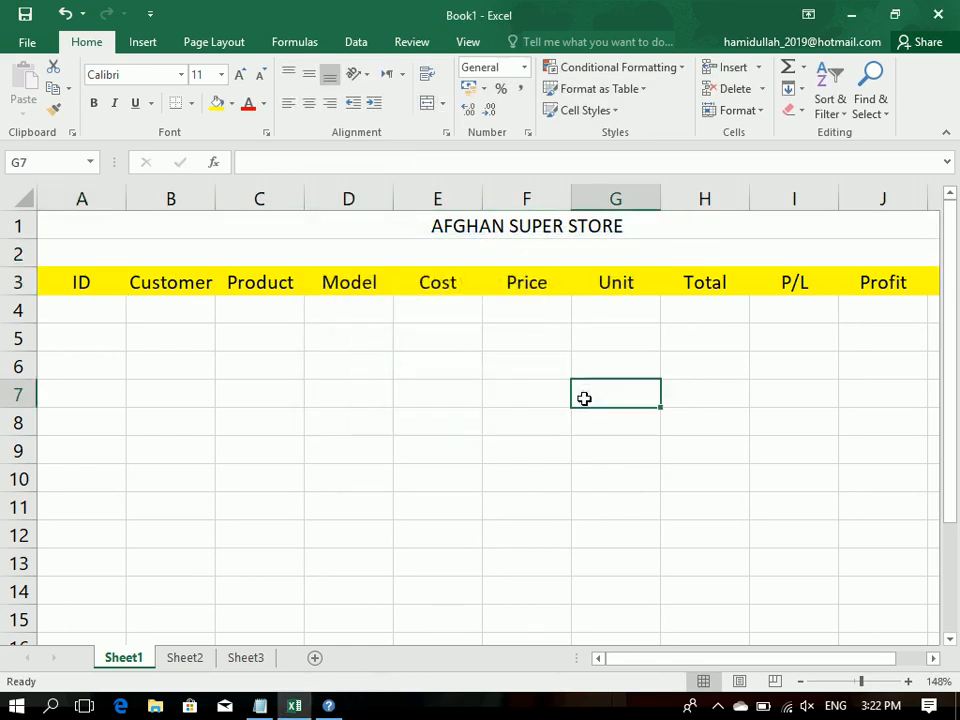
Step: Enter the subtitle Sale Management System in the merged row 2
{"action": "left_click", "coordinate": [498, 250]}
{"action": "type", "text": "a"}
{"action": "type", "text": "SALE"}
{"action": "key", "text": "BackSpace"}
{"action": "key", "text": "BackSpace"}
{"action": "key", "text": "BackSpace"}
{"action": "type", "text": "ale Ma"}
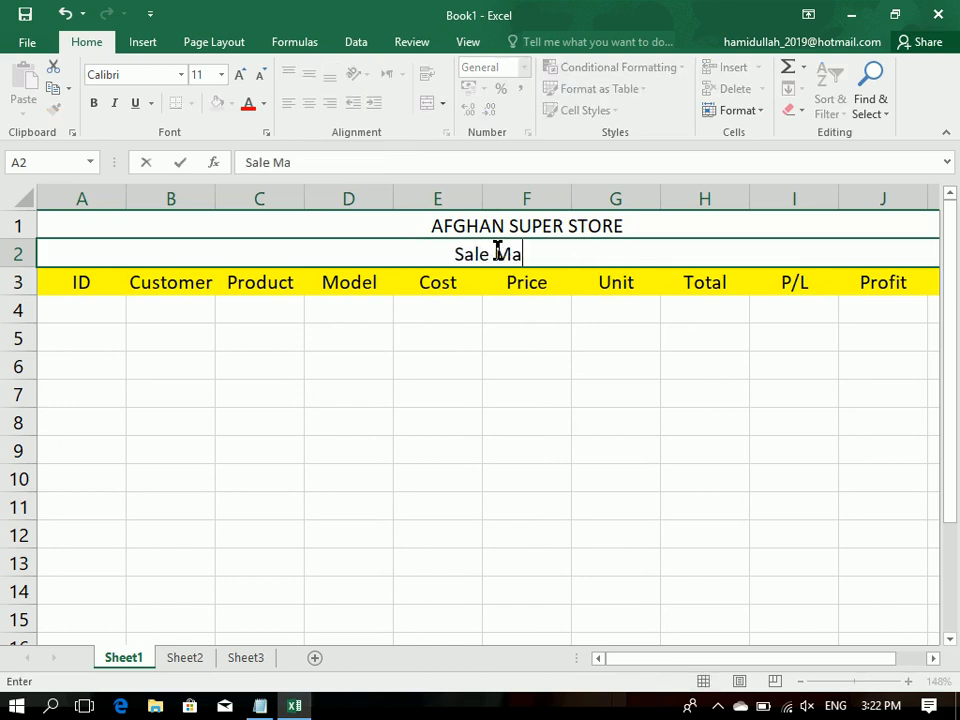
{"action": "type", "text": "man"}
{"action": "key", "text": "BackSpace"}
{"action": "key", "text": "BackSpace"}
{"action": "key", "text": "BackSpace"}
{"action": "key", "text": "BackSpace"}
{"action": "type", "text": "anager"}
{"action": "key", "text": "BackSpace"}
{"action": "key", "text": "BackSpace"}
{"action": "type", "text": "ment System"}
{"action": "key", "text": "Return"}
Step: Fill the two merged title rows, 1 and 2, with light orange
{"action": "left_click_drag", "start_coordinate": [494, 256], "coordinate": [437, 197]}
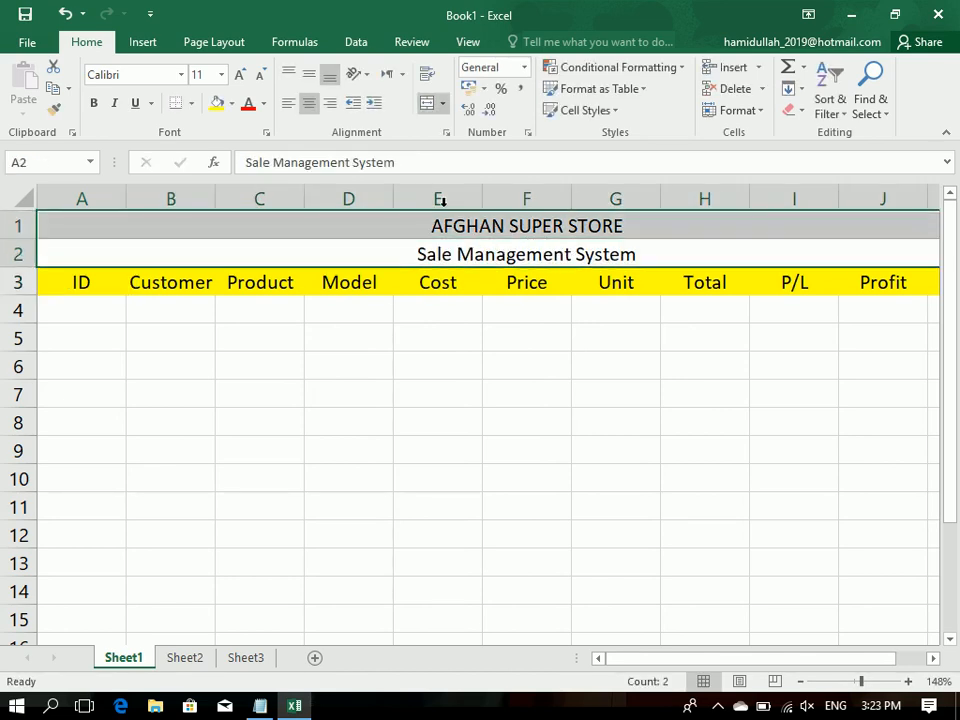
{"action": "left_click", "coordinate": [231, 104]}
{"action": "left_click", "coordinate": [296, 180]}
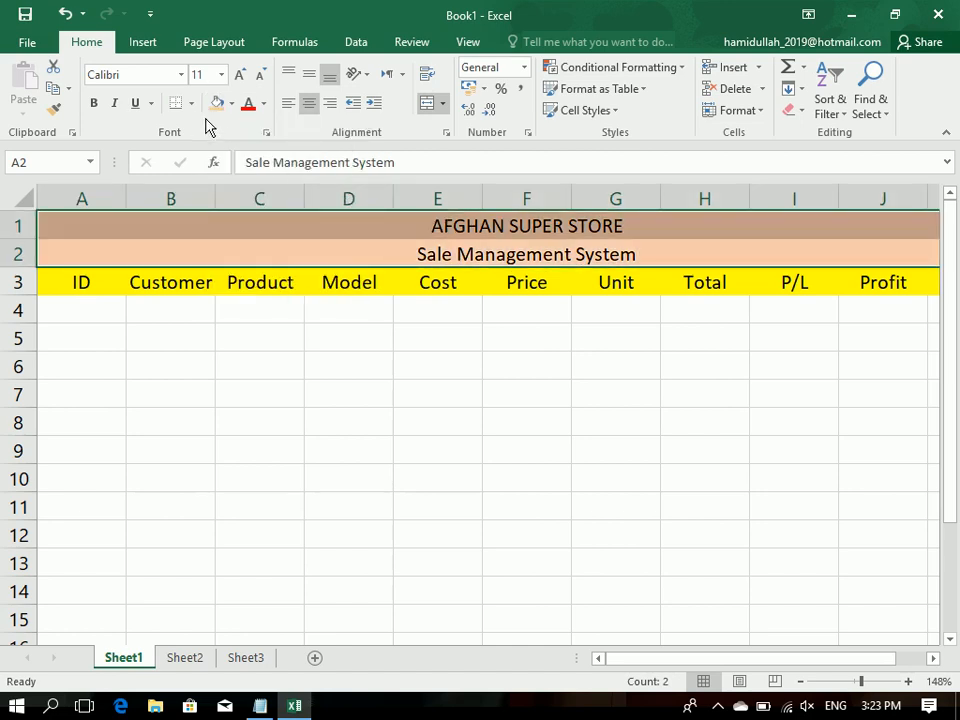
Step: Apply all borders to the two title rows and the header cells in row 3
{"action": "left_click", "coordinate": [191, 103]}
{"action": "left_click", "coordinate": [220, 261]}
{"action": "left_click", "coordinate": [216, 364]}
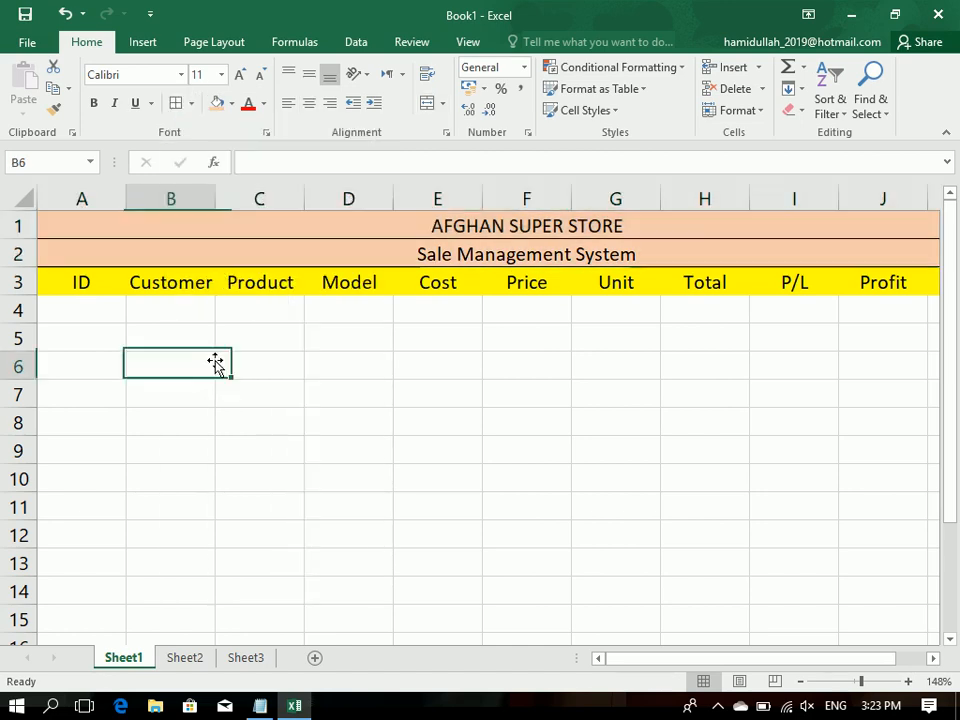
{"action": "left_click_drag", "start_coordinate": [88, 294], "coordinate": [484, 120]}
{"action": "left_click", "coordinate": [174, 107]}
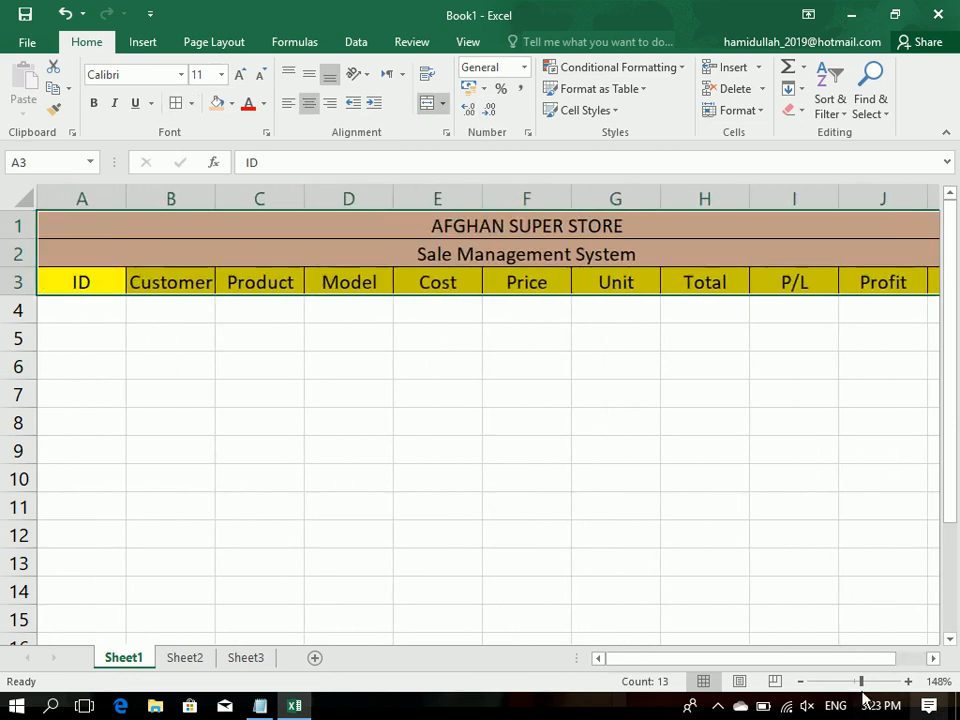
{"action": "left_click_drag", "start_coordinate": [860, 681], "coordinate": [857, 681]}
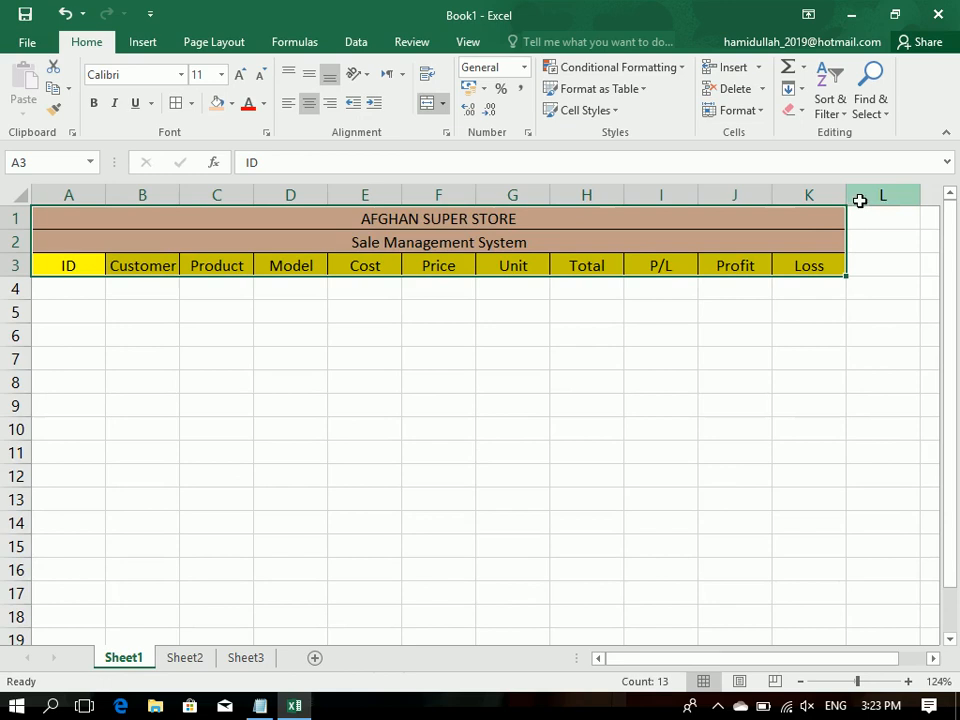
{"action": "left_click", "coordinate": [859, 196]}
{"action": "key", "text": "ctrl+shift+Right"}
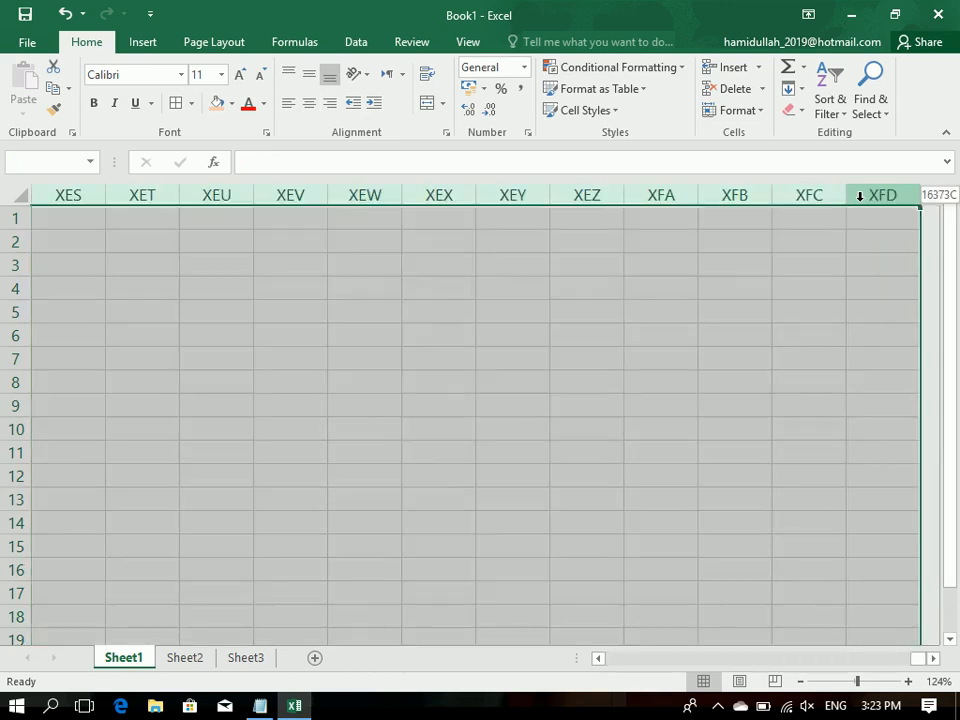
{"action": "right_click", "coordinate": [859, 196]}
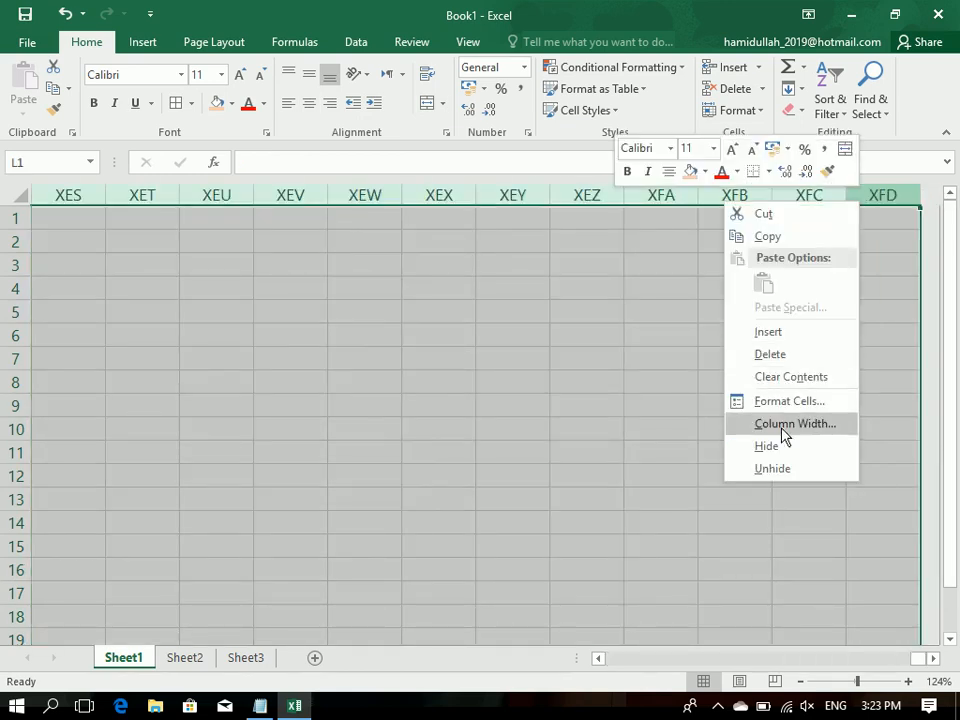
{"action": "key", "text": "Escape"}
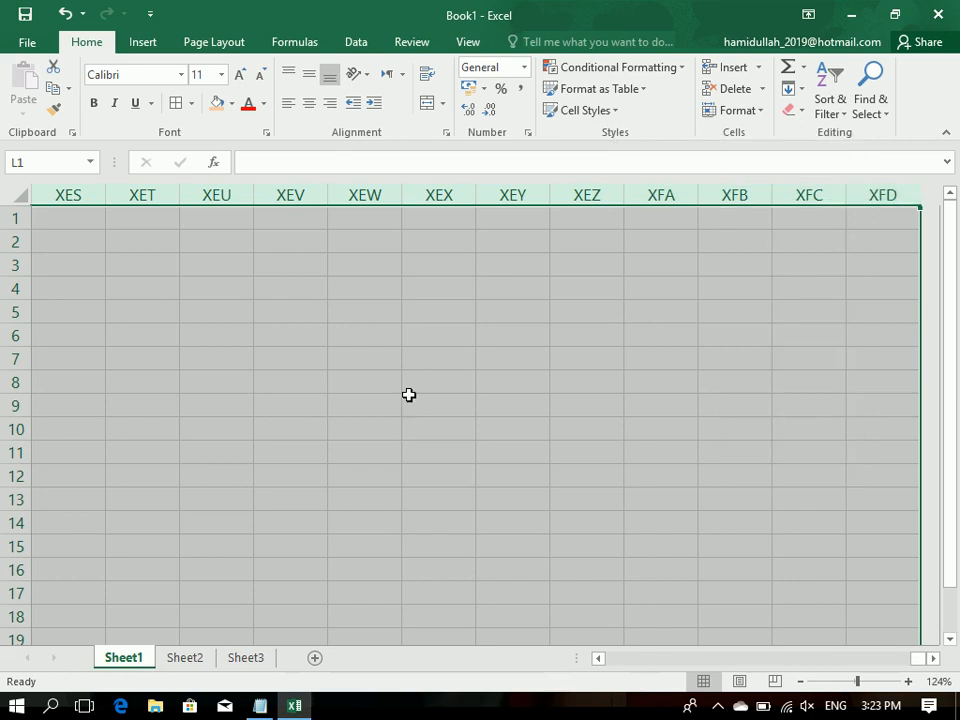
{"action": "key", "text": "ctrl+Home"}
Step: Hide all columns from L to XFD and slightly widen the Customer column
{"action": "left_click", "coordinate": [866, 188]}
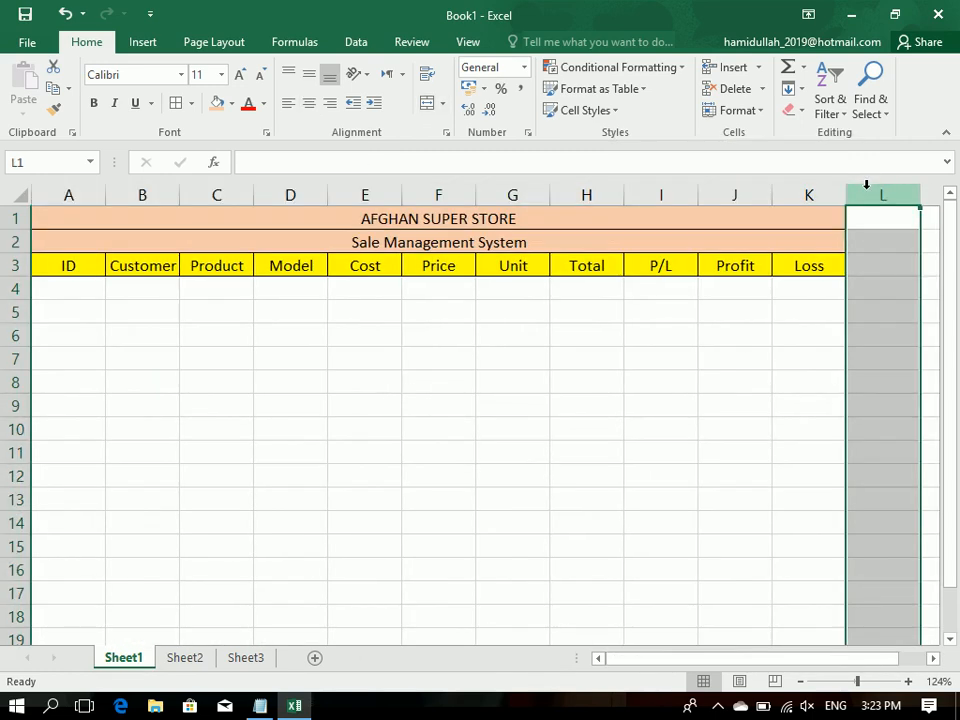
{"action": "key", "text": "ctrl+shift+Right"}
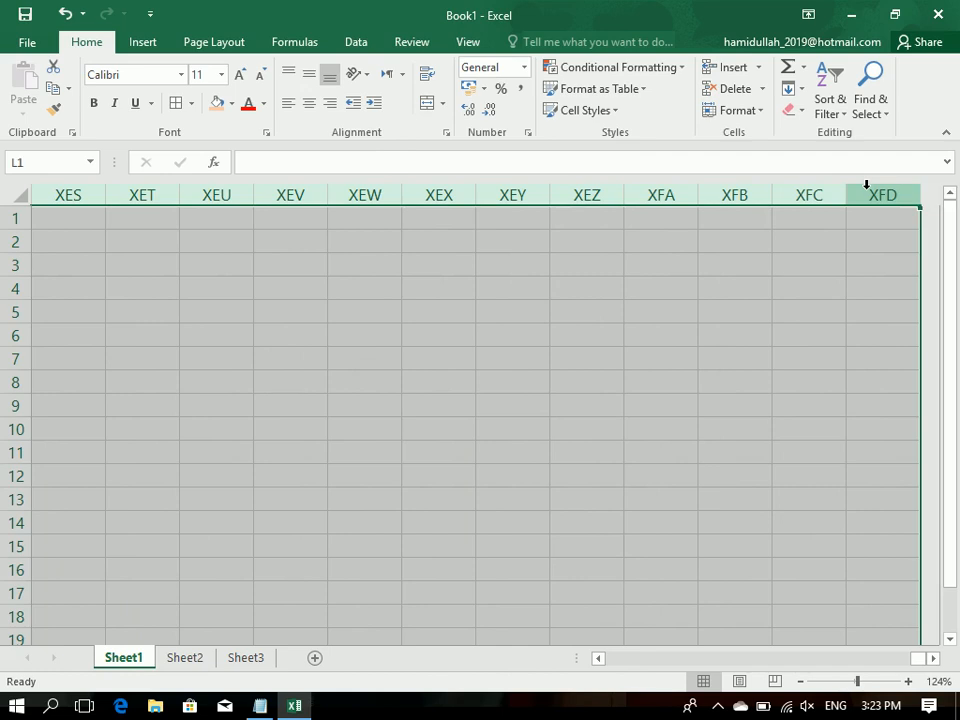
{"action": "right_click", "coordinate": [866, 186]}
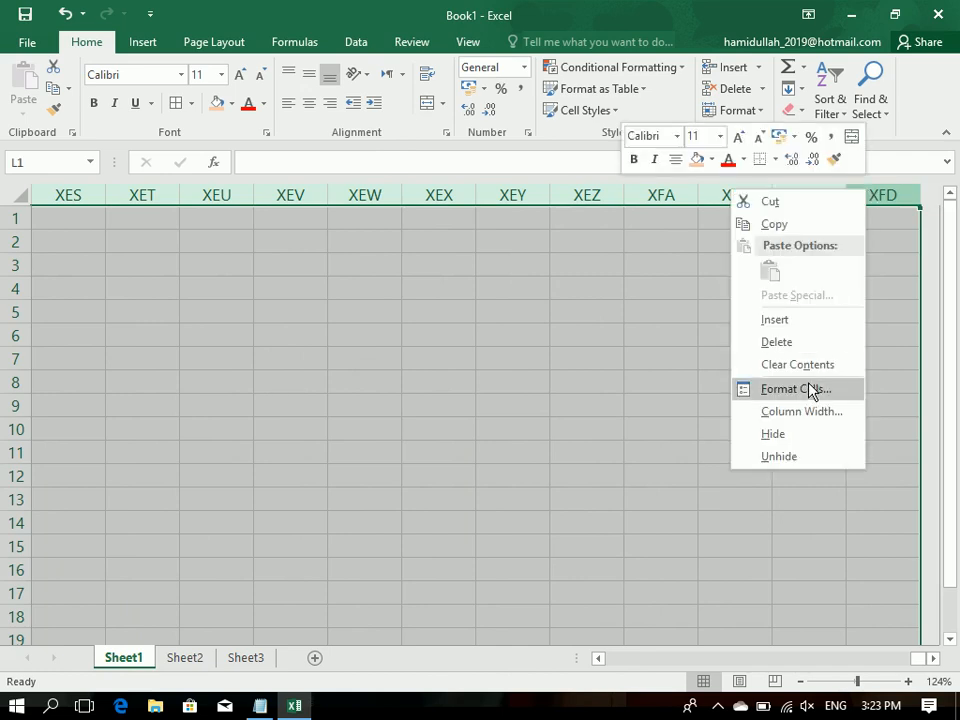
{"action": "left_click", "coordinate": [797, 443]}
{"action": "left_click_drag", "start_coordinate": [101, 366], "coordinate": [4, 320]}
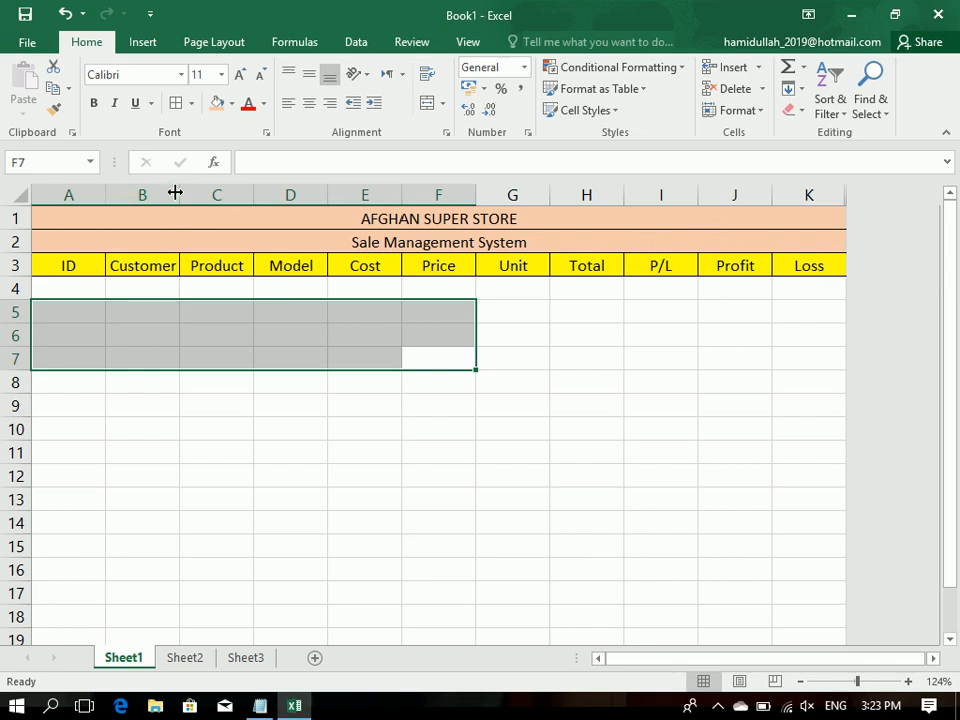
{"action": "left_click_drag", "start_coordinate": [178, 191], "coordinate": [192, 191]}
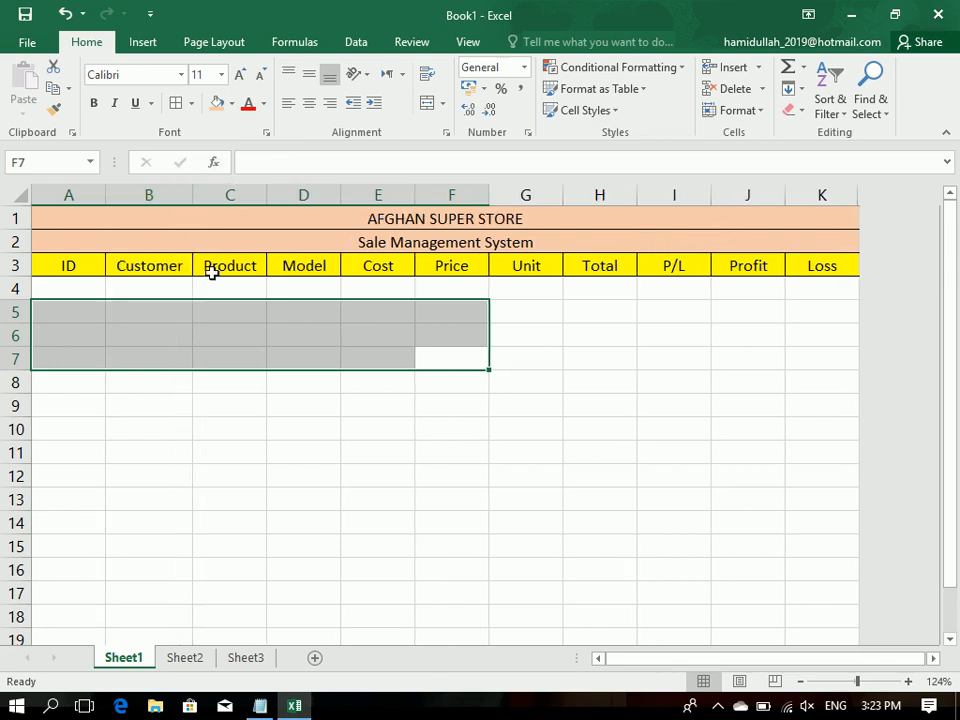
Step: Increase the height of title rows 1 and 2 and align their text vertically to the middle
{"action": "left_click", "coordinate": [34, 250]}
{"action": "mouse_move", "coordinate": [9, 254]}
{"action": "left_mouse_down"}
{"action": "mouse_move", "coordinate": [9, 264]}
{"action": "mouse_move", "coordinate": [9, 243]}
{"action": "left_mouse_up"}
{"action": "left_click_drag", "start_coordinate": [105, 238], "coordinate": [105, 262]}
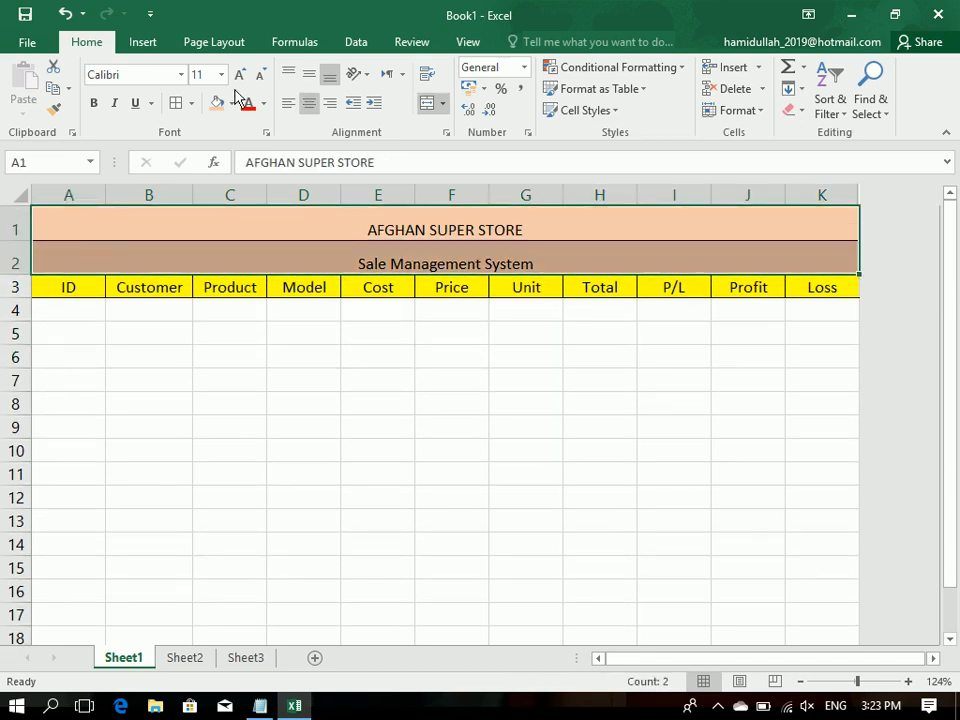
{"action": "left_click", "coordinate": [309, 75]}
{"action": "left_click", "coordinate": [296, 351]}
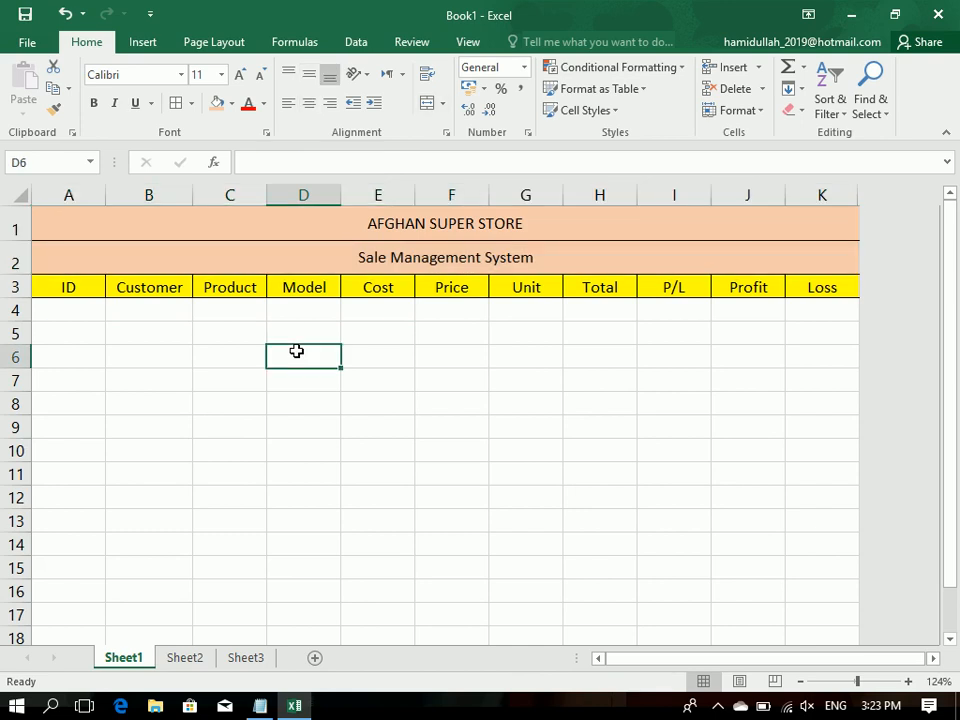
Step: Enter a formula in Total cell H4 that multiplies Price F4 by Unit G4
{"action": "left_click", "coordinate": [551, 307]}
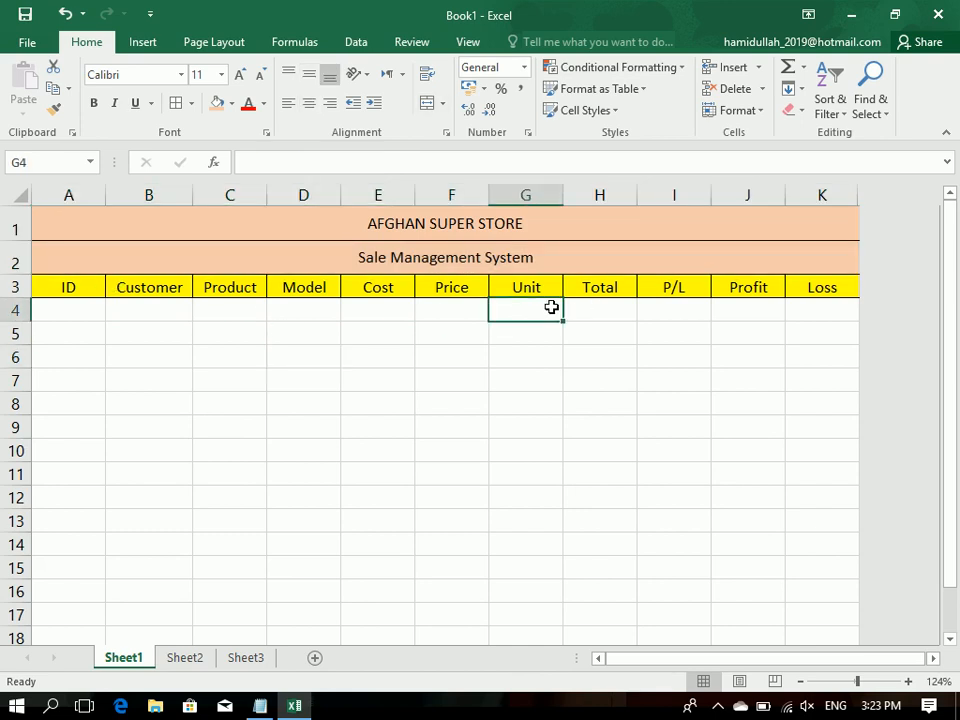
{"action": "left_click", "coordinate": [592, 311]}
{"action": "type", "text": "="}
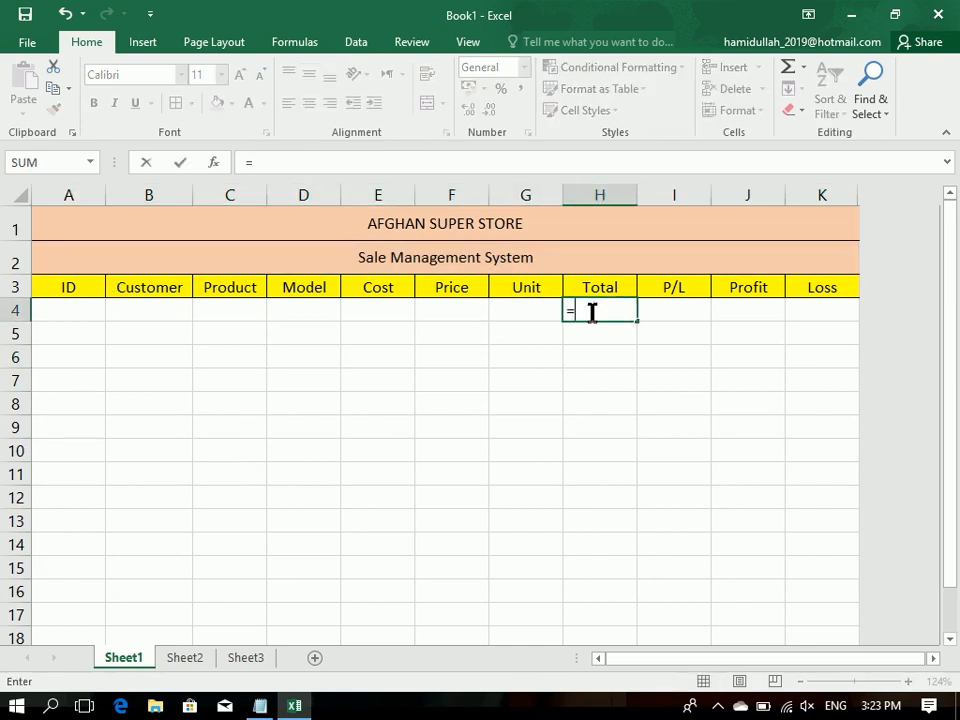
{"action": "left_click", "coordinate": [483, 312]}
{"action": "type", "text": "*"}
{"action": "left_click", "coordinate": [511, 310]}
{"action": "key", "text": "Return"}
Step: Enter the formula =(F4-E4)*G4 in P/L cell I4
{"action": "left_click", "coordinate": [666, 306]}
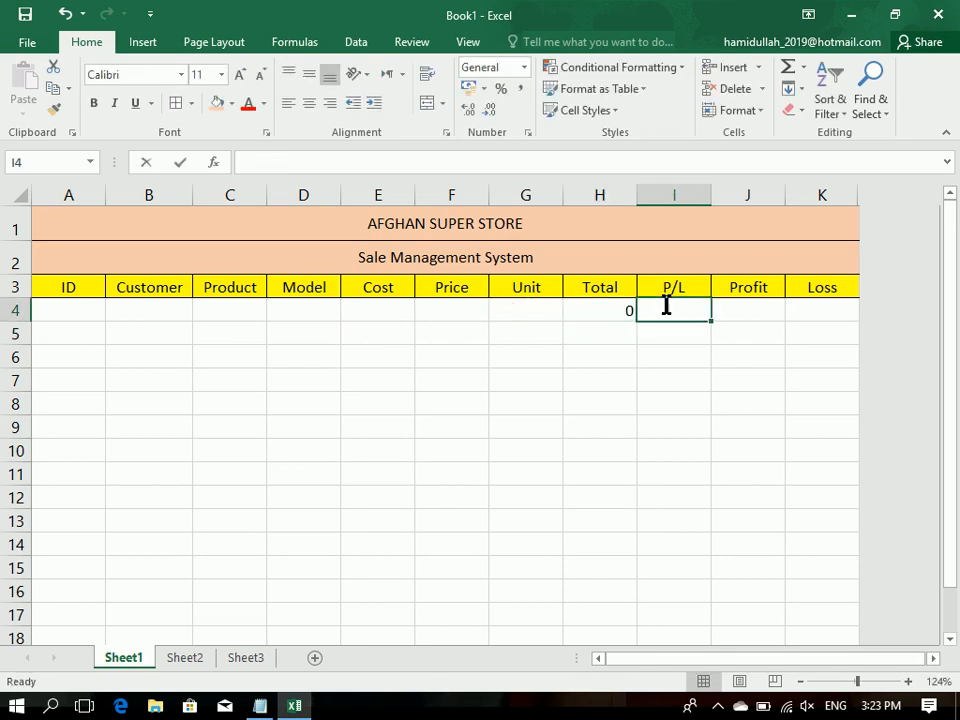
{"action": "type", "text": "="}
{"action": "left_click", "coordinate": [450, 307]}
{"action": "type", "text": "-"}
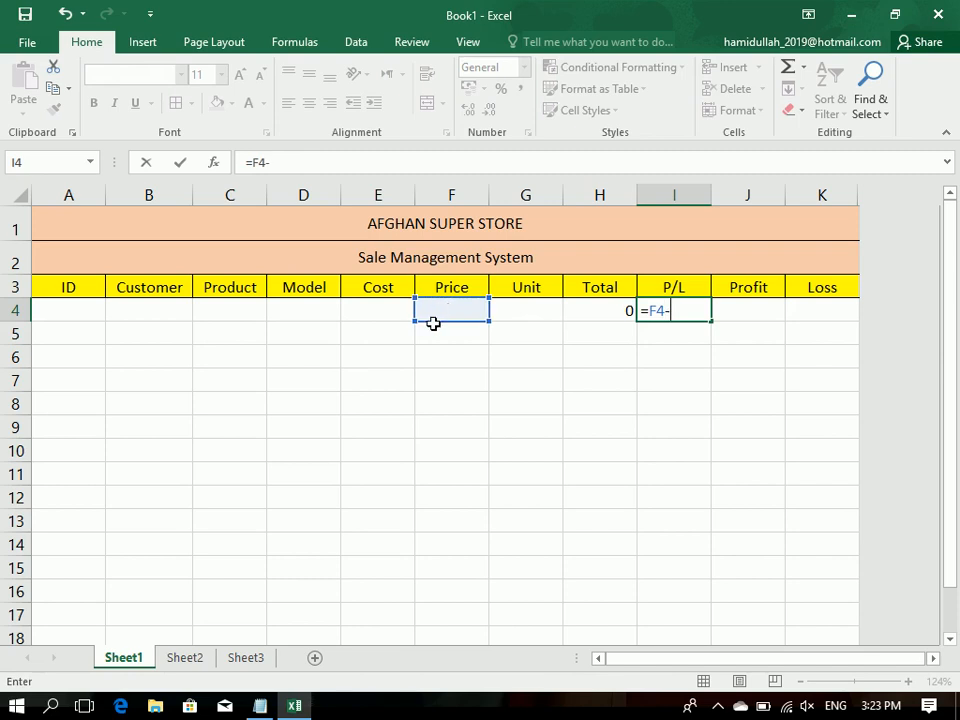
{"action": "left_click", "coordinate": [363, 305]}
{"action": "type", "text": "*"}
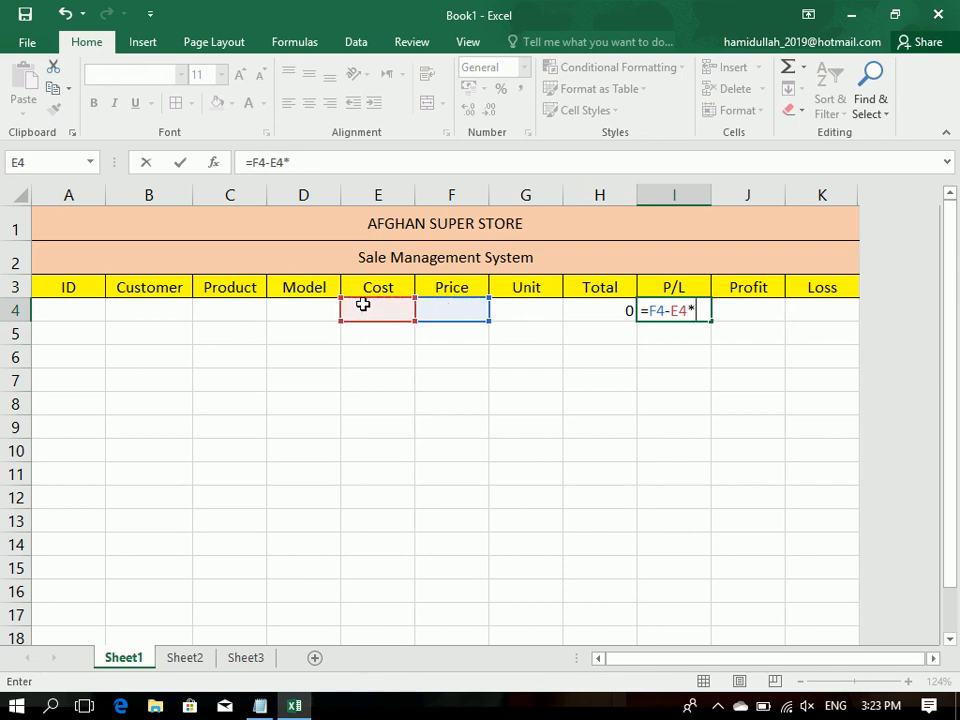
{"action": "left_click", "coordinate": [513, 304]}
{"action": "left_click", "coordinate": [649, 311]}
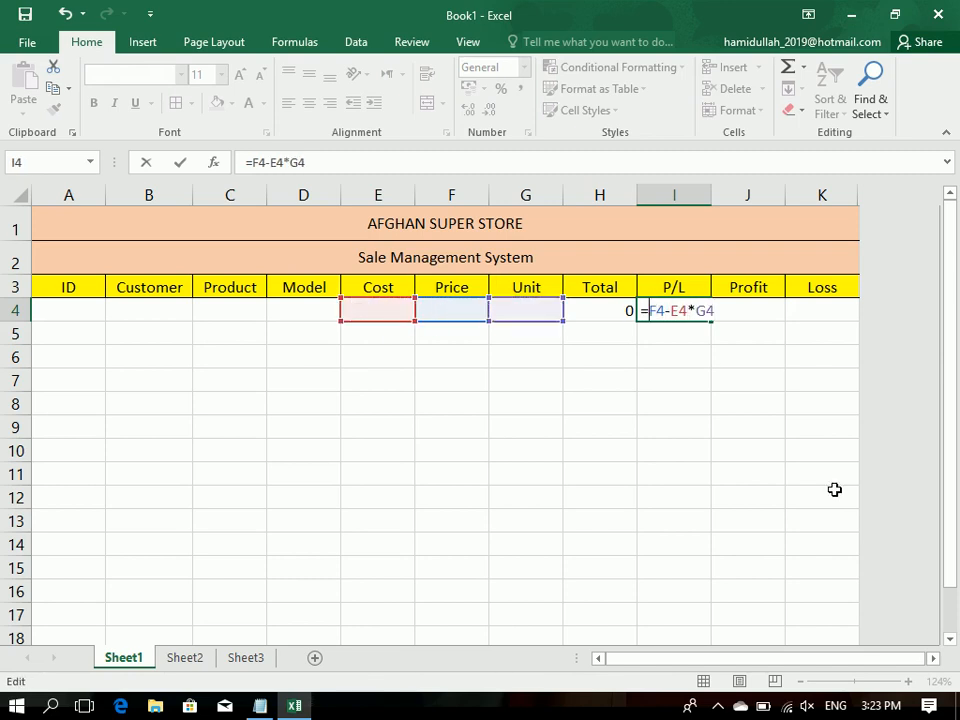
{"action": "type", "text": "("}
{"action": "type", "text": ")"}
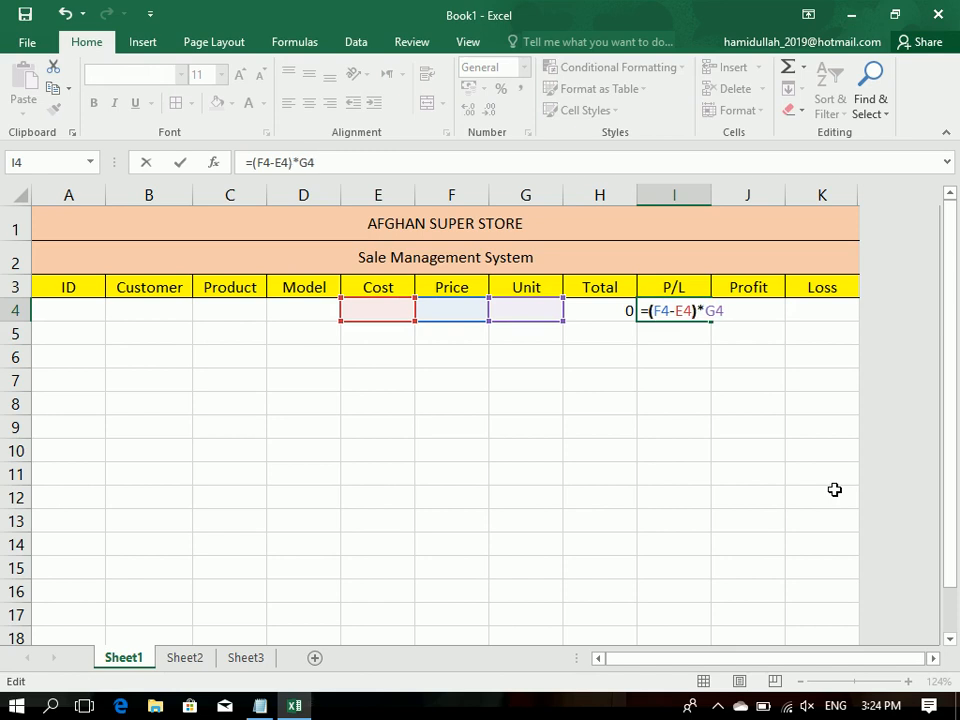
{"action": "key", "text": "Return"}
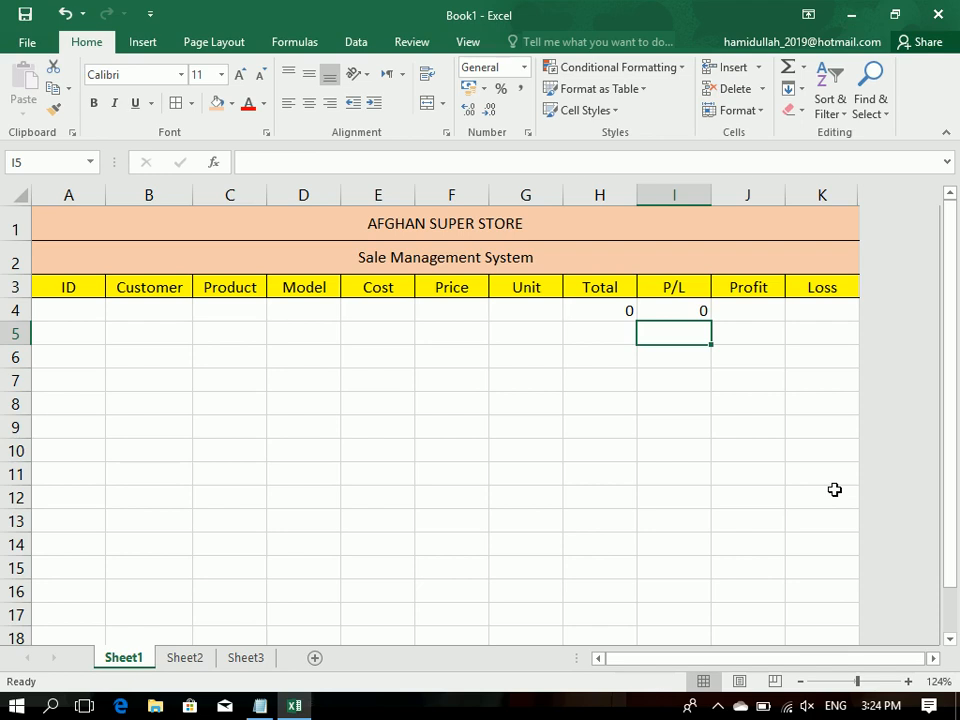
Step: Enter the formula =if(I4>0,I4,0) in Profit cell J4
{"action": "key", "text": "Up"}
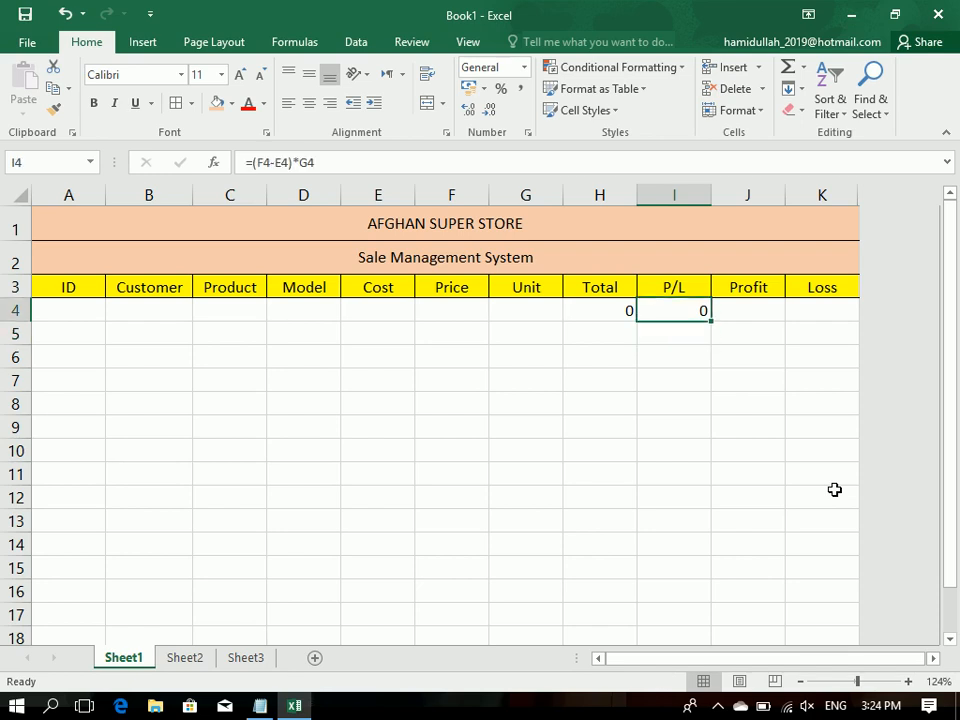
{"action": "key", "text": "Right"}
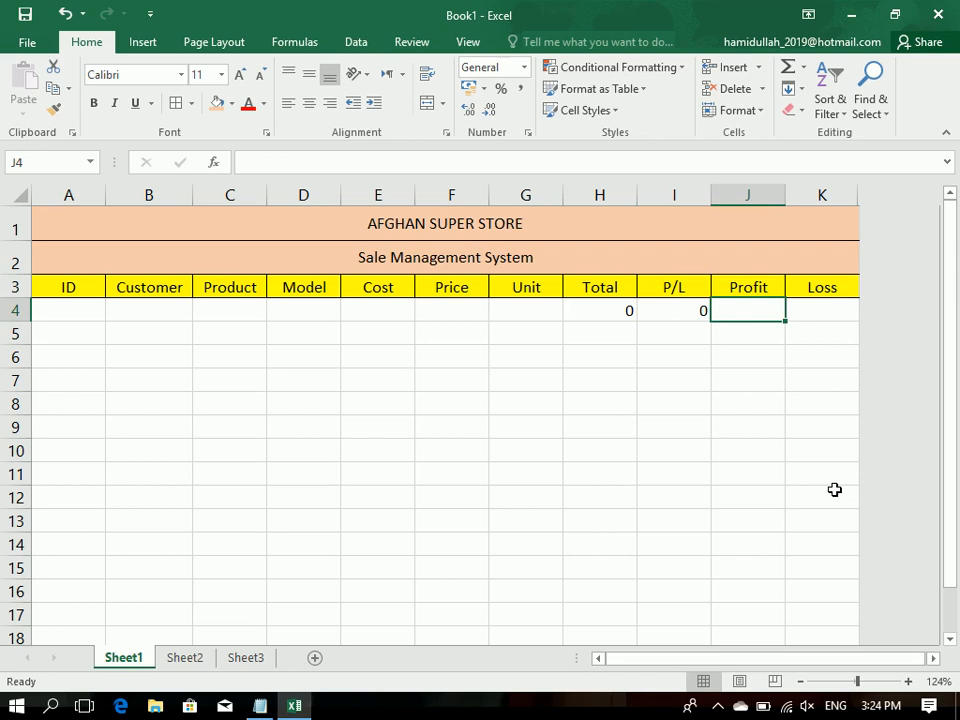
{"action": "type", "text": "=if("}
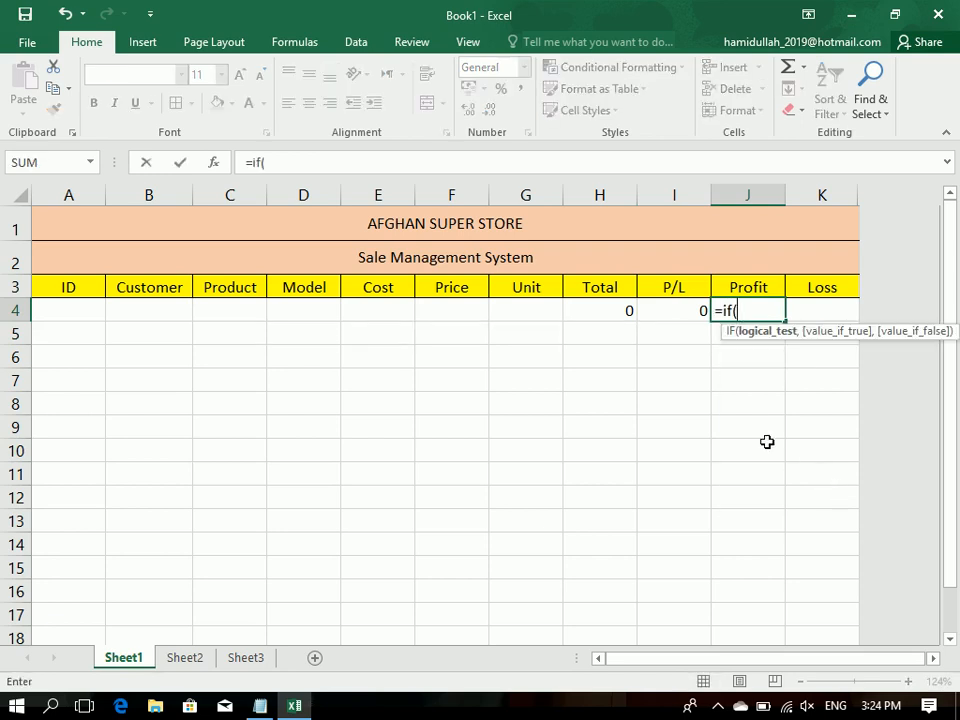
{"action": "left_click", "coordinate": [677, 311]}
{"action": "type", "text": ">0,"}
{"action": "left_click", "coordinate": [677, 311]}
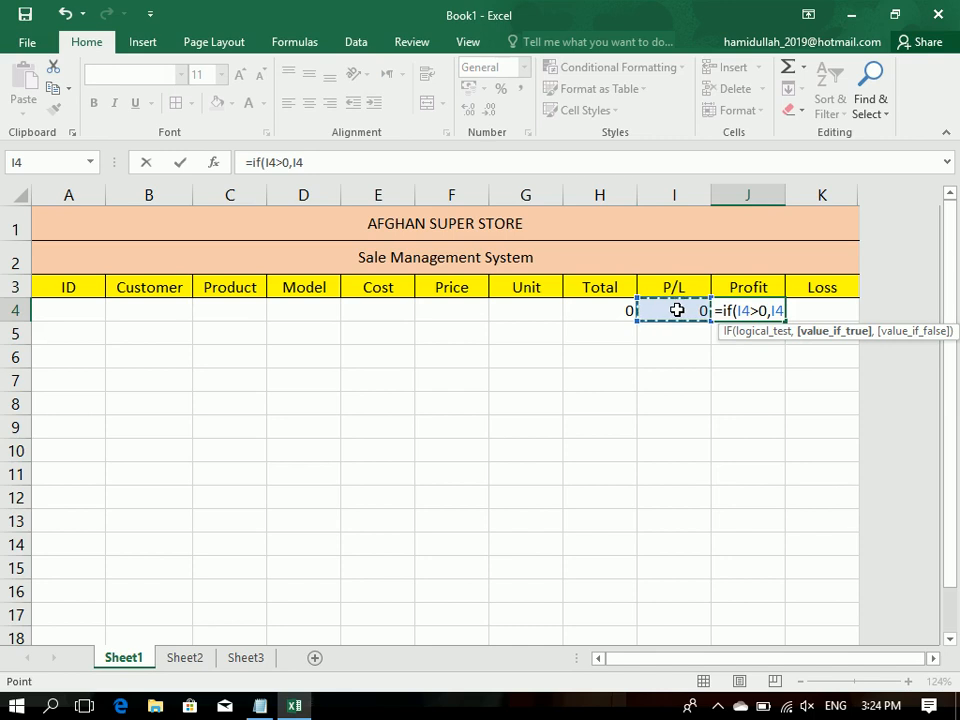
{"action": "type", "text": ",0"}
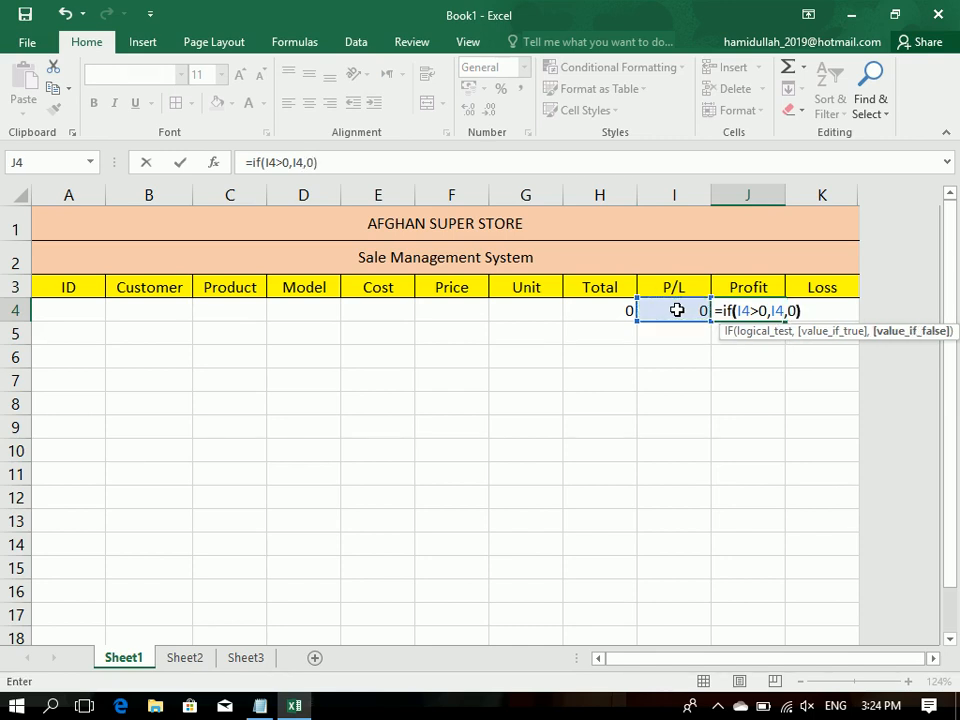
{"action": "key", "text": "Return"}
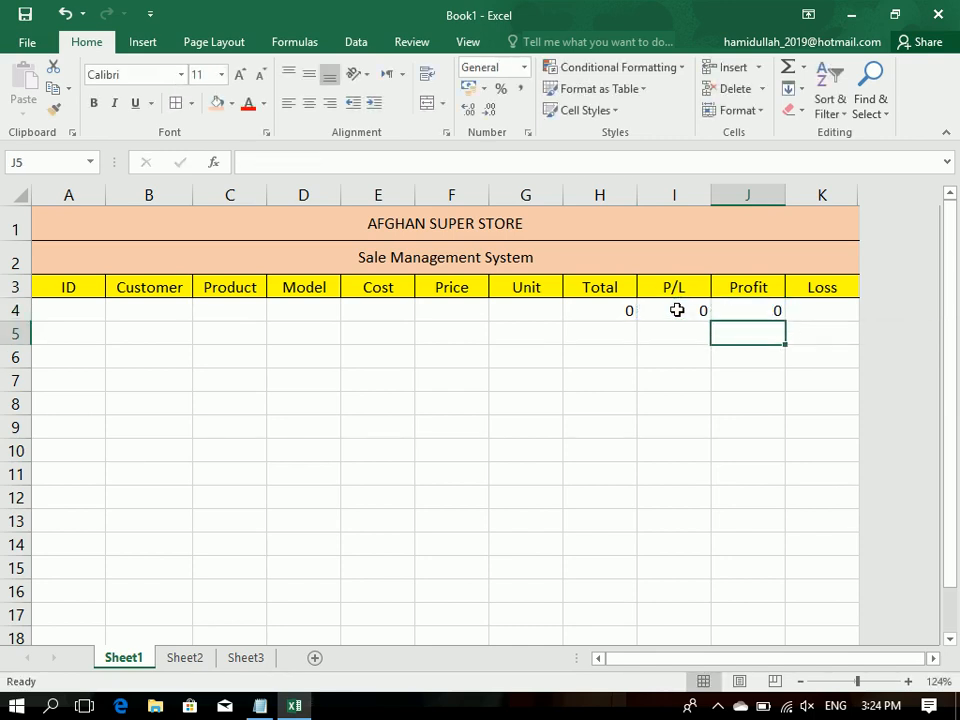
Step: Enter the formula =if(I4<0,I4,0) in Loss cell K4
{"action": "key", "text": "Up"}
{"action": "key", "text": "Right"}
{"action": "type", "text": "=if("}
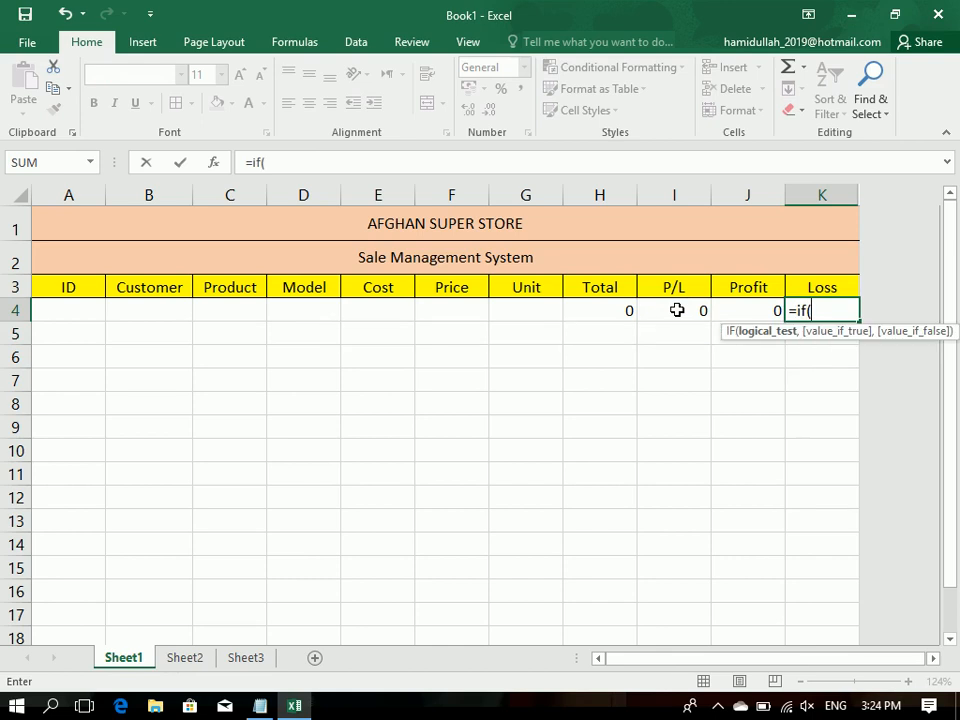
{"action": "left_click", "coordinate": [662, 313]}
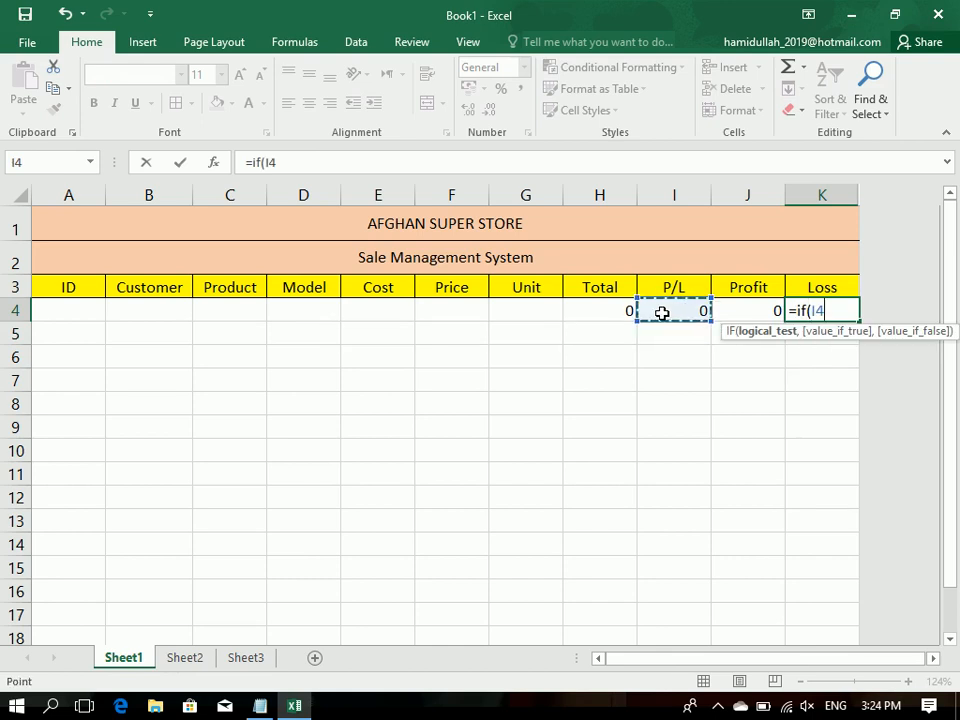
{"action": "type", "text": "="}
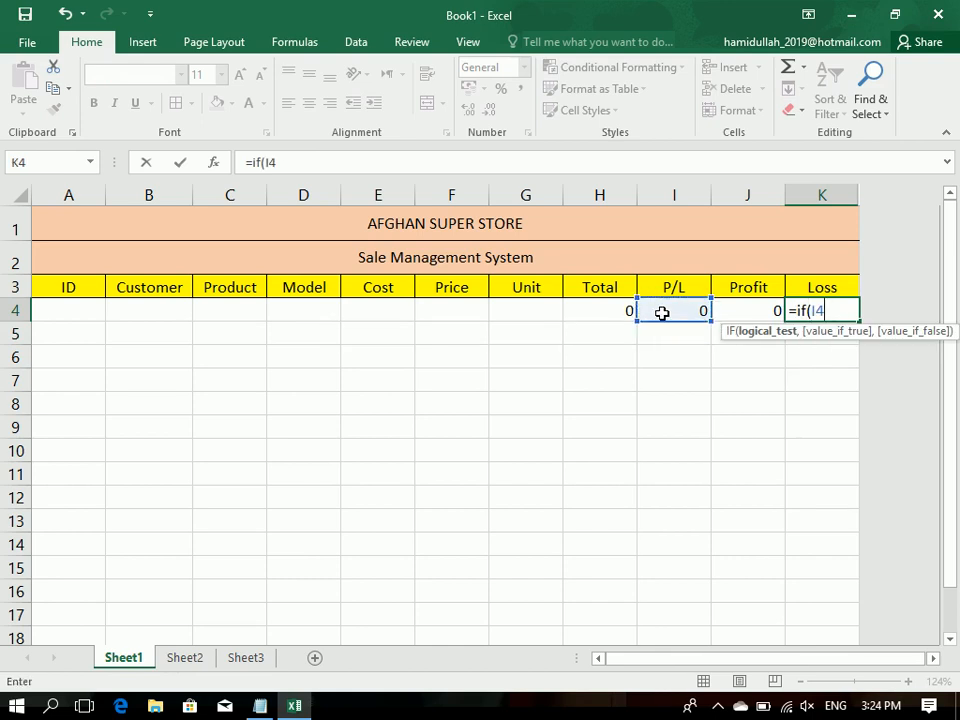
{"action": "type", "text": "0,"}
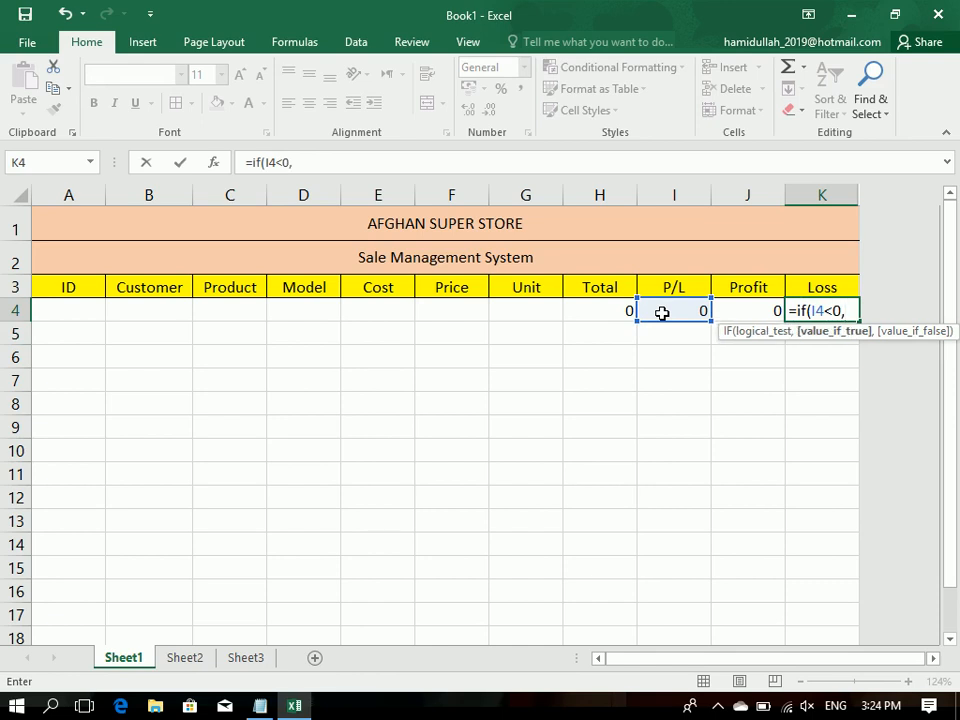
{"action": "left_click", "coordinate": [662, 313]}
{"action": "type", "text": "="}
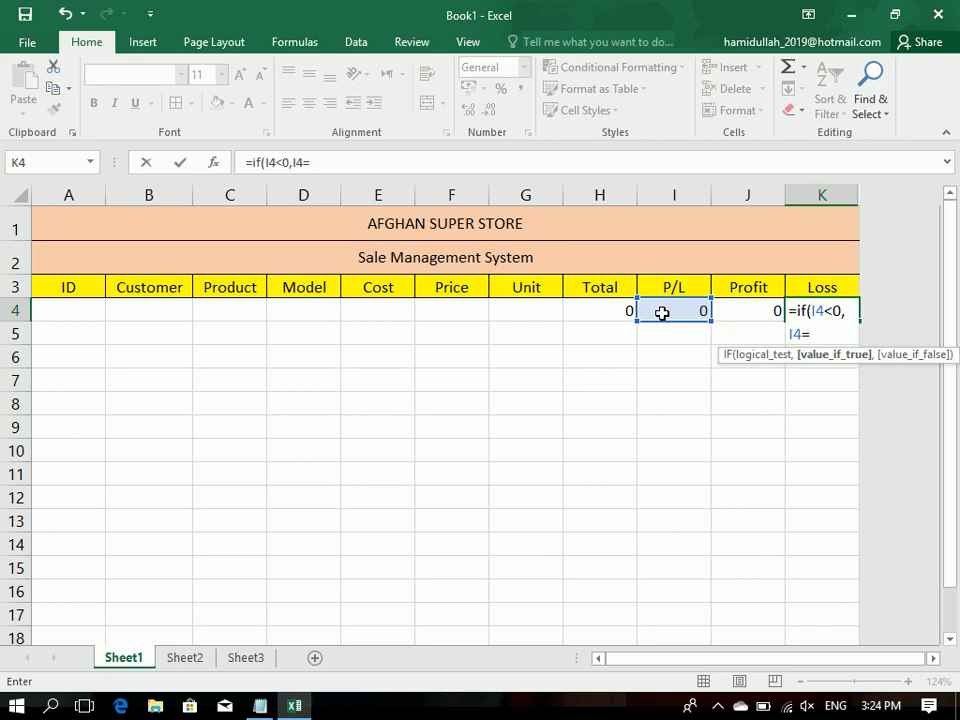
{"action": "key", "text": "BackSpace"}
{"action": "type", "text": ",0"}
{"action": "key", "text": "Return"}
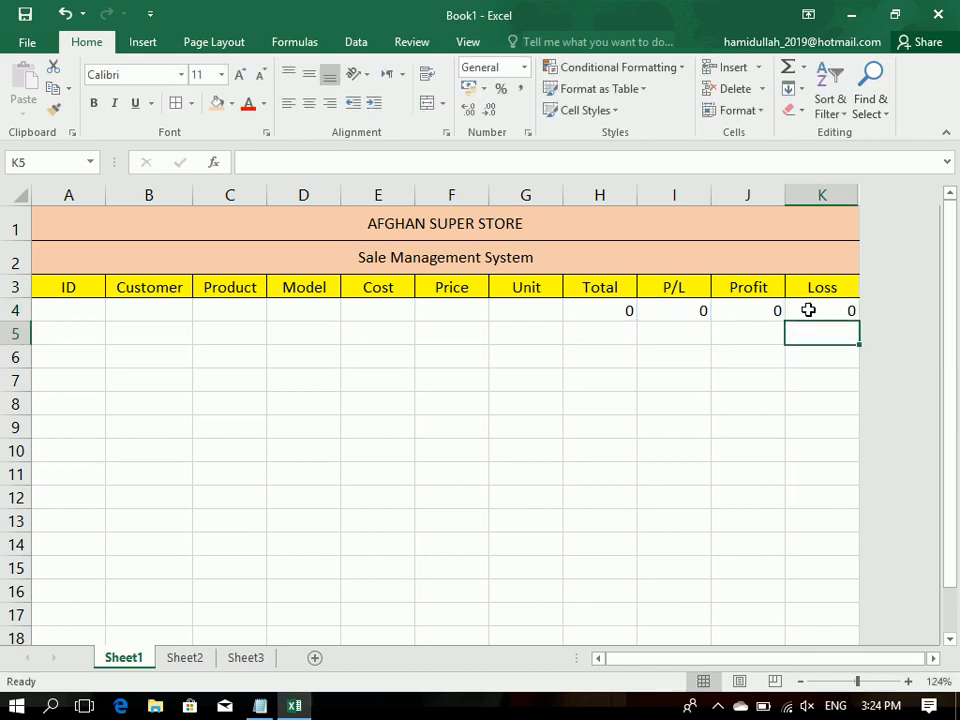
Step: Center the contents of the formula cells H4:K4 horizontally
{"action": "left_click_drag", "start_coordinate": [808, 311], "coordinate": [617, 317]}
{"action": "left_click", "coordinate": [314, 108]}
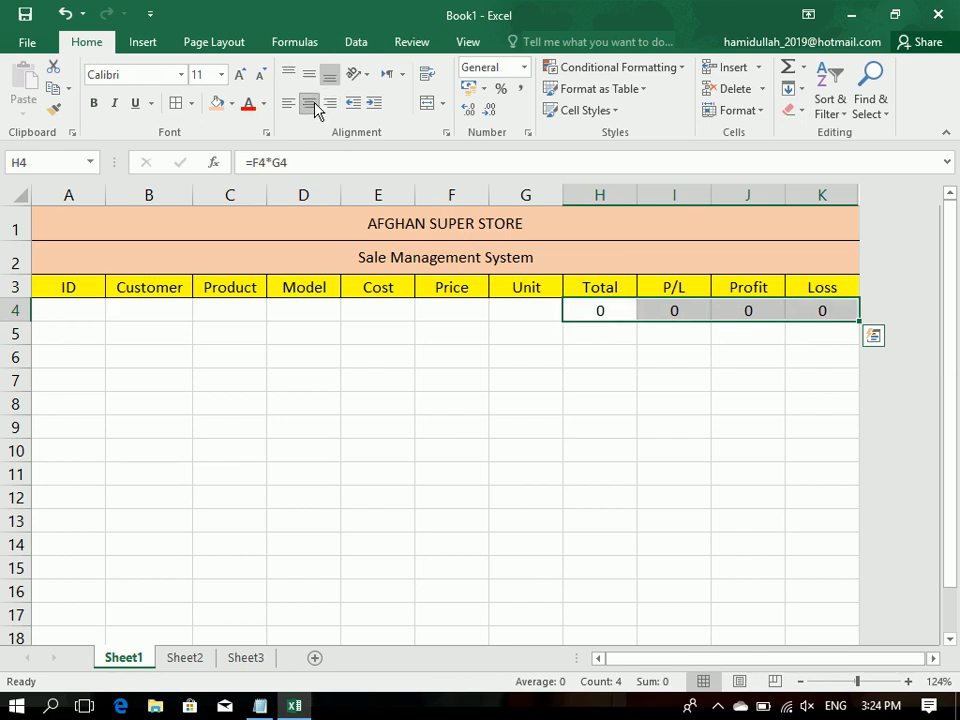
{"action": "left_click", "coordinate": [412, 380]}
Step: Fill the H4:K4 formulas down to row 99 and apply all borders to the filled range
{"action": "left_click_drag", "start_coordinate": [799, 313], "coordinate": [598, 662]}
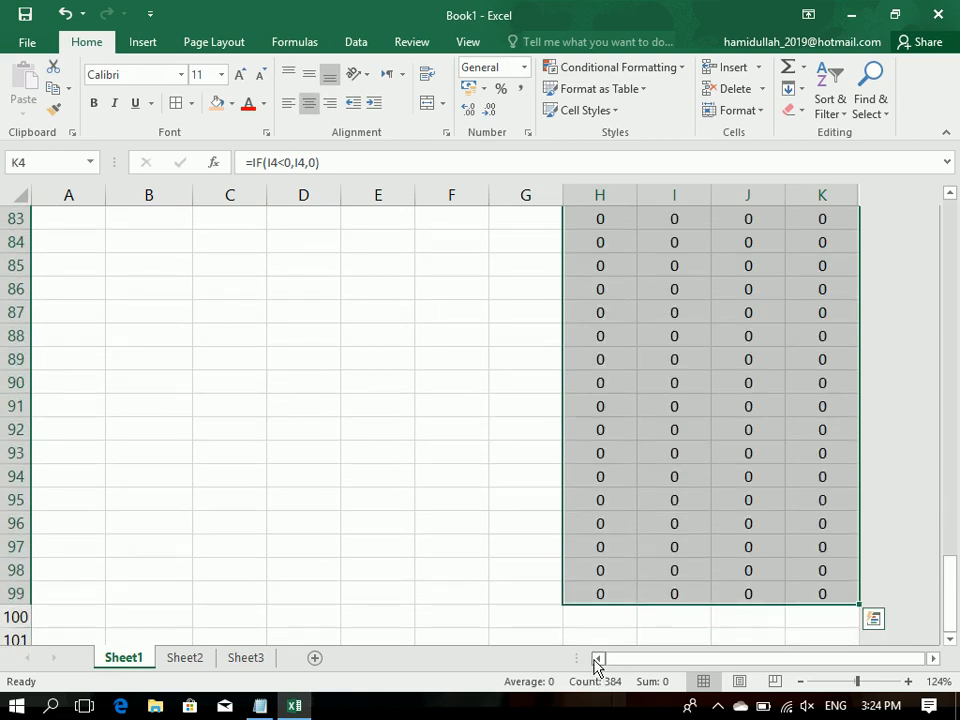
{"action": "left_click", "coordinate": [176, 106]}
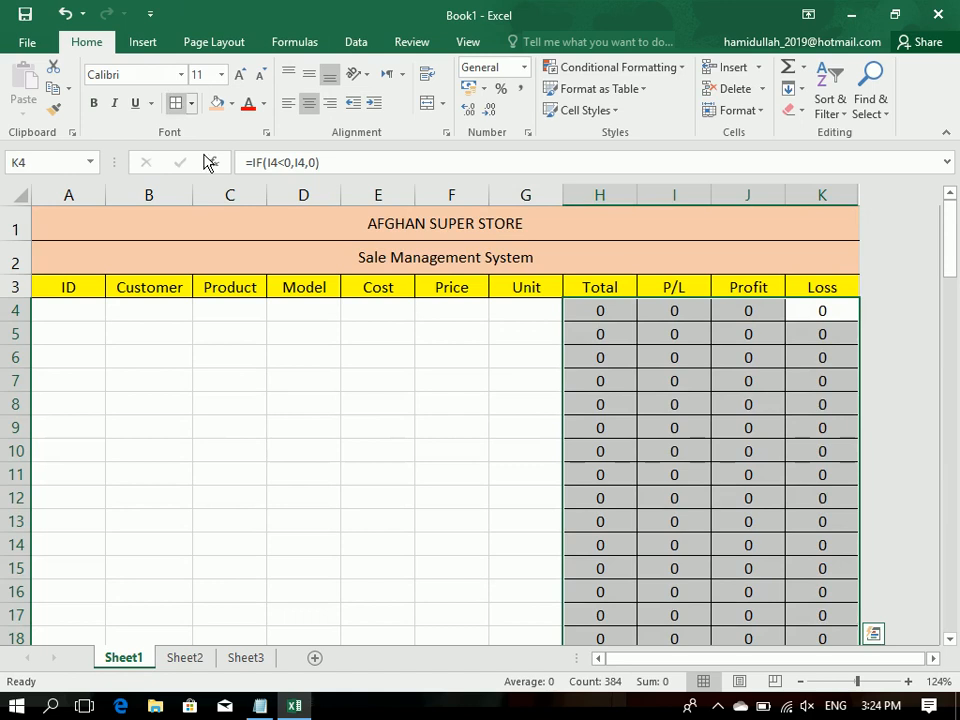
{"action": "left_click", "coordinate": [450, 471]}
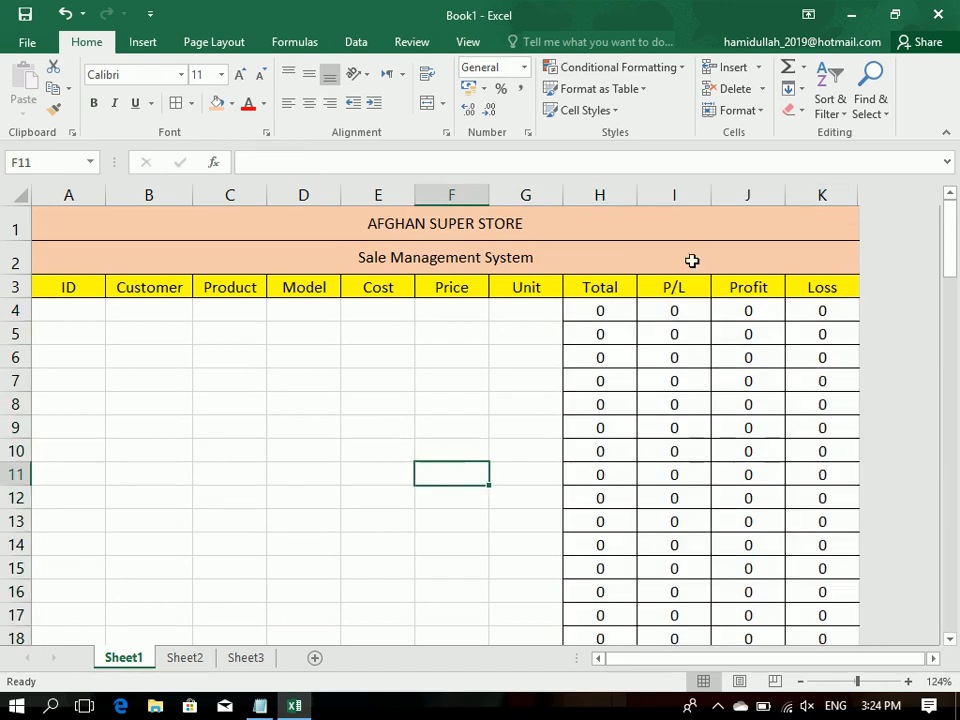
Step: Hide the P/L column I
{"action": "left_click", "coordinate": [665, 193]}
{"action": "right_click", "coordinate": [665, 190]}
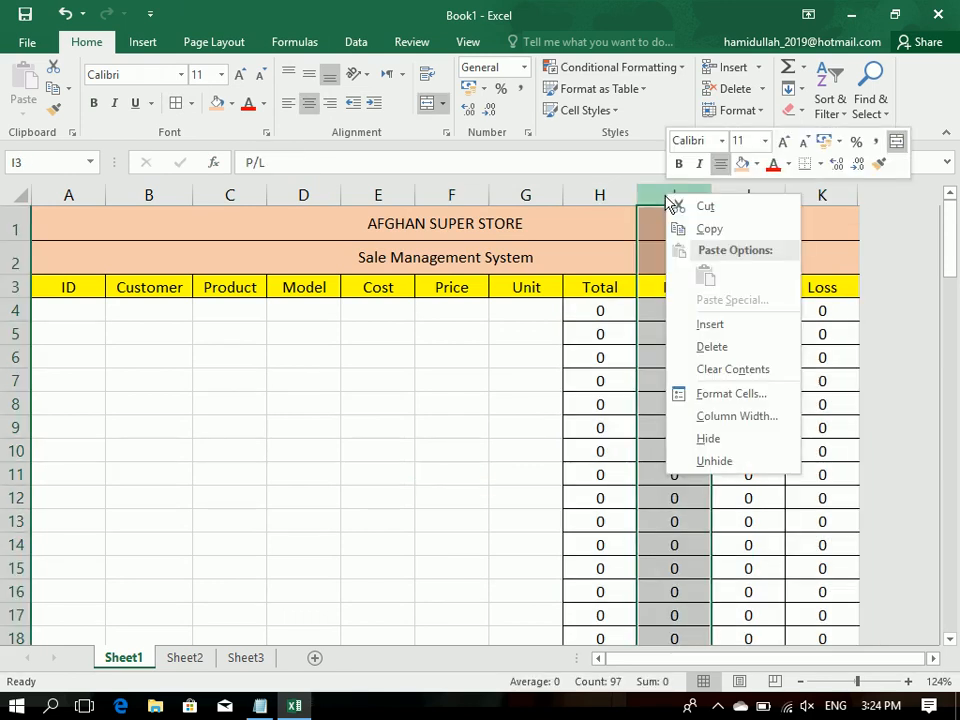
{"action": "left_click", "coordinate": [724, 438]}
{"action": "left_click", "coordinate": [436, 384]}
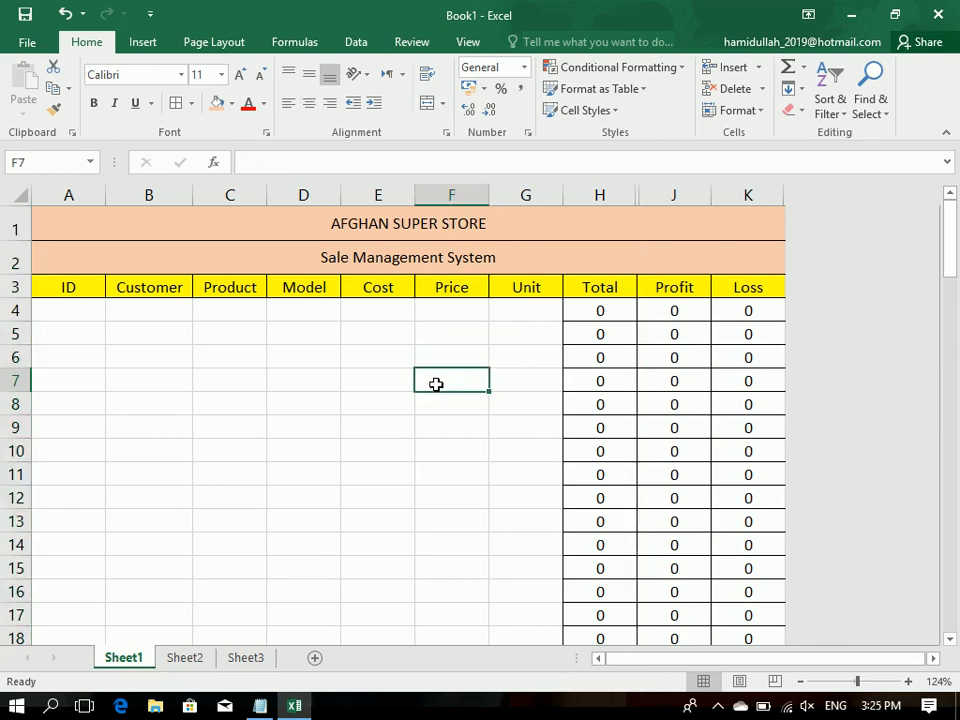
Step: Widen the Customer column B slightly
{"action": "left_click", "coordinate": [64, 313]}
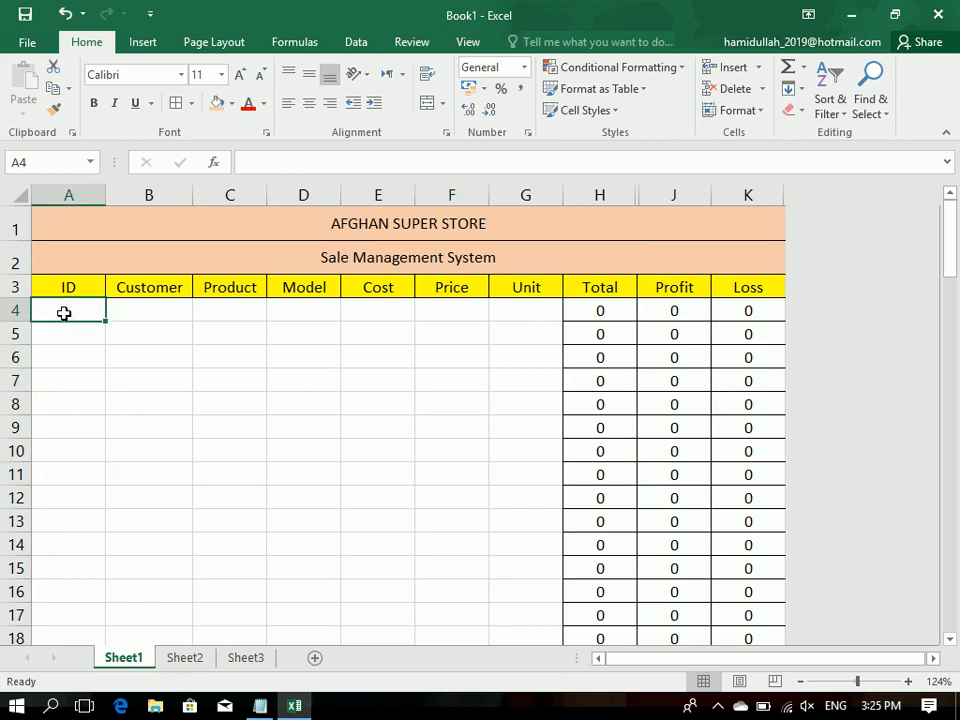
{"action": "left_click", "coordinate": [166, 185]}
{"action": "left_click_drag", "start_coordinate": [192, 196], "coordinate": [198, 196]}
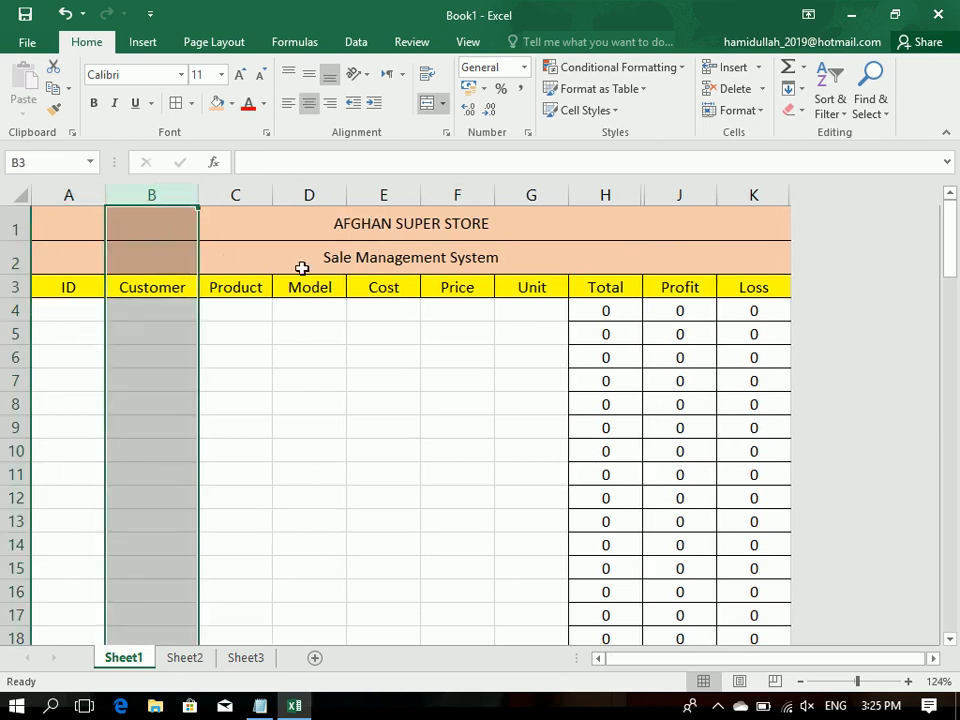
{"action": "left_click", "coordinate": [305, 318]}
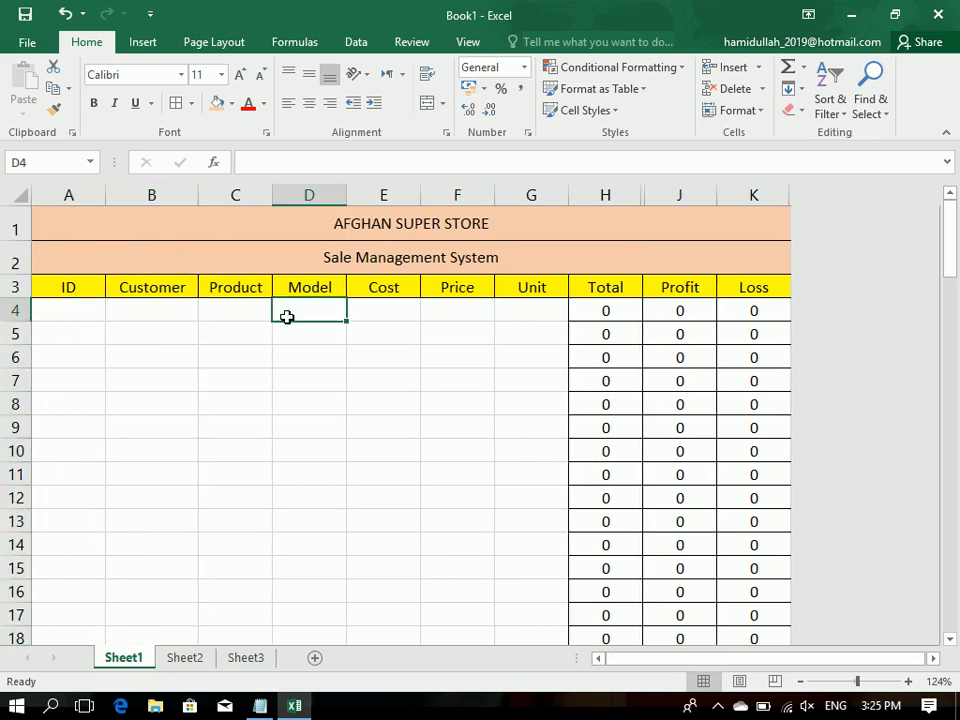
{"action": "left_click", "coordinate": [396, 315]}
{"action": "left_click", "coordinate": [525, 315]}
{"action": "left_click_drag", "start_coordinate": [330, 312], "coordinate": [340, 548]}
{"action": "left_click_drag", "start_coordinate": [497, 242], "coordinate": [477, 5]}
Step: Set up list data validation for Product cells C4:C99 with the source computer,flash,keyboard,mouse,hdd,charger
{"action": "left_click_drag", "start_coordinate": [229, 310], "coordinate": [218, 585]}
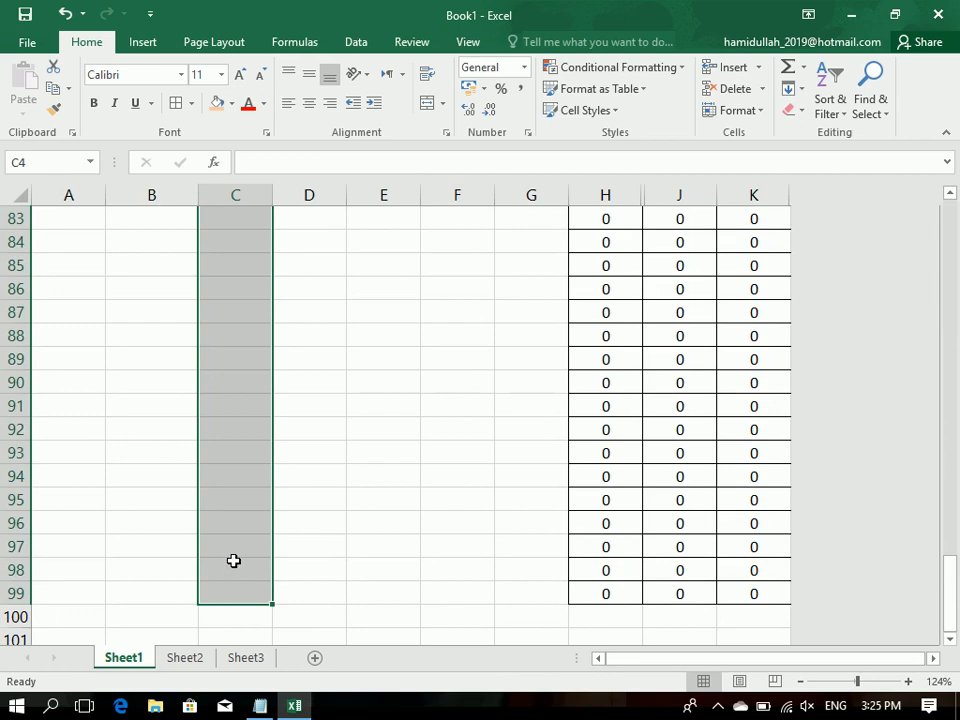
{"action": "left_click", "coordinate": [357, 42]}
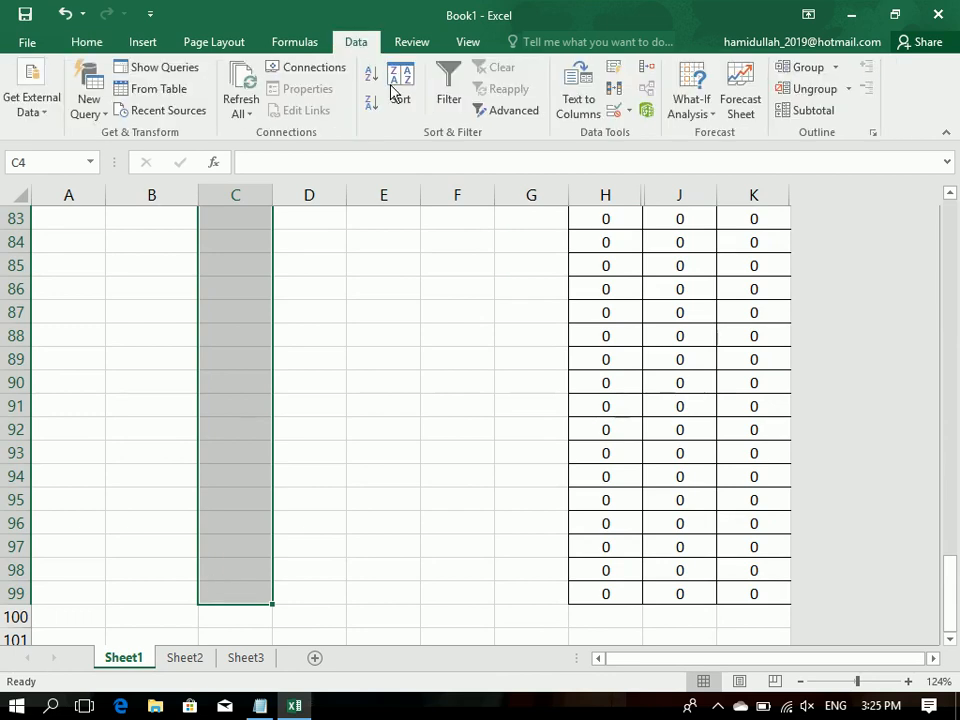
{"action": "left_click", "coordinate": [628, 112]}
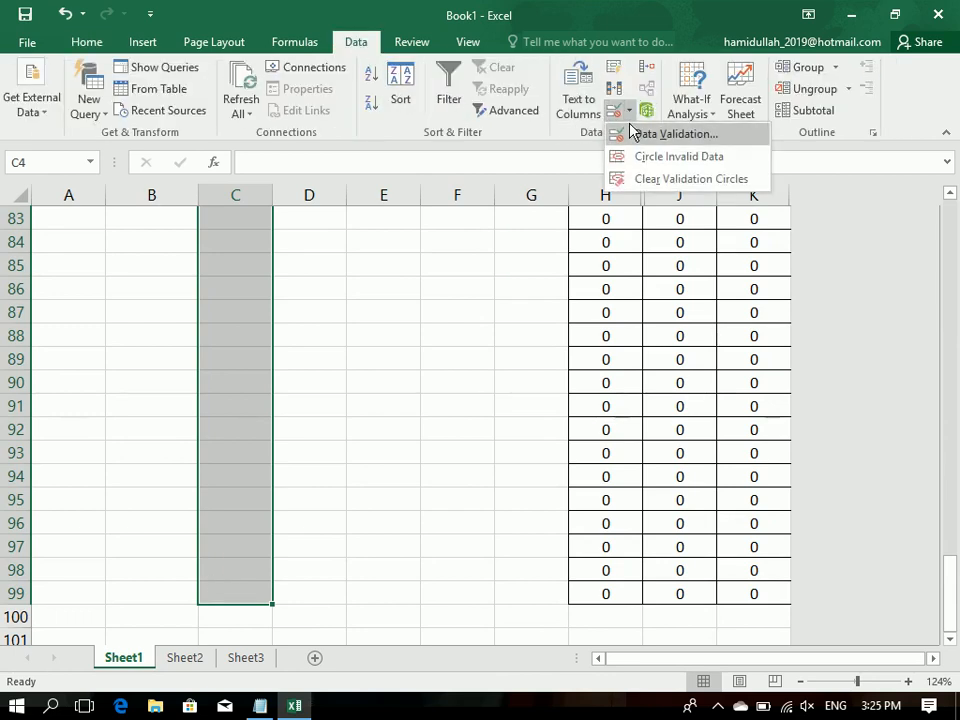
{"action": "left_click", "coordinate": [633, 132]}
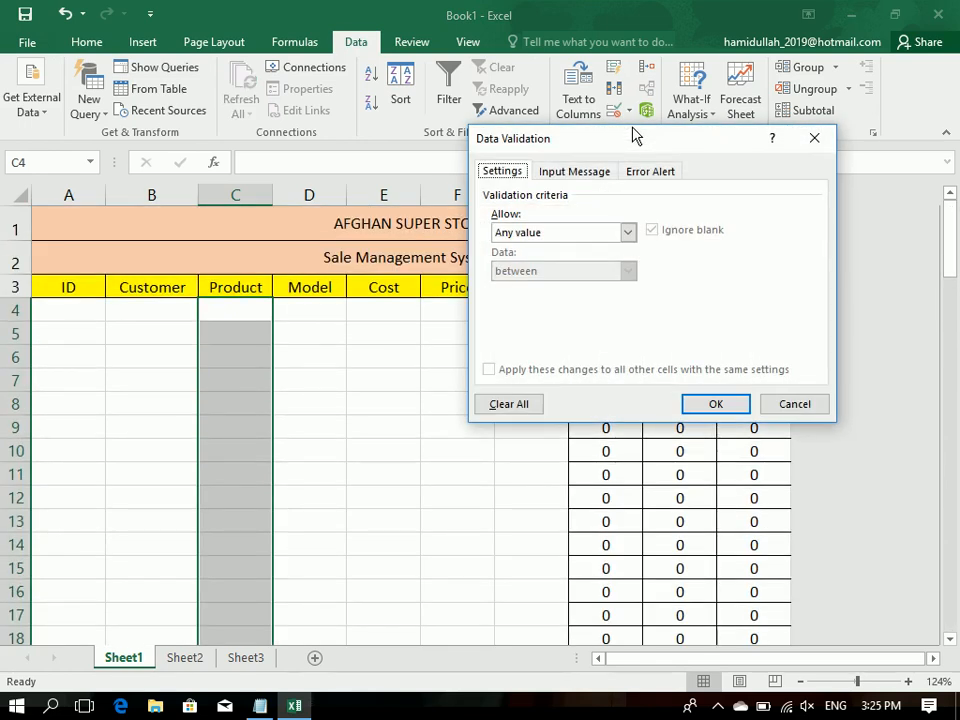
{"action": "left_click", "coordinate": [574, 234]}
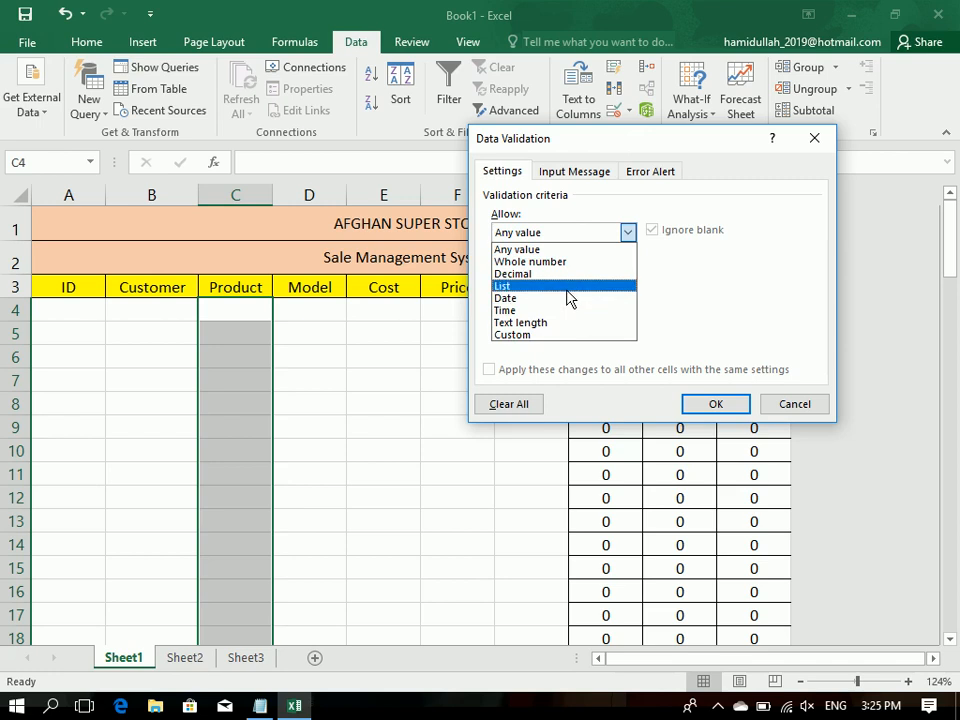
{"action": "left_click", "coordinate": [567, 289]}
{"action": "left_click", "coordinate": [541, 308]}
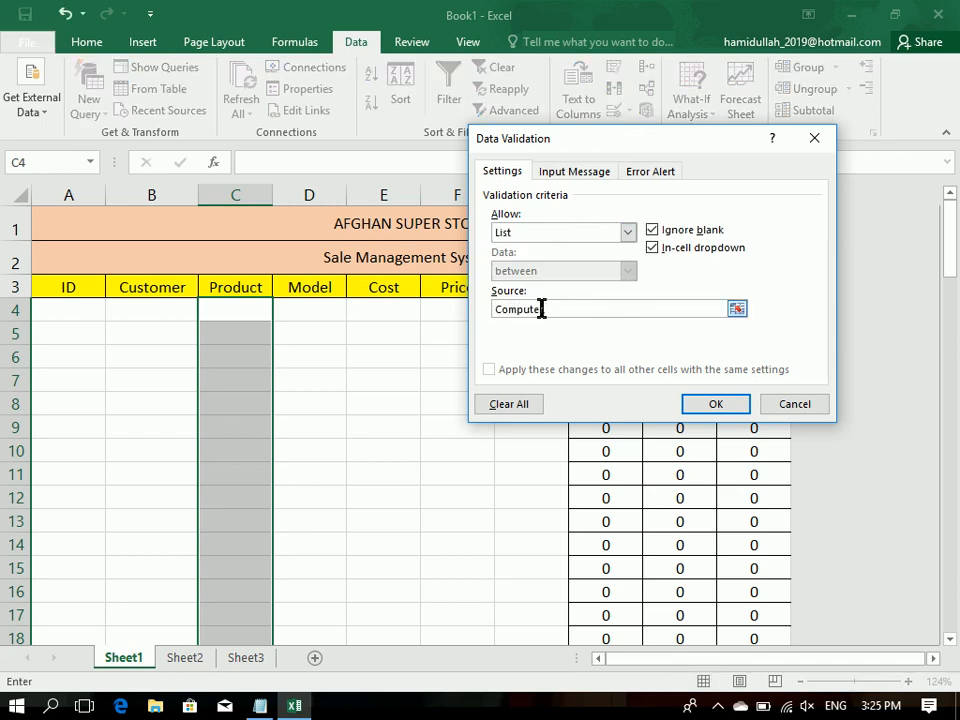
{"action": "type", "text": "Computer,mouse,Keyboard,Fh"}
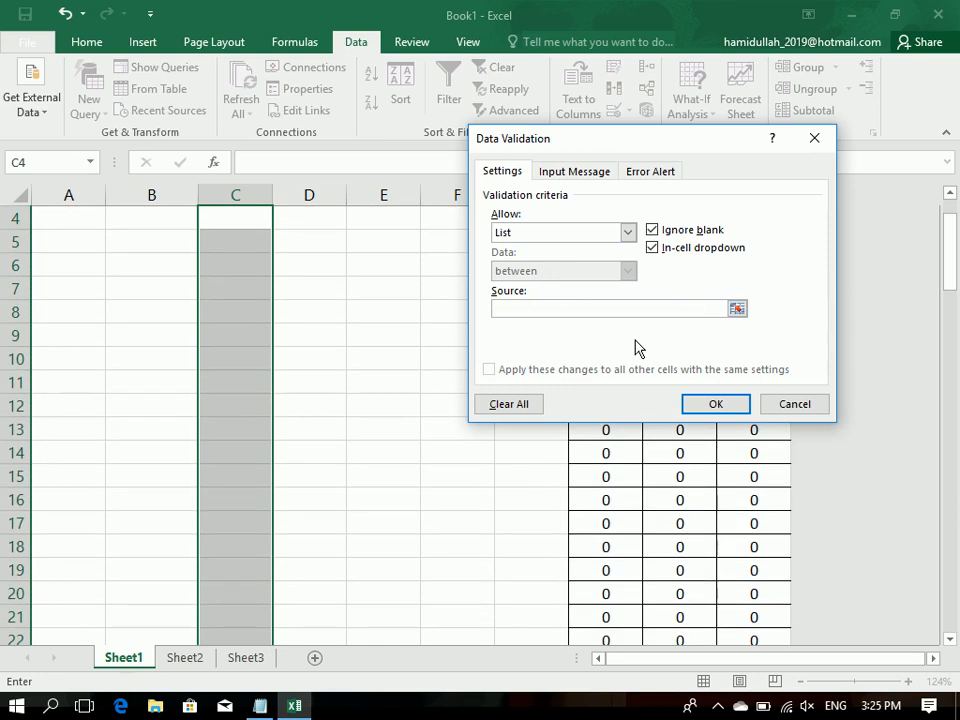
{"action": "key", "text": "BackSpace"}
{"action": "key", "text": "BackSpace"}
{"action": "key", "text": "BackSpace"}
{"action": "key", "text": "BackSpace"}
{"action": "key", "text": "BackSpace"}
{"action": "key", "text": "BackSpace"}
{"action": "key", "text": "BackSpace"}
{"action": "key", "text": "BackSpace"}
{"action": "key", "text": "BackSpace"}
{"action": "key", "text": "BackSpace"}
{"action": "key", "text": "BackSpace"}
{"action": "key", "text": "BackSpace"}
{"action": "key", "text": "BackSpace"}
{"action": "key", "text": "BackSpace"}
{"action": "key", "text": "BackSpace"}
{"action": "key", "text": "BackSpace"}
{"action": "key", "text": "BackSpace"}
{"action": "key", "text": "BackSpace"}
{"action": "key", "text": "BackSpace"}
{"action": "key", "text": "BackSpace"}
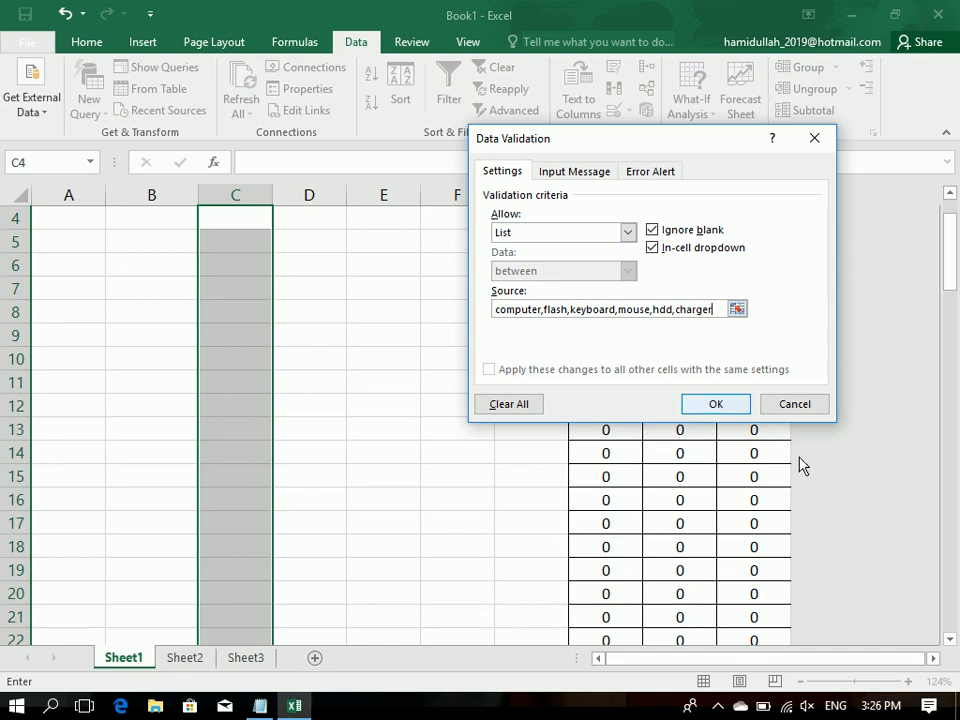
{"action": "left_click", "coordinate": [788, 406]}
Step: Enter the ID numbers 1, 2 and 3 in cells A4 to A6
{"action": "left_click", "coordinate": [118, 220]}
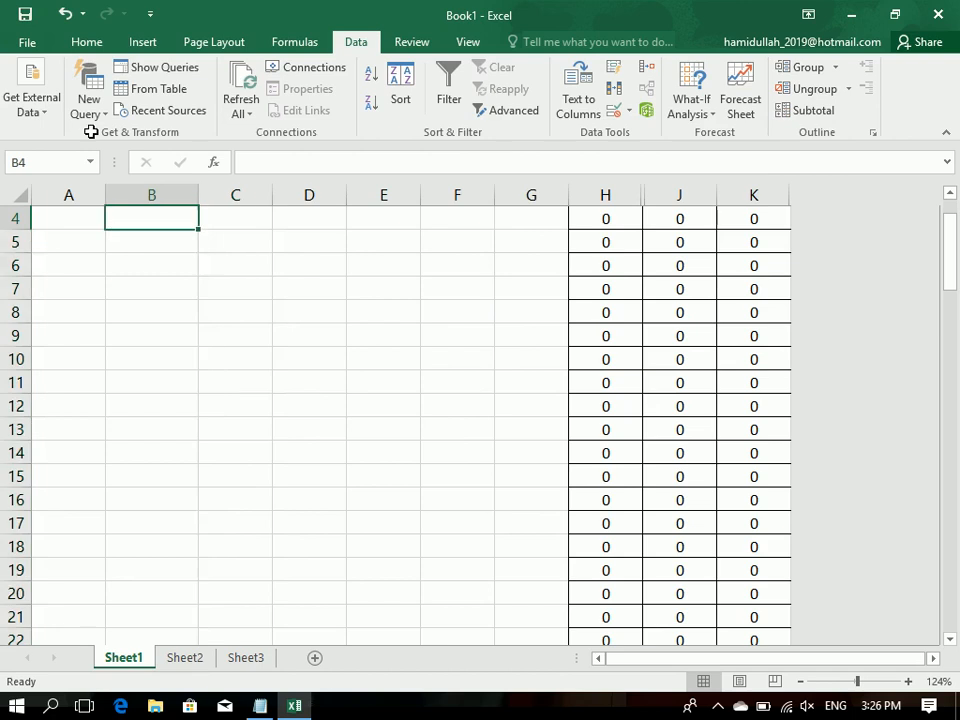
{"action": "scroll", "coordinate": [108, 194], "scroll_direction": "up", "scroll_amount": 1}
{"action": "left_click", "coordinate": [143, 218]}
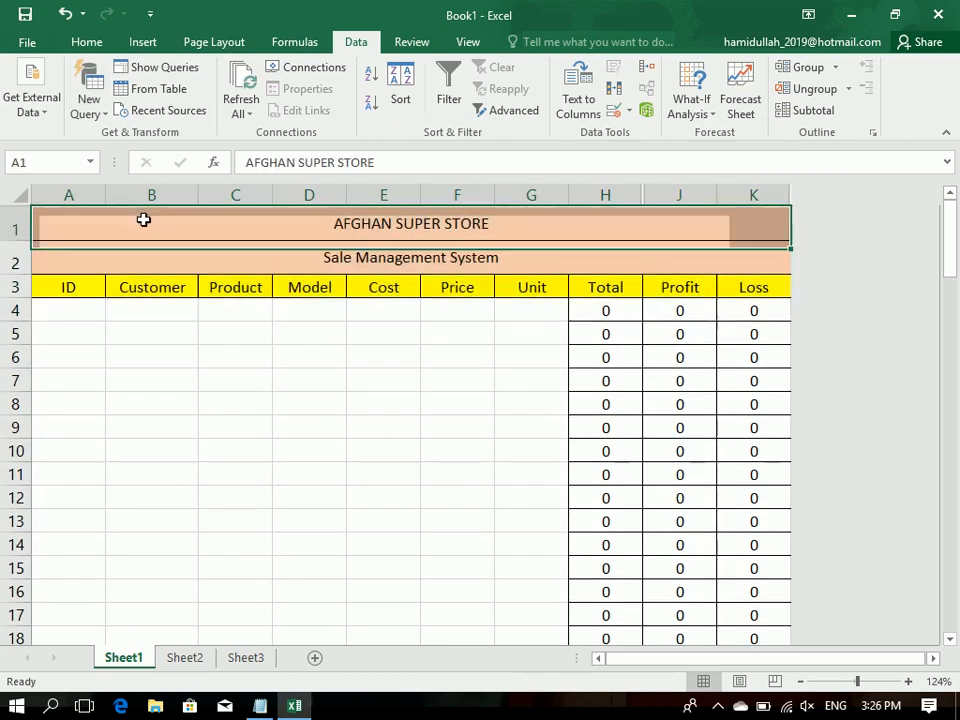
{"action": "left_click", "coordinate": [99, 309]}
{"action": "type", "text": "1"}
{"action": "key", "text": "Return"}
{"action": "type", "text": "2"}
{"action": "key", "text": "Return"}
{"action": "type", "text": "3"}
{"action": "key", "text": "Return"}
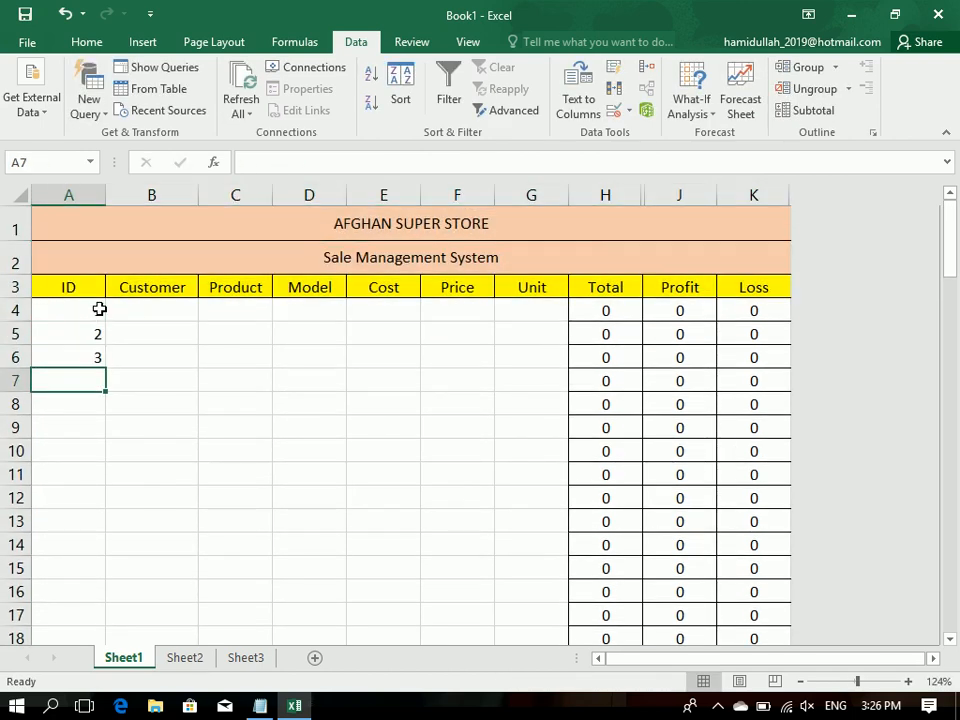
Step: Narrow the ID column, extend the ID number series down to row 99, and select Customer cell B4
{"action": "left_click_drag", "start_coordinate": [104, 194], "coordinate": [89, 195]}
{"action": "left_click_drag", "start_coordinate": [63, 306], "coordinate": [72, 600]}
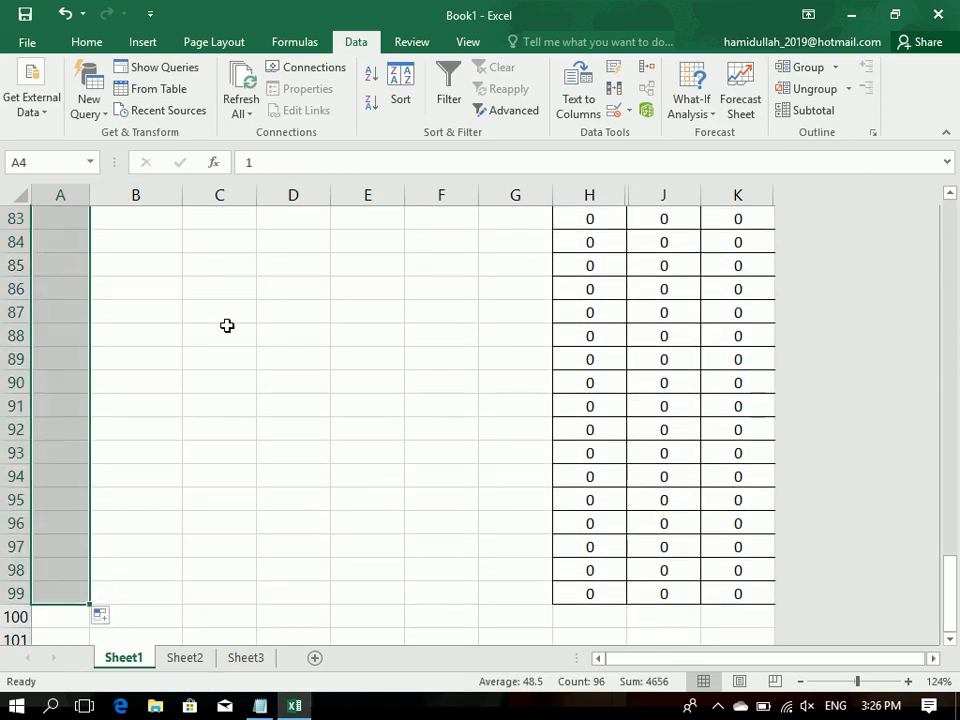
{"action": "scroll", "coordinate": [91, 560], "scroll_direction": "up", "scroll_amount": 20}
{"action": "left_click", "coordinate": [150, 327]}
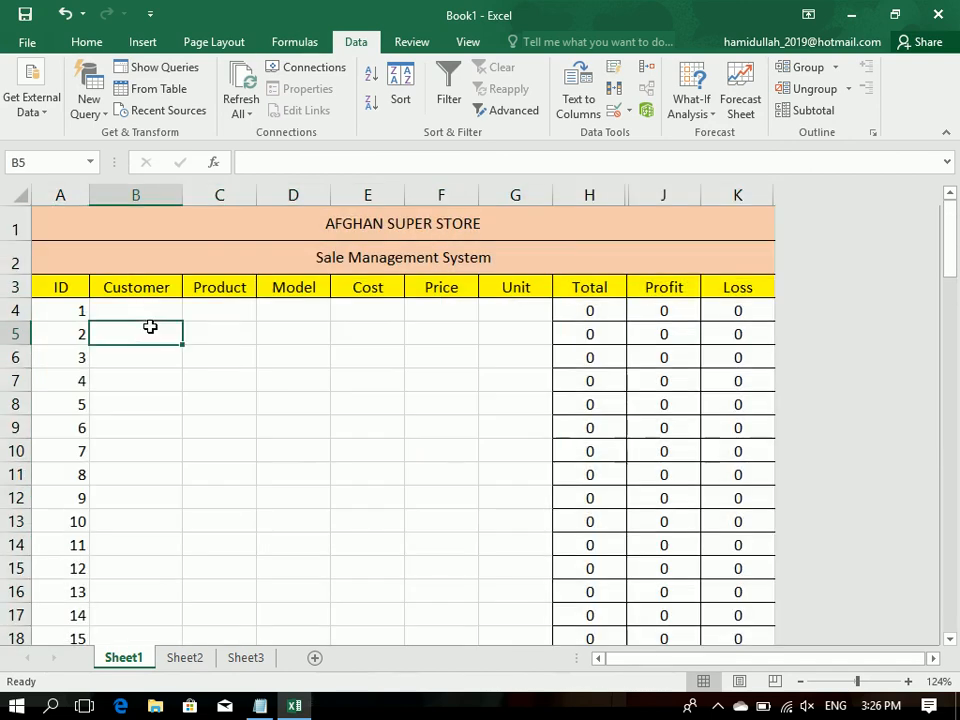
{"action": "key", "text": "Up"}
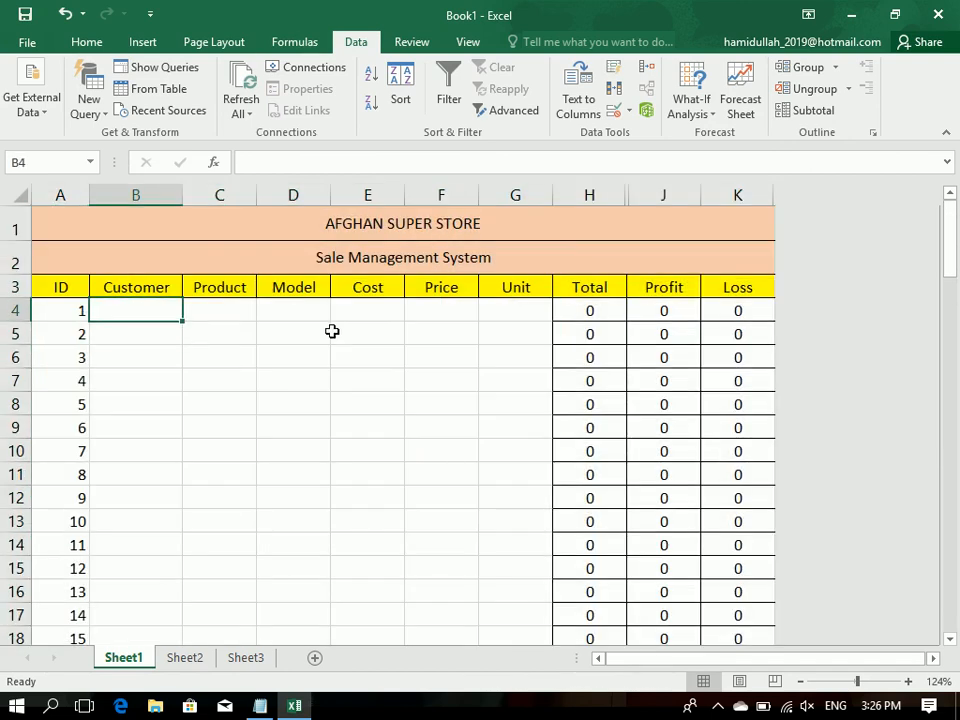
Step: Enter the first record's customer name, product RAM and model China in cells B4 to D4
{"action": "type", "text": "Aghma"}
{"action": "key", "text": "BackSpace"}
{"action": "key", "text": "BackSpace"}
{"action": "key", "text": "BackSpace"}
{"action": "key", "text": "BackSpace"}
{"action": "type", "text": "hmad"}
{"action": "key", "text": "Tab"}
{"action": "type", "text": "RAM"}
{"action": "key", "text": "Tab"}
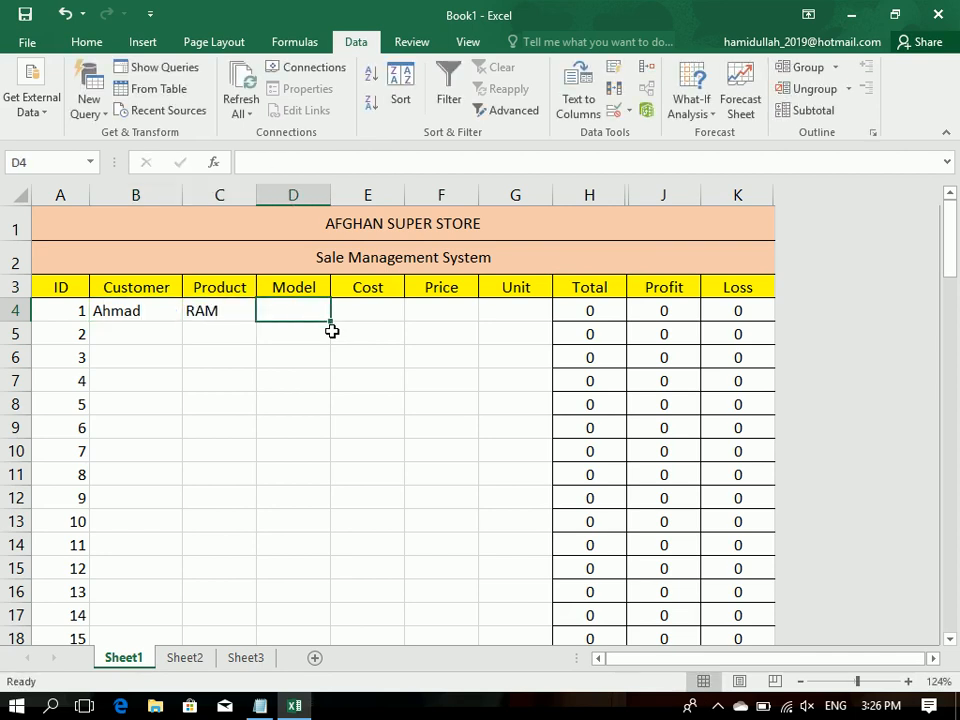
{"action": "type", "text": "China"}
{"action": "key", "text": "Tab"}
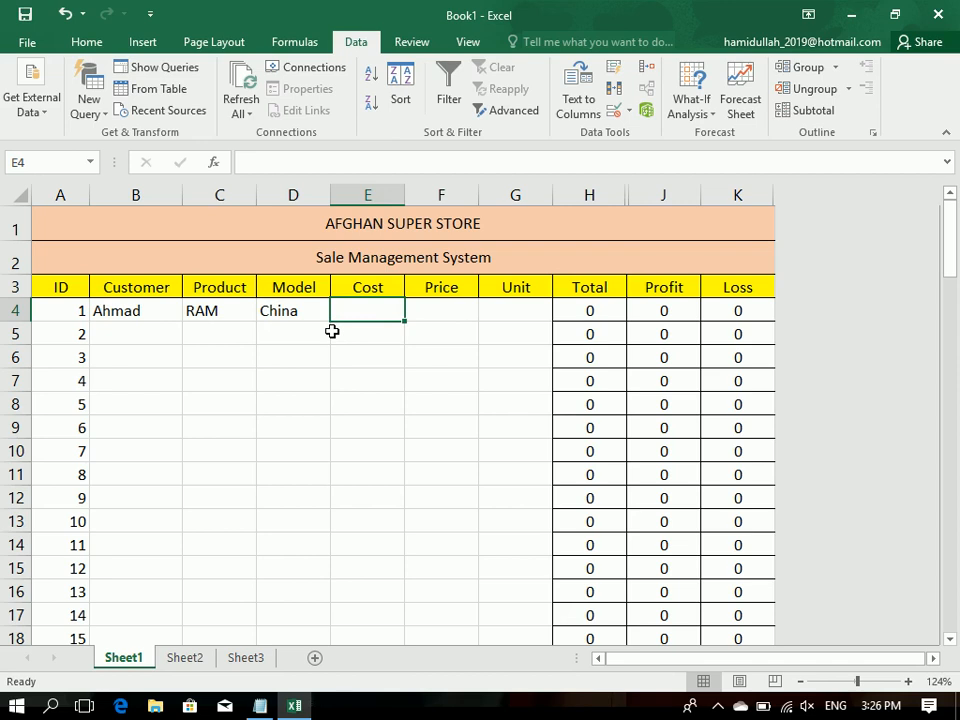
Step: Complete the first record in row 4 with cost 2000, price 3000 and unit 10
{"action": "type", "text": "2000"}
{"action": "key", "text": "Tab"}
{"action": "type", "text": "3000"}
{"action": "key", "text": "Tab"}
{"action": "type", "text": "10"}
{"action": "key", "text": "Return"}
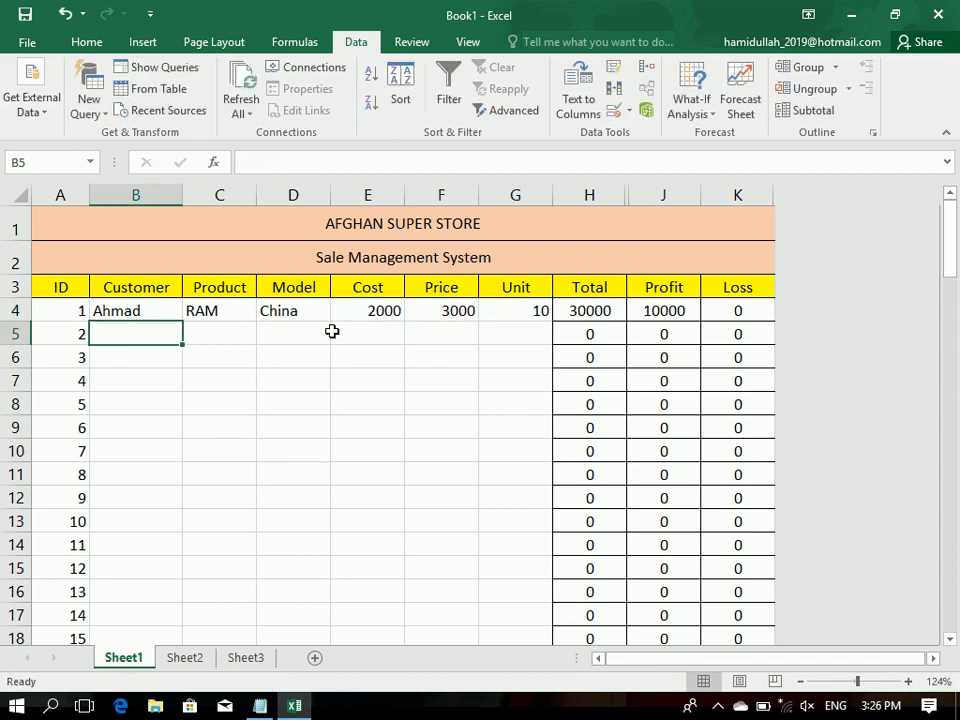
Step: Enter the second record's customer name, product Computer and model DELL in cells B5 to D5
{"action": "type", "text": "Noor"}
{"action": "key", "text": "Tab"}
{"action": "type", "text": "Compute"}
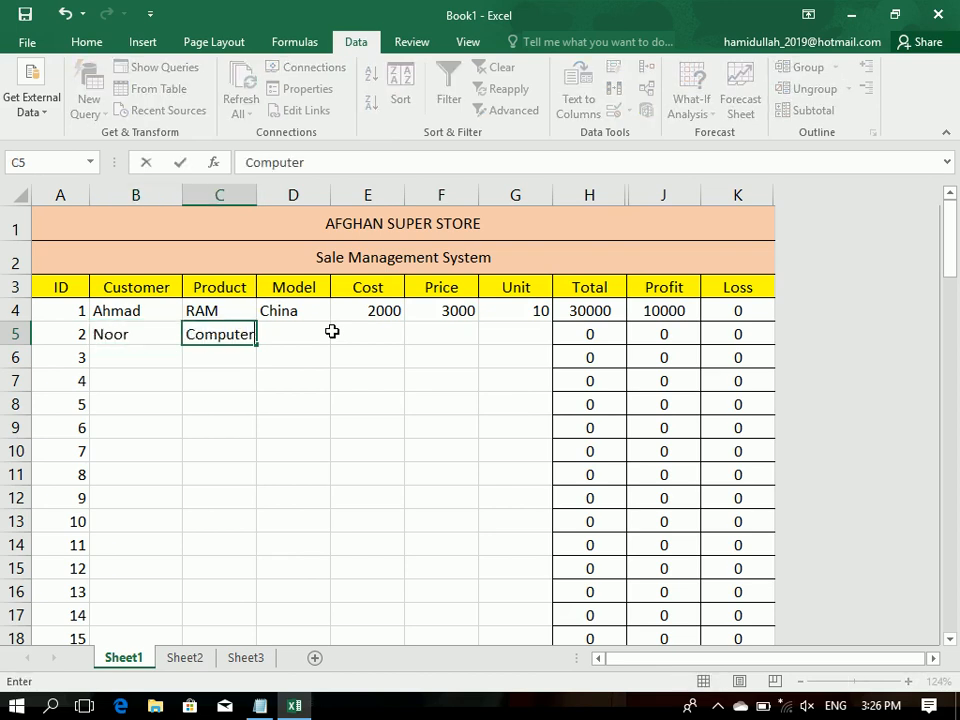
{"action": "type", "text": "r"}
{"action": "key", "text": "Tab"}
{"action": "type", "text": "DELL"}
{"action": "key", "text": "Tab"}
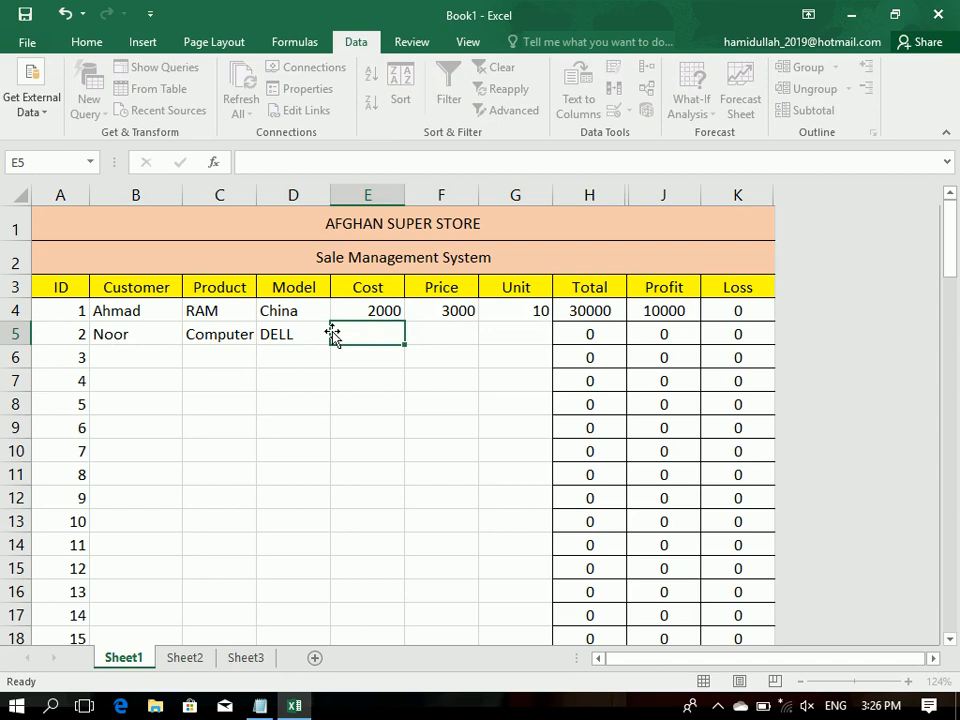
Step: Complete the second record in row 5 with cost 30000, price 32000 and unit 2
{"action": "type", "text": "3000"}
{"action": "key", "text": "Tab"}
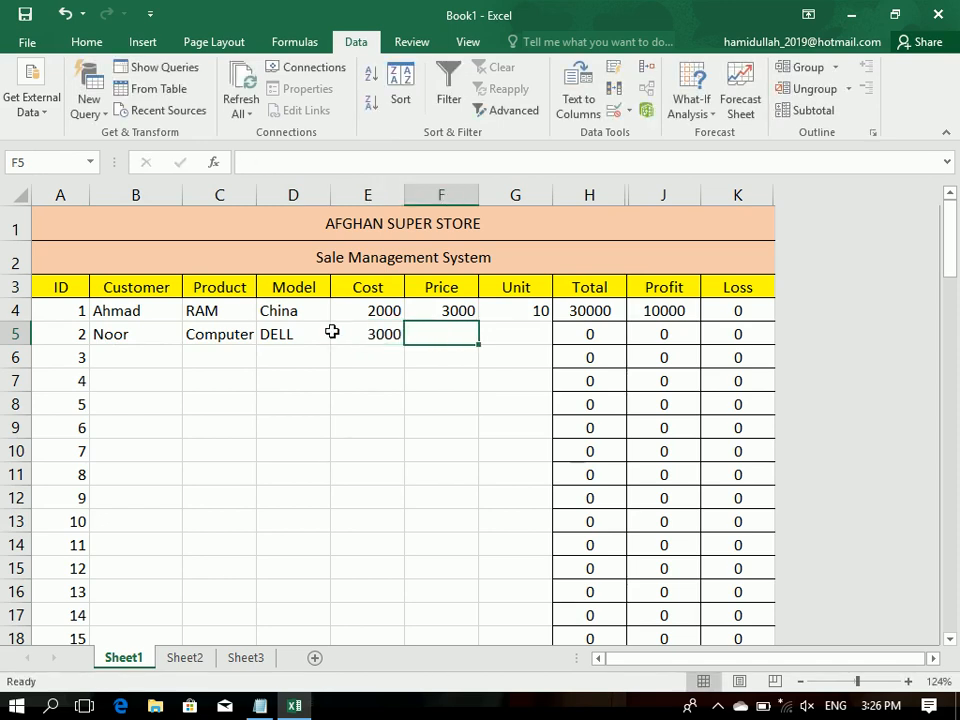
{"action": "key", "text": "Left"}
{"action": "type", "text": "30000"}
{"action": "key", "text": "Tab"}
{"action": "type", "text": "32000"}
{"action": "key", "text": "Tab"}
{"action": "type", "text": "10"}
{"action": "key", "text": "BackSpace"}
{"action": "key", "text": "BackSpace"}
{"action": "type", "text": "2"}
{"action": "key", "text": "Return"}
Step: Enter the third record's customer name and product Flash in cells B6 and C6
{"action": "key", "text": "Left"}
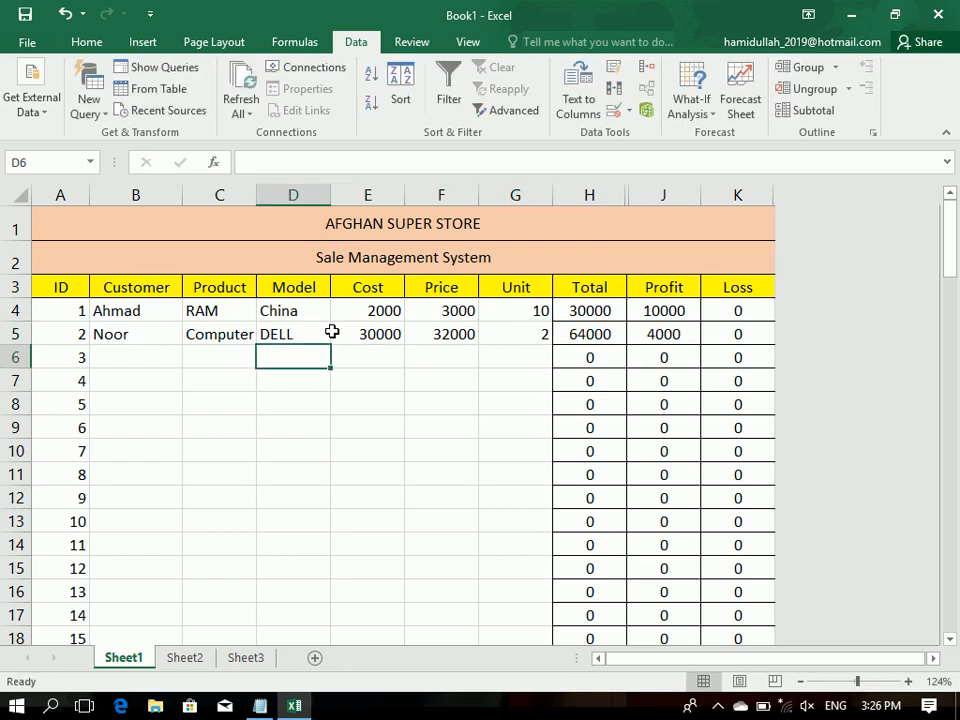
{"action": "key", "text": "Left"}
{"action": "key", "text": "Left"}
{"action": "type", "text": "hMAI"}
{"action": "key", "text": "BackSpace"}
{"action": "key", "text": "BackSpace"}
{"action": "key", "text": "BackSpace"}
{"action": "type", "text": "AMID"}
{"action": "key", "text": "Tab"}
{"action": "type", "text": "C"}
{"action": "key", "text": "BackSpace"}
{"action": "key", "text": "BackSpace"}
{"action": "type", "text": "Flash"}
{"action": "key", "text": "Tab"}
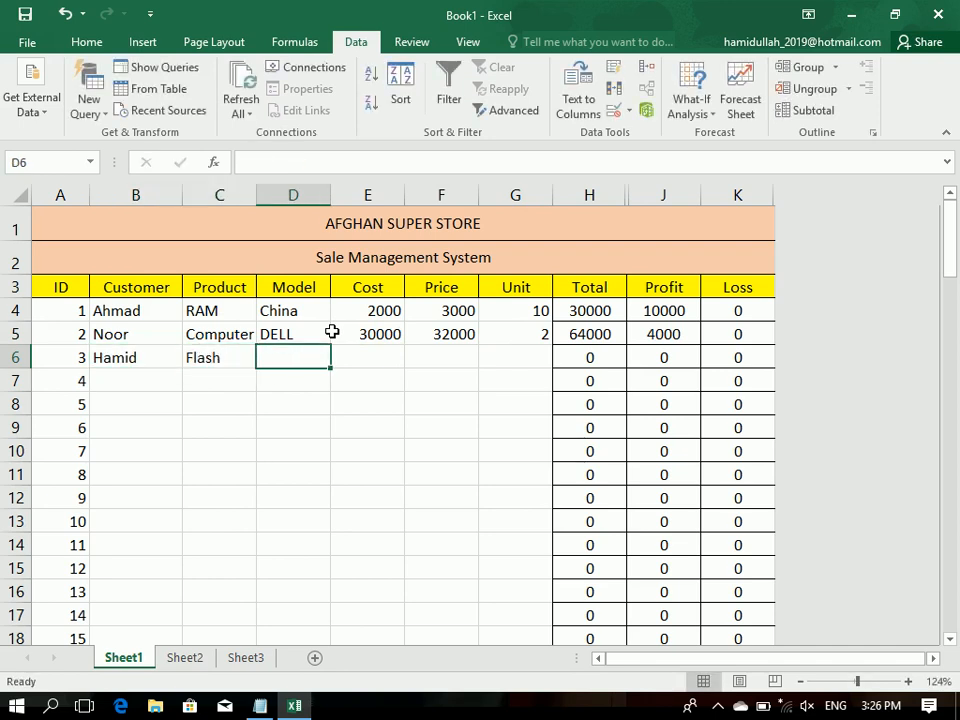
Step: Enter DELL as the model of the third record in cell D6
{"action": "type", "text": "300"}
{"action": "key", "text": "BackSpace"}
{"action": "key", "text": "BackSpace"}
{"action": "key", "text": "BackSpace"}
{"action": "type", "text": "s"}
{"action": "key", "text": "BackSpace"}
{"action": "type", "text": "dell"}
{"action": "key", "text": "BackSpace"}
{"action": "key", "text": "BackSpace"}
{"action": "key", "text": "BackSpace"}
{"action": "type", "text": "ell"}
{"action": "key", "text": "Tab"}
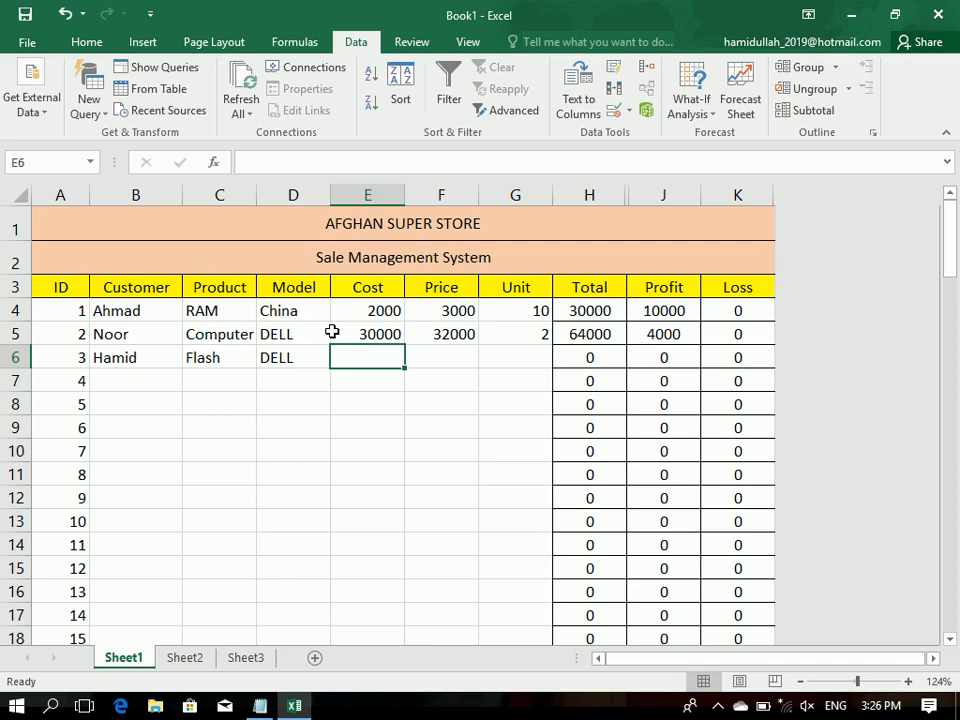
Step: Complete the third record in row 6 with cost 3000, price 2800 and unit 10
{"action": "type", "text": "3000"}
{"action": "key", "text": "Tab"}
{"action": "type", "text": "3400"}
{"action": "key", "text": "BackSpace"}
{"action": "key", "text": "BackSpace"}
{"action": "key", "text": "BackSpace"}
{"action": "key", "text": "BackSpace"}
{"action": "type", "text": "28"}
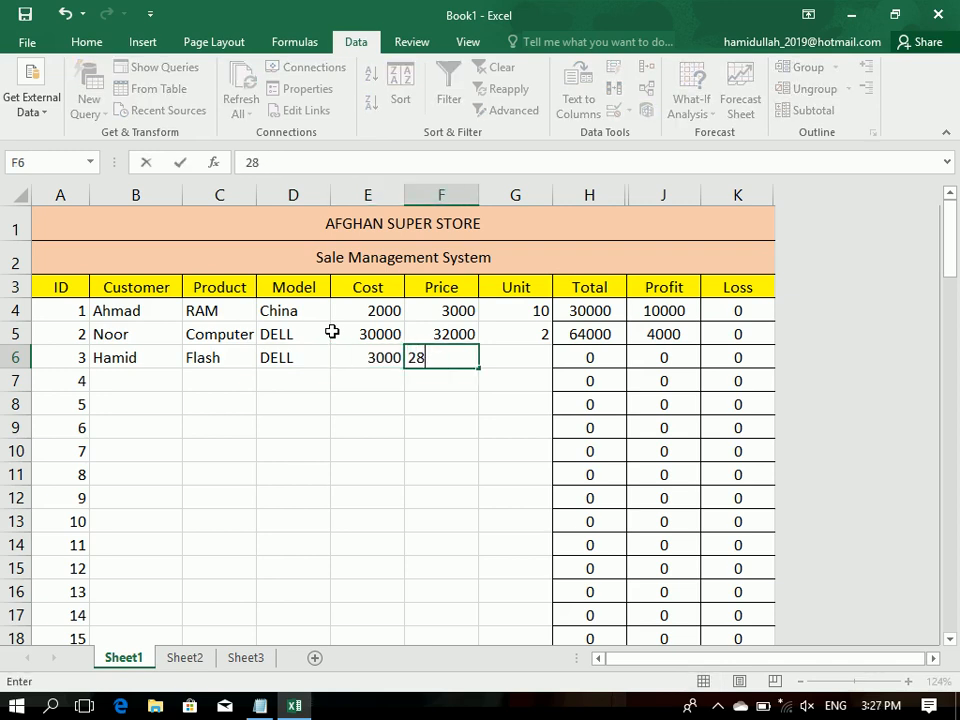
{"action": "type", "text": "00"}
{"action": "key", "text": "Tab"}
{"action": "type", "text": "10"}
{"action": "key", "text": "Return"}
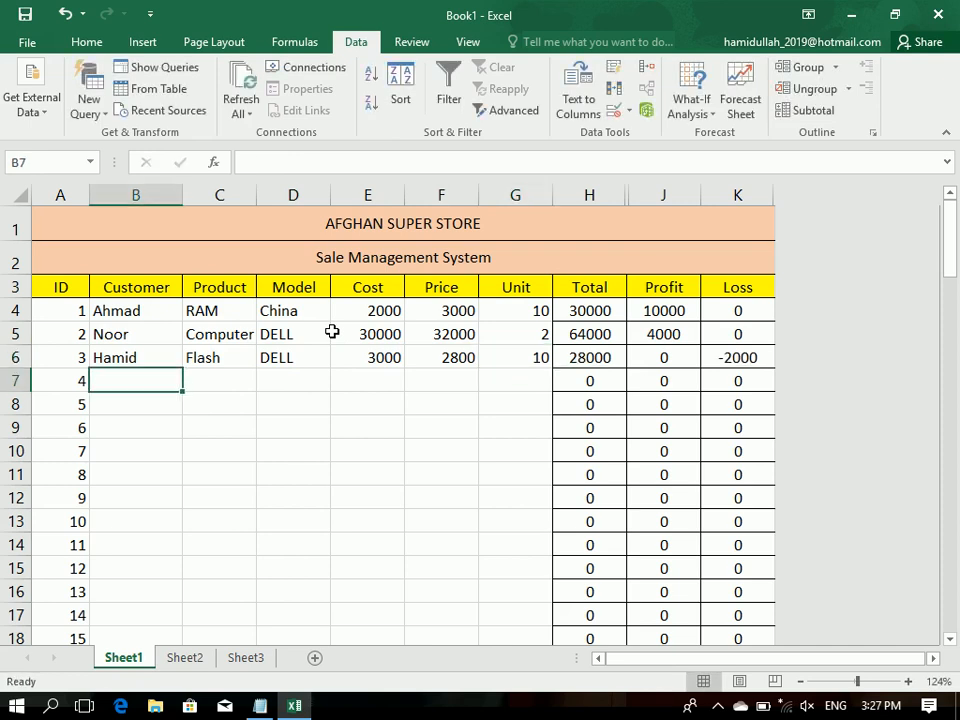
Step: Enter the fourth record's customer name, product RAM and model China in cells B7 to D7
{"action": "type", "text": "iSRAR"}
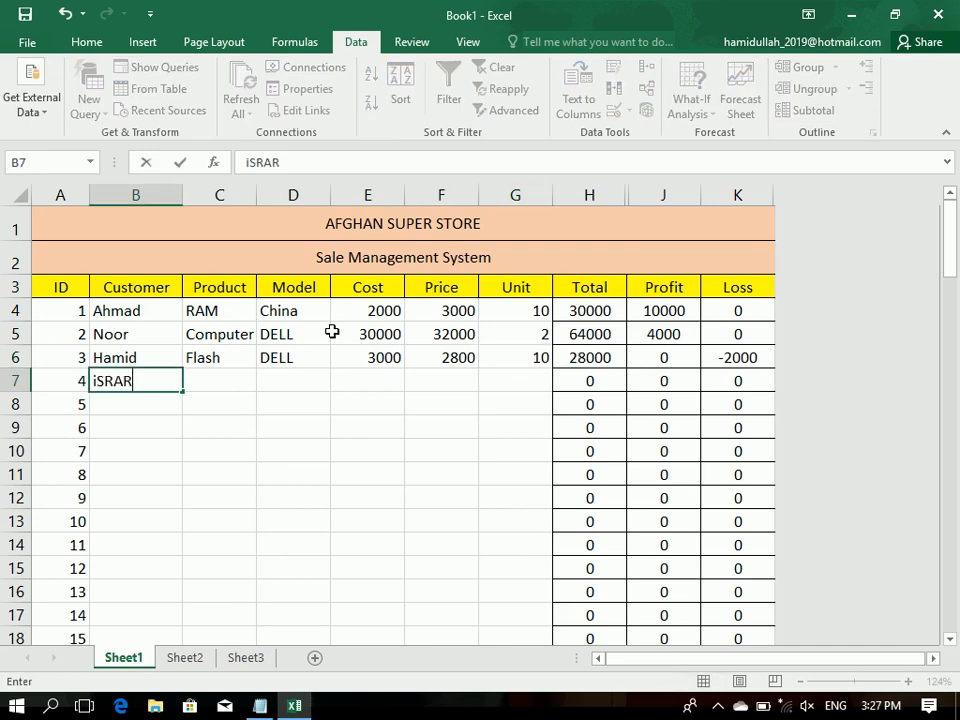
{"action": "key", "text": "Tab"}
{"action": "type", "text": "rAM"}
{"action": "key", "text": "Tab"}
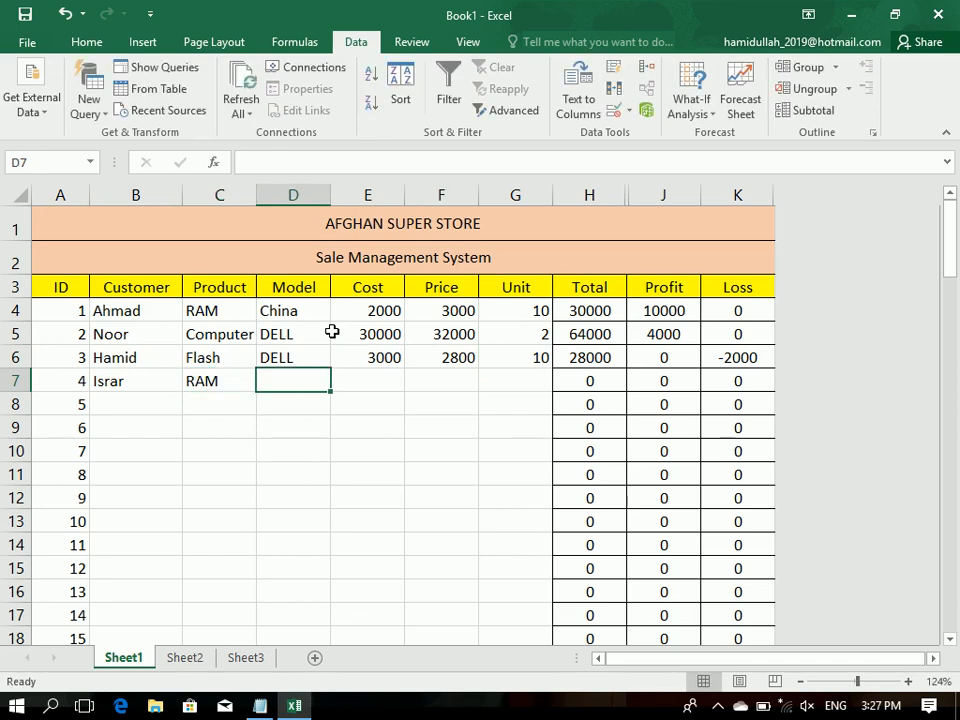
{"action": "type", "text": "china"}
{"action": "key", "text": "Tab"}
Step: Fill in the fourth record in row 7 with cost 30000, price 3200 and unit 20
{"action": "type", "text": "30000"}
{"action": "key", "text": "Tab"}
{"action": "type", "text": "3200"}
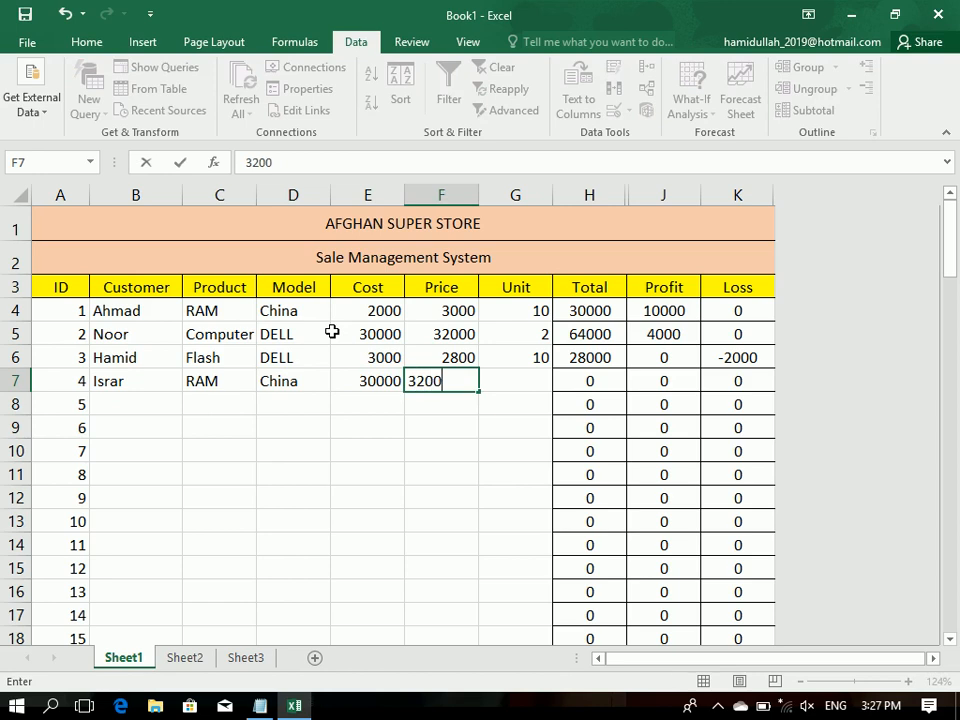
{"action": "key", "text": "Tab"}
{"action": "type", "text": "20"}
{"action": "key", "text": "Return"}
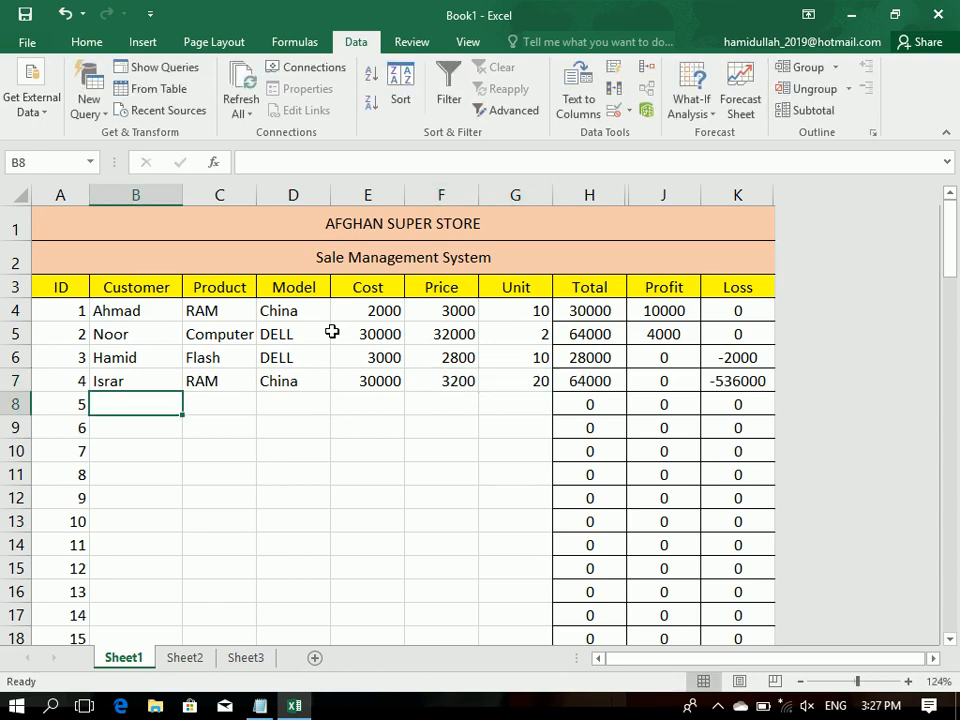
Step: Correct the fourth record's cost in cell E7 to 3000
{"action": "double_click", "coordinate": [394, 379]}
{"action": "key", "text": "BackSpace"}
{"action": "key", "text": "Return"}
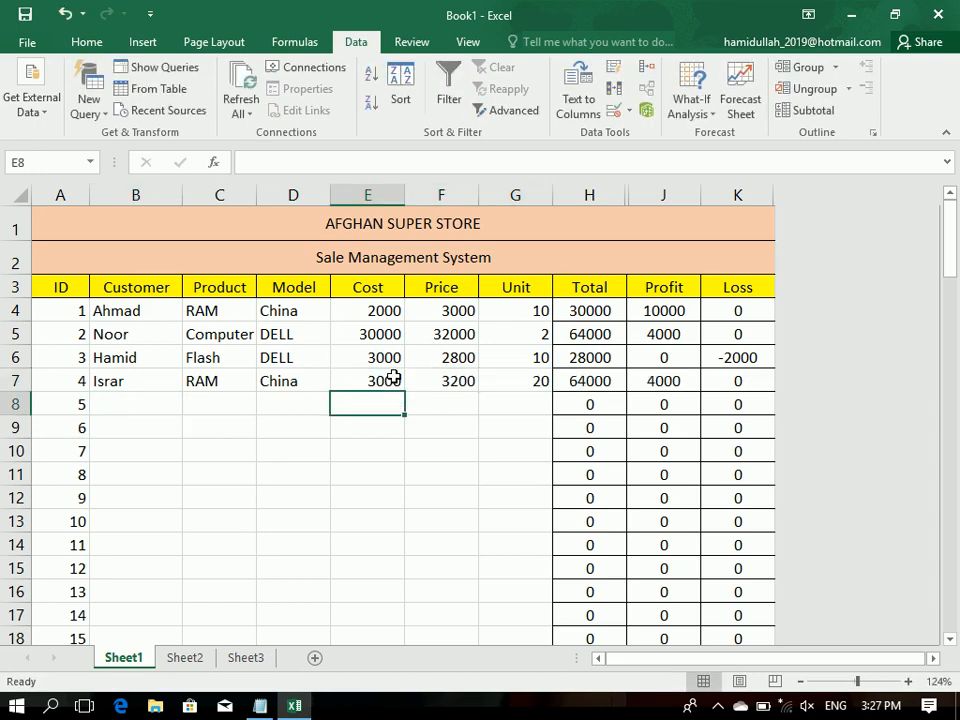
Step: Enter the fifth record's customer name, product Computer and model HP in cells B8 to D8
{"action": "left_click", "coordinate": [143, 406]}
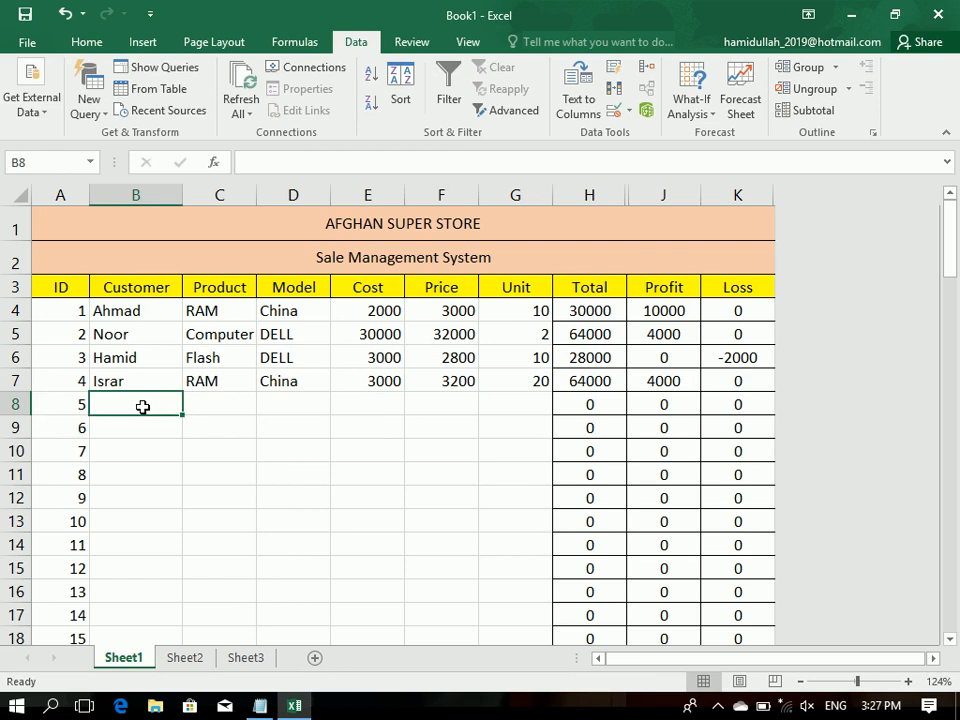
{"action": "type", "text": "Younas"}
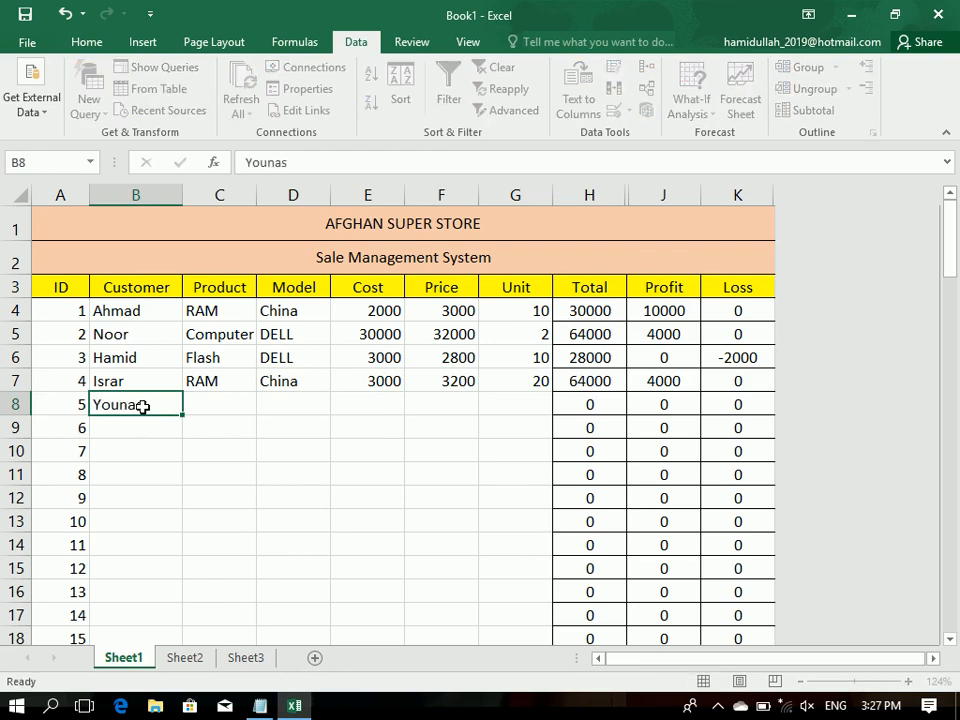
{"action": "key", "text": "Tab"}
{"action": "type", "text": "C"}
{"action": "key", "text": "Tab"}
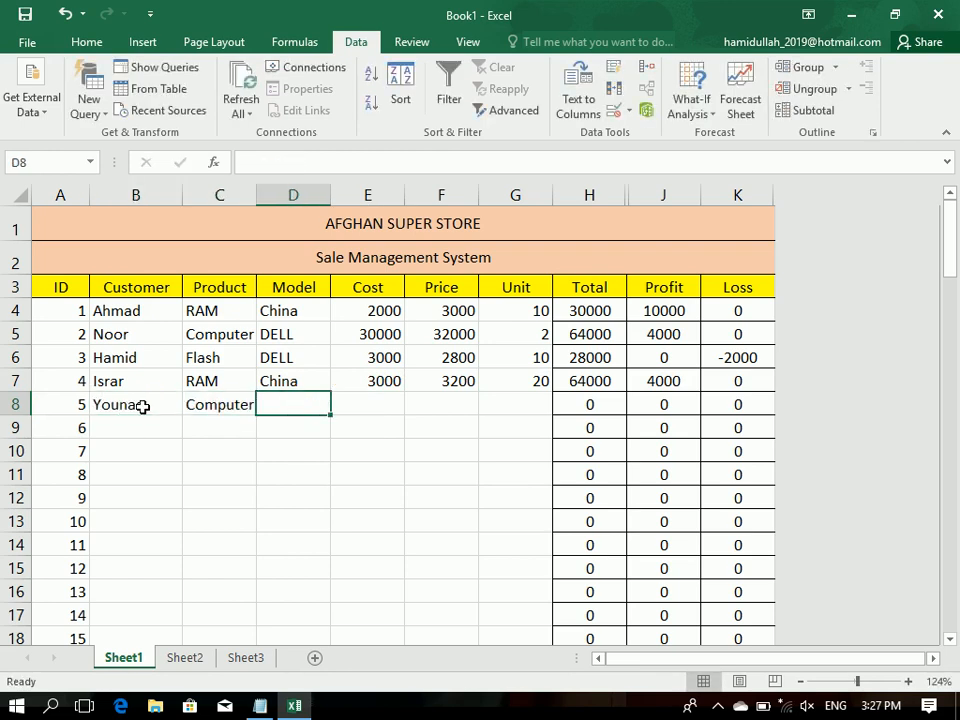
{"action": "type", "text": "HP"}
{"action": "key", "text": "Tab"}
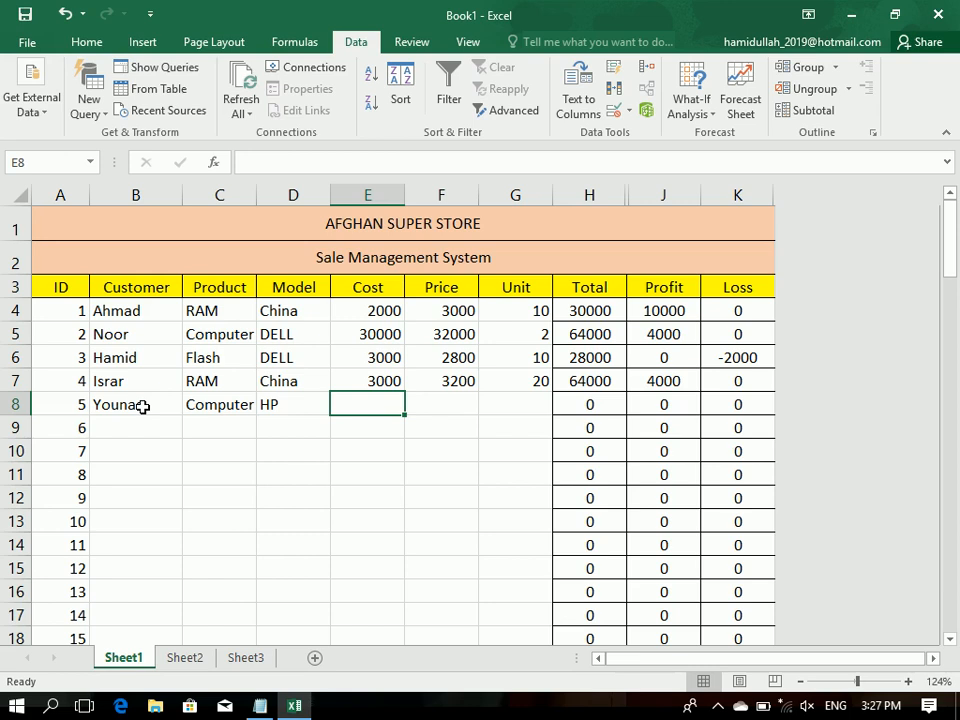
Step: Complete the fifth record in row 8 with cost 30000, price 32000 and unit 10
{"action": "type", "text": "30000"}
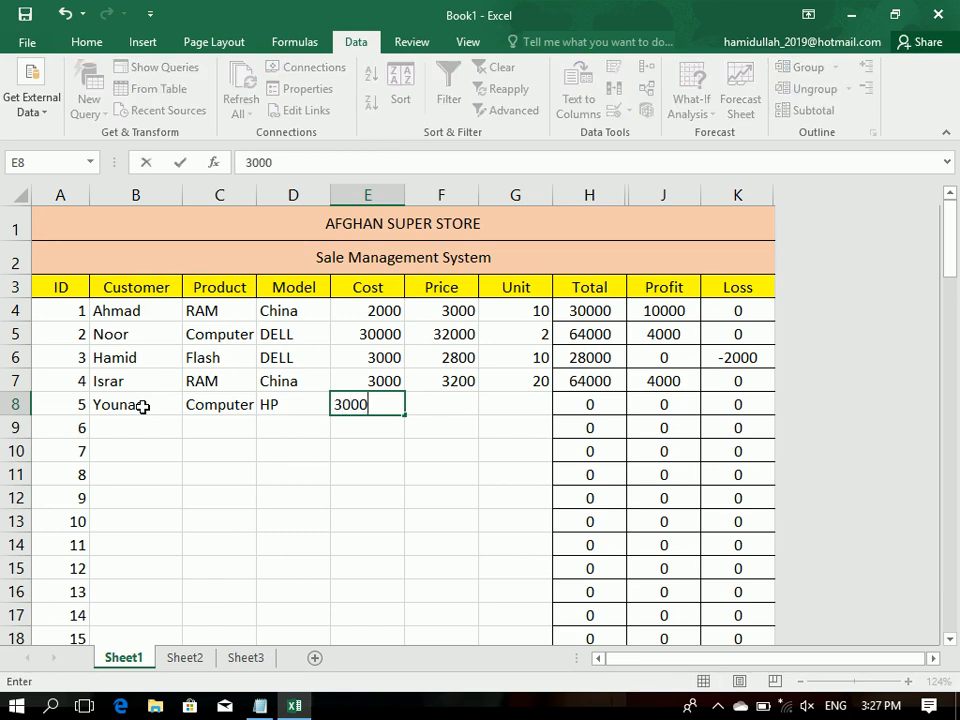
{"action": "key", "text": "Tab"}
{"action": "type", "text": "32000"}
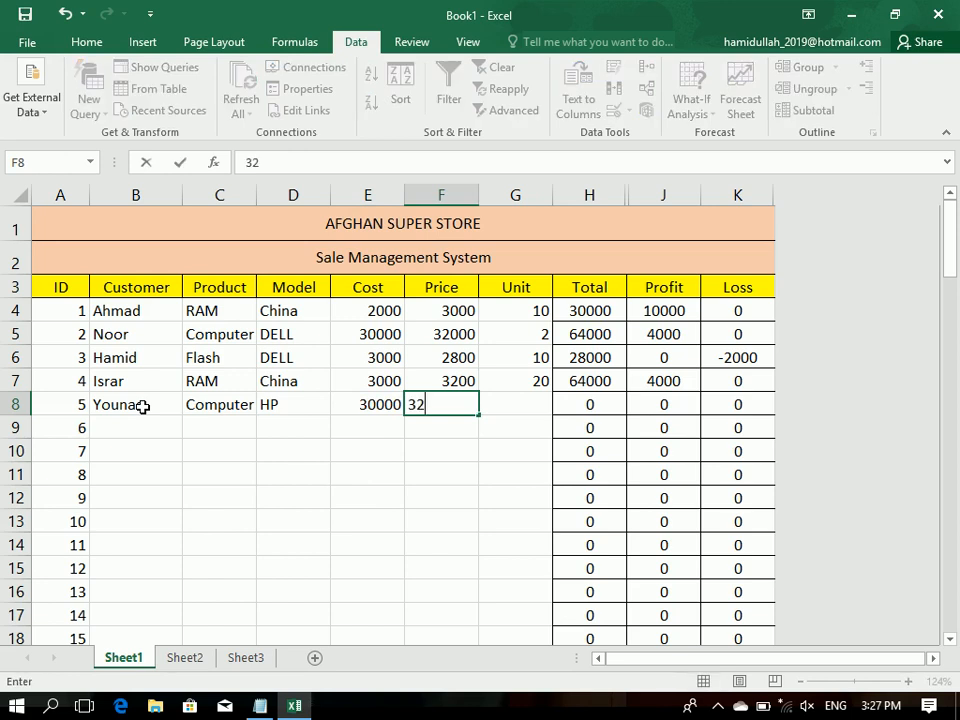
{"action": "key", "text": "Tab"}
{"action": "type", "text": "10"}
{"action": "key", "text": "Return"}
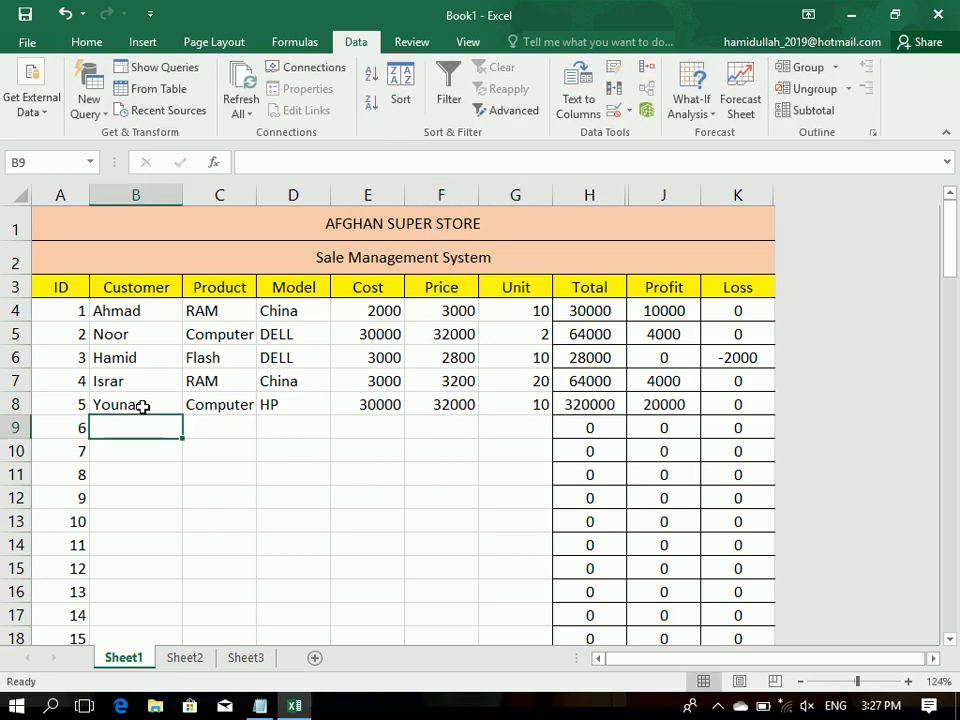
Step: Enter the sixth record's customer name, product RAM and model HP in cells B9 to D9
{"action": "type", "text": "Amin"}
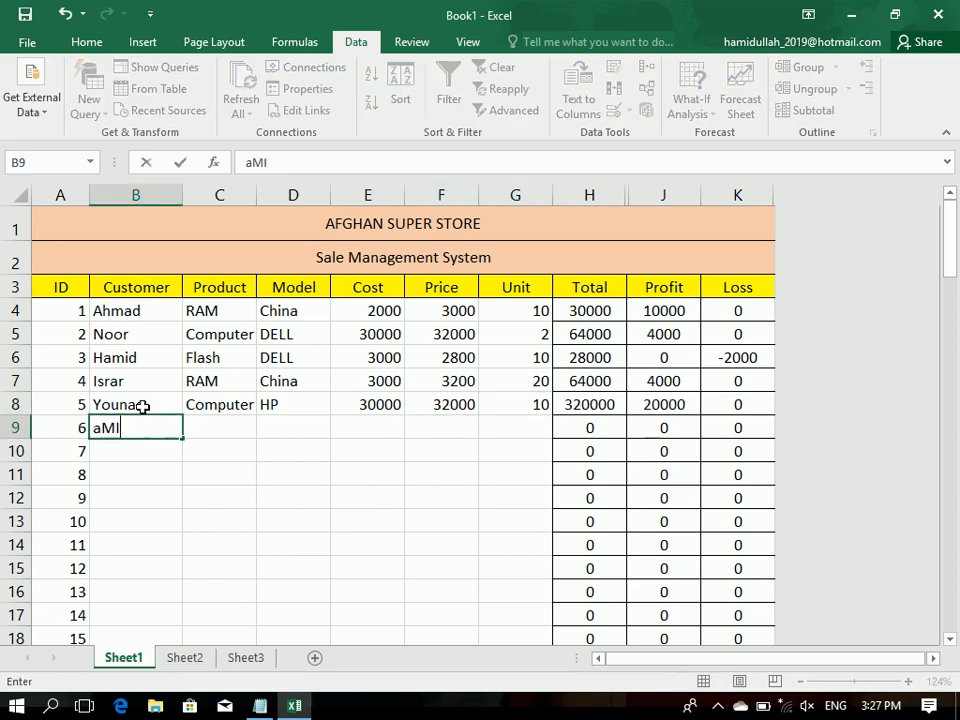
{"action": "key", "text": "Tab"}
{"action": "type", "text": "RAM"}
{"action": "key", "text": "Tab"}
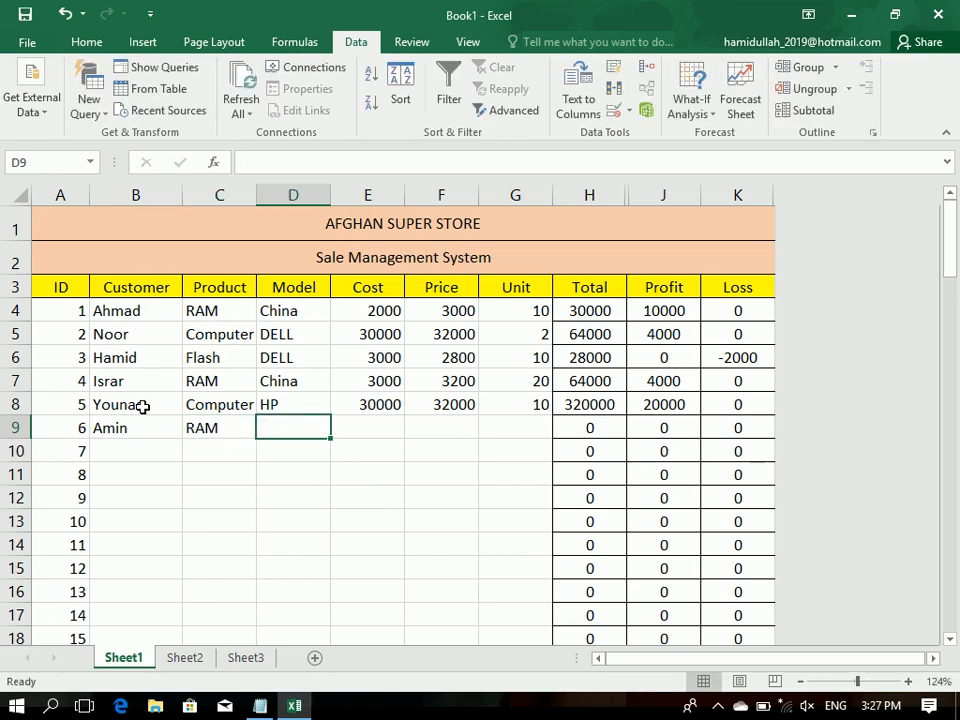
{"action": "type", "text": "H"}
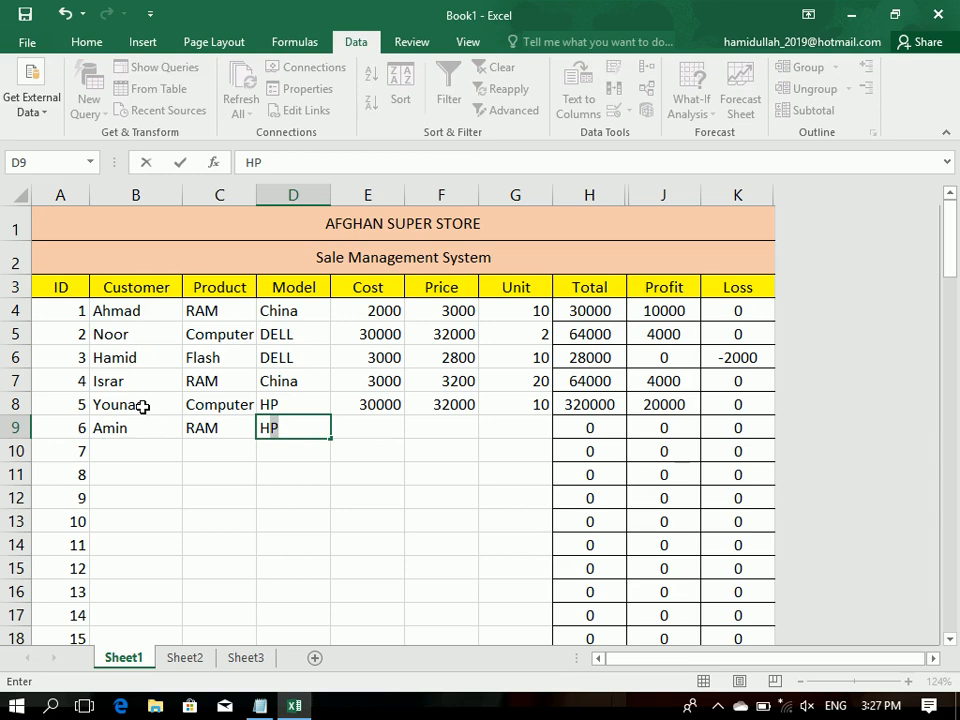
{"action": "key", "text": "Tab"}
Step: Complete the sixth record in row 9 with cost 3000, price 3200 and unit 10
{"action": "type", "text": "3000"}
{"action": "key", "text": "Tab"}
{"action": "type", "text": "3200"}
{"action": "key", "text": "Tab"}
{"action": "type", "text": "10"}
{"action": "key", "text": "Return"}
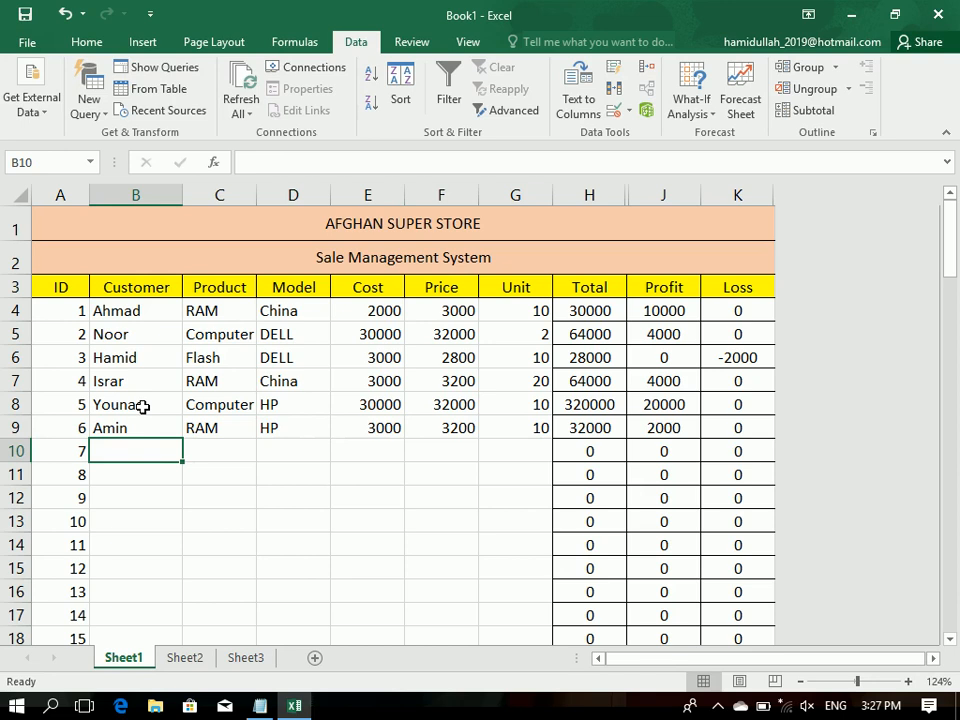
Step: Select the whole sales table and apply all borders to its cells
{"action": "key", "text": "ctrl+a"}
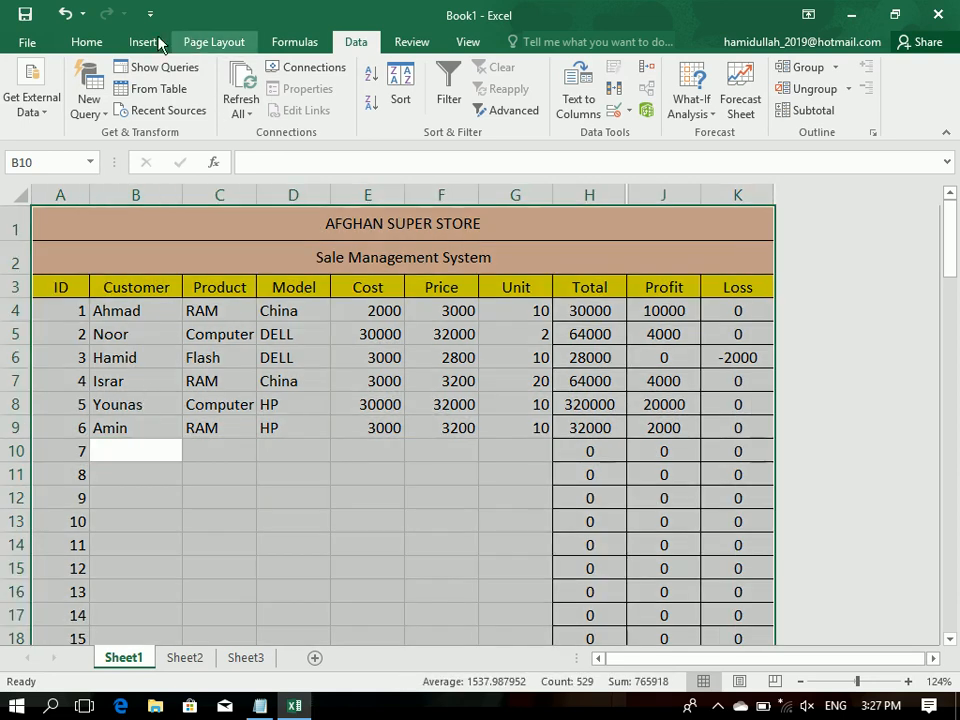
{"action": "left_click", "coordinate": [80, 42]}
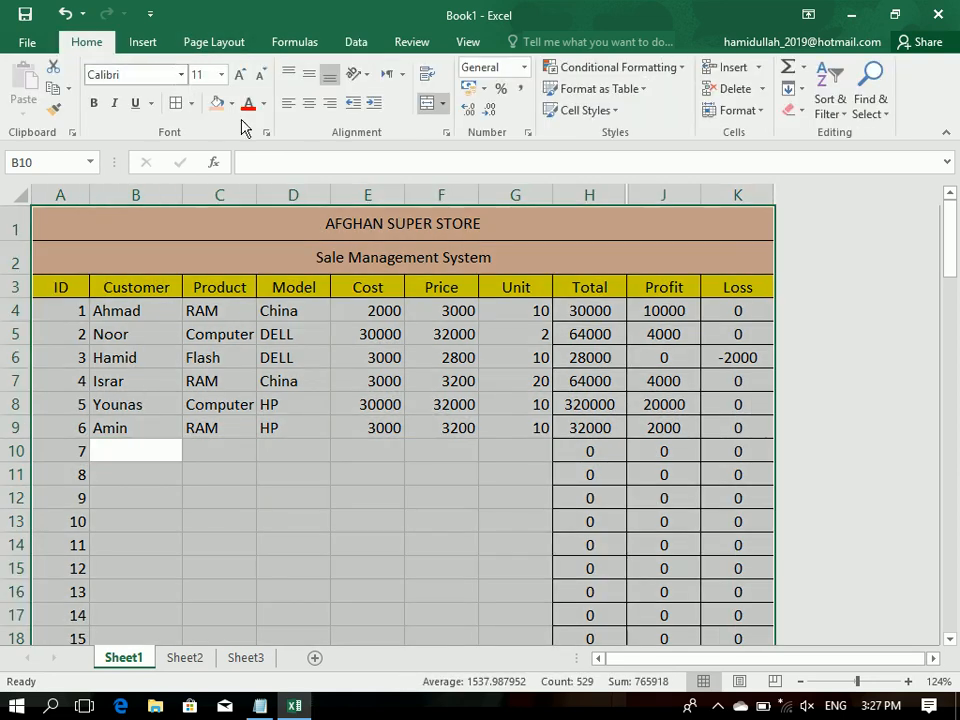
Step: Start creating a PivotTable from Product cell C4 and move its dialog over the middle of the sheet
{"action": "left_click", "coordinate": [143, 42]}
{"action": "left_click", "coordinate": [198, 311]}
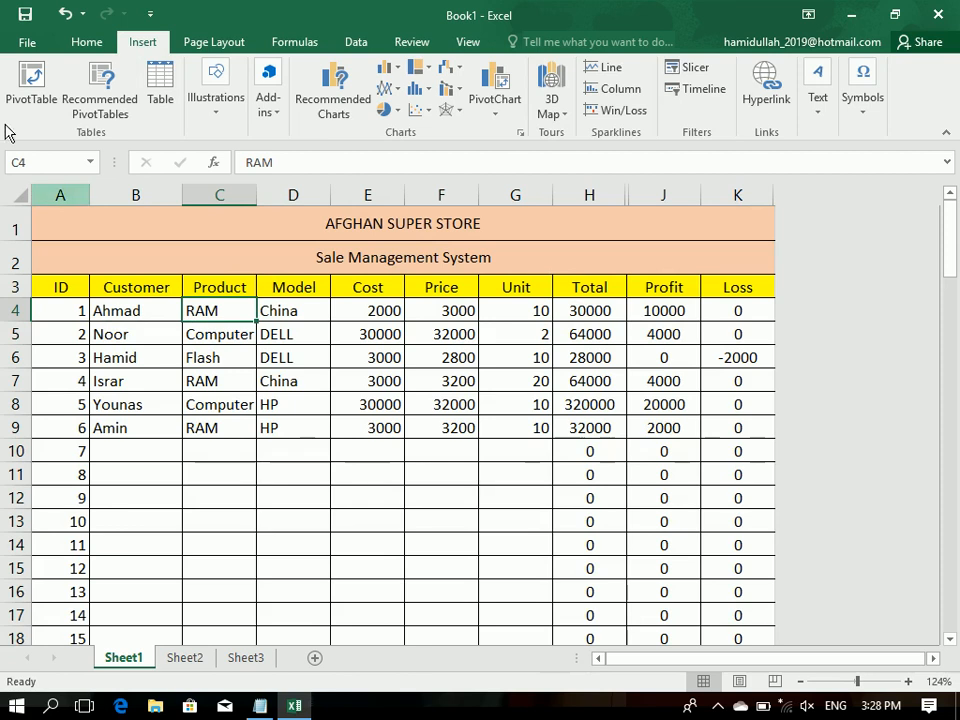
{"action": "left_click", "coordinate": [14, 90]}
{"action": "left_click_drag", "start_coordinate": [489, 135], "coordinate": [268, 150]}
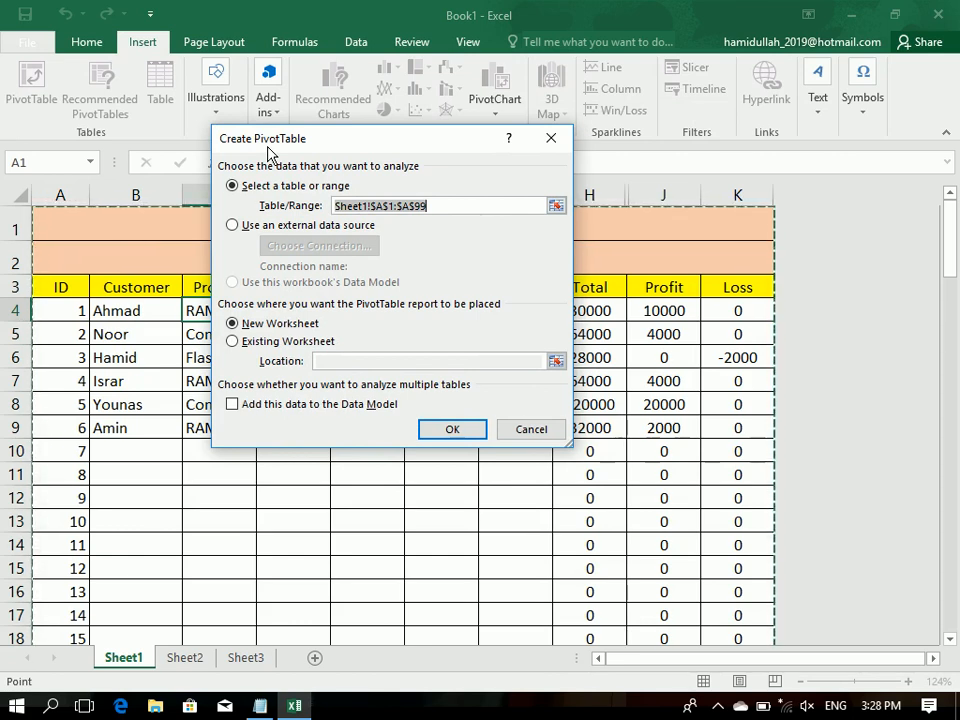
Step: Compare the external data source option with the table or range option for the PivotTable, ending on the table or range
{"action": "left_click", "coordinate": [286, 224]}
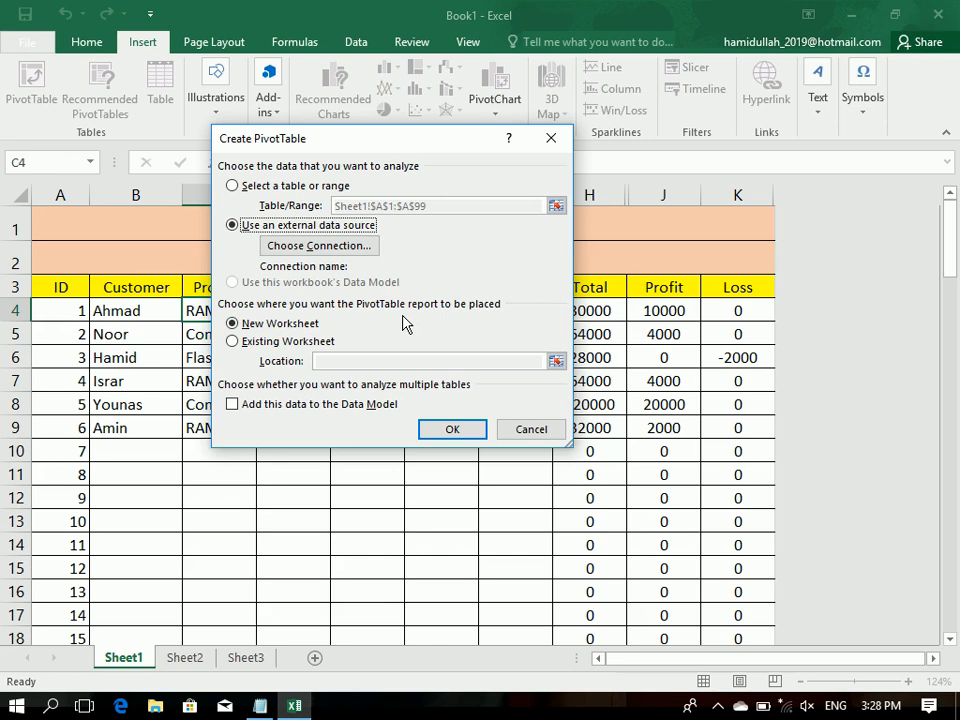
{"action": "left_click", "coordinate": [318, 186]}
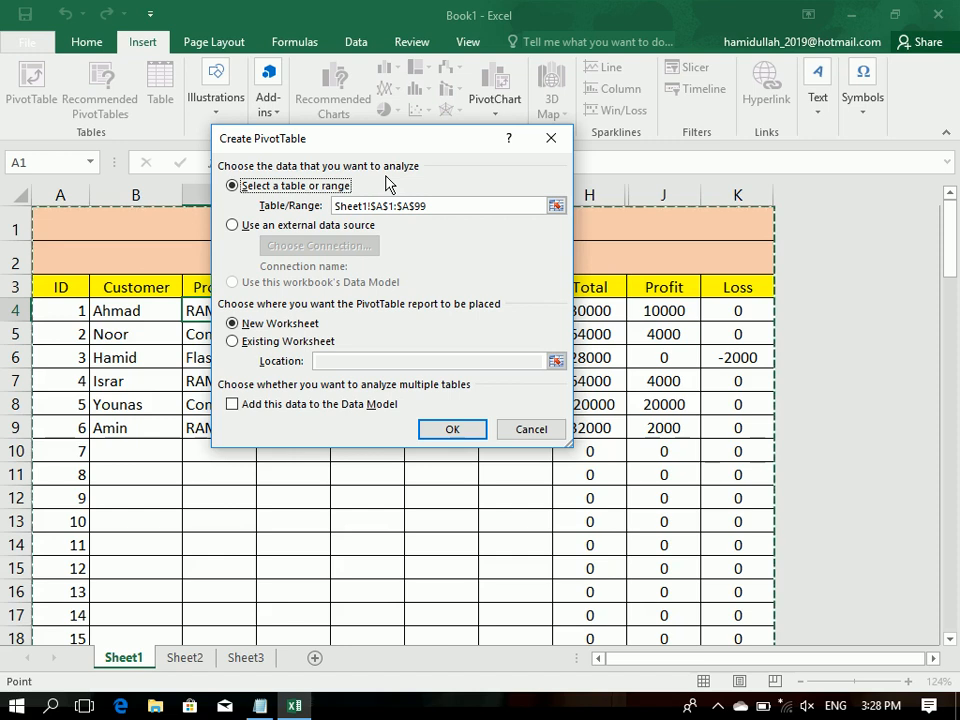
{"action": "left_click", "coordinate": [306, 229]}
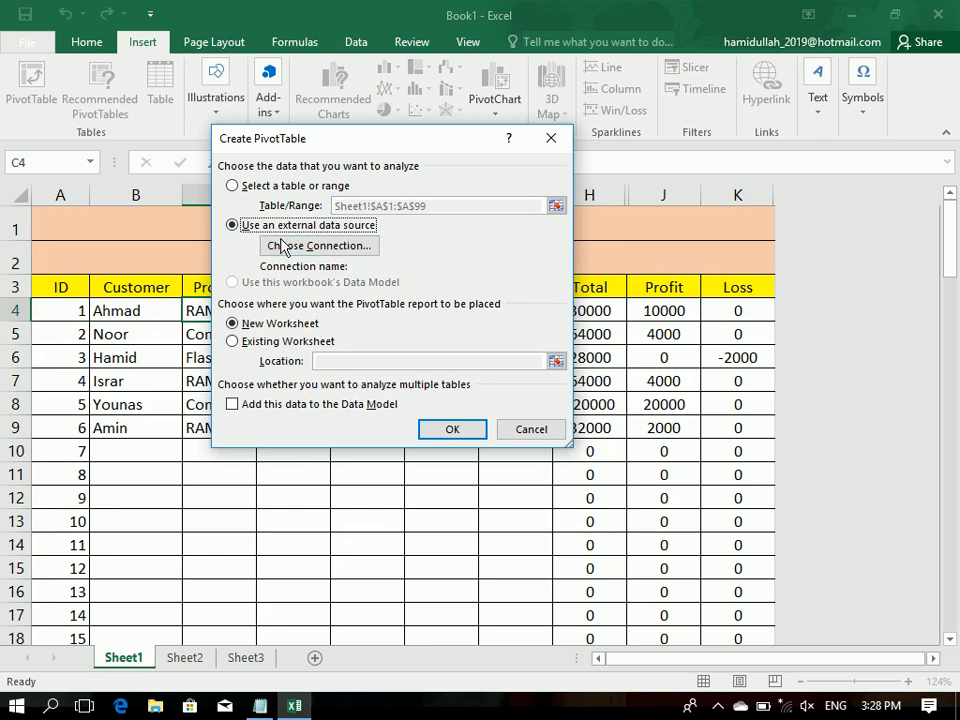
{"action": "left_click", "coordinate": [268, 189]}
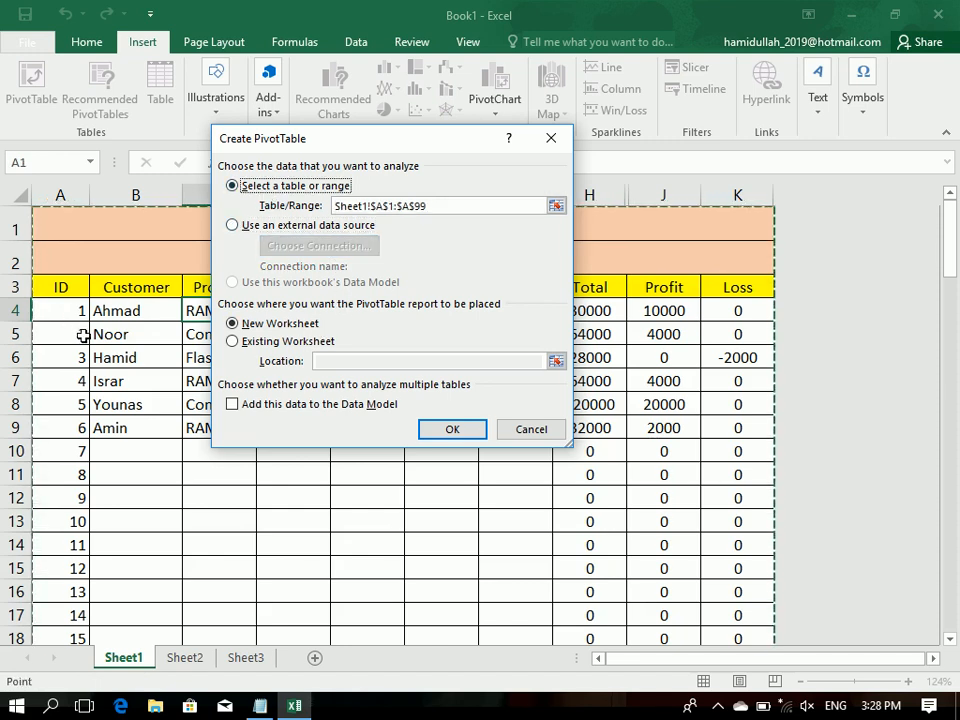
Step: Set the PivotTable's source range to A3:K410 on Sheet1, starting at the header row
{"action": "left_click_drag", "start_coordinate": [60, 287], "coordinate": [713, 712]}
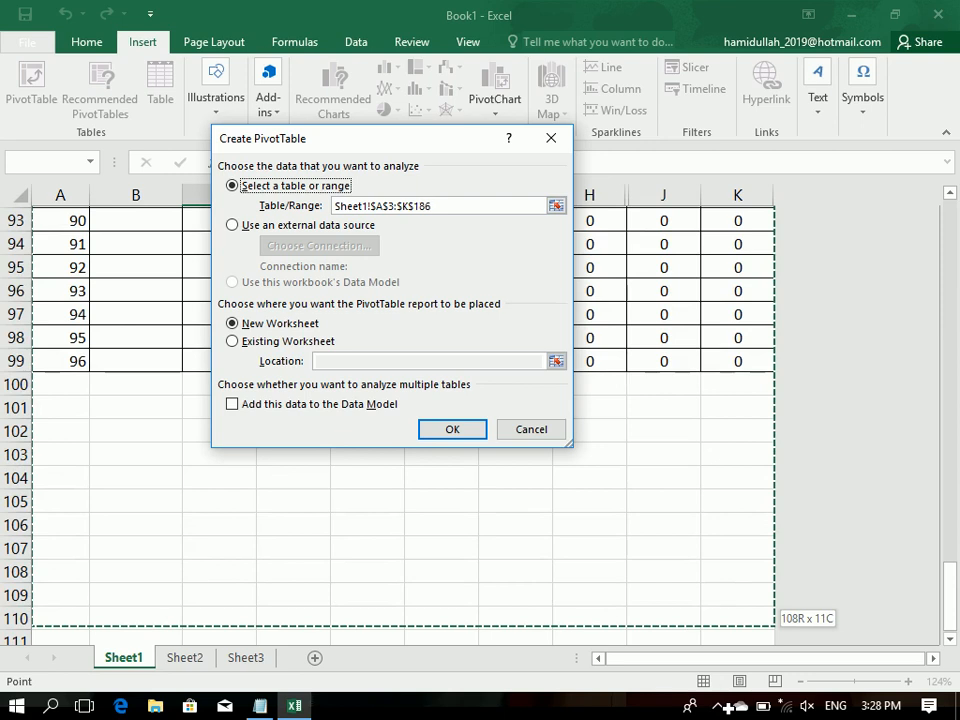
{"action": "left_click_drag", "start_coordinate": [713, 712], "coordinate": [709, 658]}
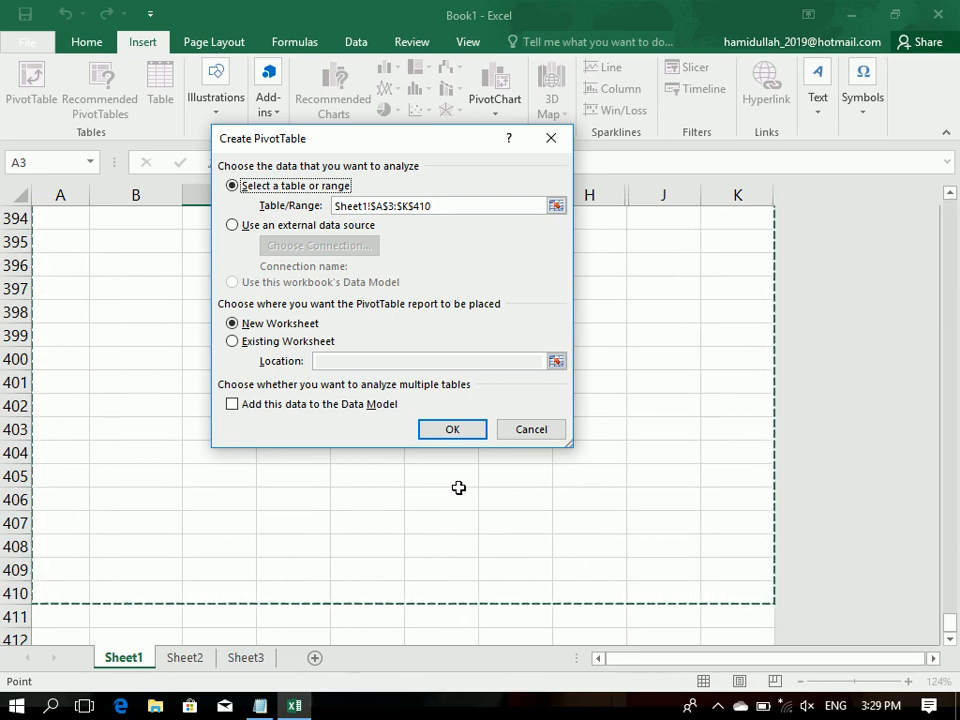
Step: Try placing the PivotTable report on the existing worksheet at Sheet1 B404:E407, and return to the new worksheet option
{"action": "left_click", "coordinate": [252, 343]}
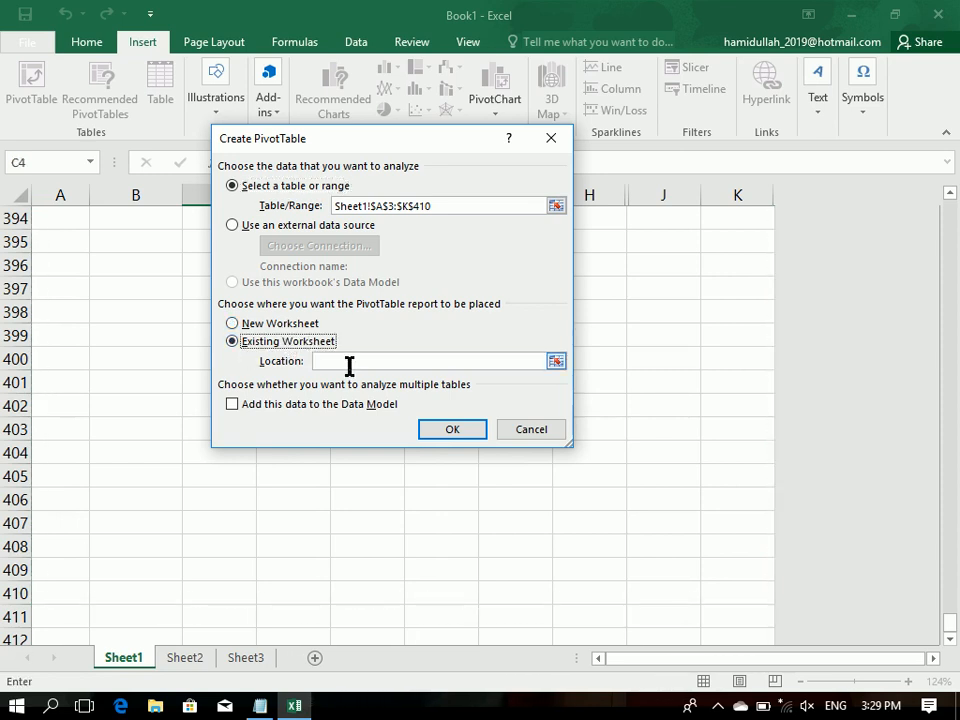
{"action": "left_click", "coordinate": [311, 324]}
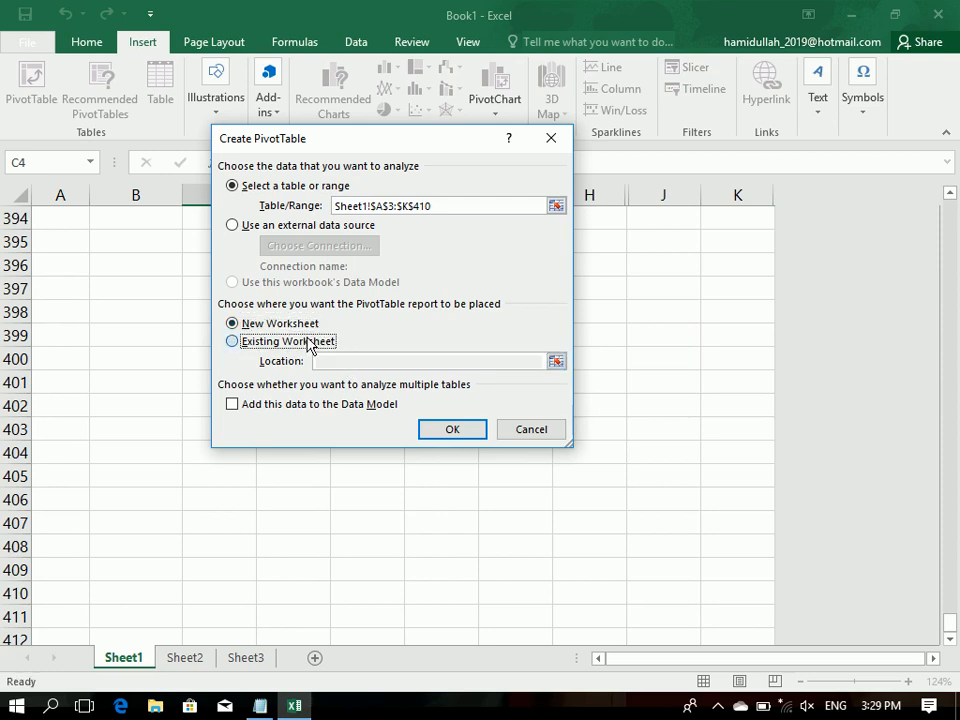
{"action": "left_click", "coordinate": [309, 342]}
{"action": "left_click_drag", "start_coordinate": [141, 451], "coordinate": [377, 527]}
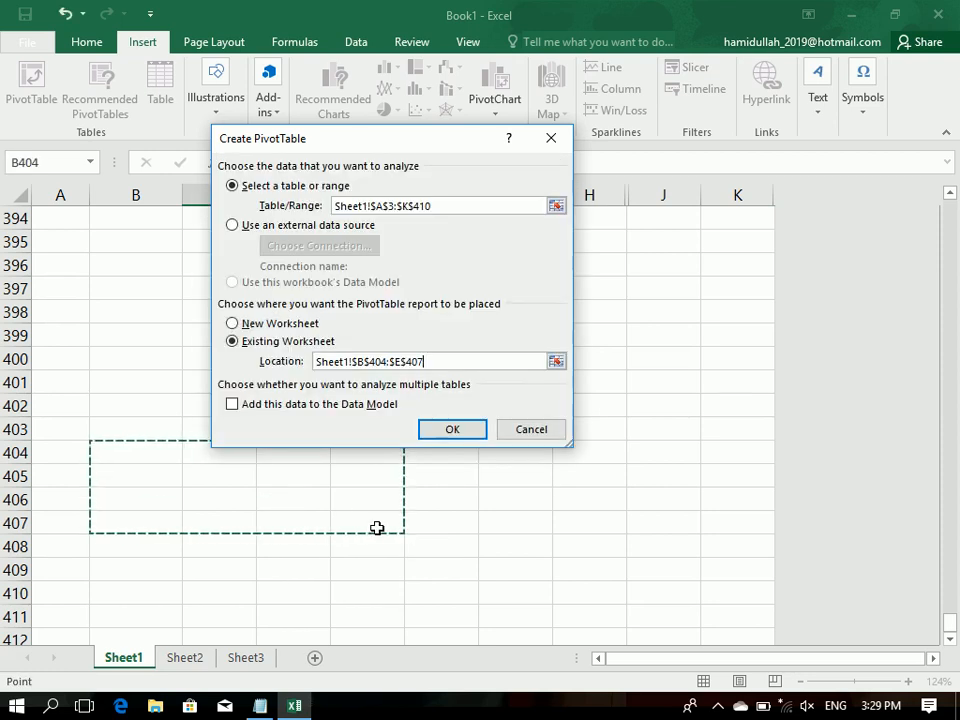
{"action": "left_click", "coordinate": [279, 323]}
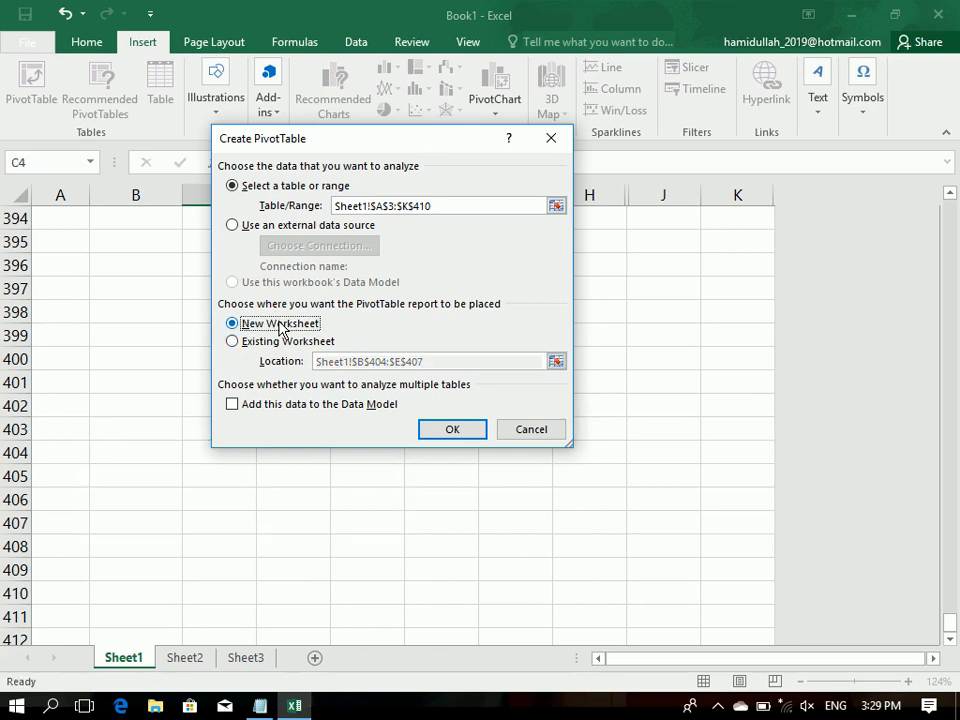
Step: Include the source data in the Data Model and create the PivotTable on a new worksheet
{"action": "left_click", "coordinate": [309, 409]}
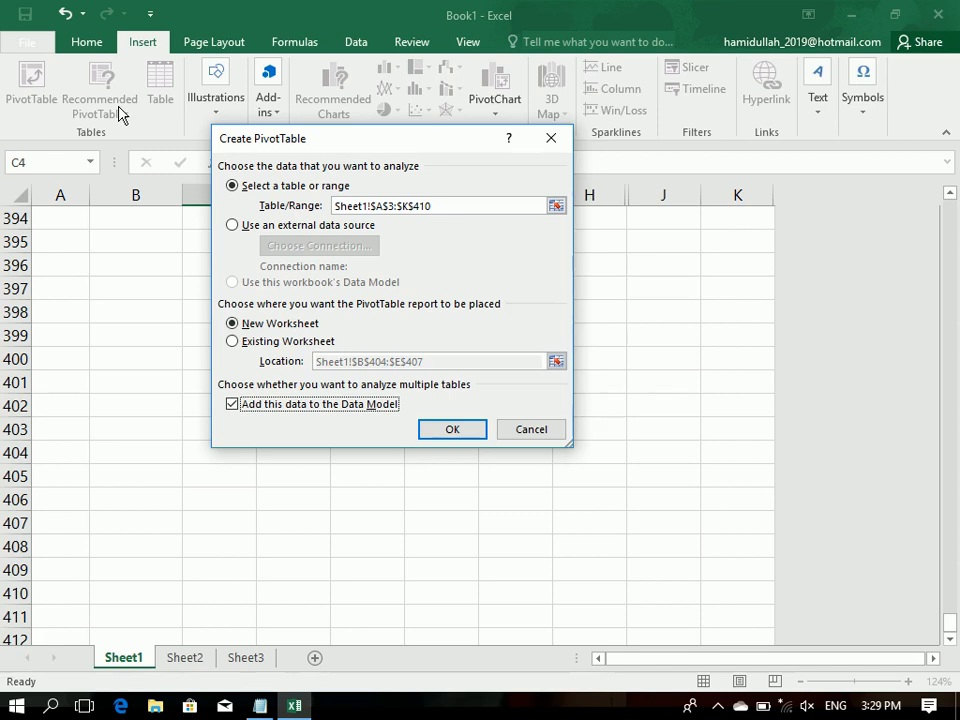
{"action": "left_click", "coordinate": [430, 431]}
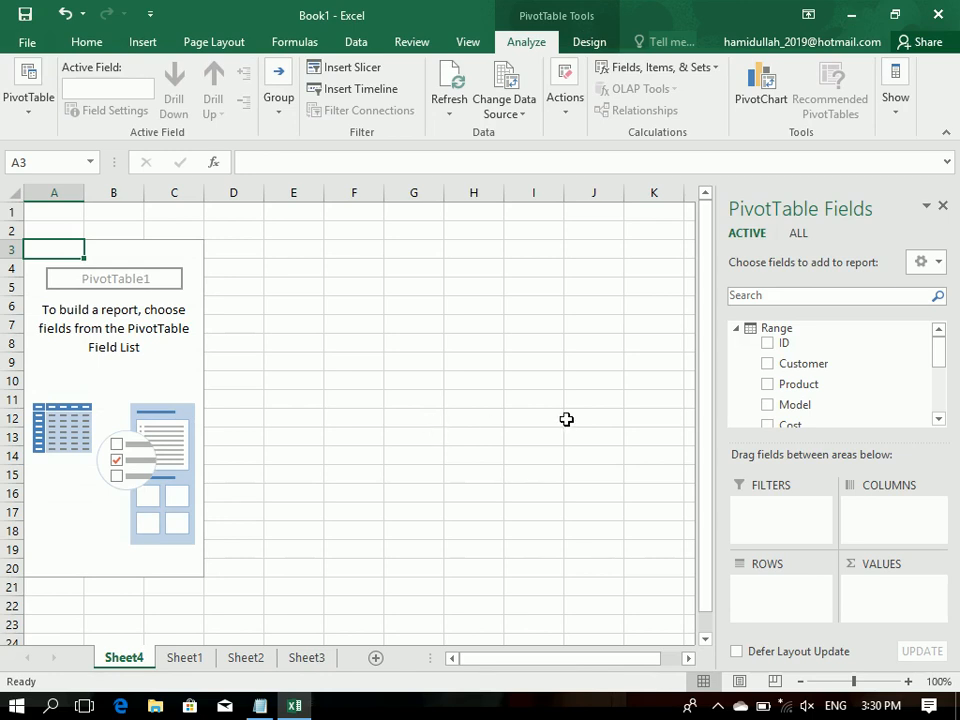
Step: Add Product as the PivotTable's row field and Model as its report filter
{"action": "left_click", "coordinate": [768, 386]}
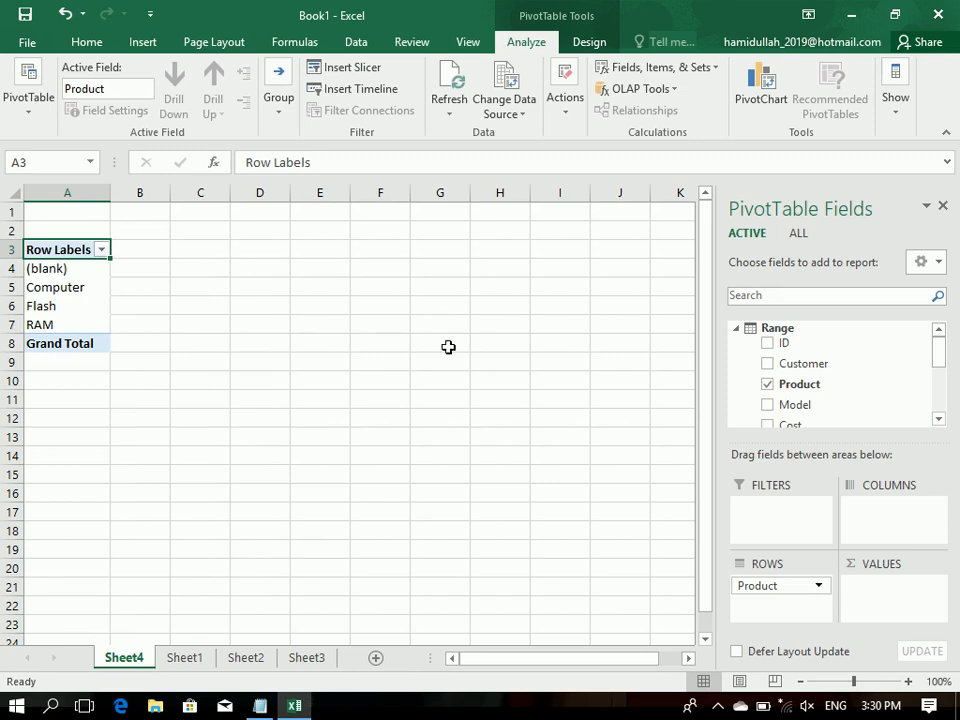
{"action": "left_click", "coordinate": [768, 405]}
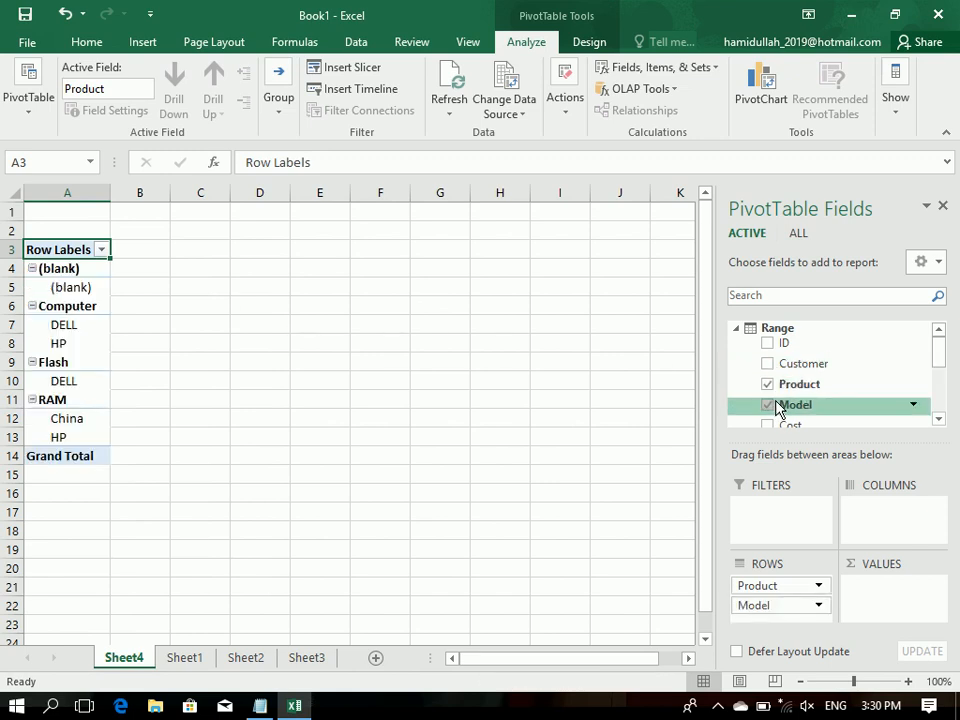
{"action": "left_click", "coordinate": [777, 405]}
{"action": "left_click_drag", "start_coordinate": [774, 407], "coordinate": [763, 606]}
{"action": "left_click_drag", "start_coordinate": [776, 406], "coordinate": [757, 518]}
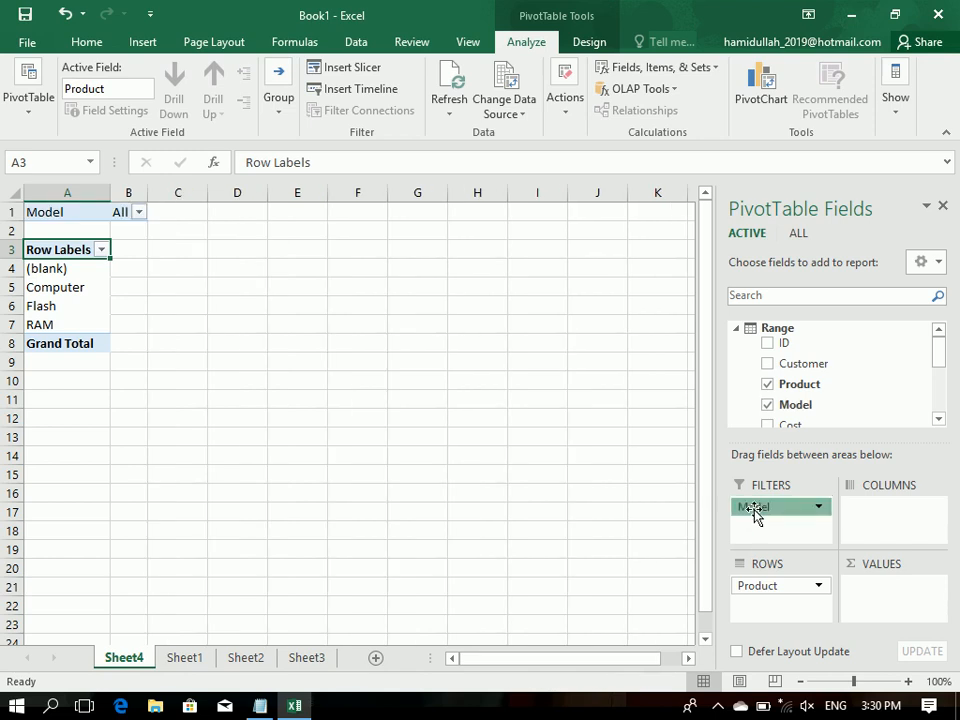
{"action": "mouse_move", "coordinate": [755, 513]}
{"action": "left_mouse_down"}
{"action": "mouse_move", "coordinate": [766, 432]}
{"action": "mouse_move", "coordinate": [767, 506]}
{"action": "left_mouse_up"}
{"action": "left_click", "coordinate": [767, 506]}
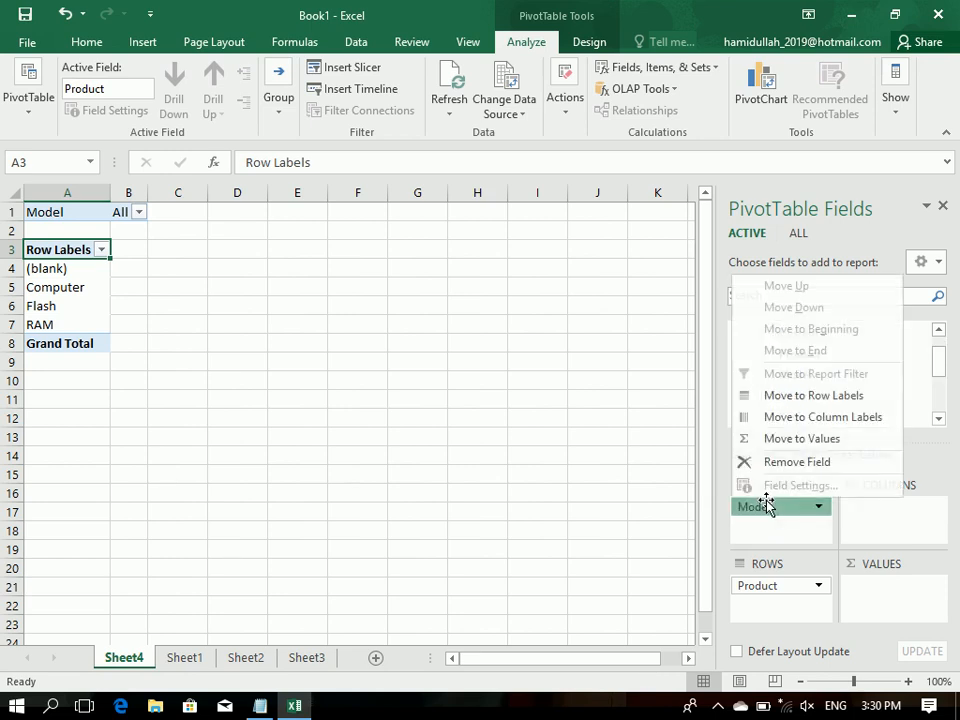
{"action": "left_click", "coordinate": [764, 518]}
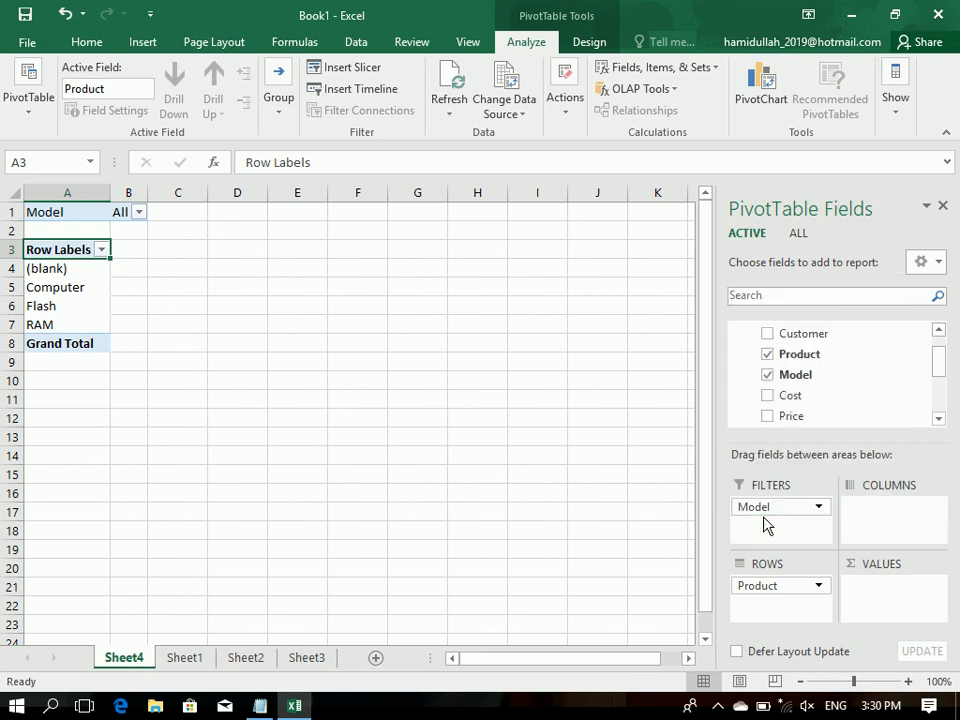
Step: Add the sum of Cost to the PivotTable's values and remove Model from the report filter
{"action": "left_click", "coordinate": [767, 398]}
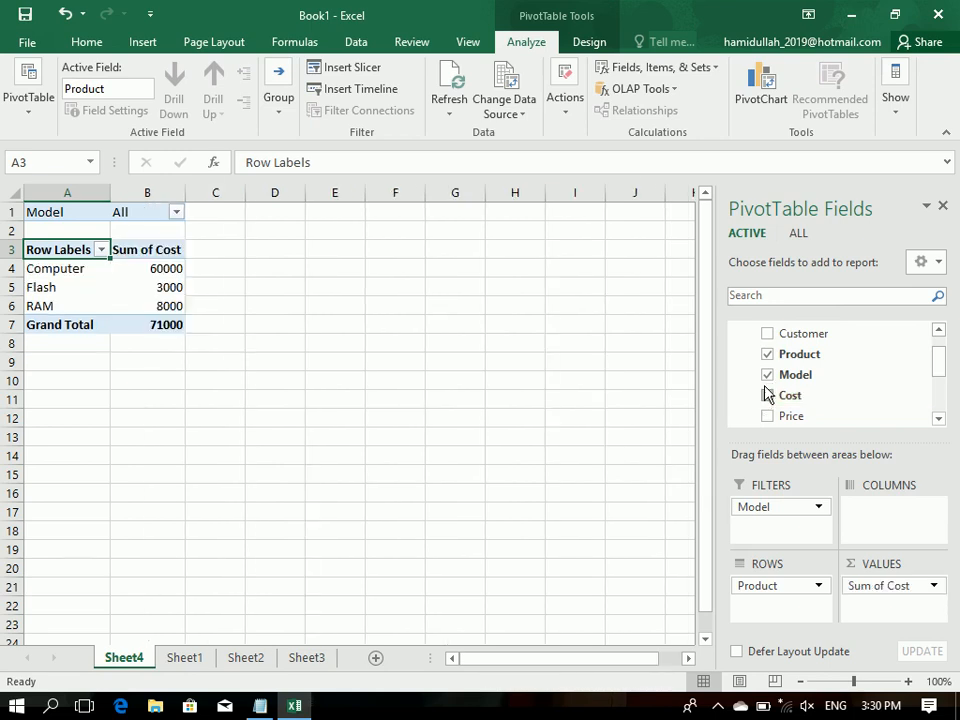
{"action": "left_click", "coordinate": [782, 506]}
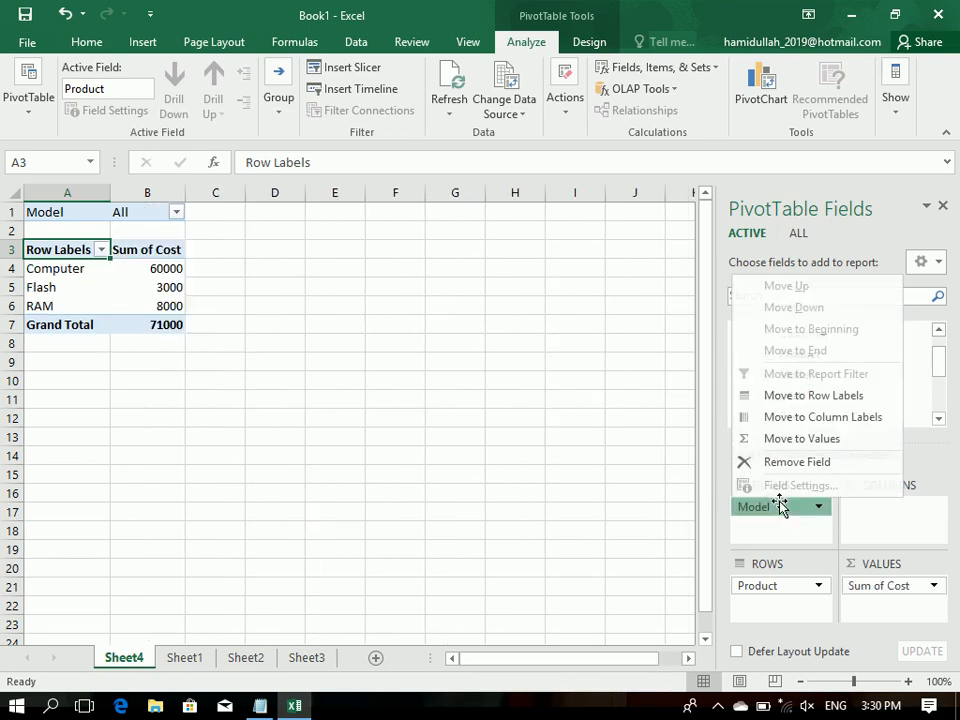
{"action": "left_click", "coordinate": [776, 466]}
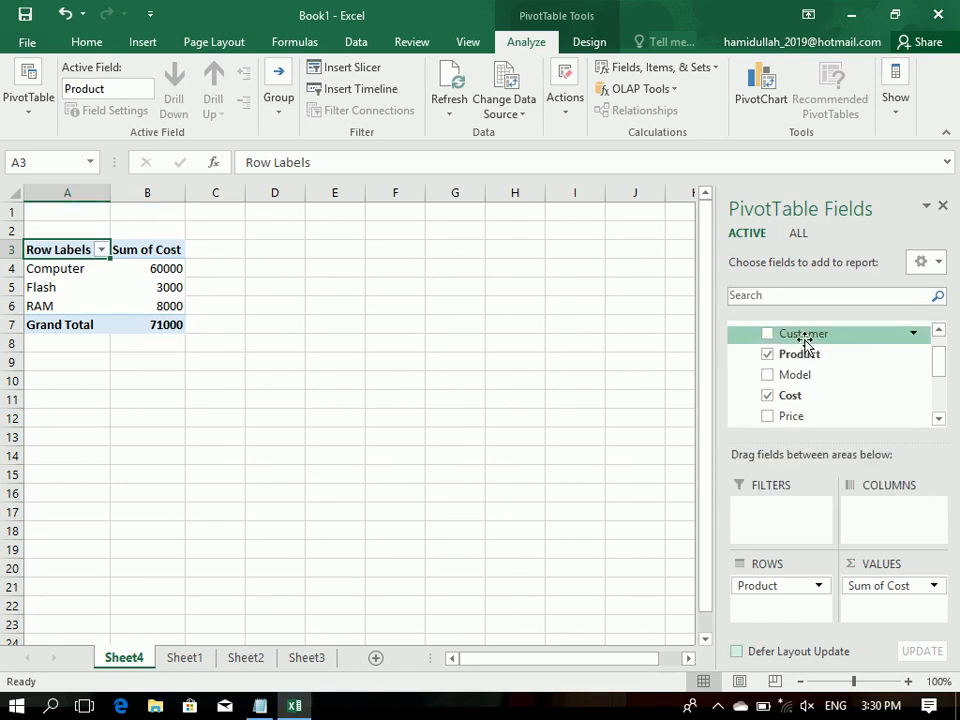
{"action": "left_click", "coordinate": [768, 376]}
{"action": "left_click", "coordinate": [768, 376]}
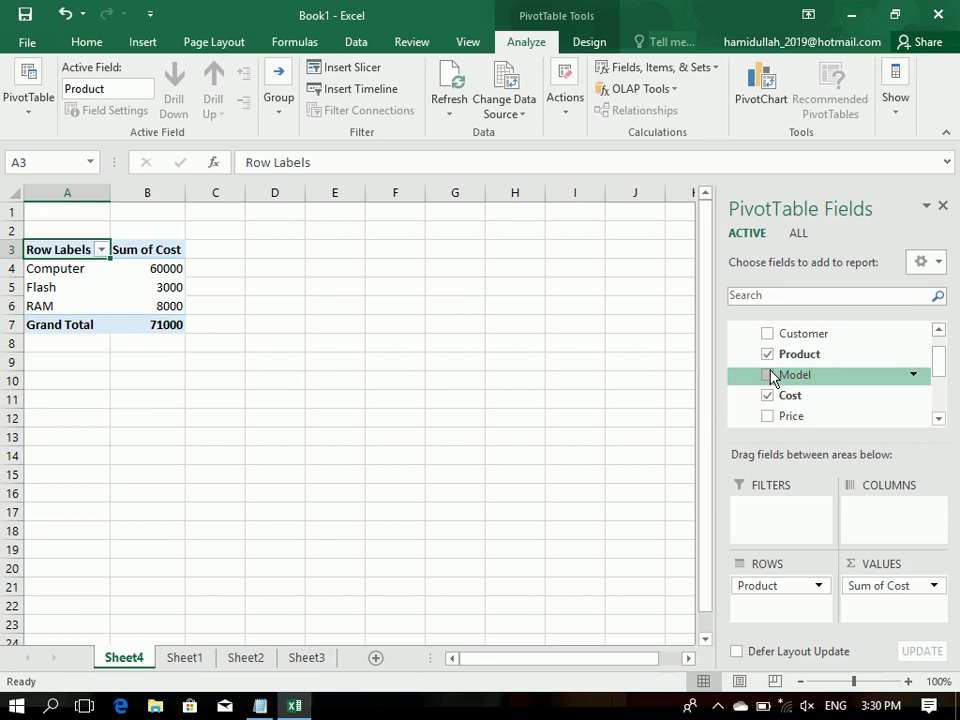
Step: Try Model as the PivotTable's column field, and remove it from the columns
{"action": "left_click_drag", "start_coordinate": [772, 377], "coordinate": [872, 514]}
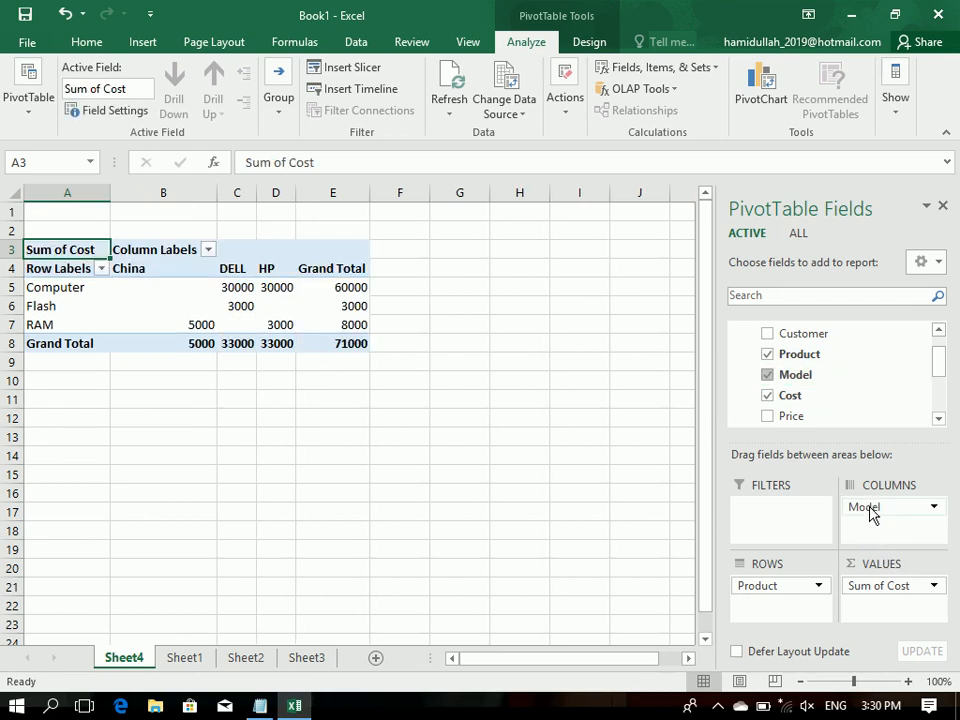
{"action": "left_click", "coordinate": [870, 507]}
{"action": "left_click", "coordinate": [870, 507]}
{"action": "left_click", "coordinate": [858, 510]}
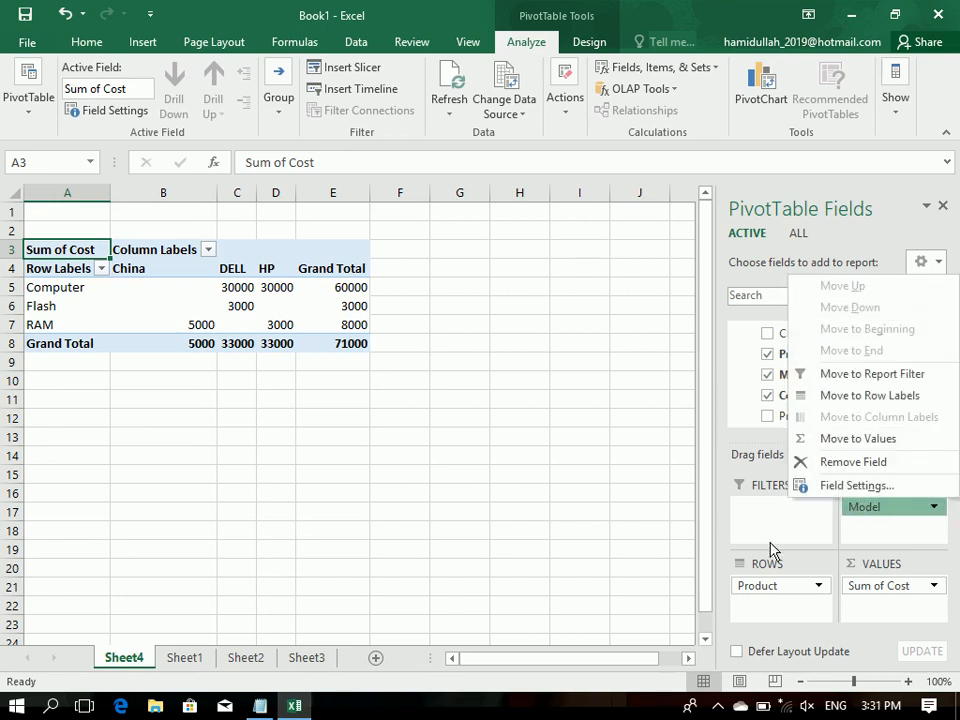
{"action": "left_click", "coordinate": [845, 461]}
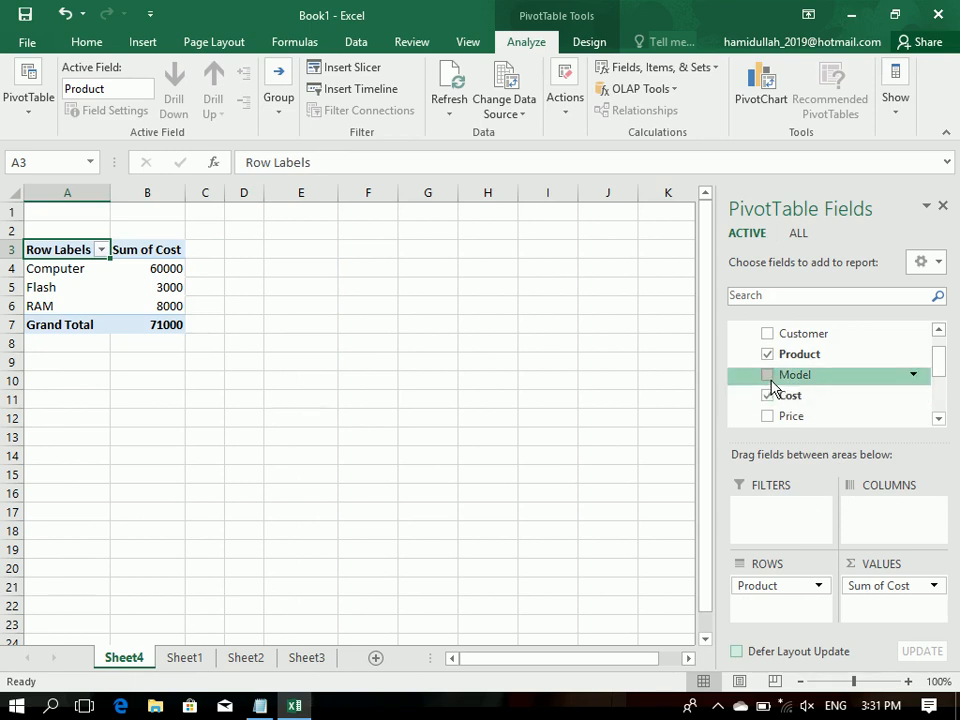
Step: Try Model as a second row field under Product, and remove it from the rows
{"action": "left_click_drag", "start_coordinate": [770, 380], "coordinate": [778, 595]}
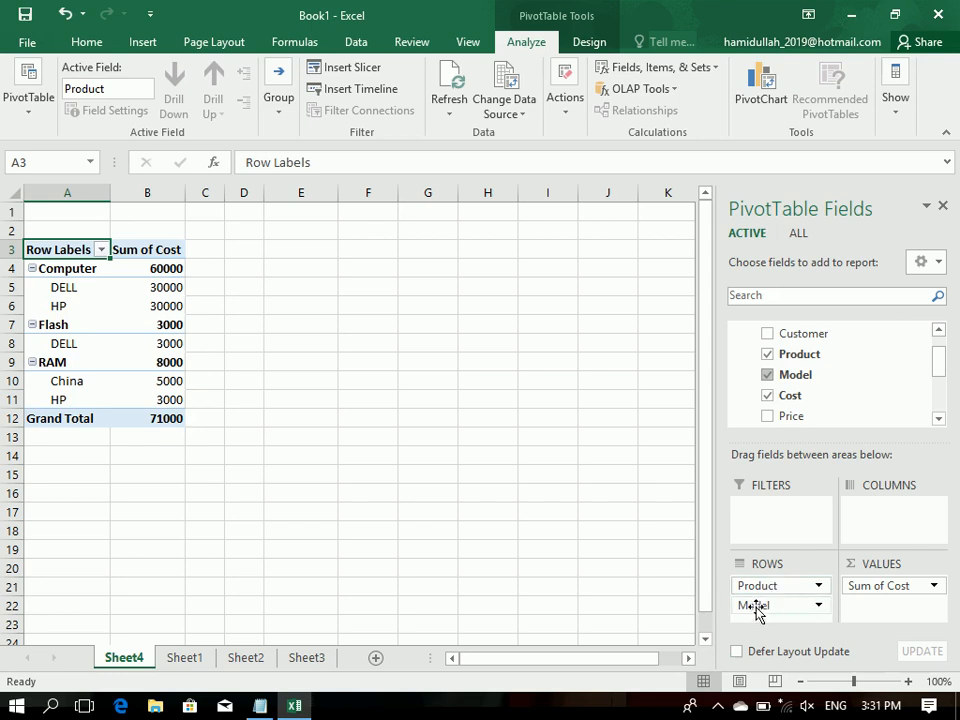
{"action": "left_click", "coordinate": [756, 608]}
{"action": "left_click", "coordinate": [768, 563]}
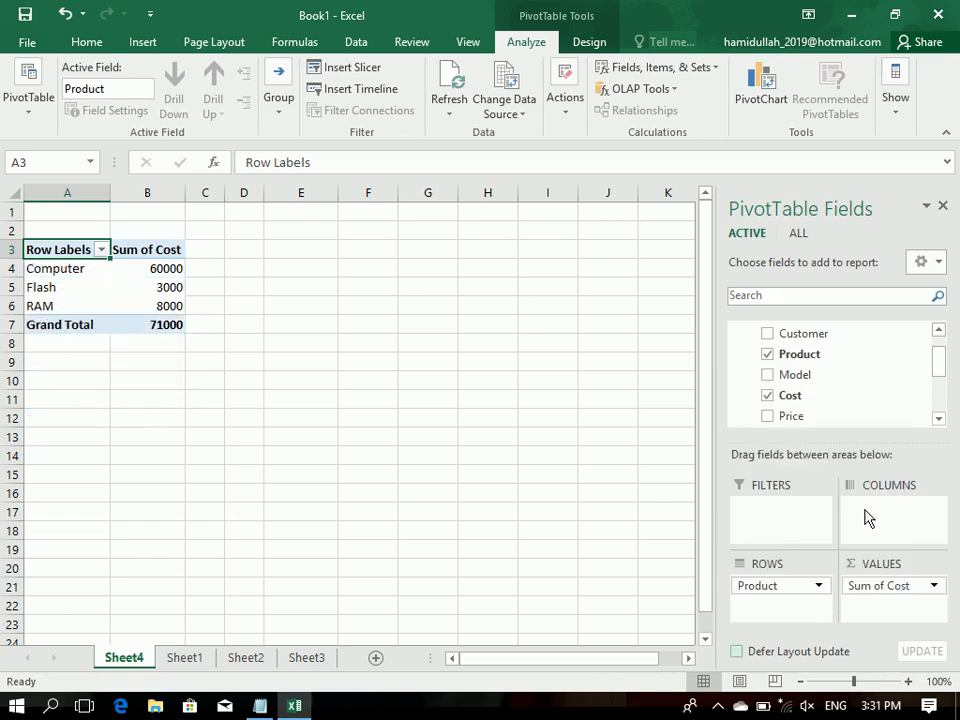
Step: Add the sums of Price, Unit, Total, Profit and Loss to the PivotTable's values
{"action": "left_click", "coordinate": [767, 418]}
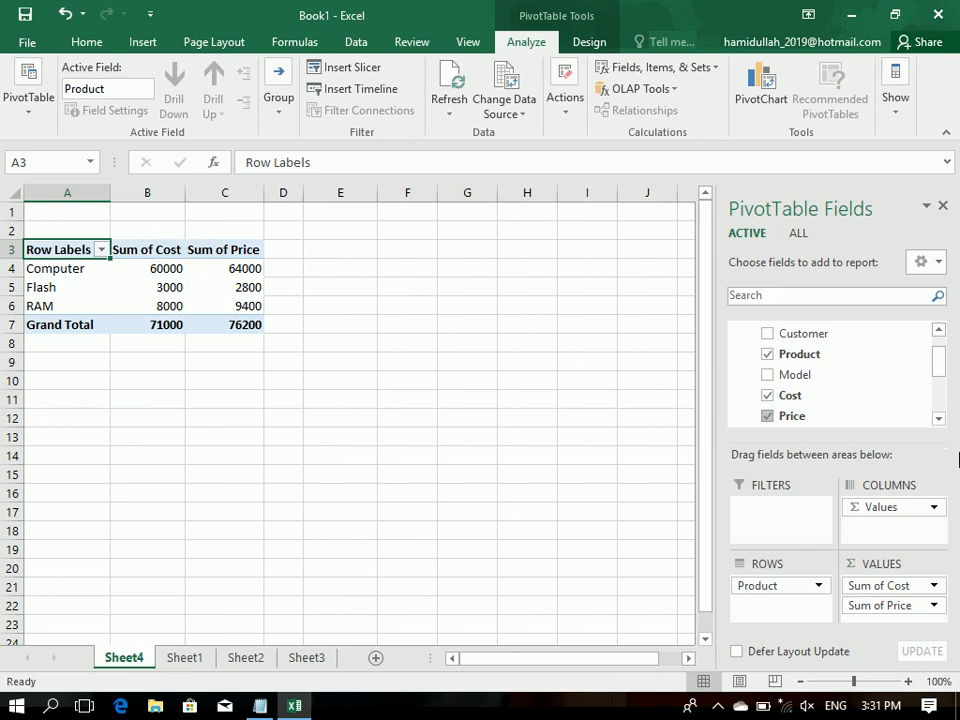
{"action": "left_click", "coordinate": [938, 419]}
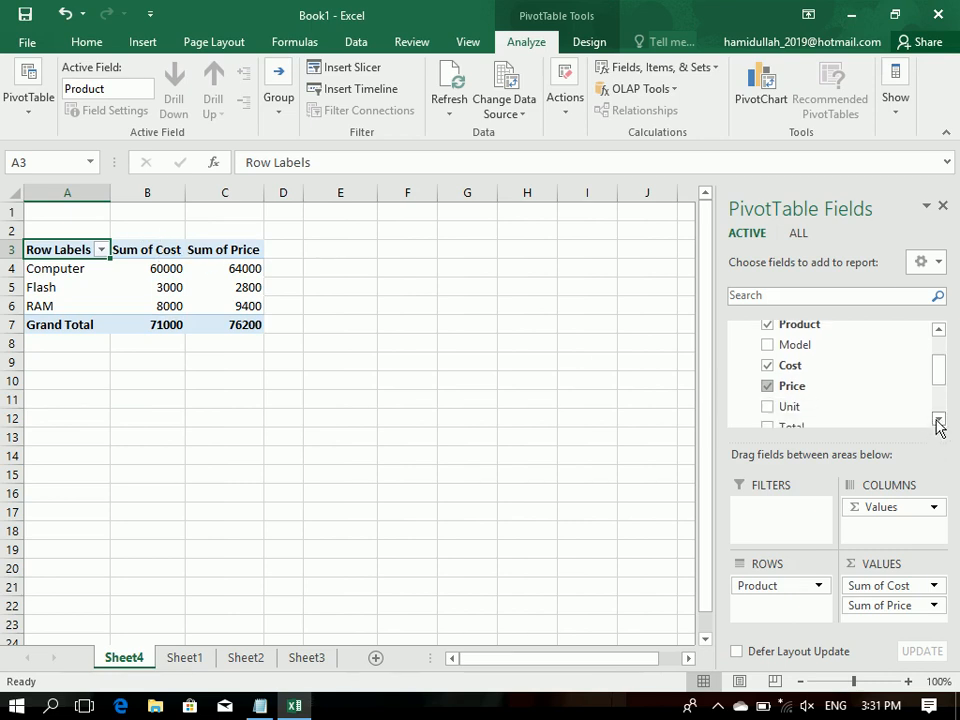
{"action": "left_click", "coordinate": [767, 407]}
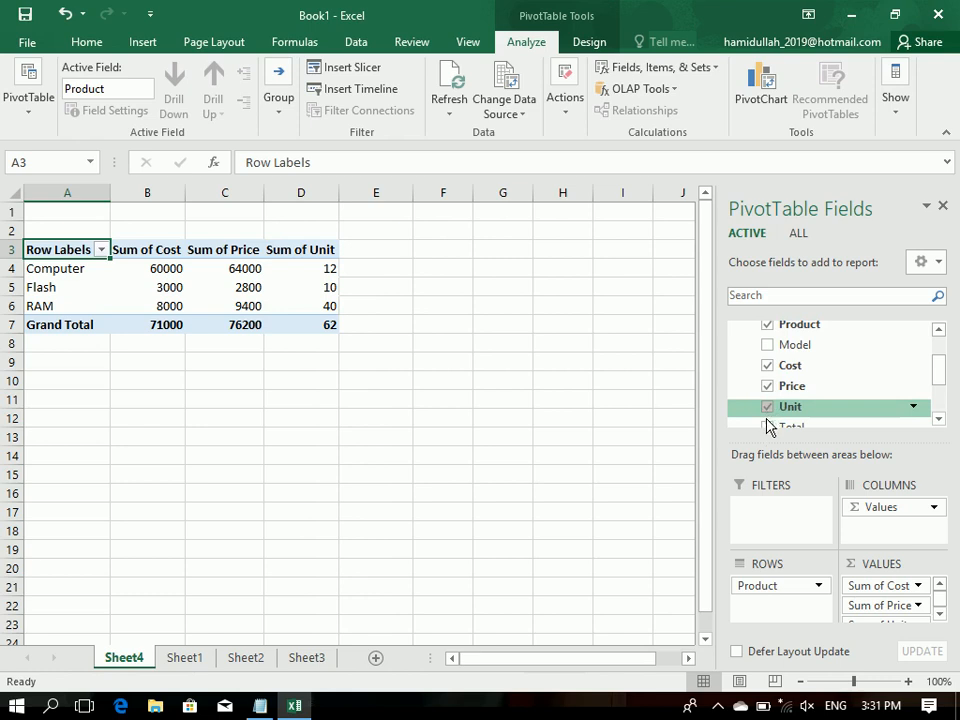
{"action": "left_click", "coordinate": [767, 426]}
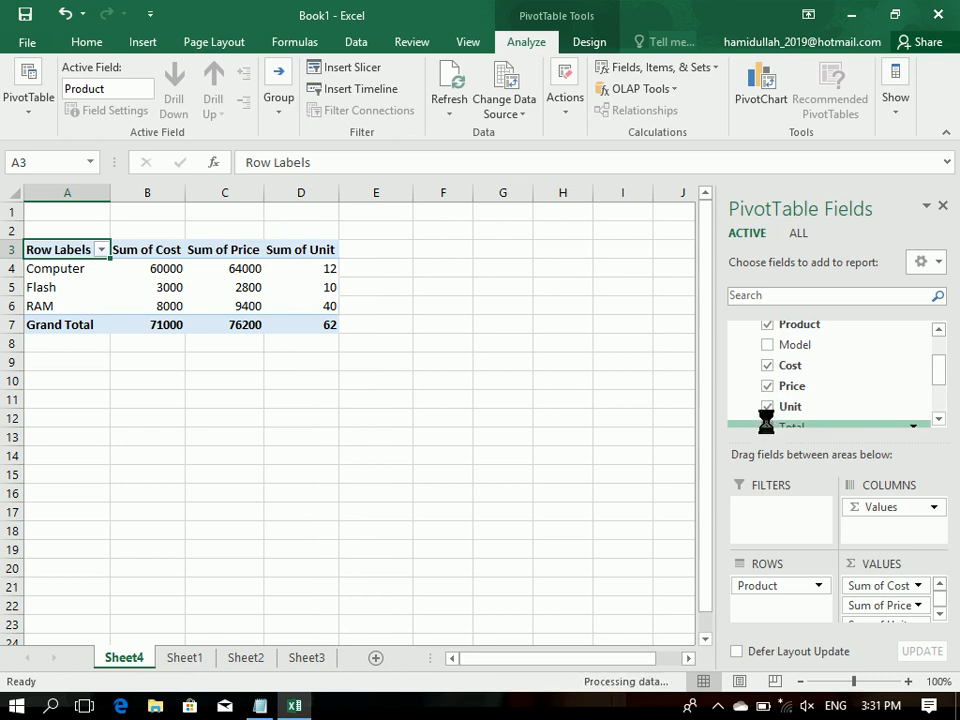
{"action": "left_click", "coordinate": [939, 418]}
{"action": "left_click", "coordinate": [939, 418]}
{"action": "left_click", "coordinate": [939, 418]}
{"action": "left_click", "coordinate": [939, 418]}
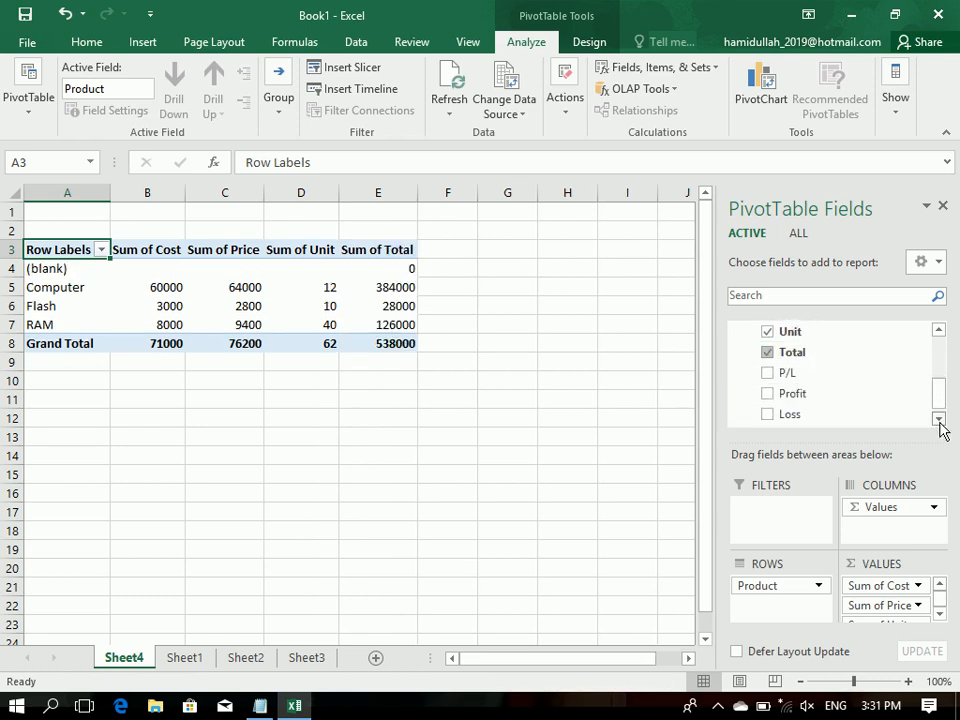
{"action": "left_click", "coordinate": [767, 383]}
{"action": "left_click", "coordinate": [767, 404]}
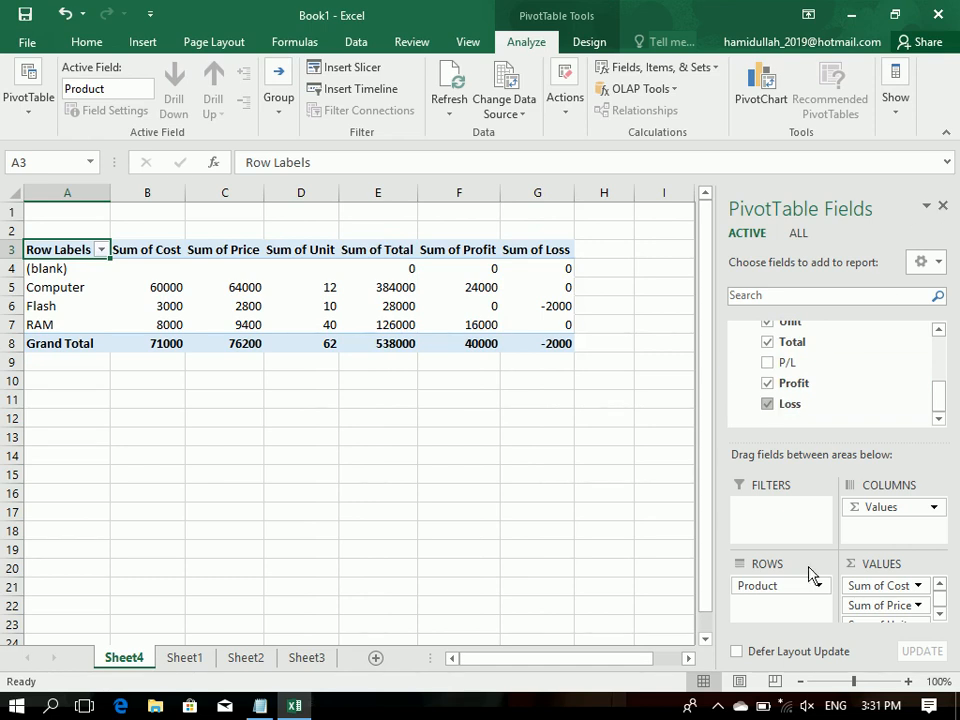
Step: Turn on deferred layout updates, close the PivotTable field list and select empty cell B11
{"action": "left_click", "coordinate": [737, 651]}
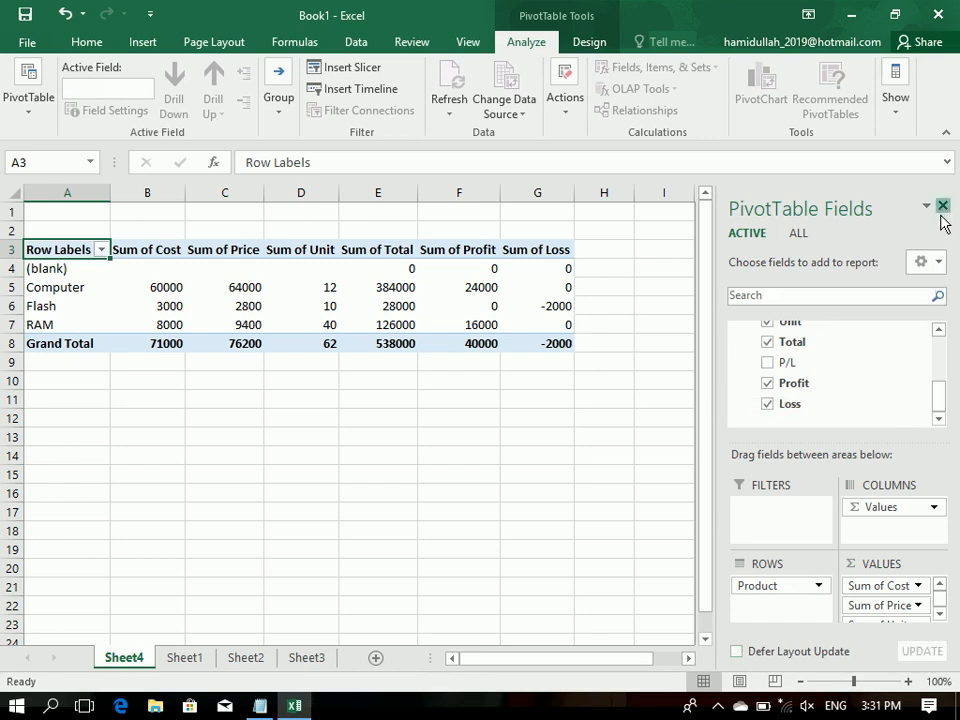
{"action": "left_click", "coordinate": [942, 206]}
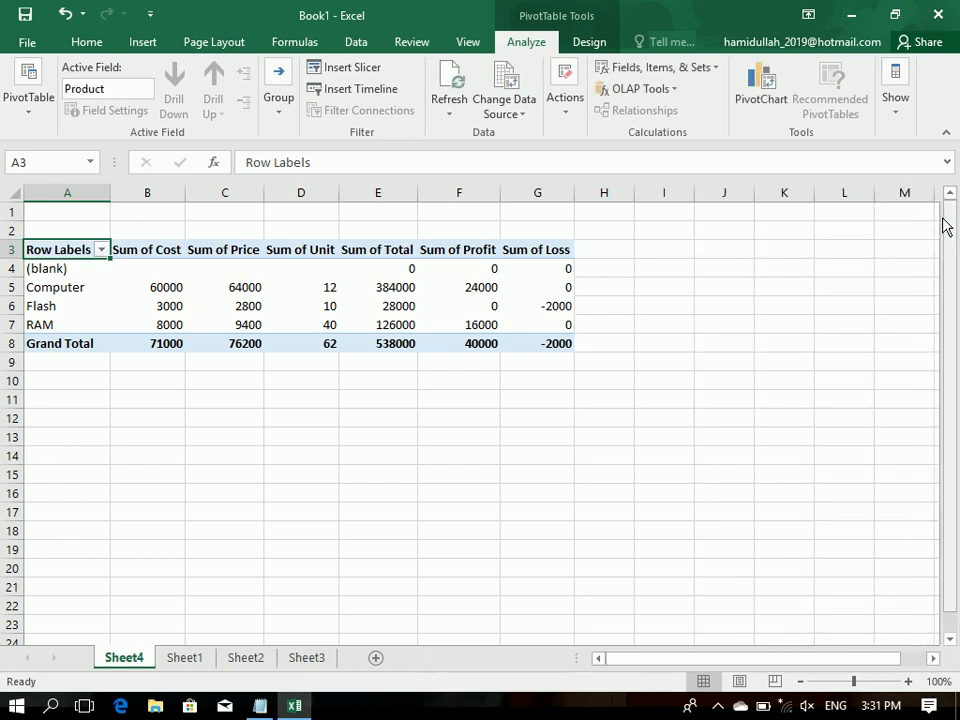
{"action": "left_click", "coordinate": [162, 392]}
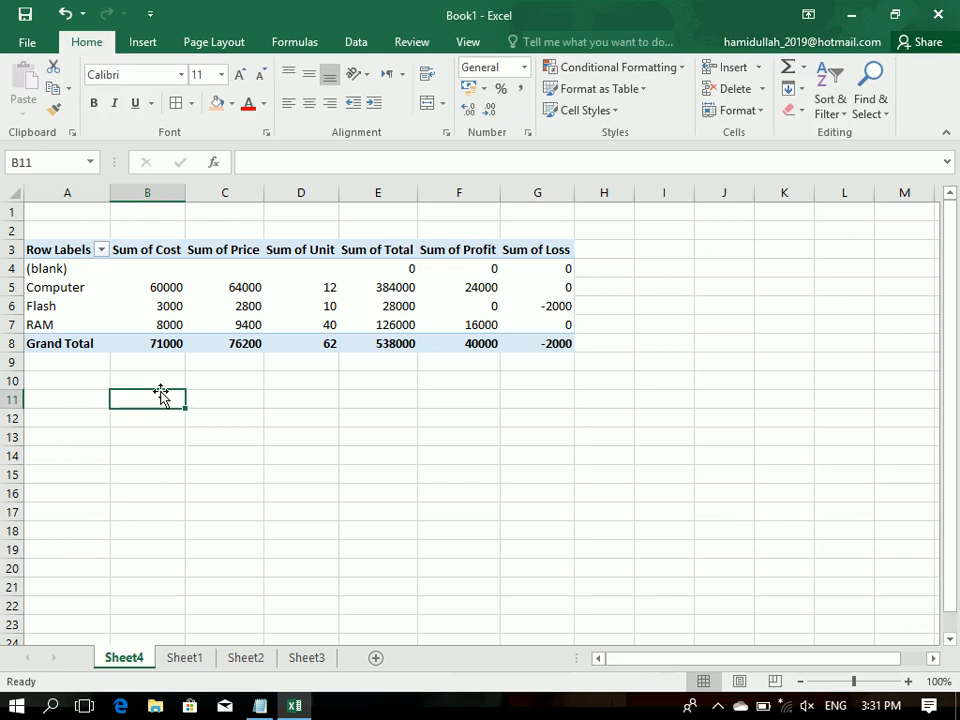
Step: Review the Computer row of the PivotTable, from its label through cost, price, unit, total, profit and loss
{"action": "left_click", "coordinate": [58, 287]}
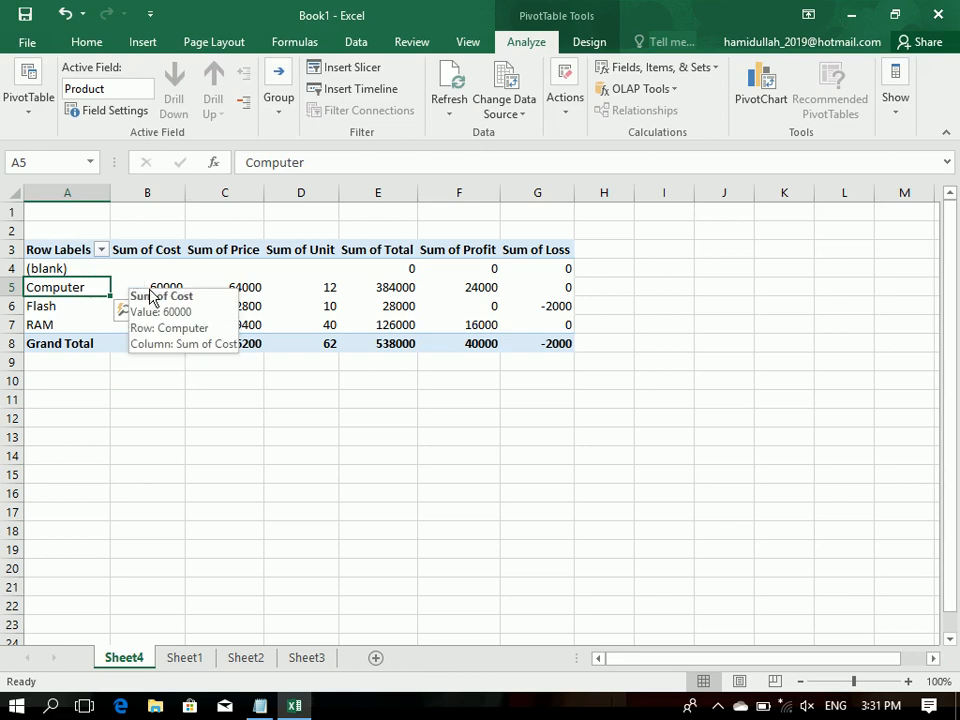
{"action": "left_click", "coordinate": [149, 284]}
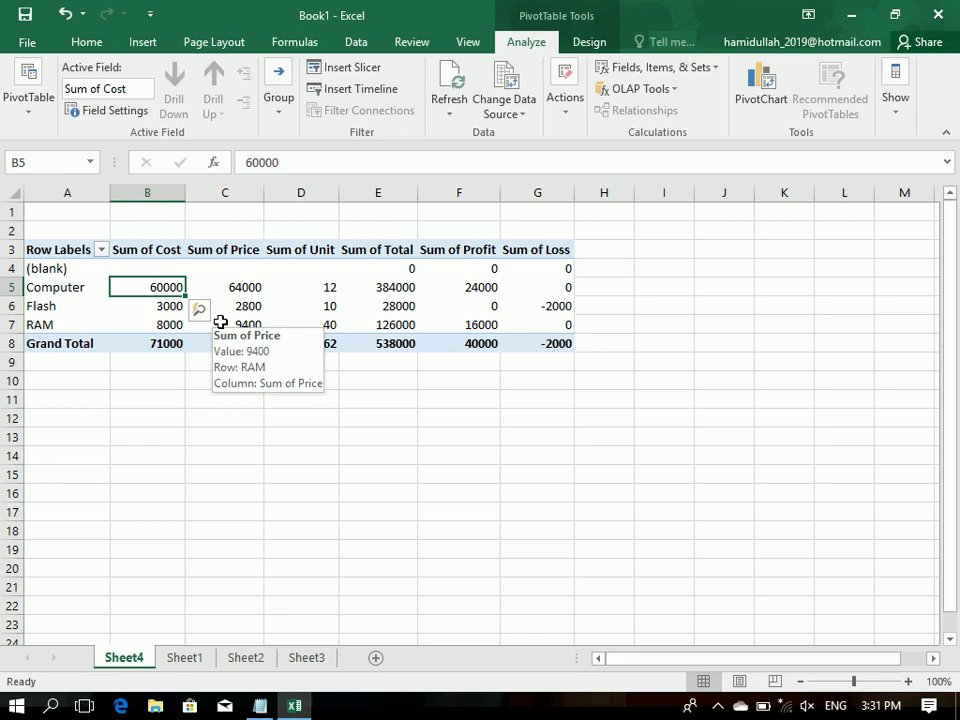
{"action": "left_click", "coordinate": [245, 288]}
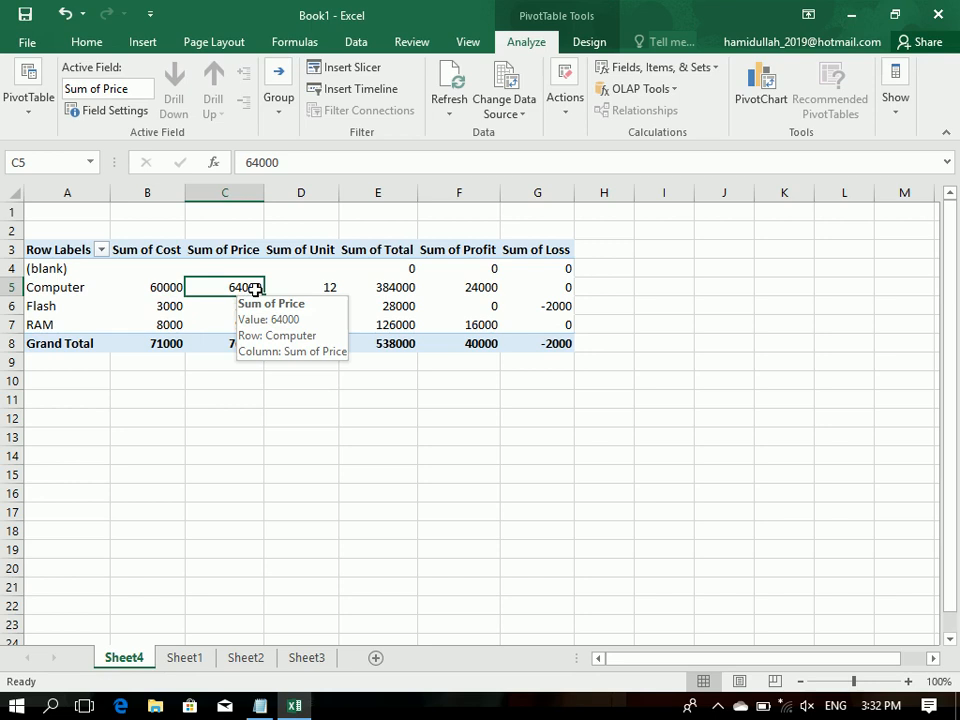
{"action": "left_click", "coordinate": [328, 293]}
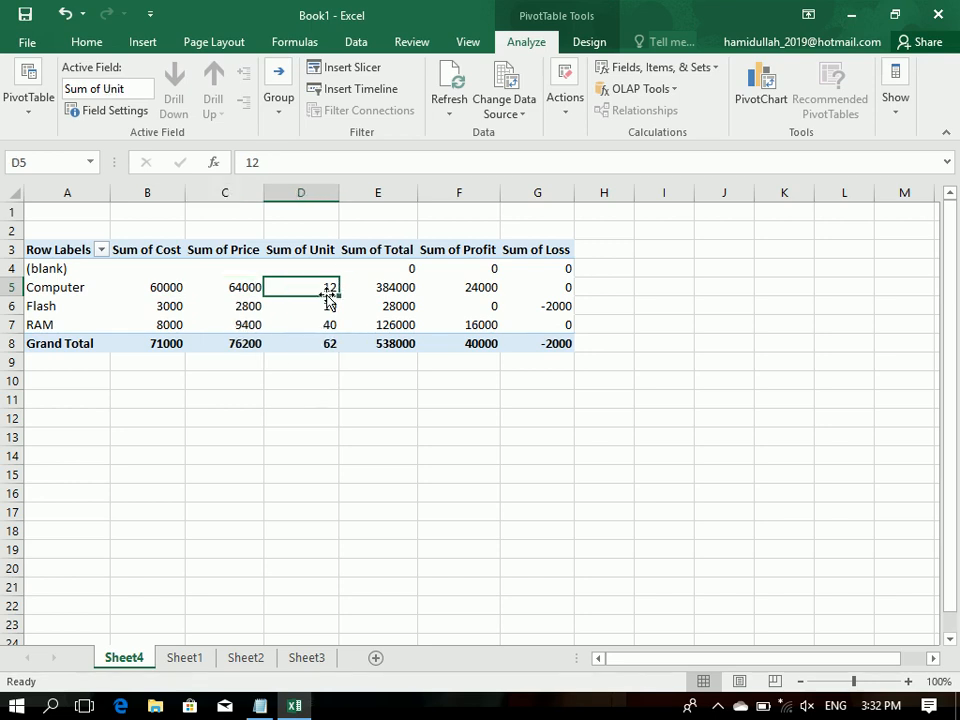
{"action": "left_click", "coordinate": [401, 286]}
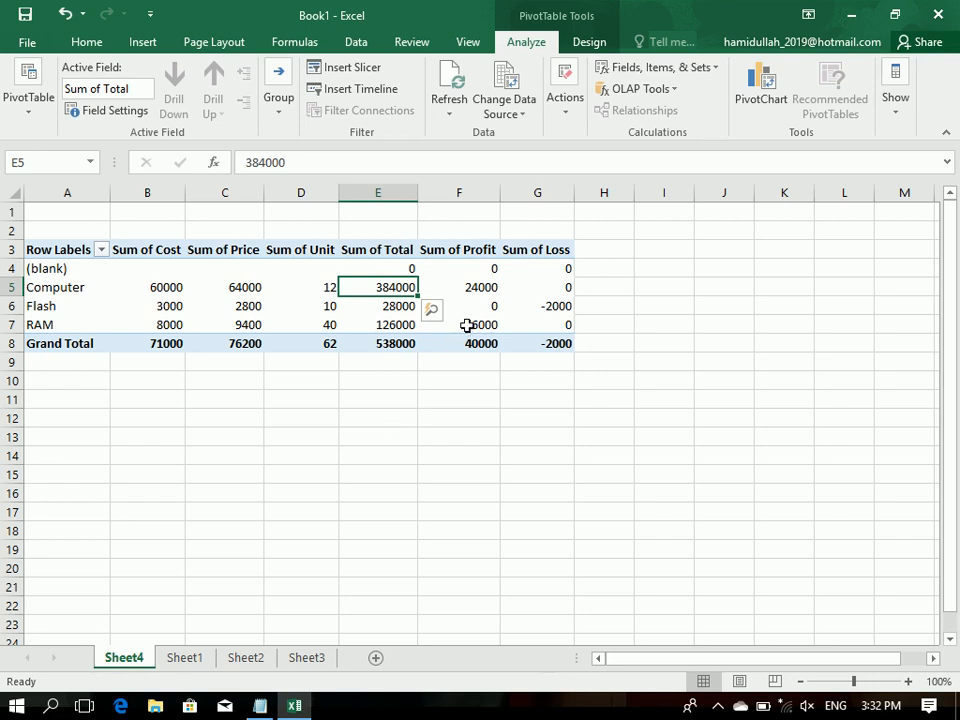
{"action": "left_click", "coordinate": [469, 288]}
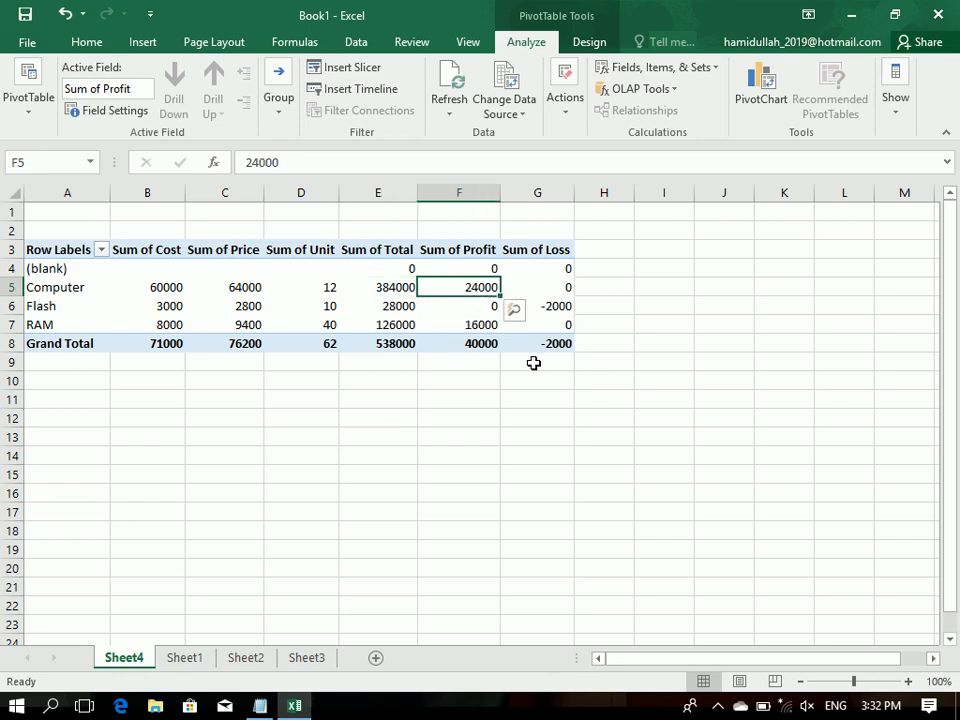
{"action": "key", "text": "Right"}
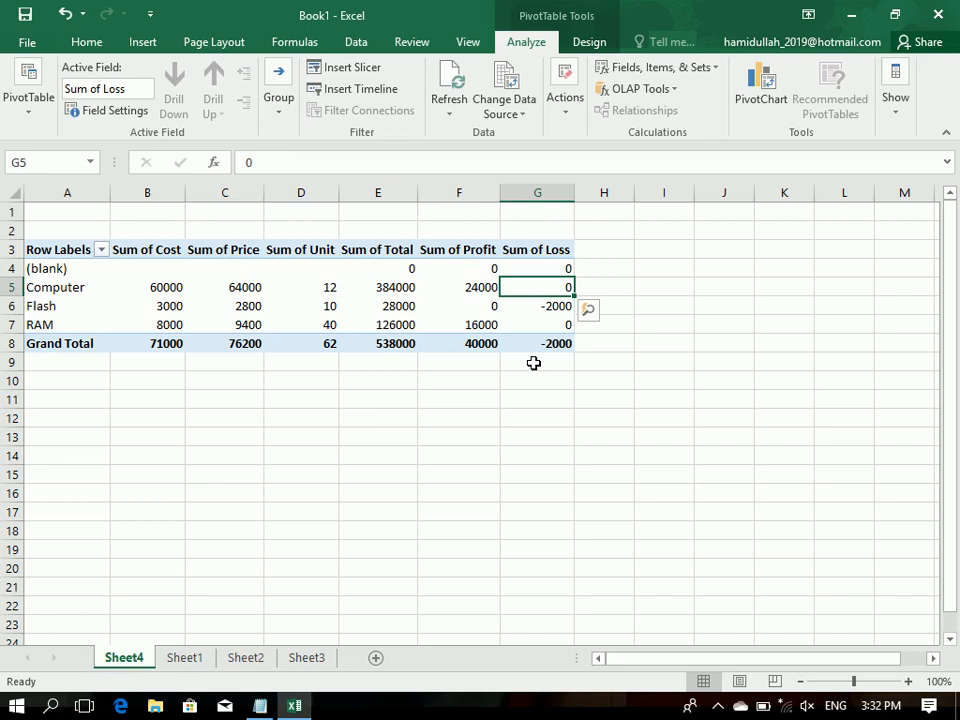
Step: Review the Flash row of the PivotTable from its label across to its loss value
{"action": "key", "text": "Left"}
{"action": "key", "text": "Left"}
{"action": "key", "text": "Left"}
{"action": "key", "text": "Left"}
{"action": "key", "text": "Left"}
{"action": "key", "text": "Left"}
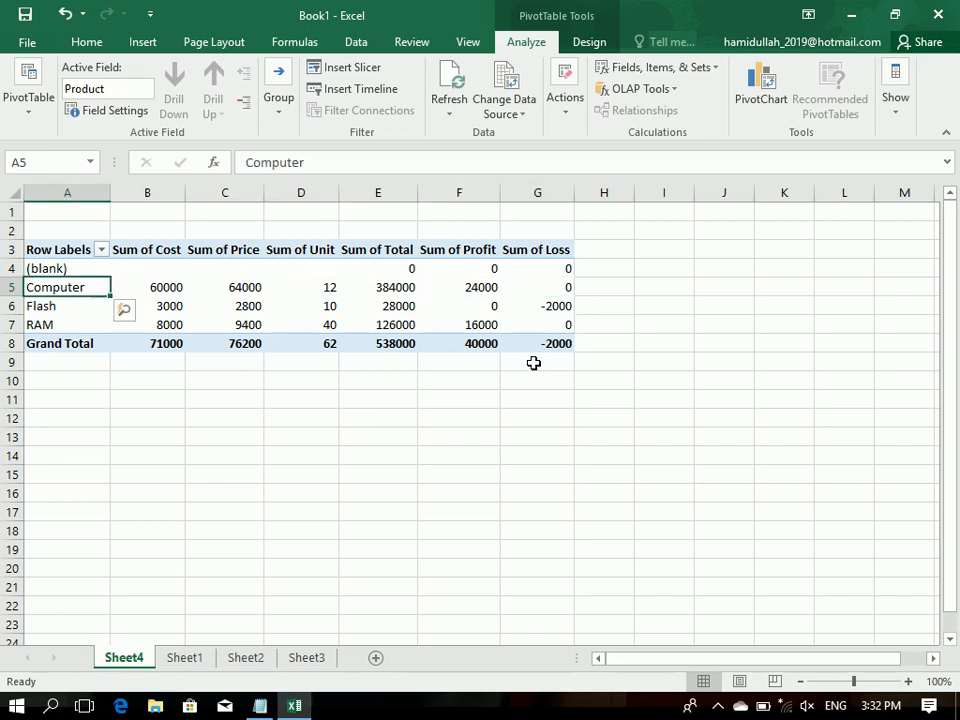
{"action": "key", "text": "Down"}
{"action": "key", "text": "Right"}
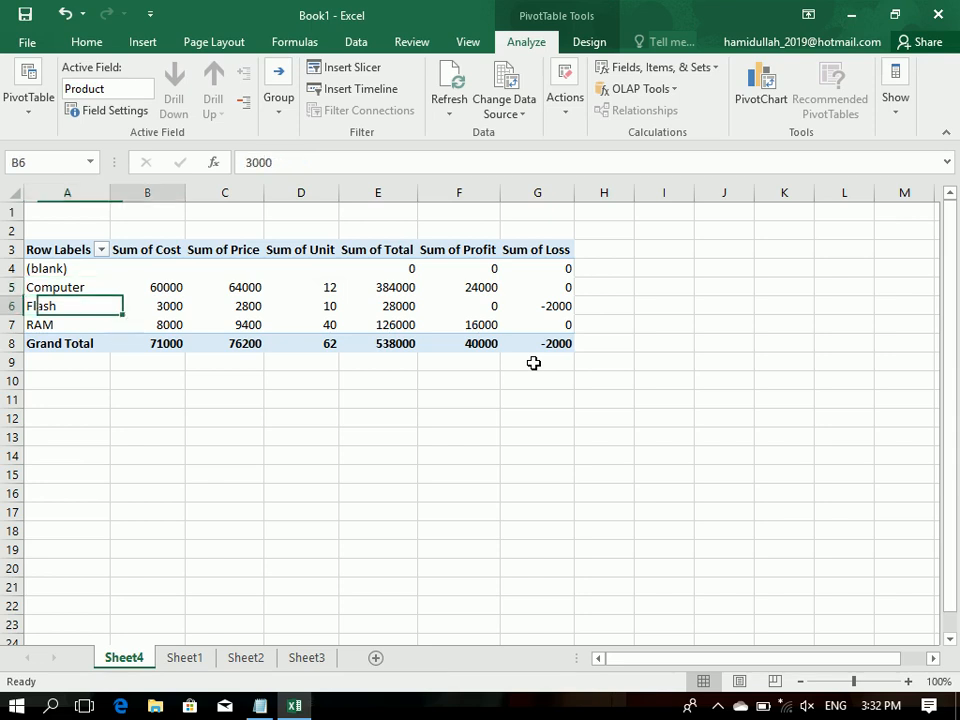
{"action": "key", "text": "Right"}
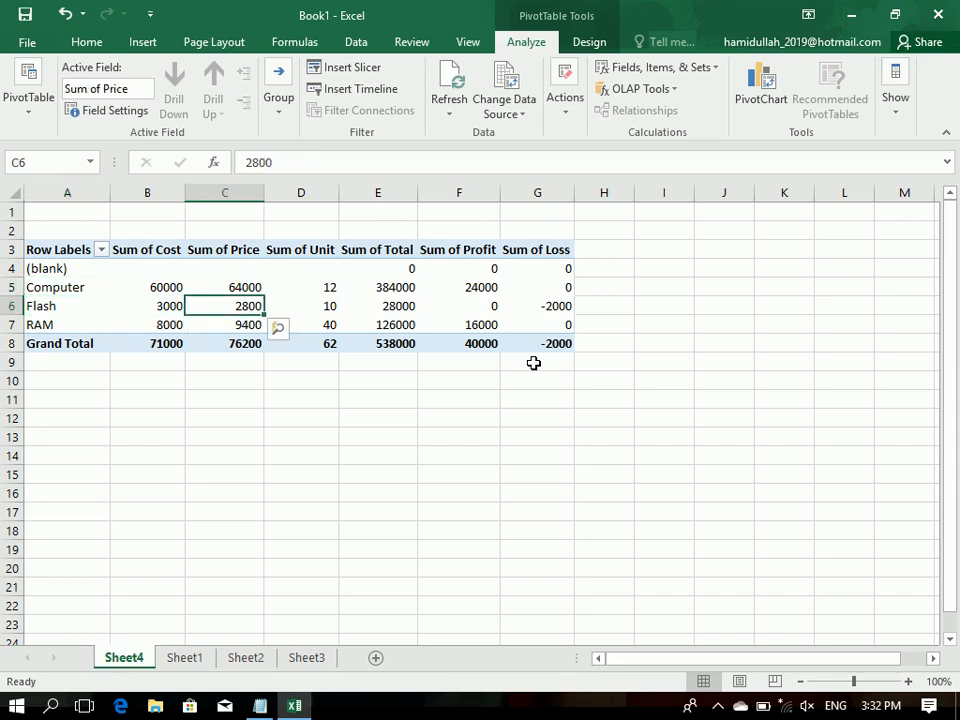
{"action": "key", "text": "Right"}
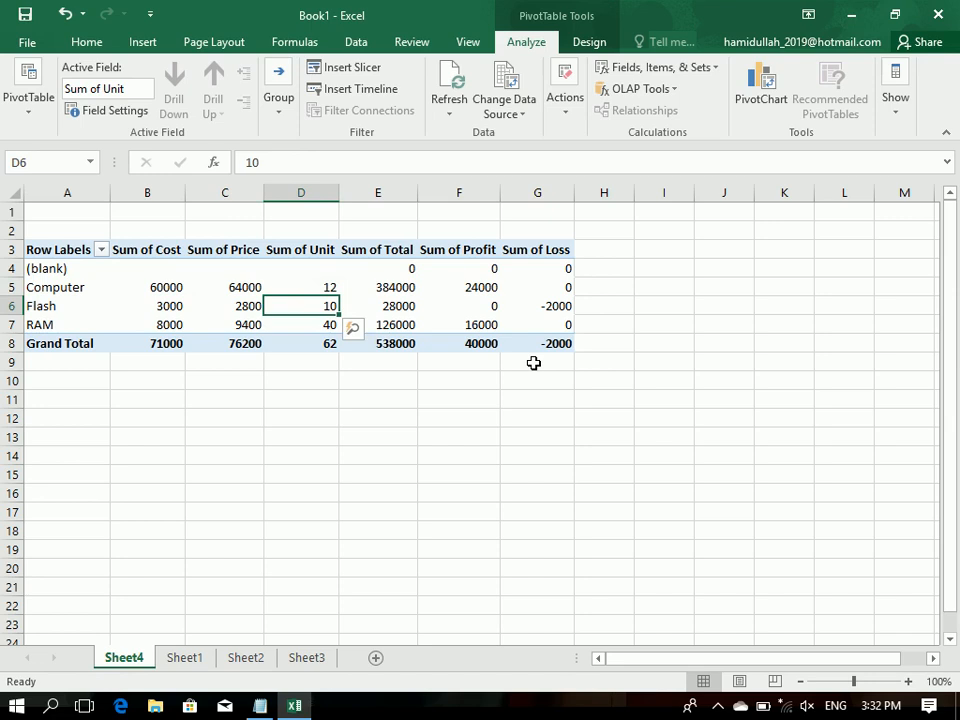
{"action": "key", "text": "Right"}
Step: Review the RAM row of the PivotTable from its label across to its profit value
{"action": "key", "text": "Right"}
{"action": "key", "text": "Right"}
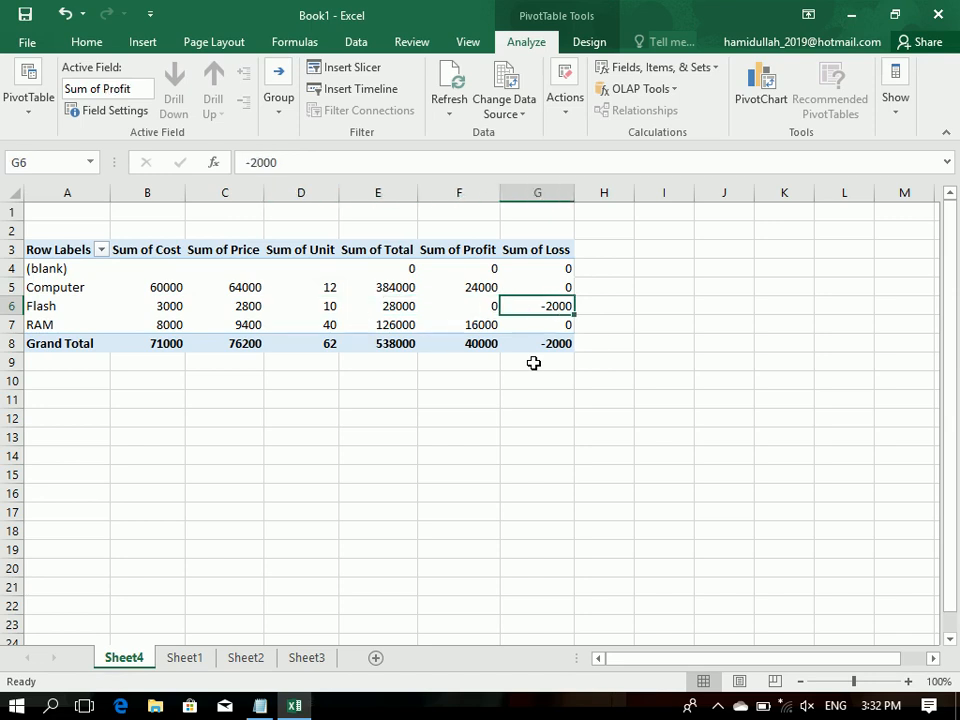
{"action": "key", "text": "Down"}
{"action": "key", "text": "Left"}
{"action": "key", "text": "Home"}
{"action": "key", "text": "Right"}
{"action": "key", "text": "Right"}
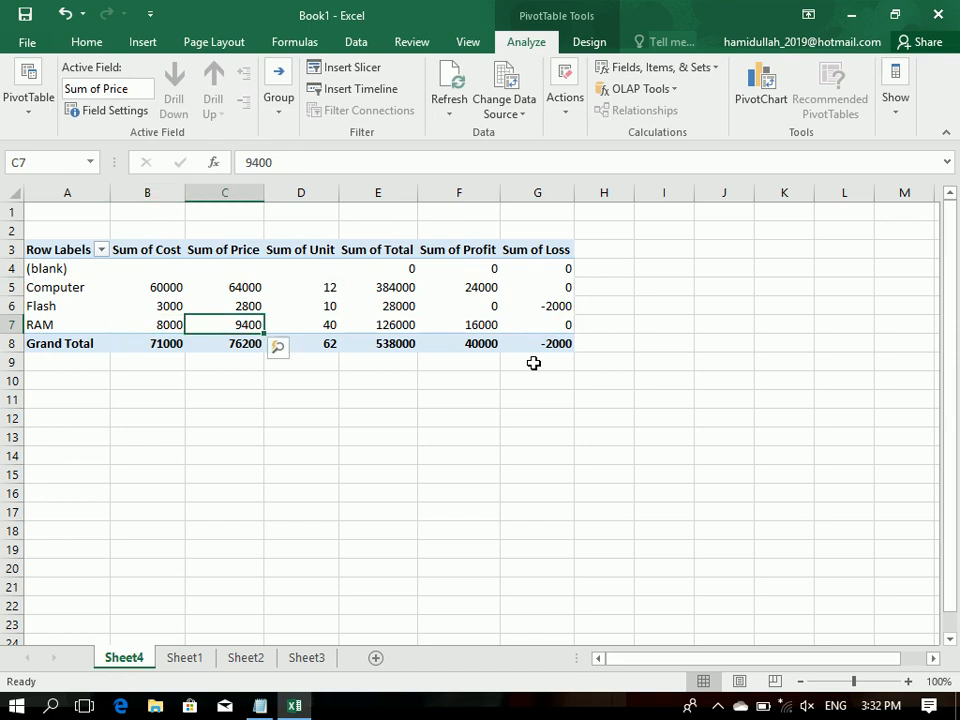
{"action": "key", "text": "Right"}
{"action": "key", "text": "Right"}
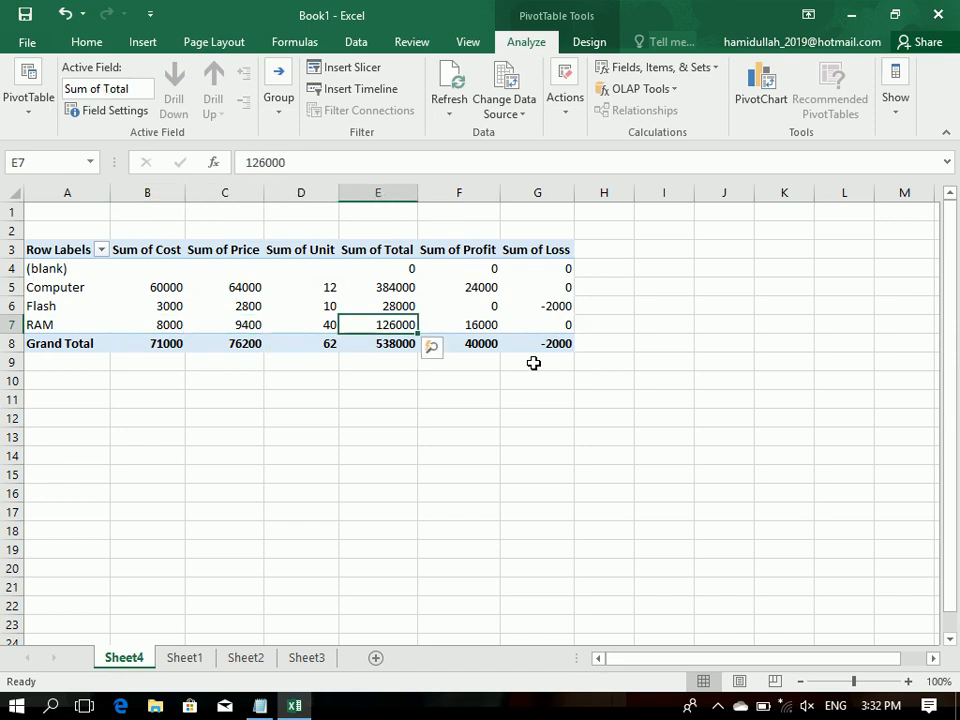
{"action": "key", "text": "Right"}
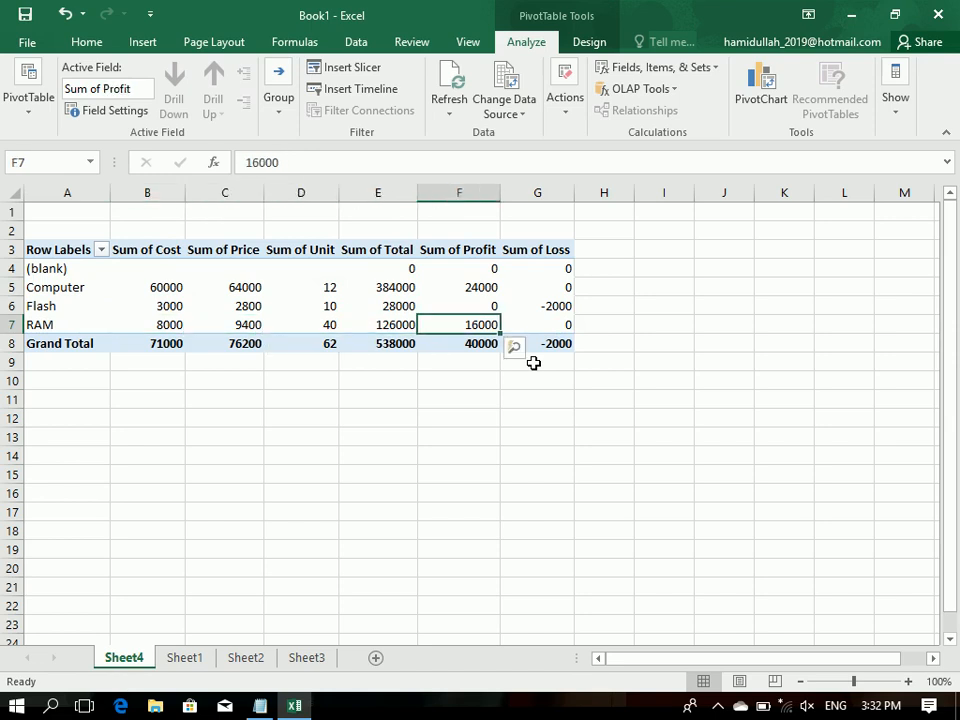
Step: Review the Grand Total row of the PivotTable from the loss value back to its label
{"action": "key", "text": "Down"}
{"action": "key", "text": "Right"}
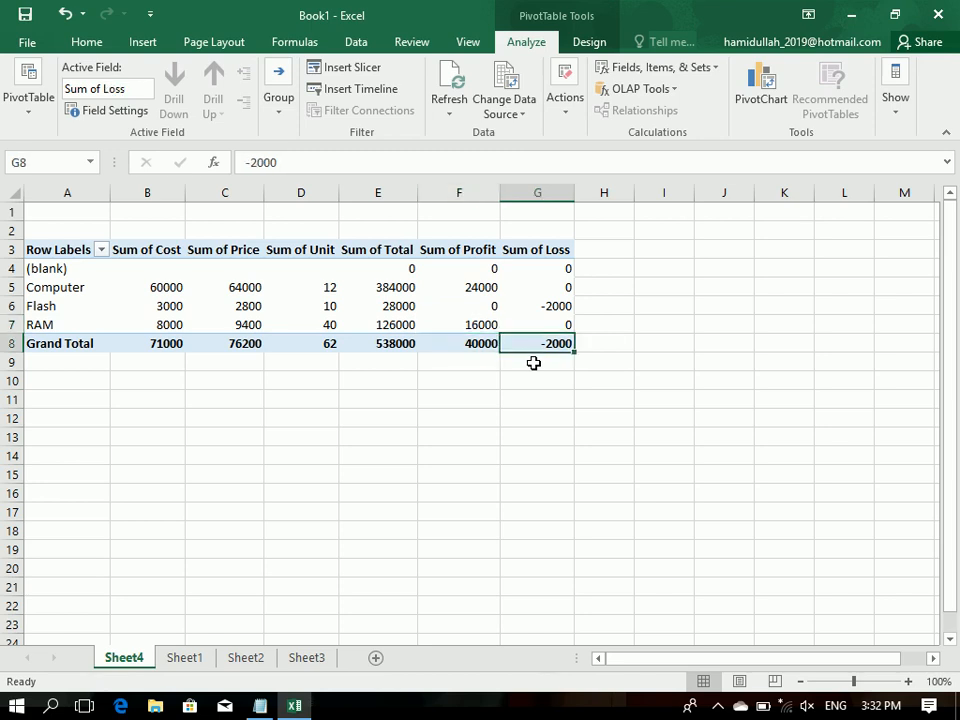
{"action": "key", "text": "Left"}
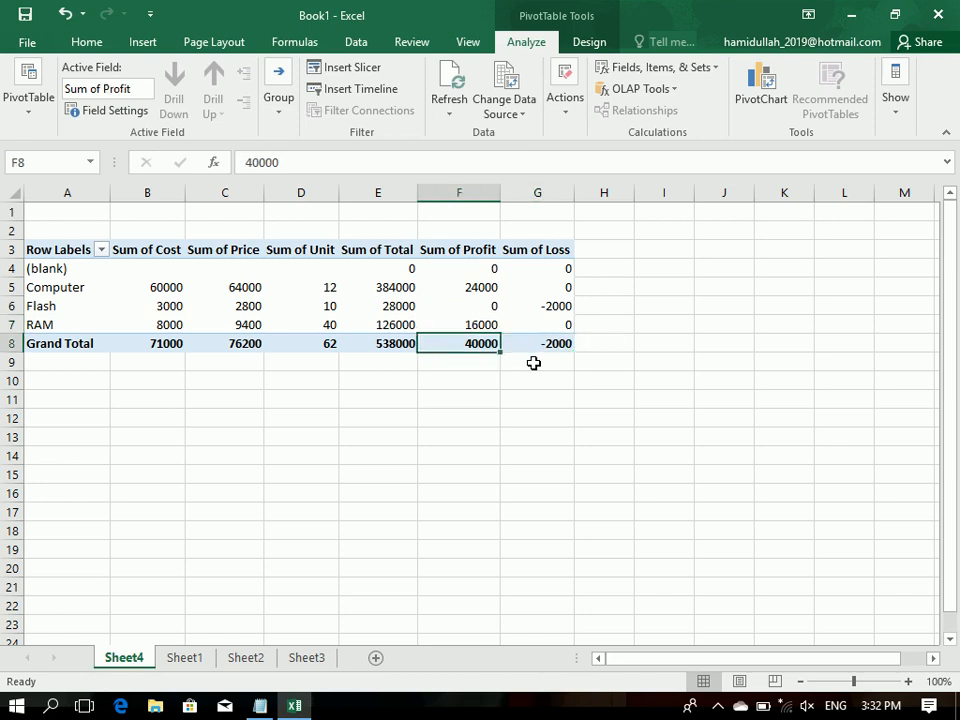
{"action": "key", "text": "Left"}
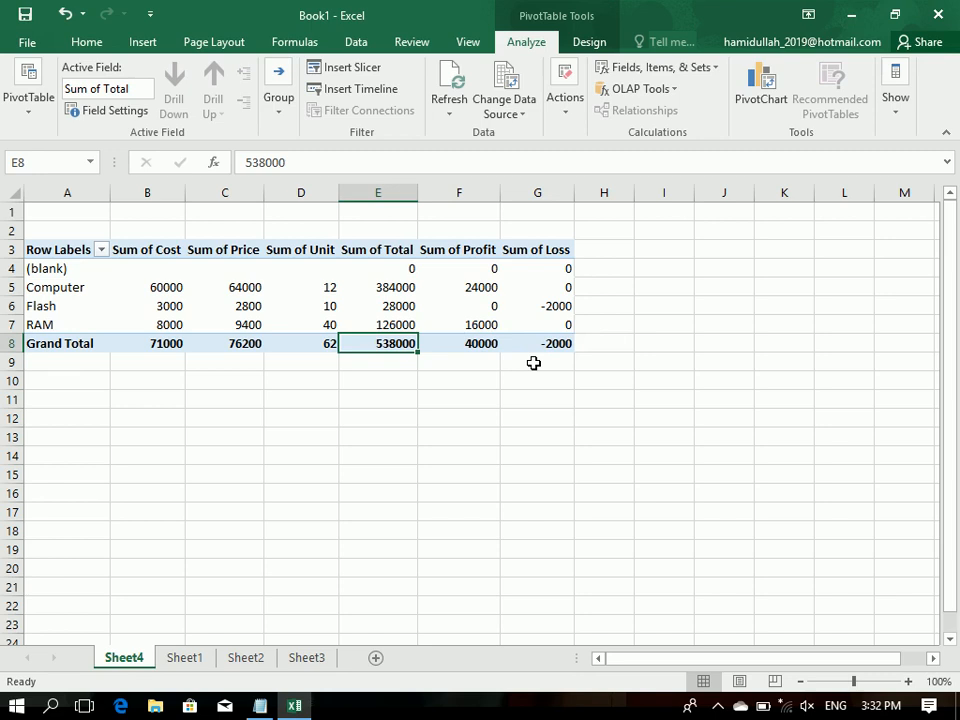
{"action": "key", "text": "Left"}
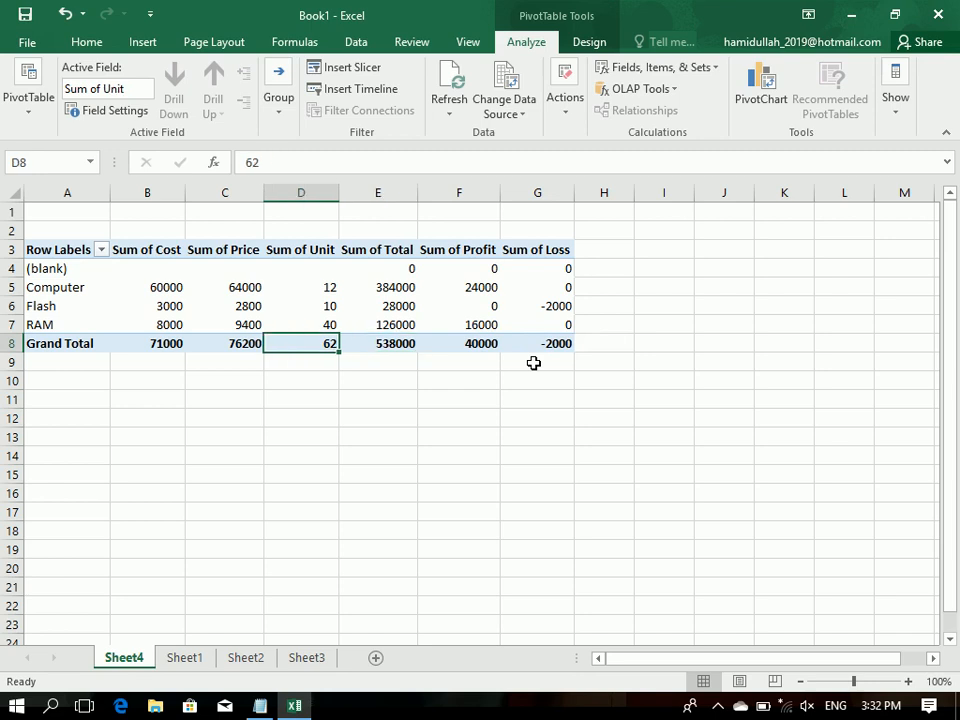
{"action": "key", "text": "Left"}
{"action": "key", "text": "Left"}
{"action": "key", "text": "Left"}
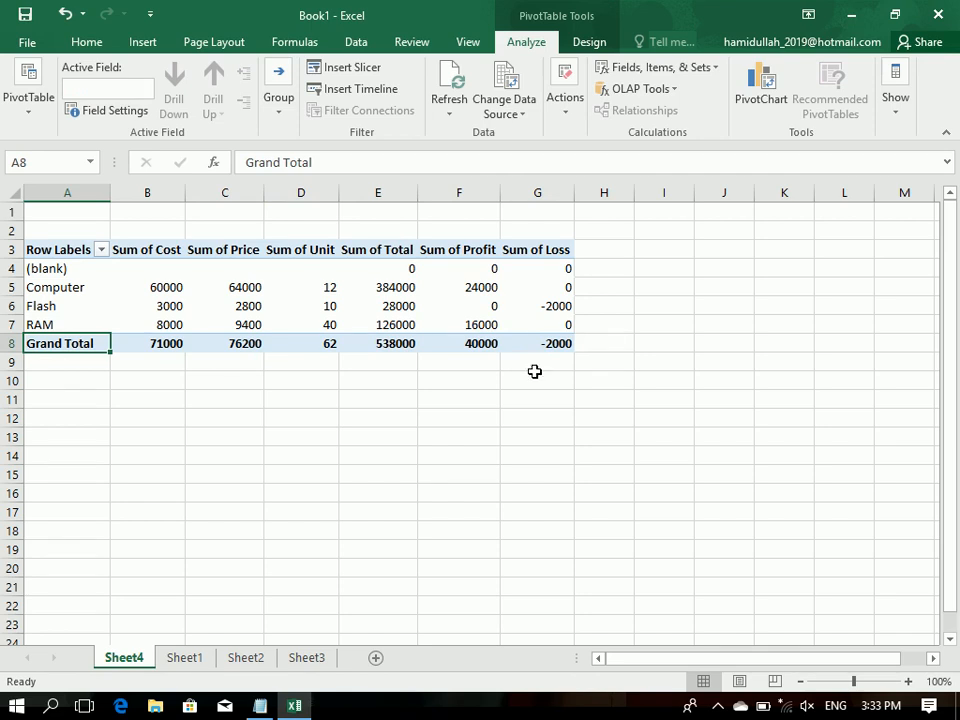
Step: On Sheet1, enter a new customer's name in cell B10, the first empty record of the sales table
{"action": "left_click", "coordinate": [197, 670]}
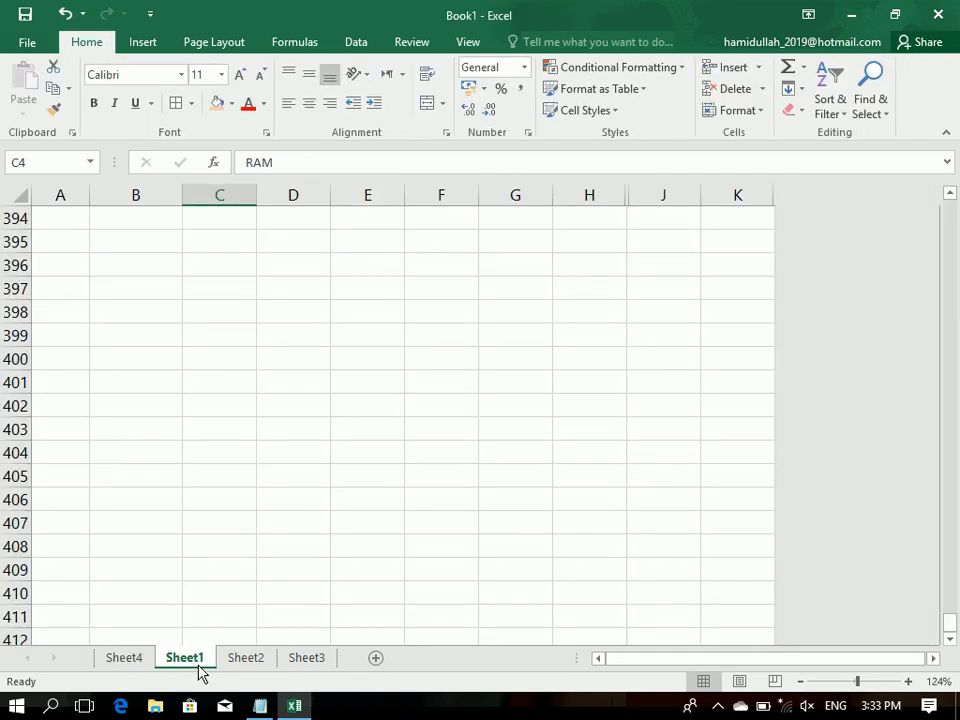
{"action": "left_click_drag", "start_coordinate": [565, 313], "coordinate": [82, 240]}
{"action": "left_click_drag", "start_coordinate": [98, 235], "coordinate": [96, 69]}
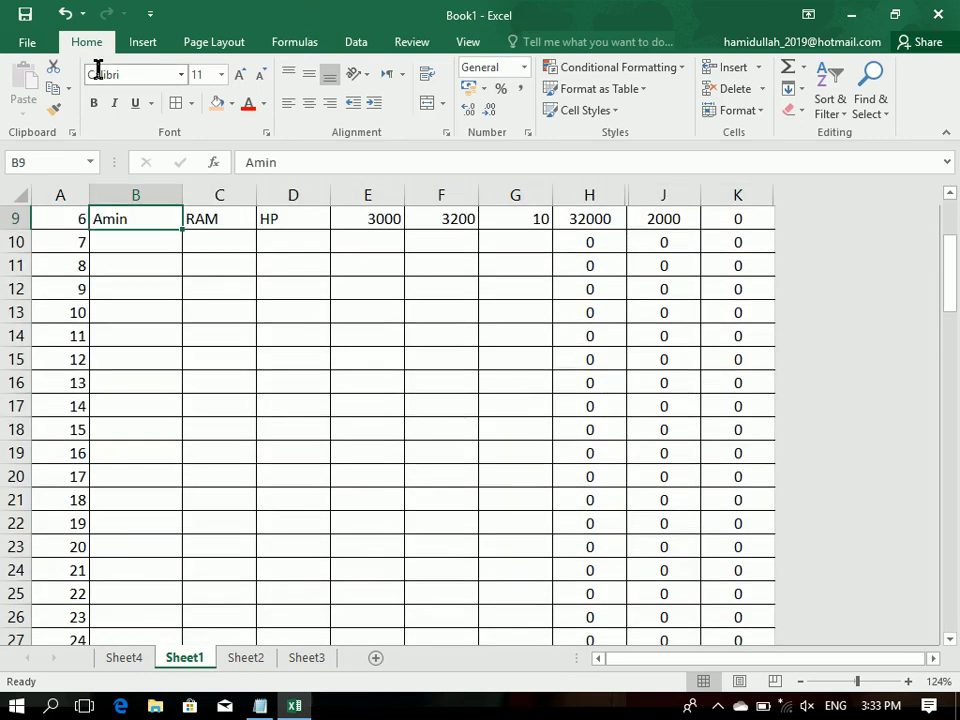
{"action": "key", "text": "Up"}
{"action": "key", "text": "Down"}
{"action": "key", "text": "Down"}
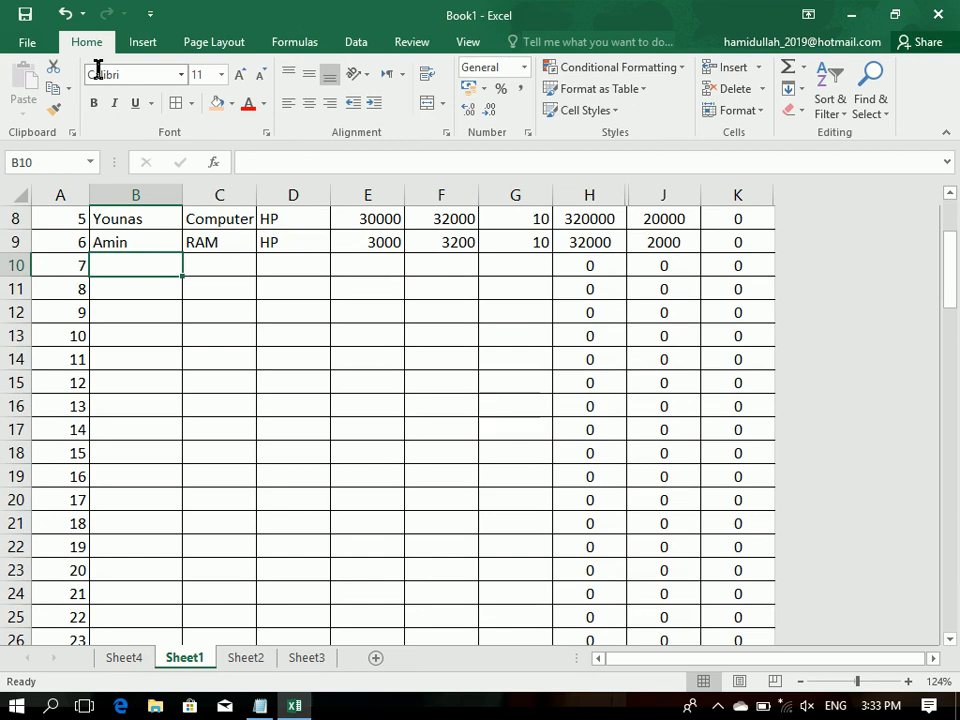
{"action": "type", "text": "mUSHTAQ"}
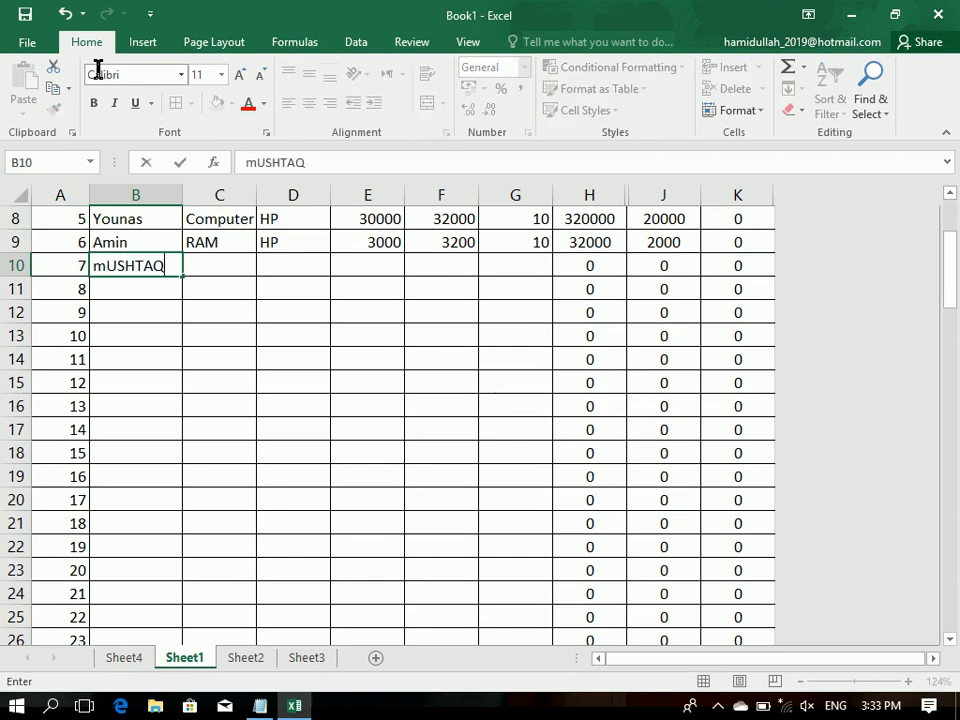
Step: Complete row 10 of the sales table with product RAM, model HP, cost 3000, price 3600 and unit 10
{"action": "key", "text": "Tab"}
{"action": "type", "text": "RAM"}
{"action": "key", "text": "Tab"}
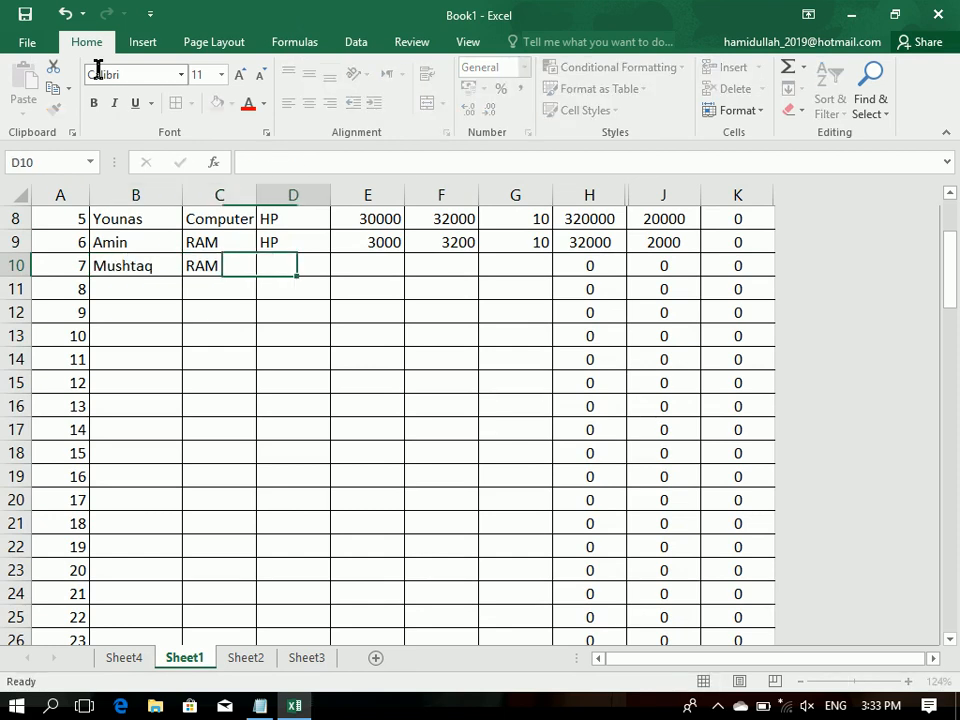
{"action": "type", "text": "HP"}
{"action": "key", "text": "Tab"}
{"action": "type", "text": "3000"}
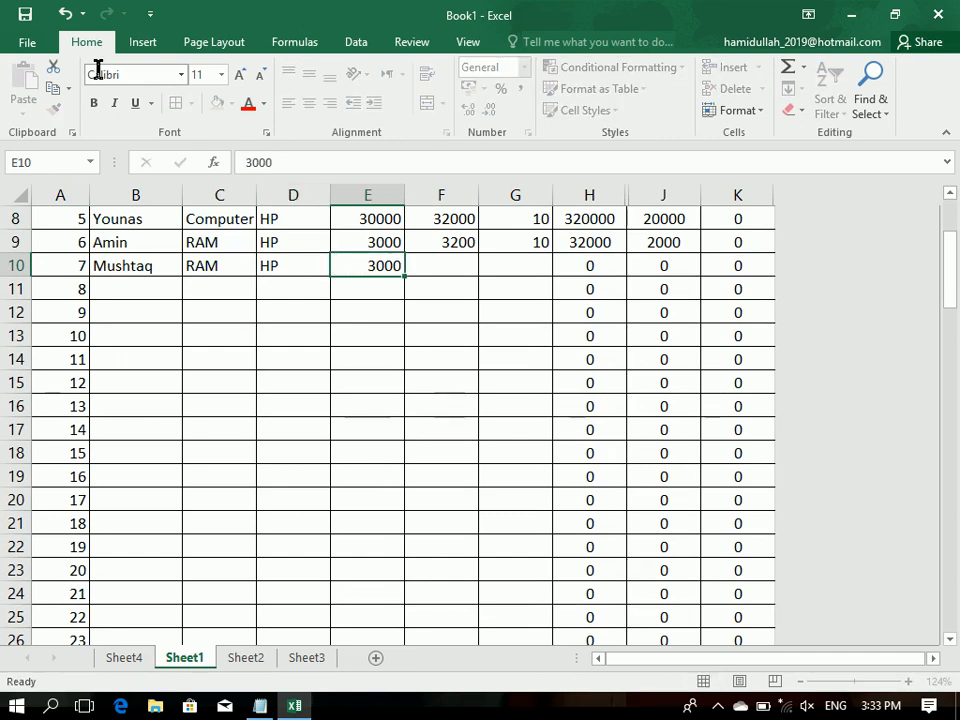
{"action": "key", "text": "Tab"}
{"action": "type", "text": "3600"}
{"action": "key", "text": "Tab"}
{"action": "type", "text": "10"}
{"action": "key", "text": "Return"}
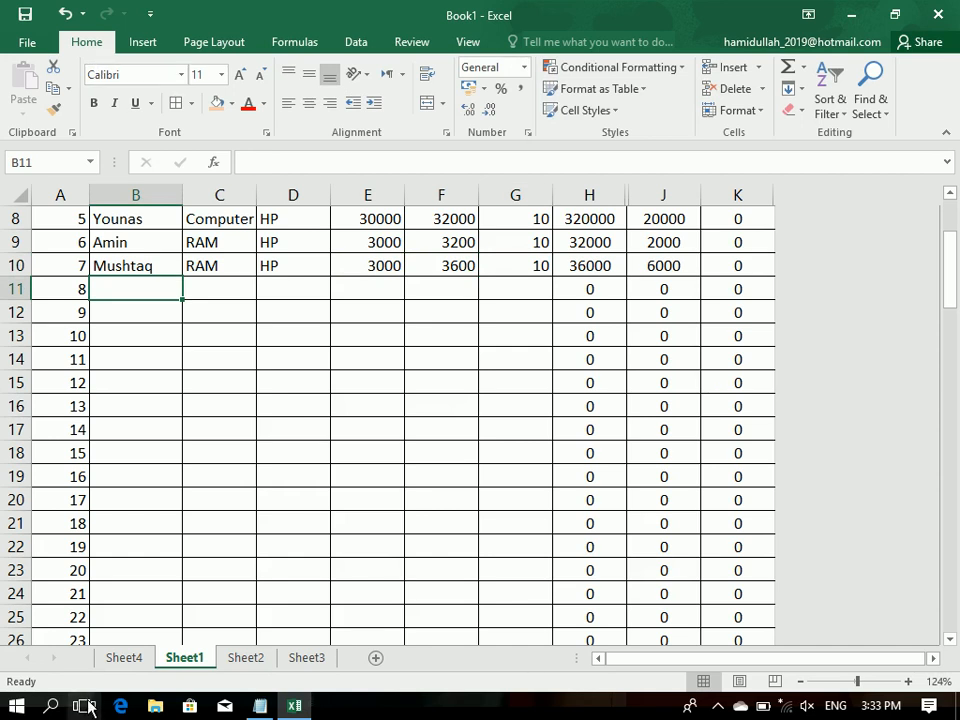
Step: Refresh the PivotTable on Sheet4 to include the new sales record, and check the RAM row's values
{"action": "left_click", "coordinate": [143, 660]}
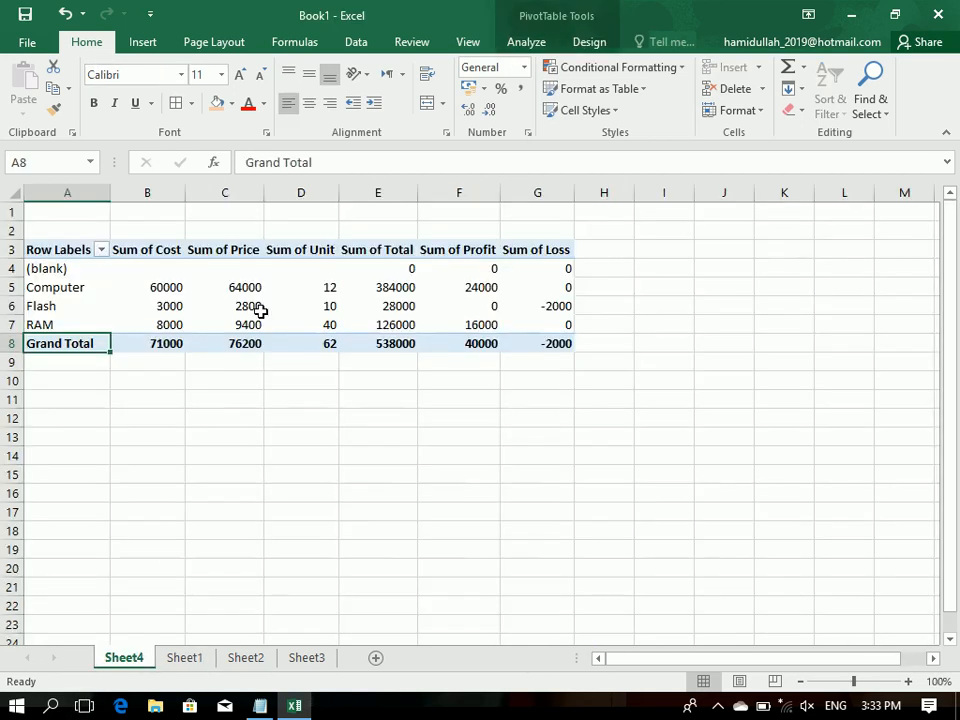
{"action": "left_click_drag", "start_coordinate": [537, 343], "coordinate": [60, 248]}
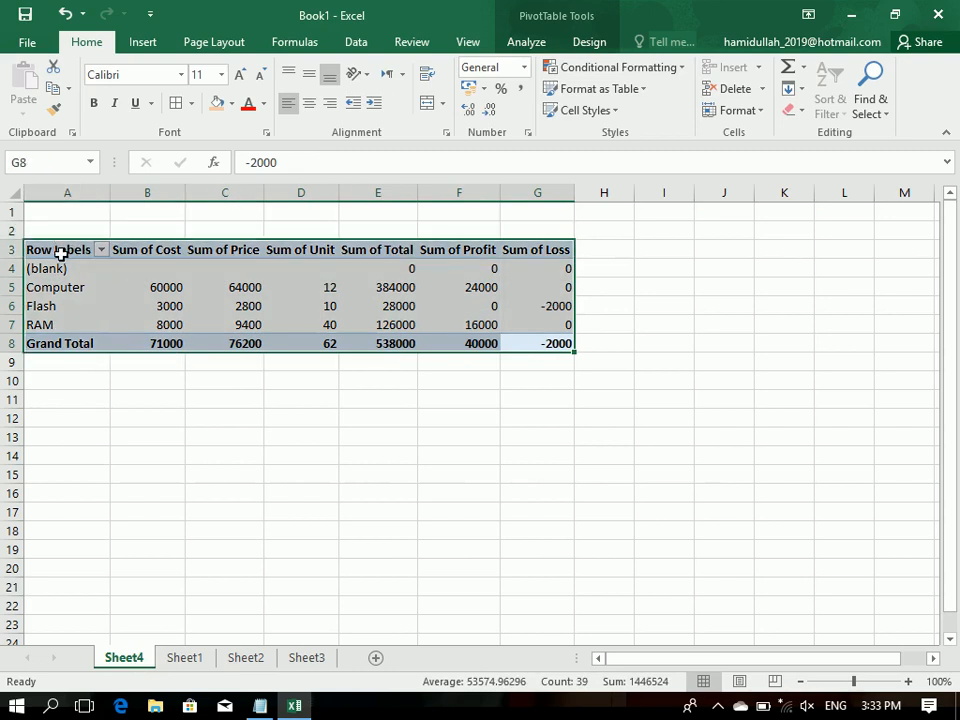
{"action": "left_click", "coordinate": [544, 48]}
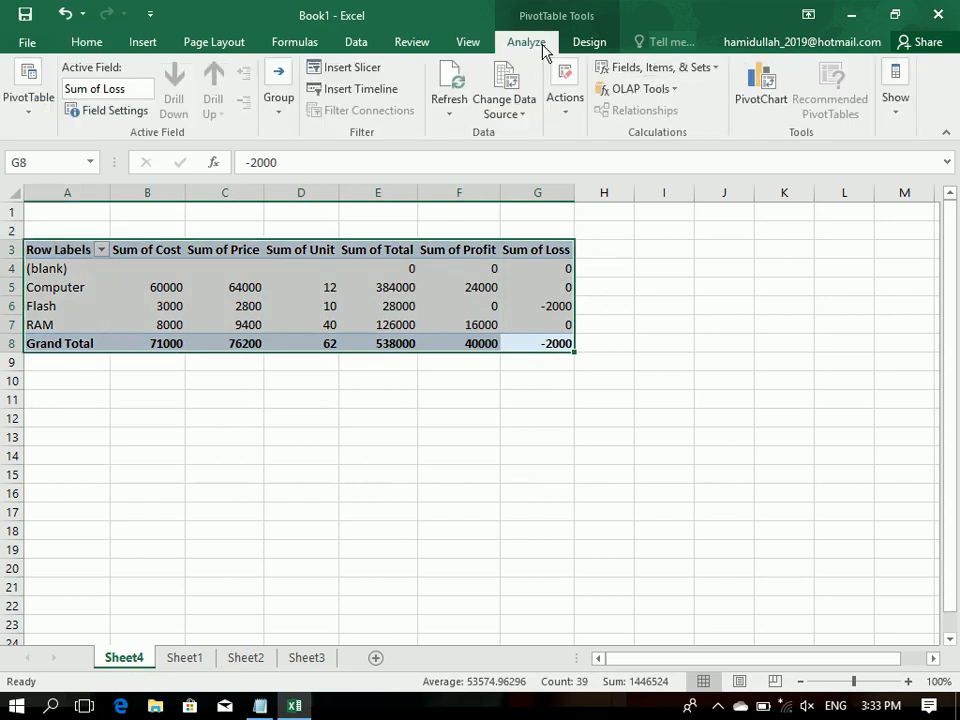
{"action": "left_click", "coordinate": [448, 80]}
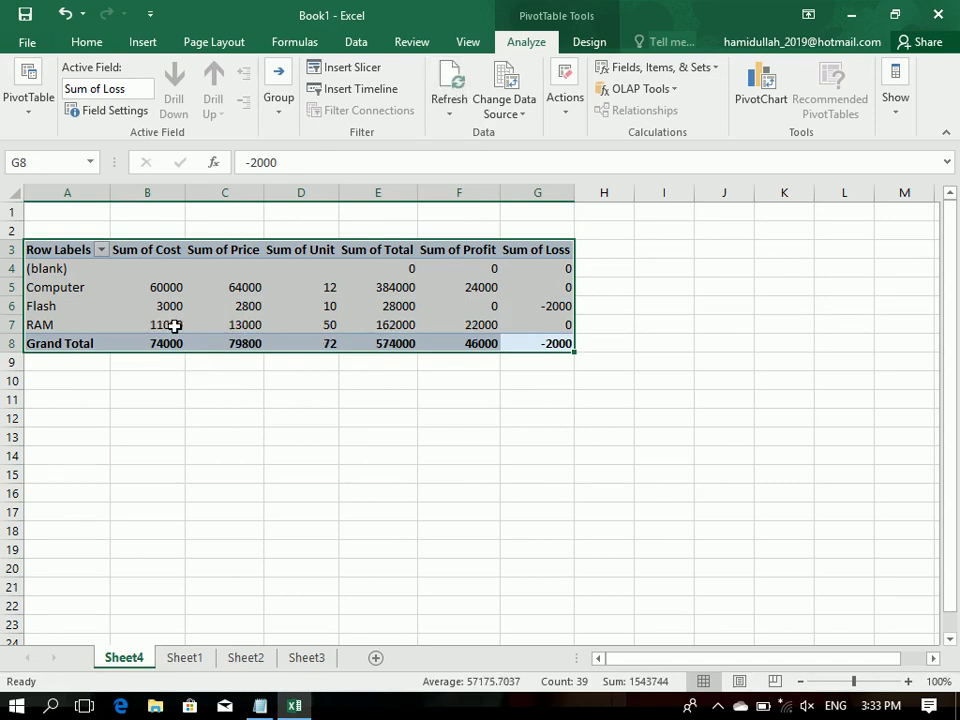
{"action": "mouse_move", "coordinate": [183, 326]}
{"action": "mouse_move", "coordinate": [235, 335]}
{"action": "mouse_move", "coordinate": [325, 330]}
Step: On Sheet1, start the next sales record in row 11 with a new customer's name and the product RAM
{"action": "left_click", "coordinate": [184, 660]}
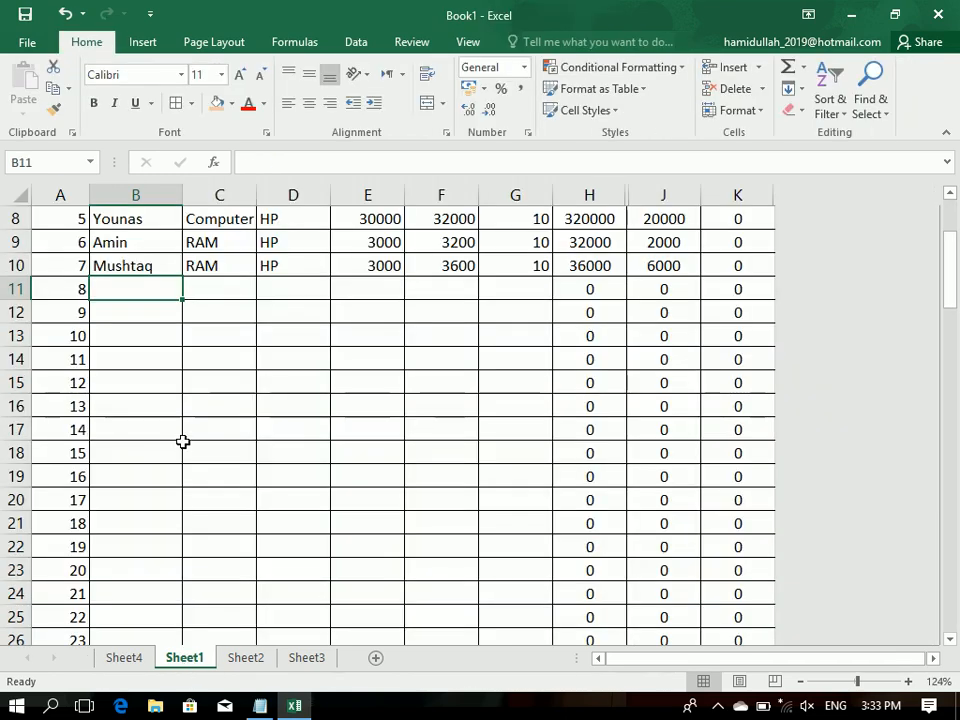
{"action": "key", "text": "BackSpace"}
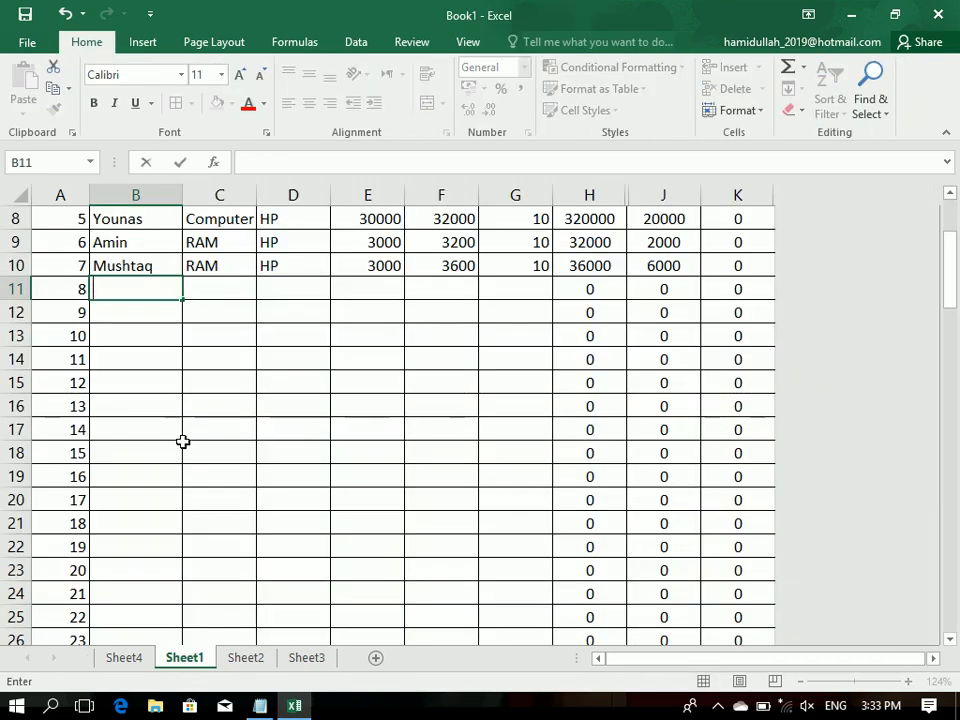
{"action": "type", "text": "Hamid"}
{"action": "key", "text": "Tab"}
{"action": "type", "text": "r"}
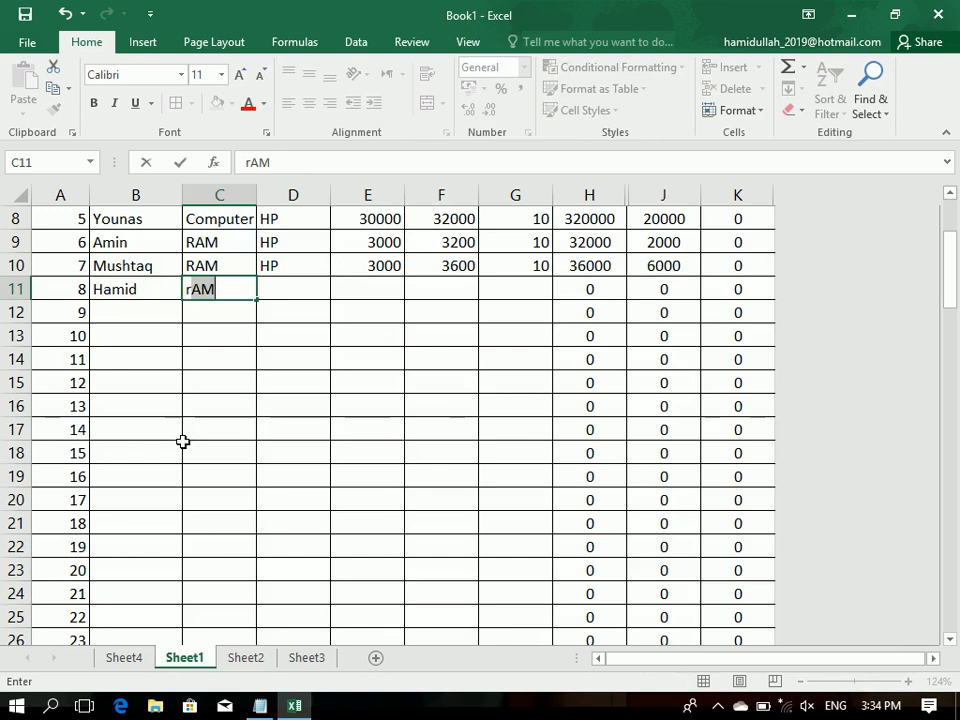
{"action": "key", "text": "Tab"}
Step: Set the model to China for both RAM records in cells D11 and D10
{"action": "type", "text": "del"}
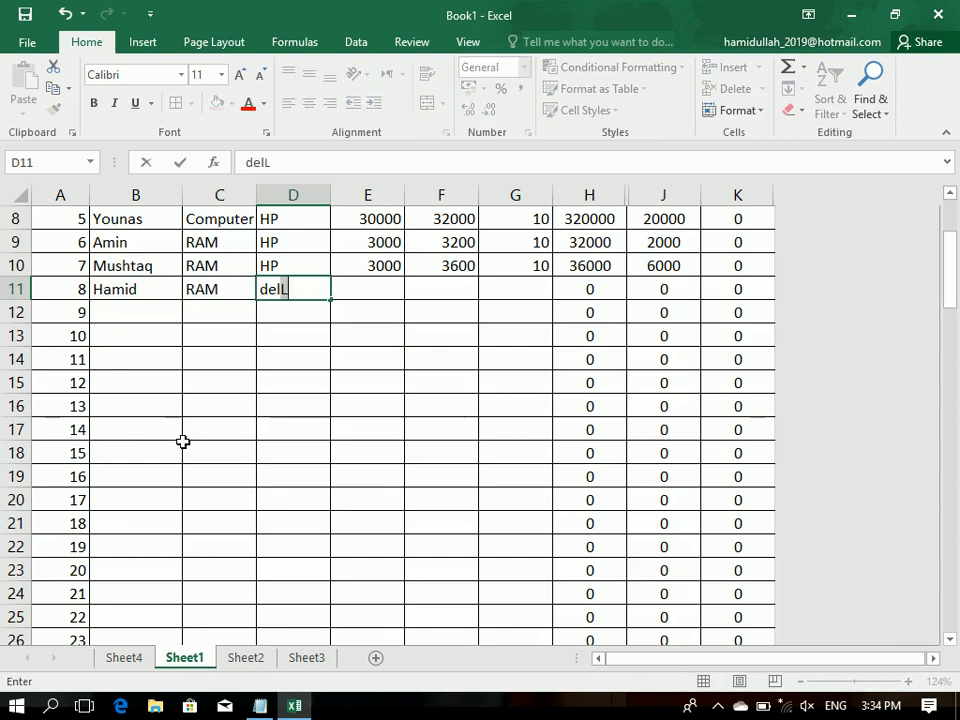
{"action": "key", "text": "Tab"}
{"action": "key", "text": "Left"}
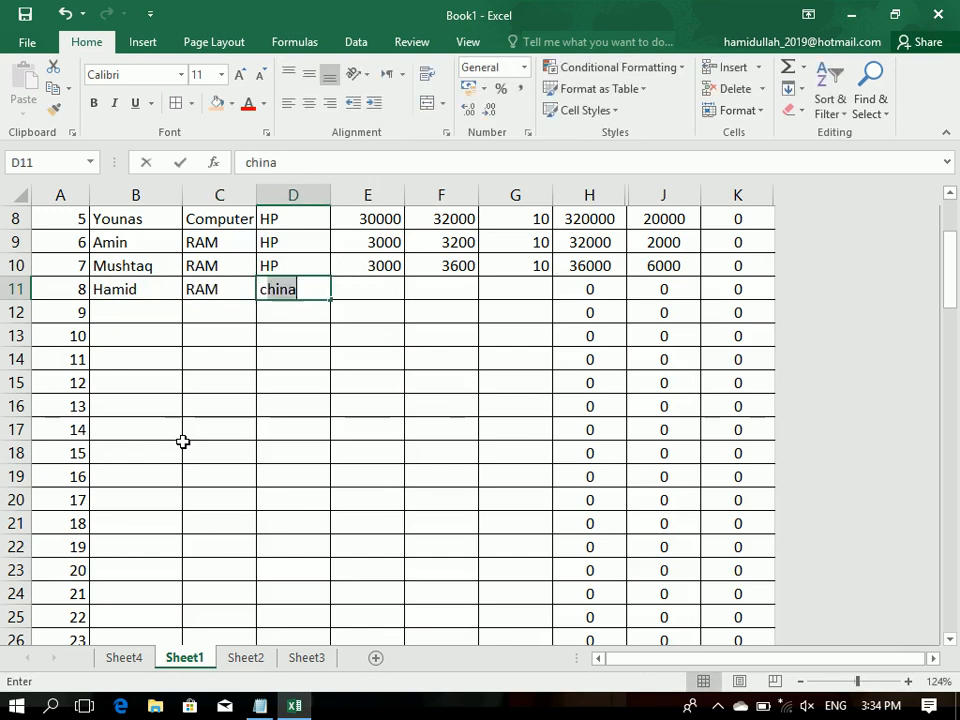
{"action": "type", "text": "c"}
{"action": "key", "text": "Up"}
{"action": "type", "text": "CJH"}
{"action": "key", "text": "BackSpace"}
{"action": "key", "text": "BackSpace"}
{"action": "key", "text": "BackSpace"}
{"action": "type", "text": "CH"}
{"action": "key", "text": "Tab"}
Step: Complete row 11 of the sales table with cost 3000, price 3000 and unit 50
{"action": "key", "text": "Down"}
{"action": "type", "text": "3"}
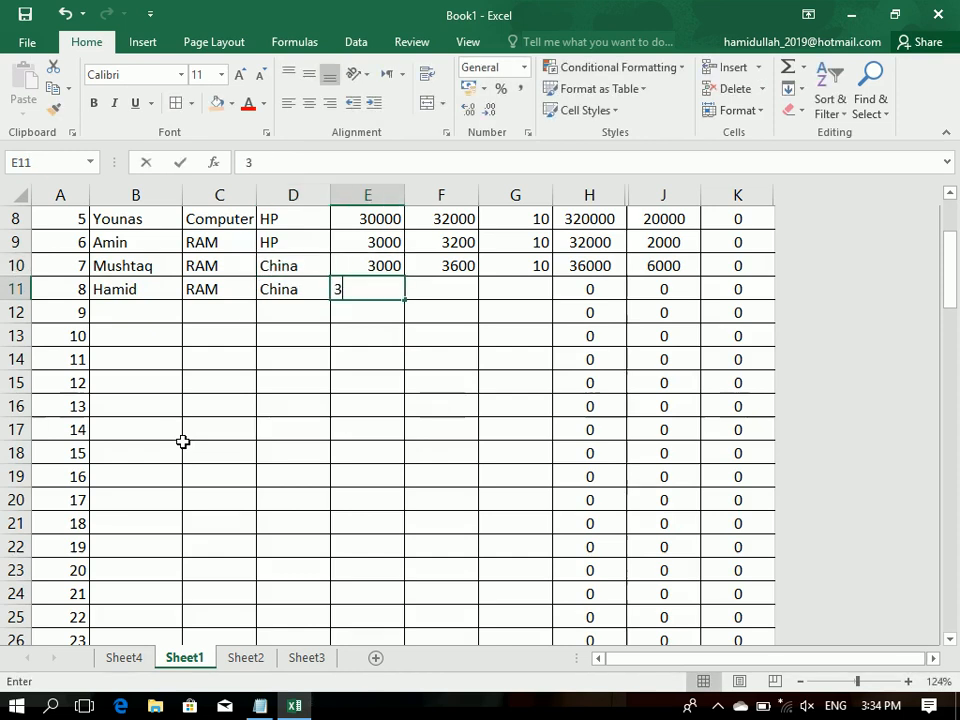
{"action": "type", "text": "000"}
{"action": "key", "text": "Tab"}
{"action": "type", "text": "3000"}
{"action": "key", "text": "Tab"}
{"action": "key", "text": "Left"}
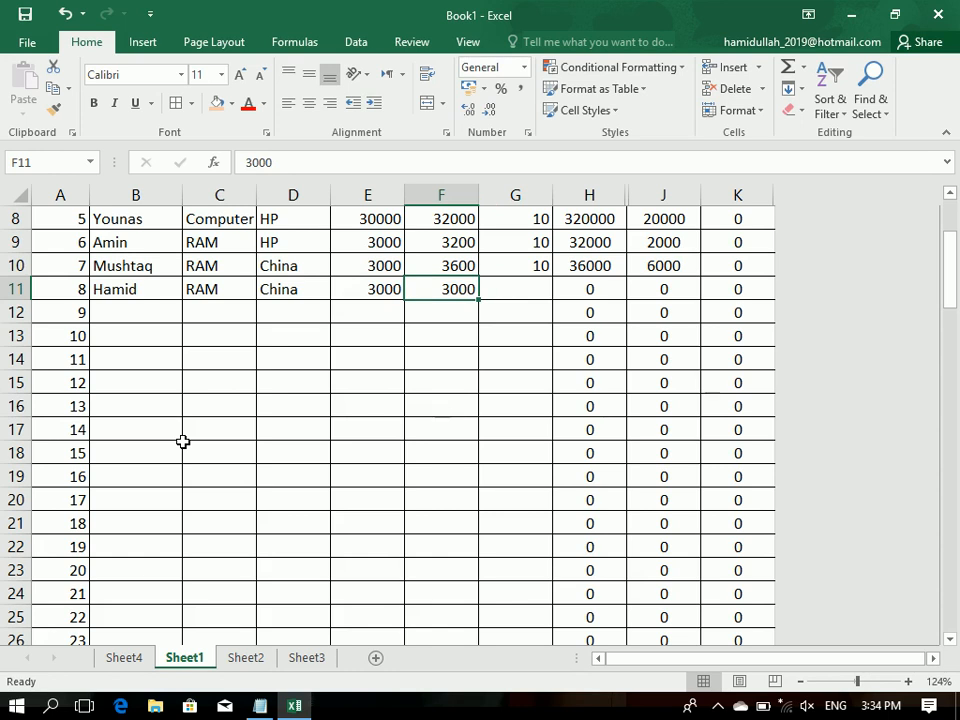
{"action": "key", "text": "Tab"}
{"action": "type", "text": "50"}
{"action": "key", "text": "Return"}
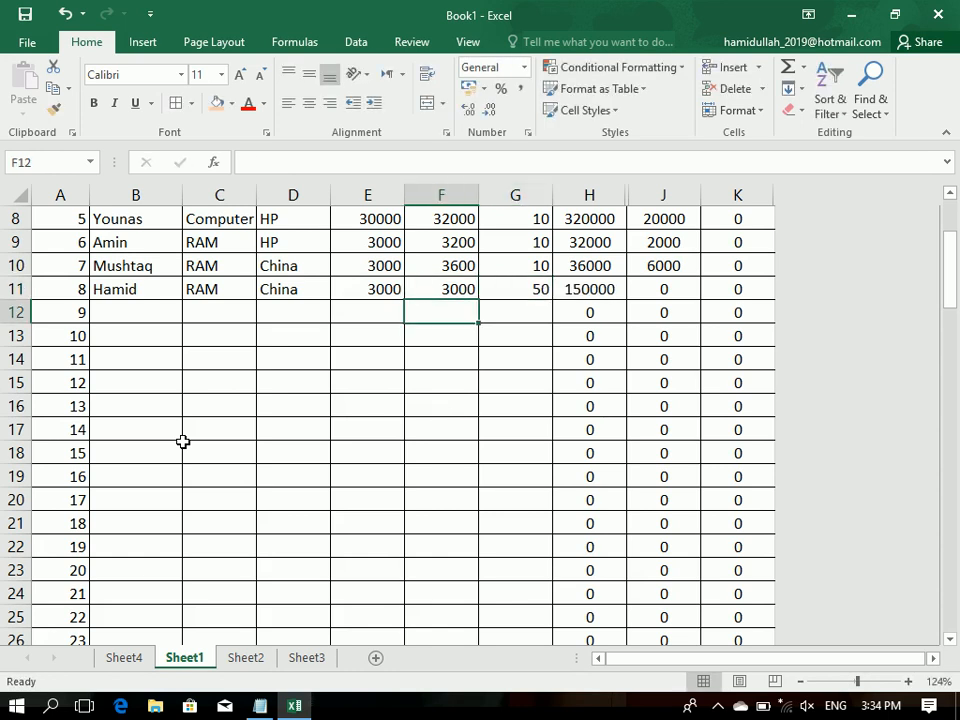
Step: Refresh the PivotTable on Sheet4 to include the sales record from row 11
{"action": "left_click", "coordinate": [124, 659]}
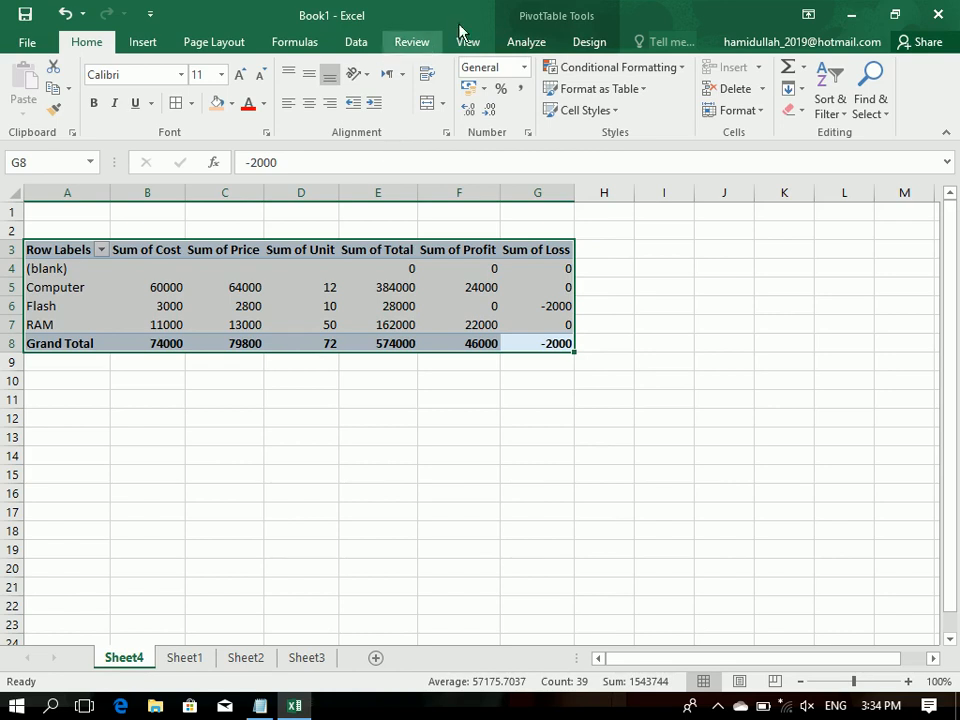
{"action": "left_click", "coordinate": [522, 42]}
{"action": "left_click", "coordinate": [455, 84]}
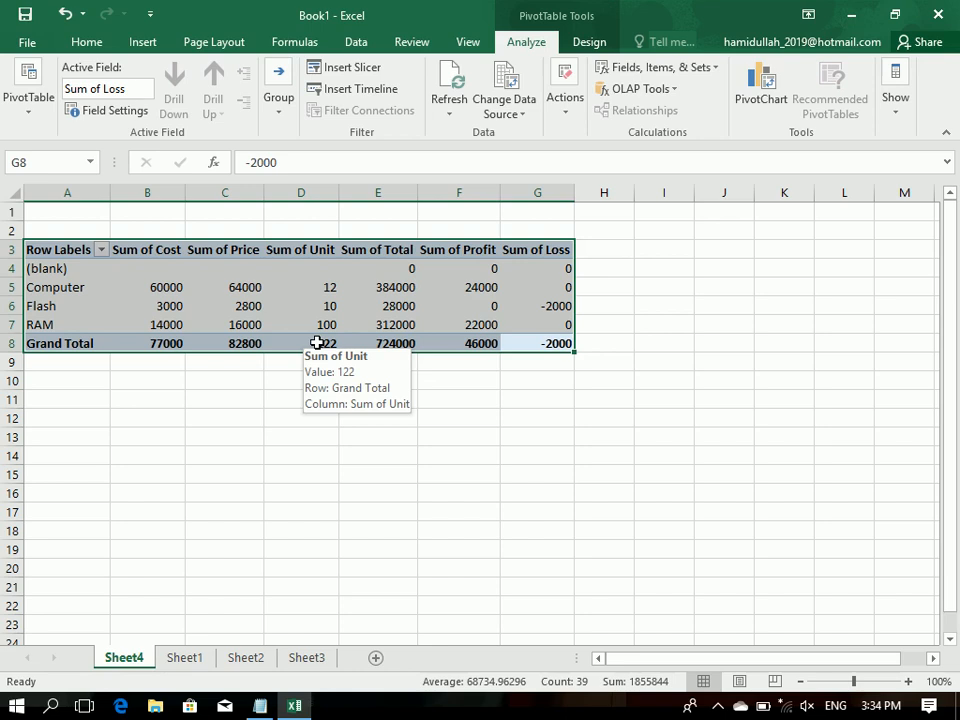
Step: Set the PivotTable's connection properties to refresh every 1 minute and to refresh data when opening the file
{"action": "left_click", "coordinate": [452, 110]}
{"action": "left_click", "coordinate": [482, 226]}
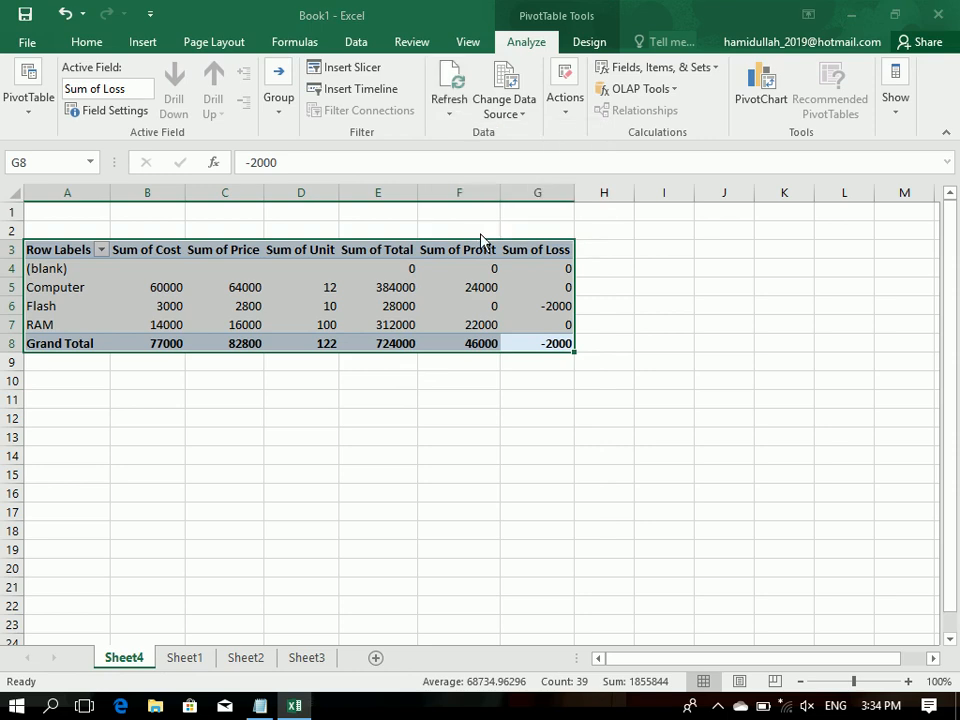
{"action": "left_click", "coordinate": [268, 227]}
{"action": "type", "text": "1"}
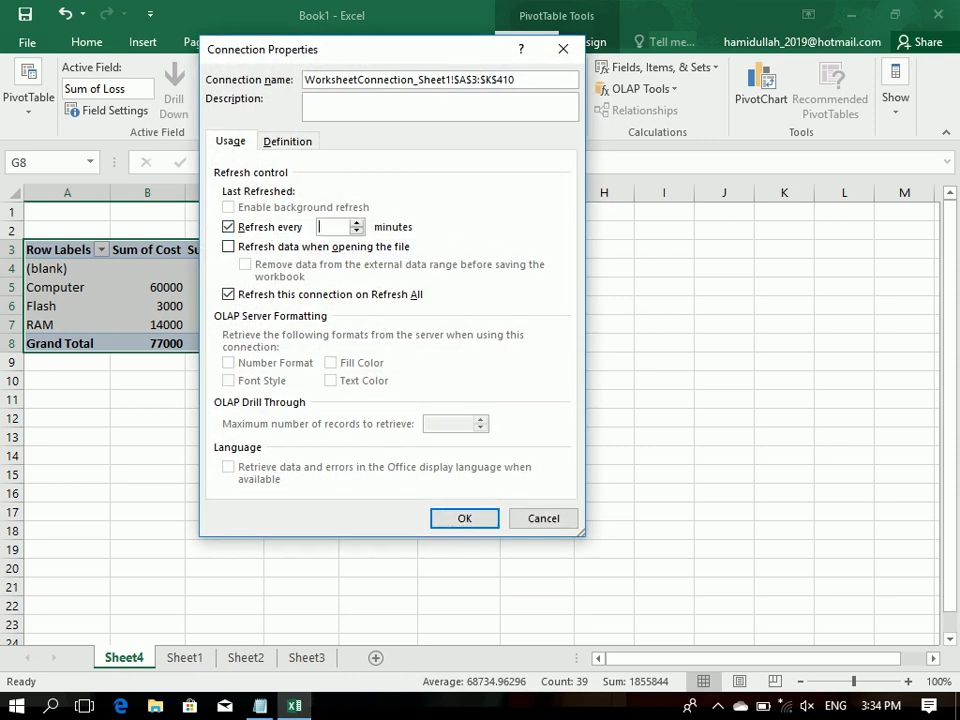
{"action": "left_click", "coordinate": [296, 248]}
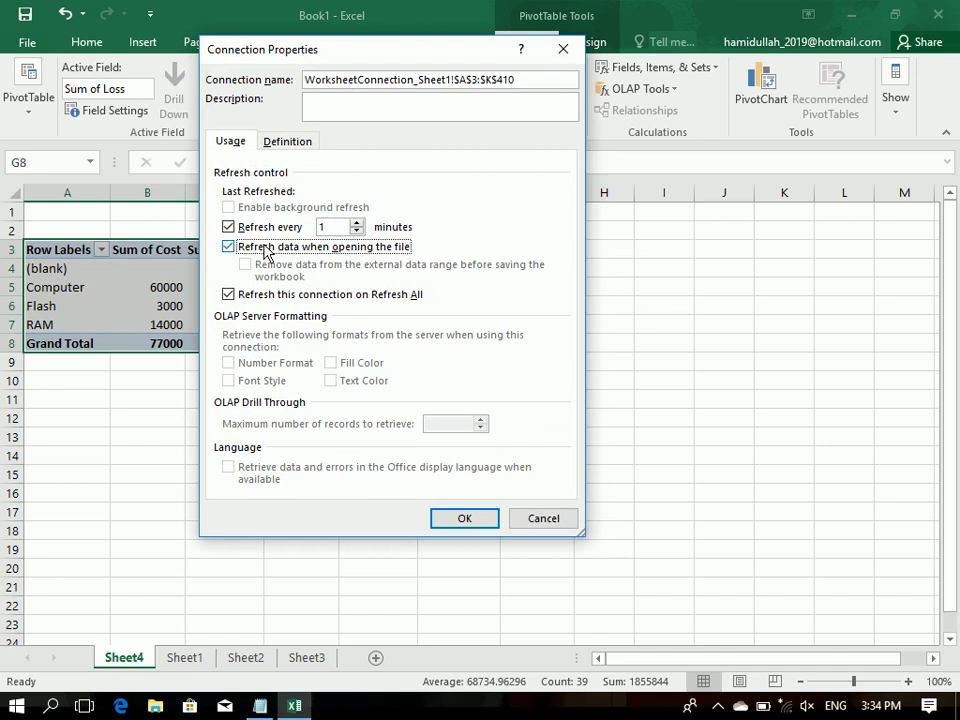
{"action": "double_click", "coordinate": [332, 227]}
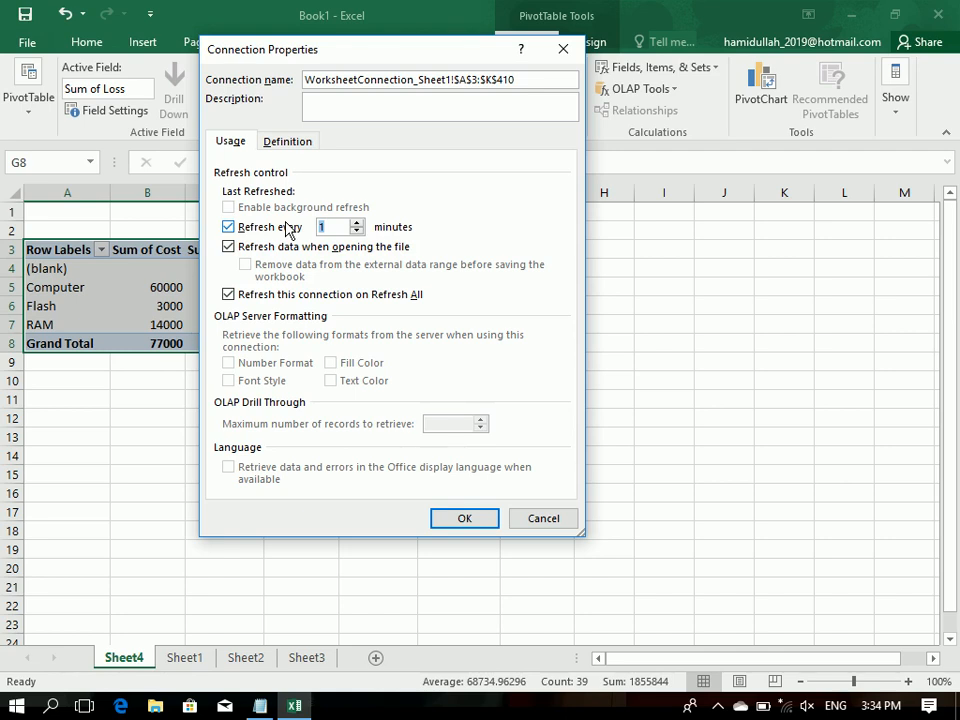
{"action": "key", "text": "Return"}
{"action": "left_click", "coordinate": [304, 419]}
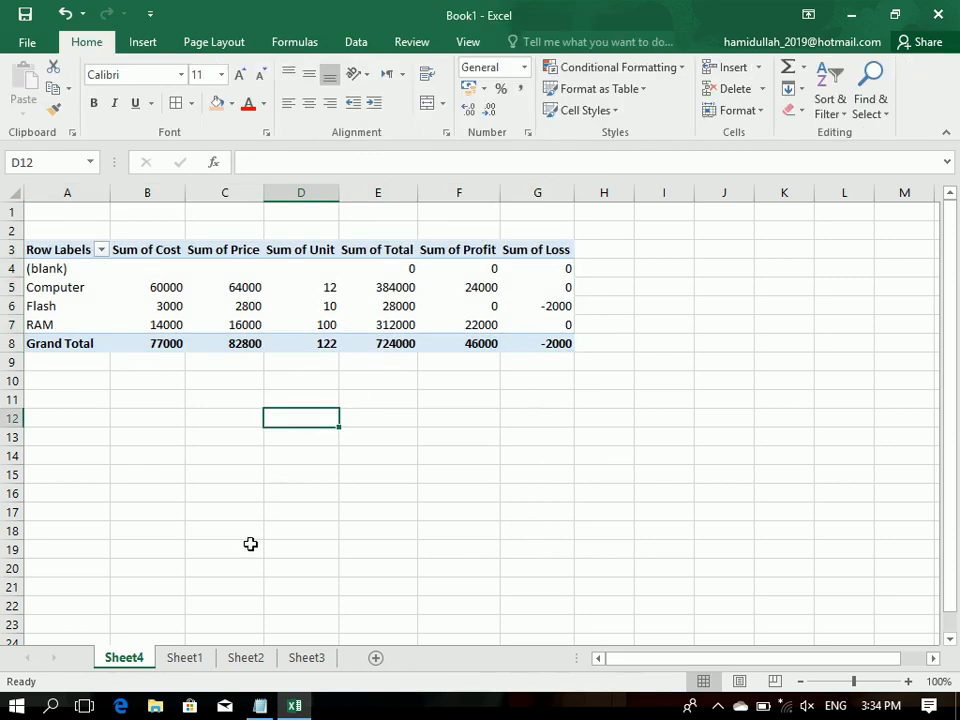
Step: On Sheet1, start a sales record in row 12 with a new customer's name, product Computer and model DELL
{"action": "left_click", "coordinate": [203, 664]}
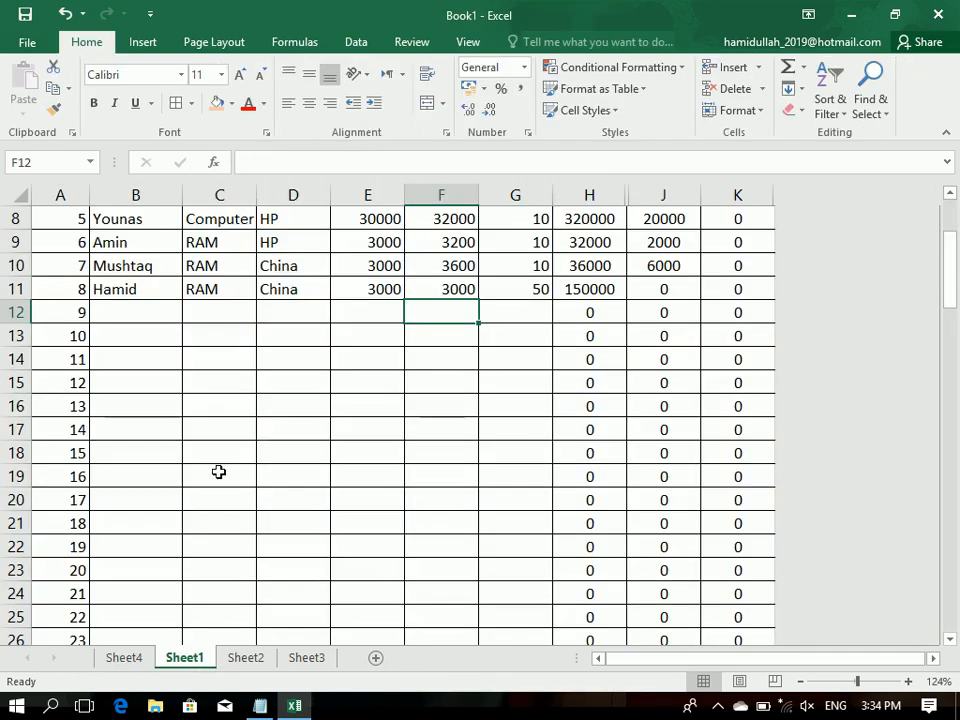
{"action": "left_click", "coordinate": [112, 310]}
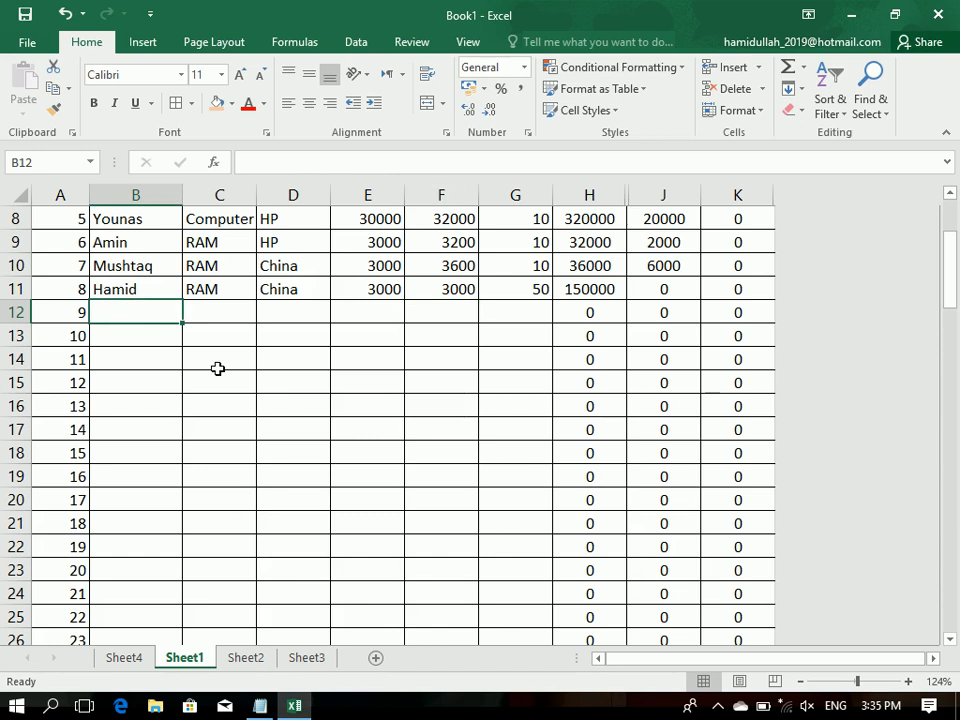
{"action": "type", "text": "Israr"}
{"action": "key", "text": "Tab"}
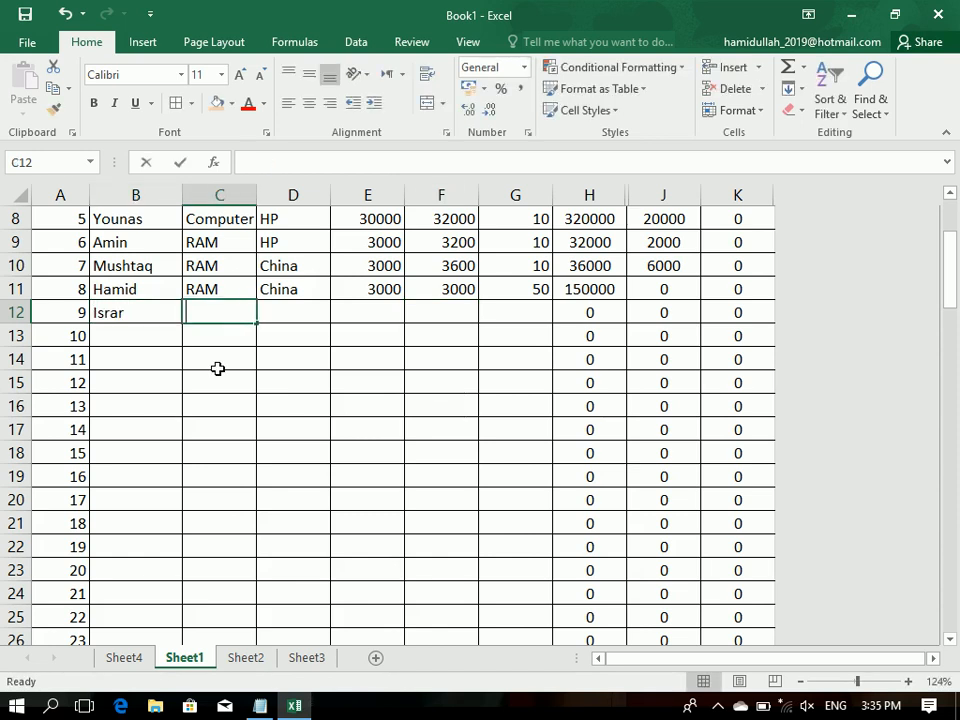
{"action": "type", "text": "Computer"}
{"action": "key", "text": "Tab"}
{"action": "type", "text": "40000"}
{"action": "key", "text": "Tab"}
{"action": "key", "text": "Left"}
{"action": "type", "text": "DELL"}
{"action": "key", "text": "Tab"}
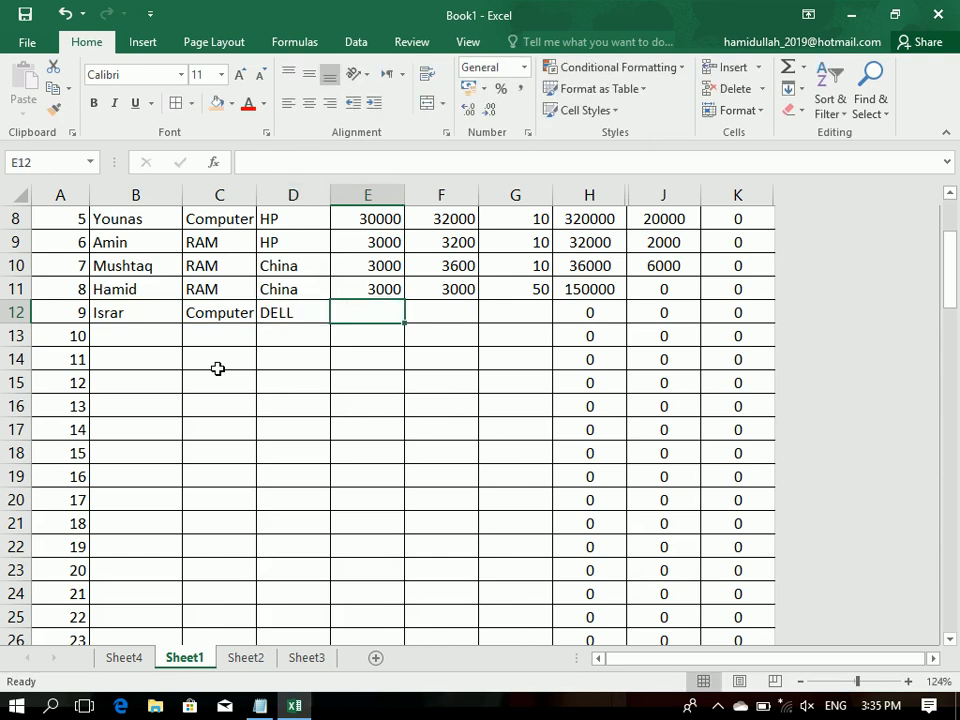
Step: Complete row 12 of the sales table with cost 30000, price 40000 and unit 20
{"action": "type", "text": "30000"}
{"action": "key", "text": "Tab"}
{"action": "type", "text": "40000"}
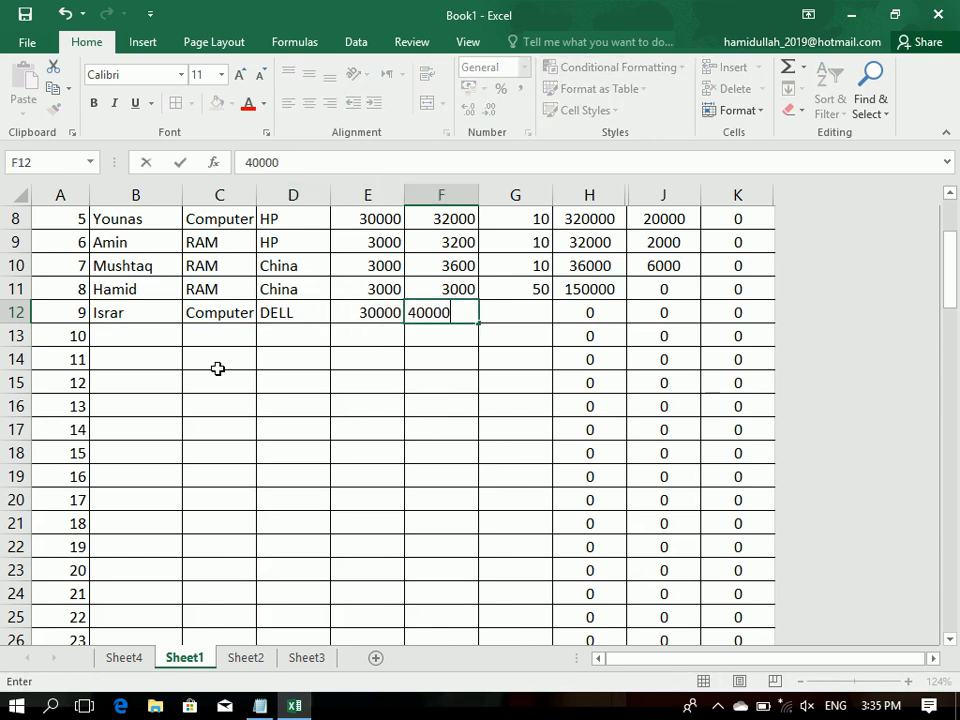
{"action": "key", "text": "Tab"}
{"action": "type", "text": "20"}
{"action": "key", "text": "Return"}
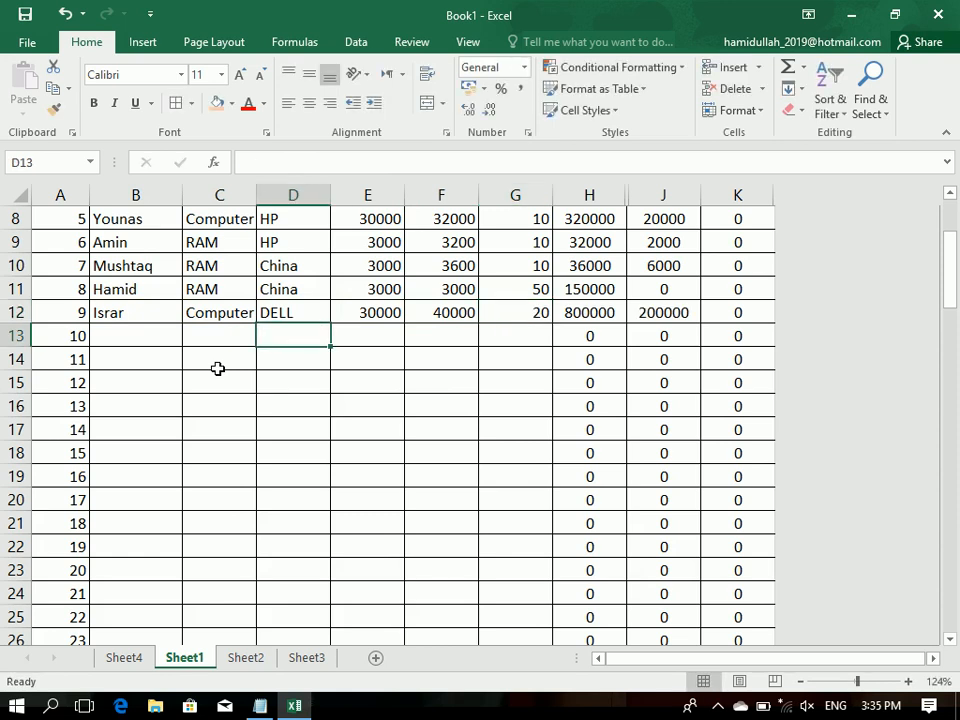
Step: Refresh the PivotTable on Sheet4 with the new Computer record, and check the Computer row's values and the total profit
{"action": "left_click", "coordinate": [130, 660]}
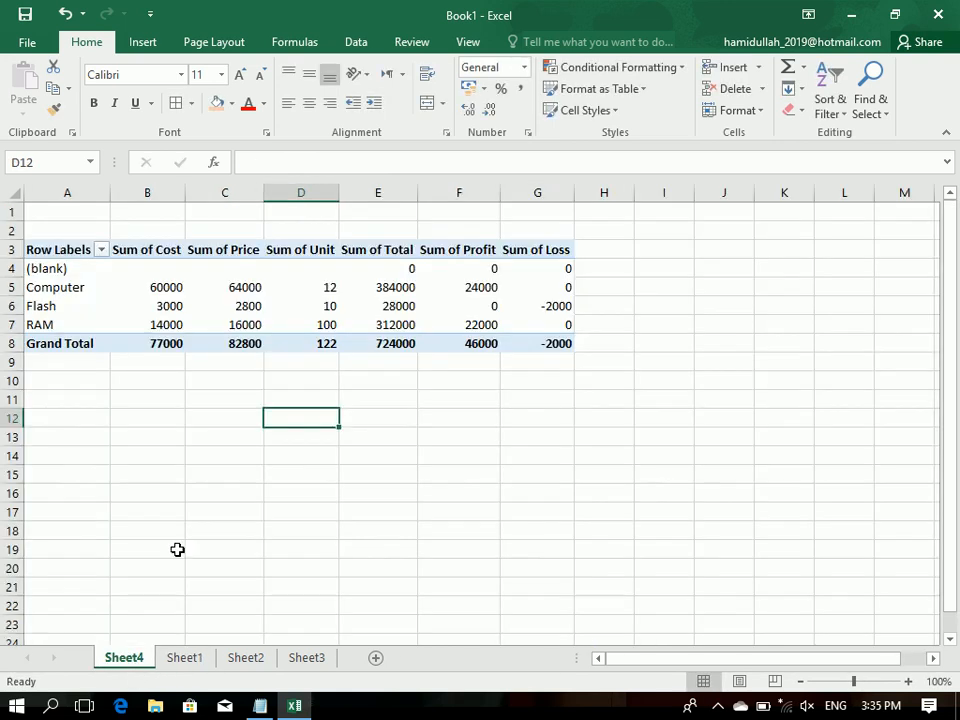
{"action": "left_click", "coordinate": [283, 287]}
{"action": "left_click", "coordinate": [521, 42]}
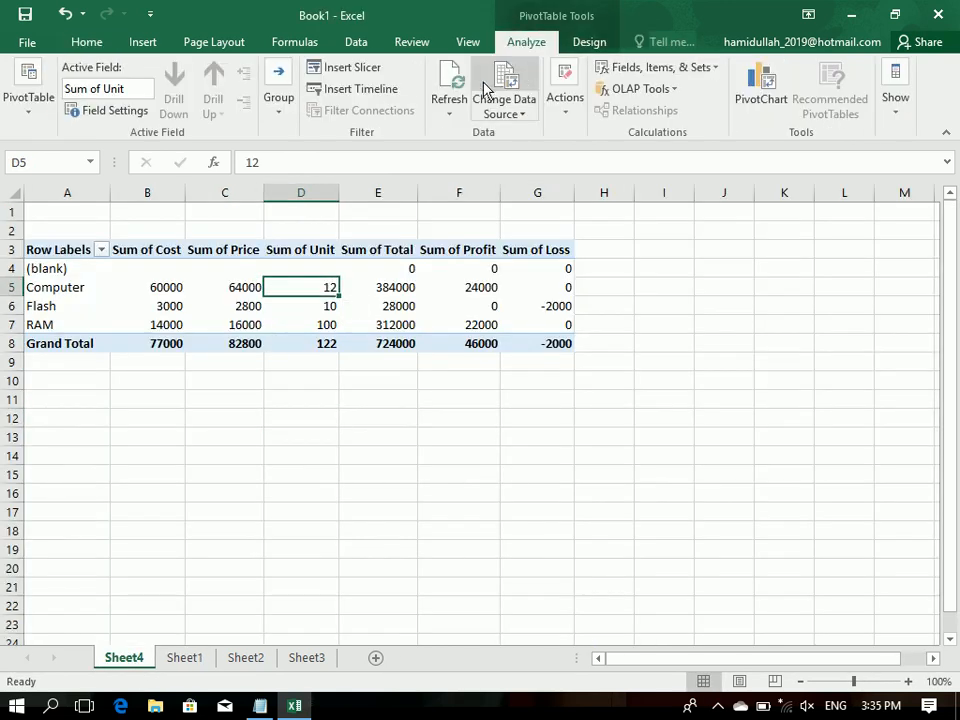
{"action": "left_click", "coordinate": [449, 80]}
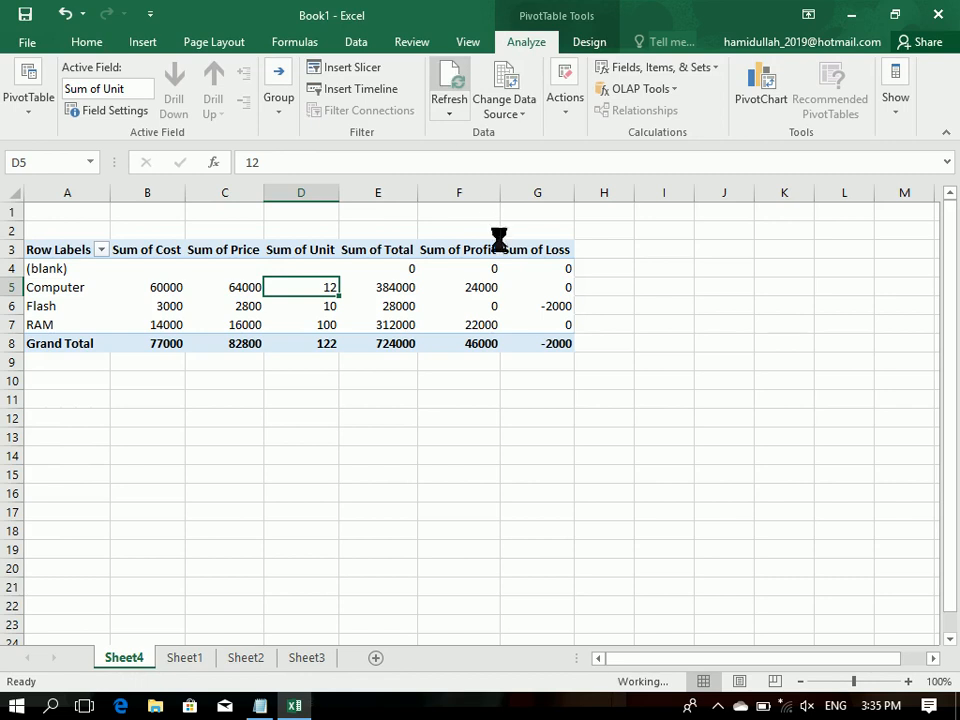
{"action": "left_click", "coordinate": [139, 287]}
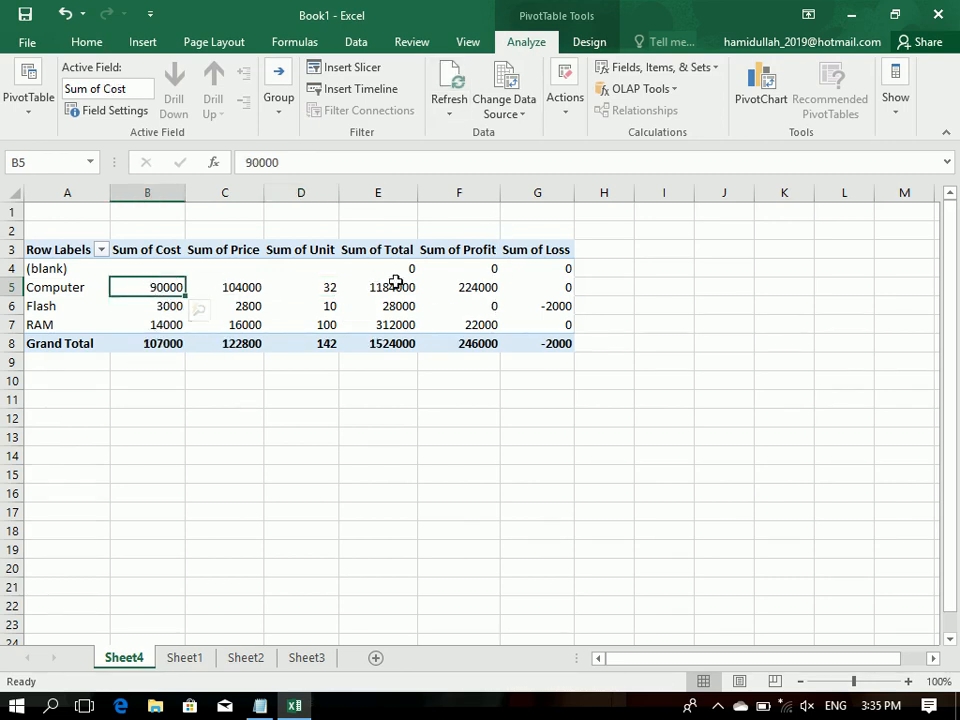
{"action": "left_click", "coordinate": [434, 286]}
{"action": "mouse_move", "coordinate": [434, 286]}
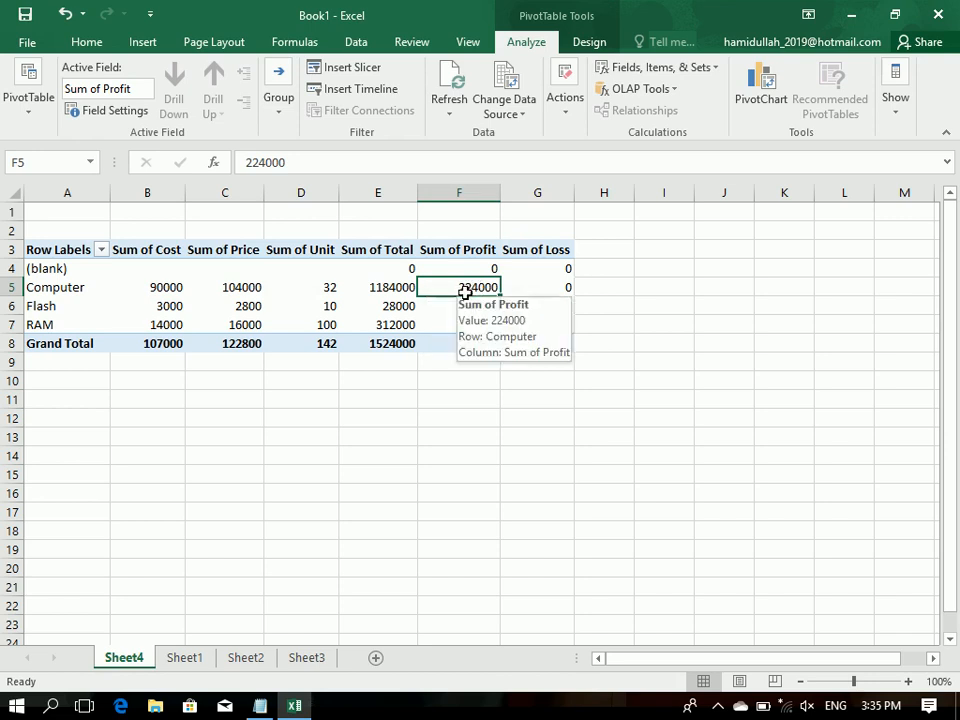
{"action": "mouse_move", "coordinate": [465, 348]}
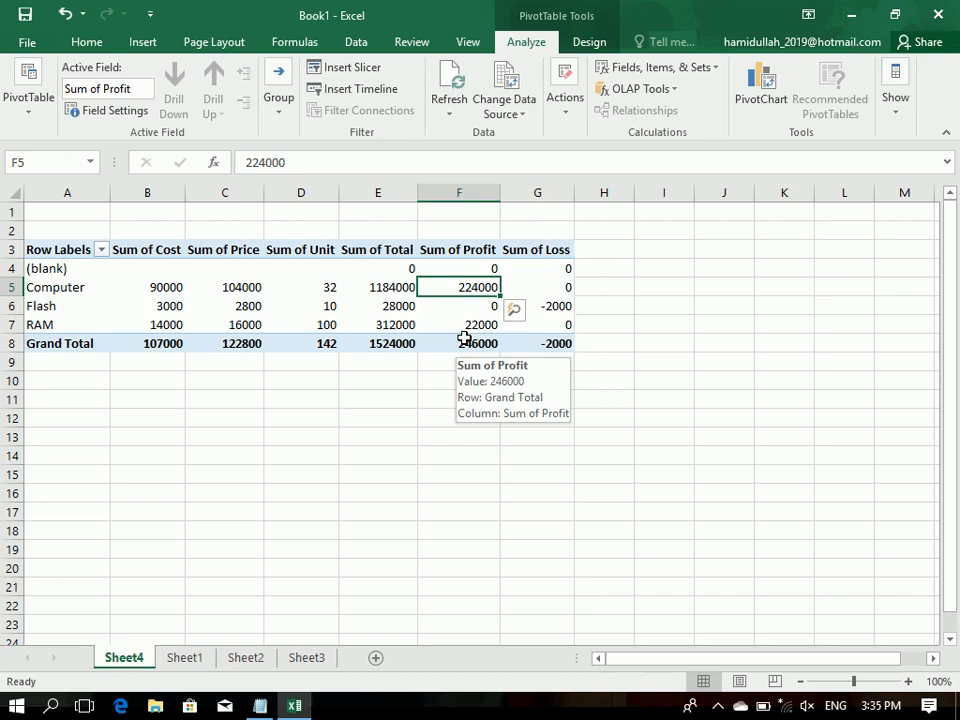
Step: Check the Sum of Profit column and the product labels in the PivotTable
{"action": "left_click", "coordinate": [464, 339]}
{"action": "left_click_drag", "start_coordinate": [466, 340], "coordinate": [446, 251]}
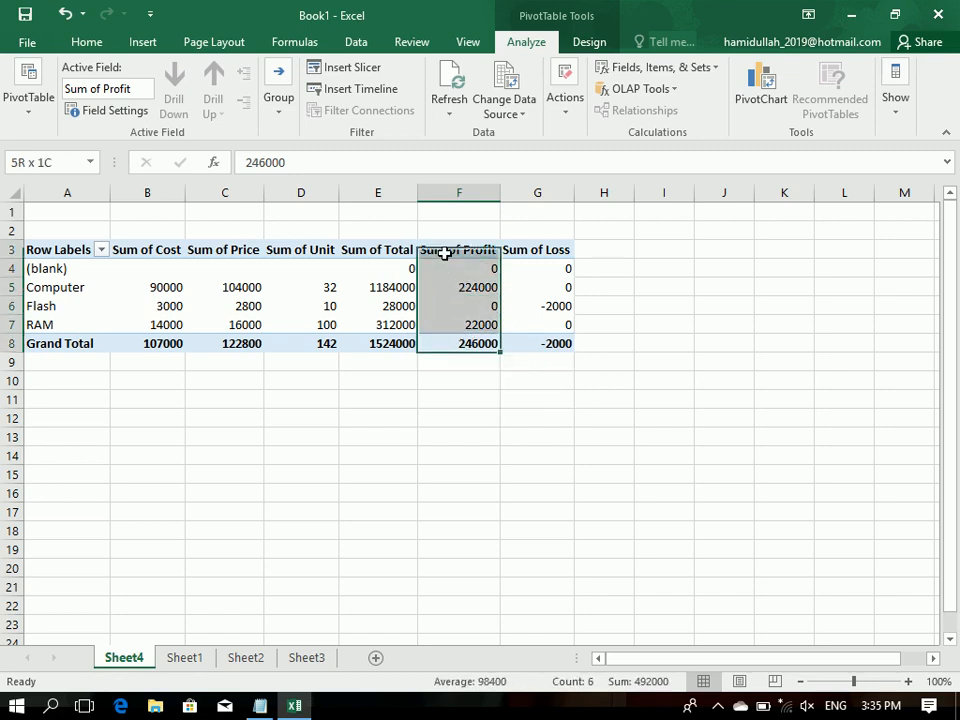
{"action": "left_click_drag", "start_coordinate": [40, 256], "coordinate": [64, 306]}
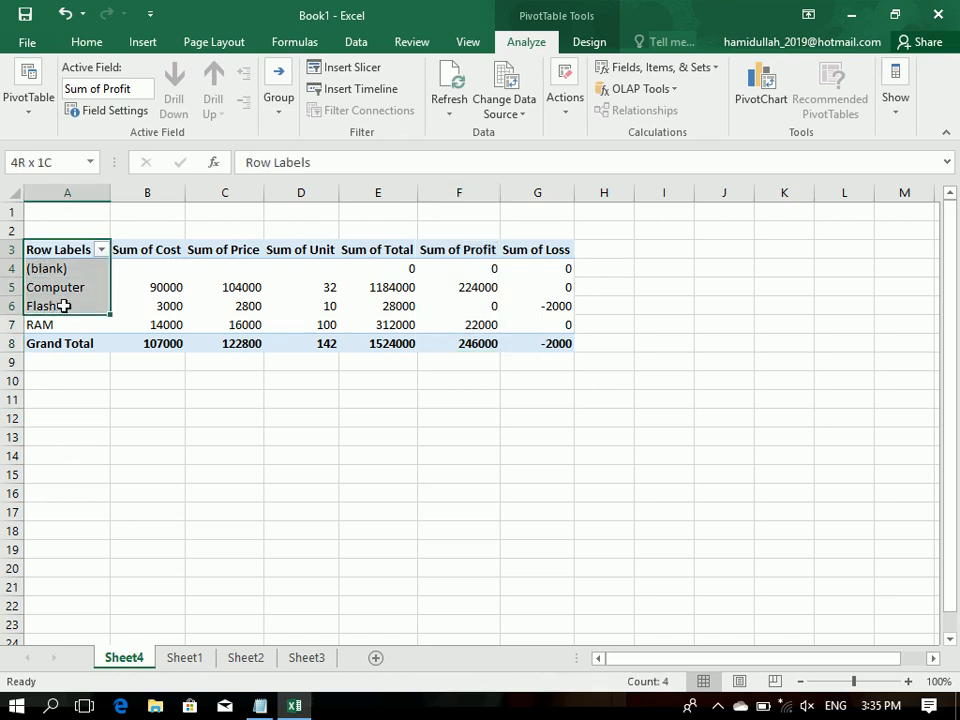
Step: On Sheet1, start a sales record in row 13 by entering the customer's name
{"action": "left_click", "coordinate": [186, 658]}
{"action": "left_click", "coordinate": [119, 330]}
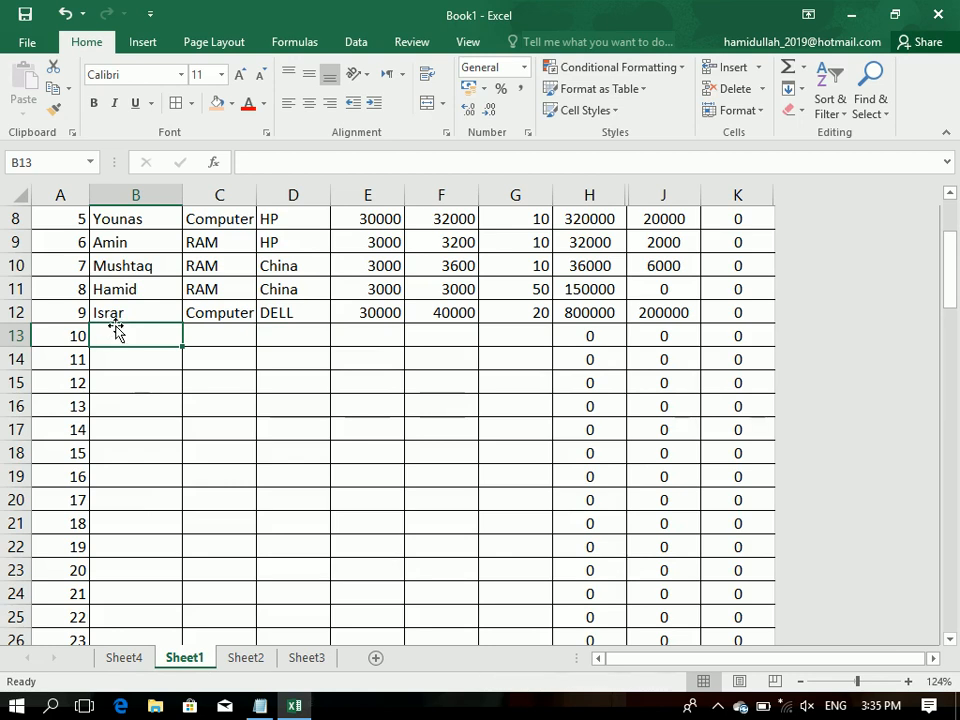
{"action": "type", "text": "Mansoor"}
{"action": "key", "text": "Tab"}
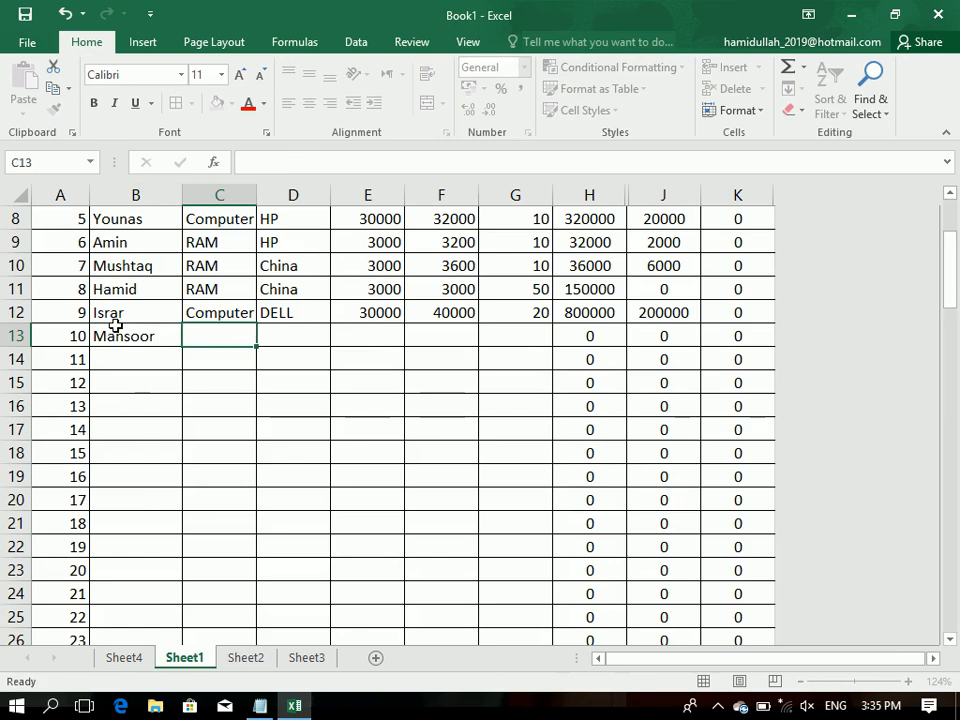
Step: Enter product Charger and model DELL for the sales record in row 13
{"action": "type", "text": "Chra"}
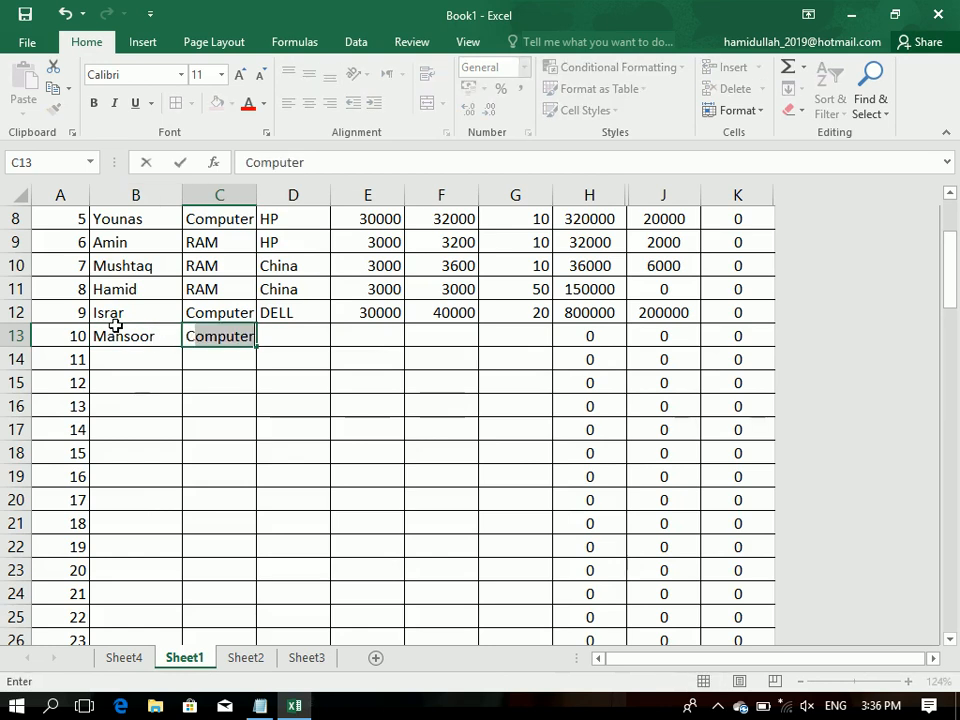
{"action": "key", "text": "BackSpace"}
{"action": "key", "text": "BackSpace"}
{"action": "type", "text": "arhg"}
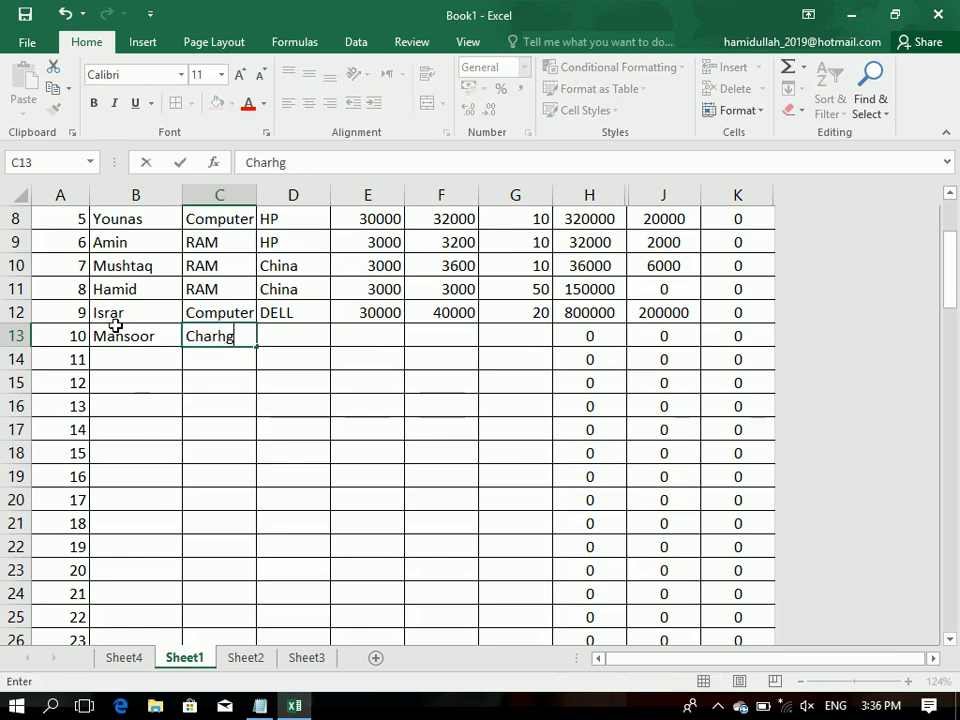
{"action": "key", "text": "BackSpace"}
{"action": "key", "text": "BackSpace"}
{"action": "type", "text": "ger"}
{"action": "key", "text": "Tab"}
{"action": "type", "text": "D"}
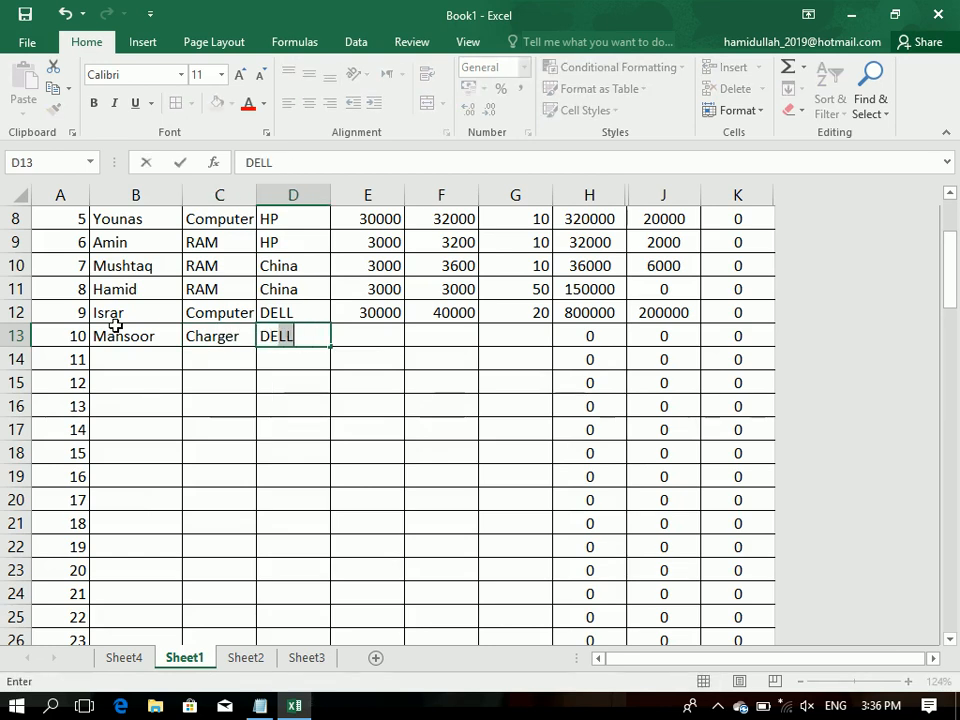
{"action": "key", "text": "Tab"}
Step: Complete row 13 of the sales table with cost 3000, price 3500 and unit 10
{"action": "type", "text": "3000"}
{"action": "key", "text": "Tab"}
{"action": "type", "text": "3540"}
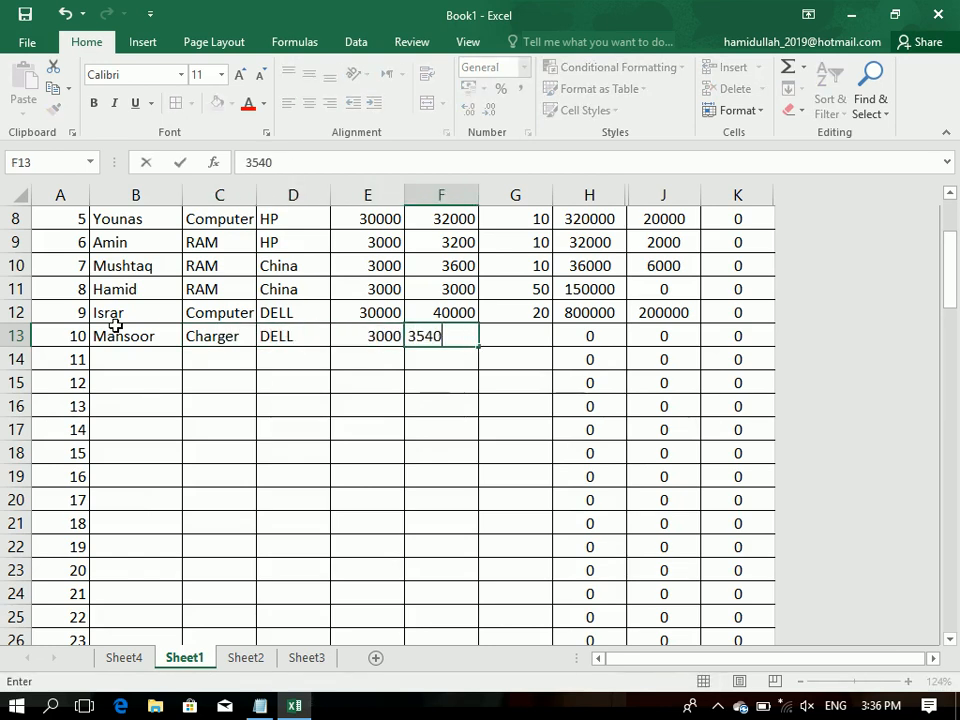
{"action": "key", "text": "BackSpace"}
{"action": "key", "text": "BackSpace"}
{"action": "key", "text": "Tab"}
{"action": "type", "text": "120"}
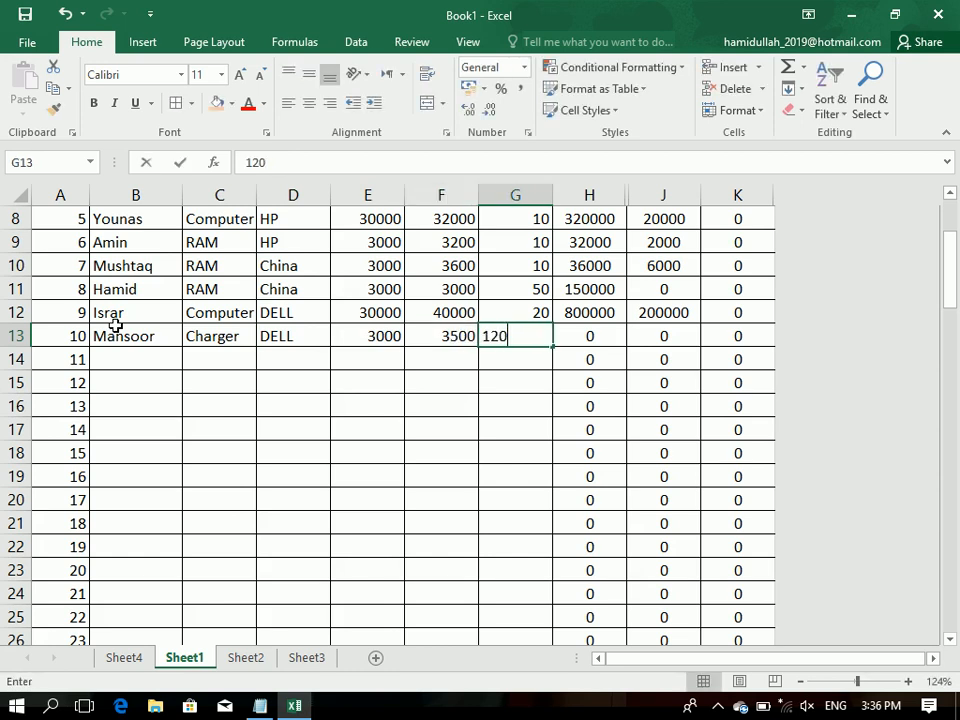
{"action": "key", "text": "BackSpace"}
{"action": "key", "text": "Return"}
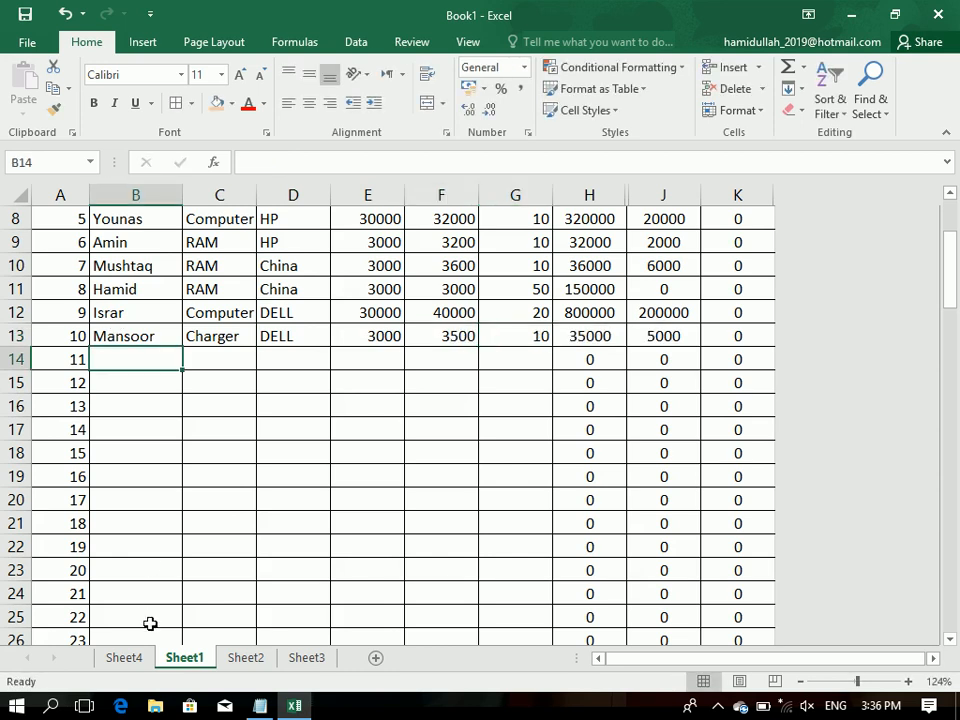
Step: Refresh the PivotTable on Sheet4 with the new Charger record and select the Charger row
{"action": "left_click", "coordinate": [124, 657]}
{"action": "left_click_drag", "start_coordinate": [64, 251], "coordinate": [528, 333]}
{"action": "left_click", "coordinate": [520, 44]}
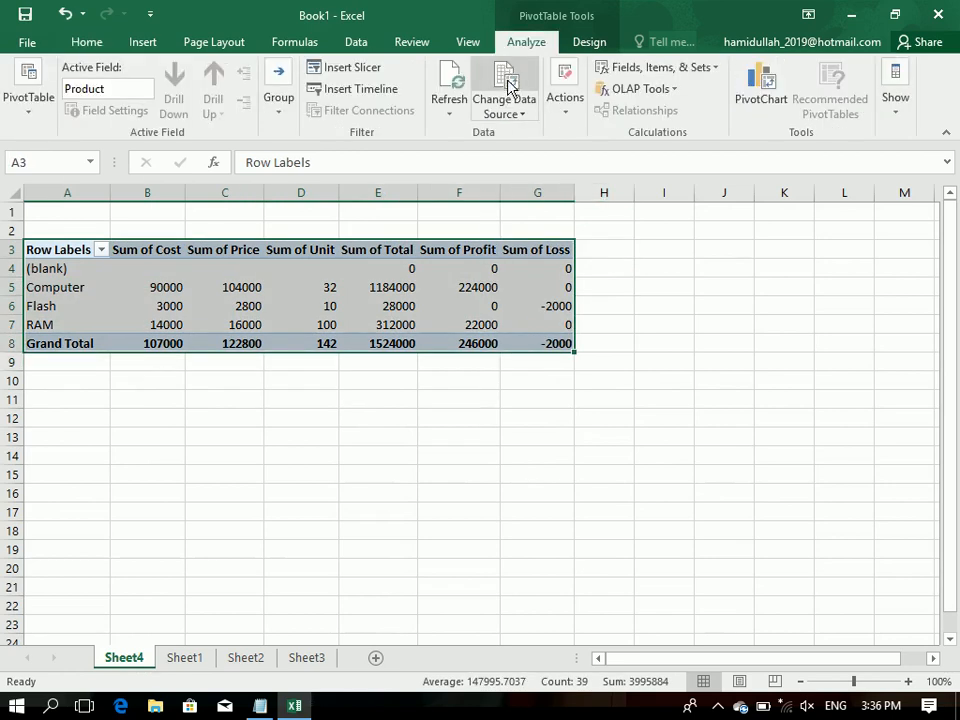
{"action": "left_click", "coordinate": [447, 88]}
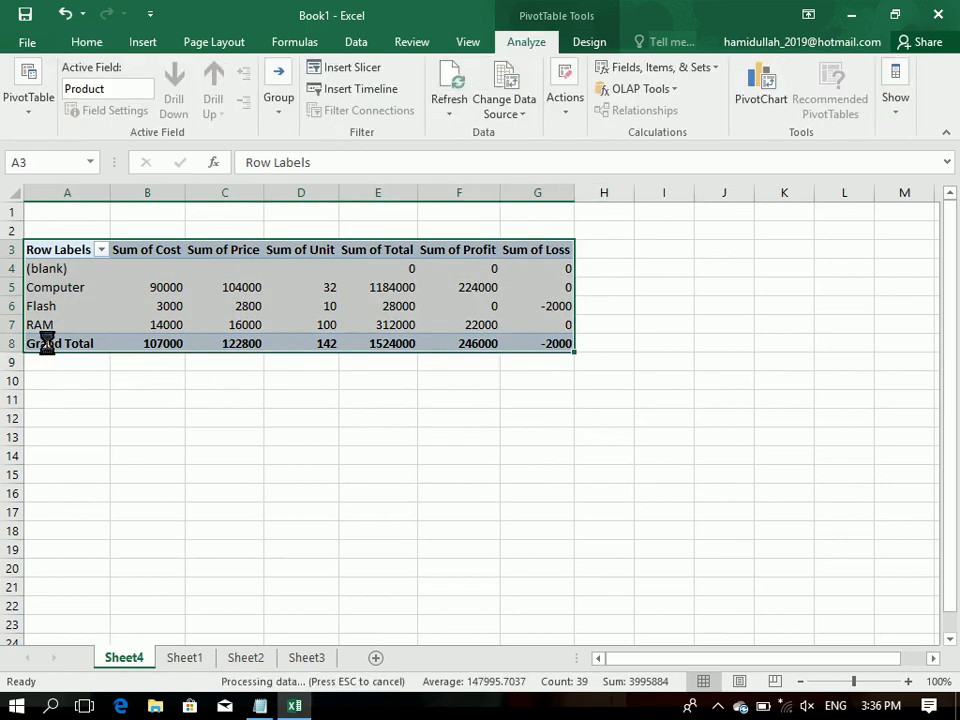
{"action": "left_click", "coordinate": [36, 286]}
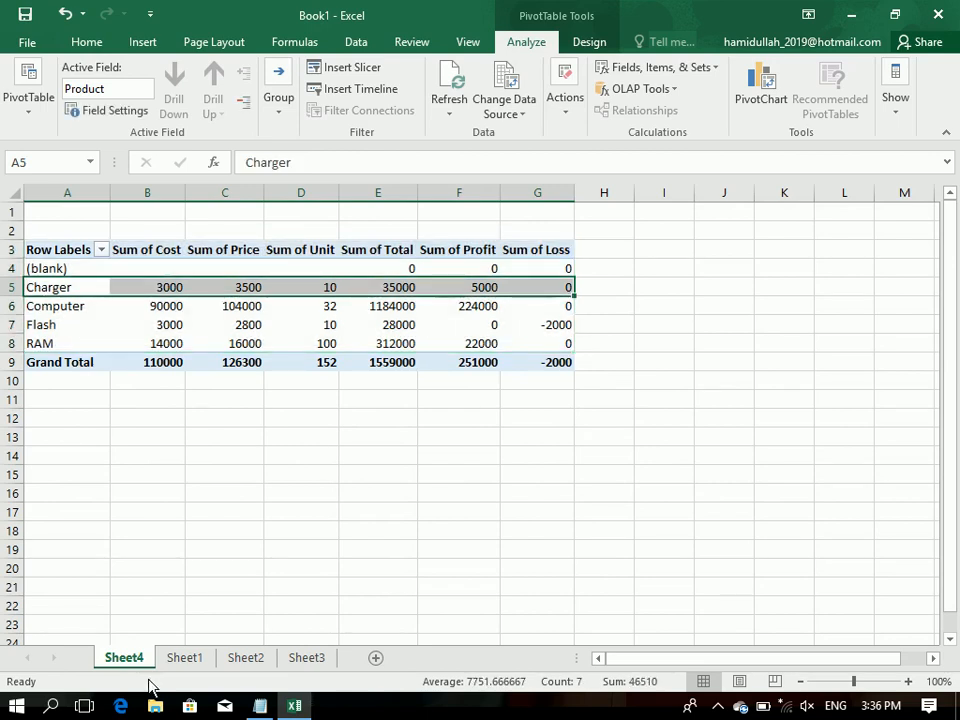
Step: On Sheet1, start a sales record in row 14 with the customer's name, product hdd and model DELL
{"action": "left_click", "coordinate": [178, 660]}
{"action": "type", "text": "m"}
{"action": "key", "text": "Tab"}
{"action": "key", "text": "shift+Tab"}
{"action": "type", "text": "mAN"}
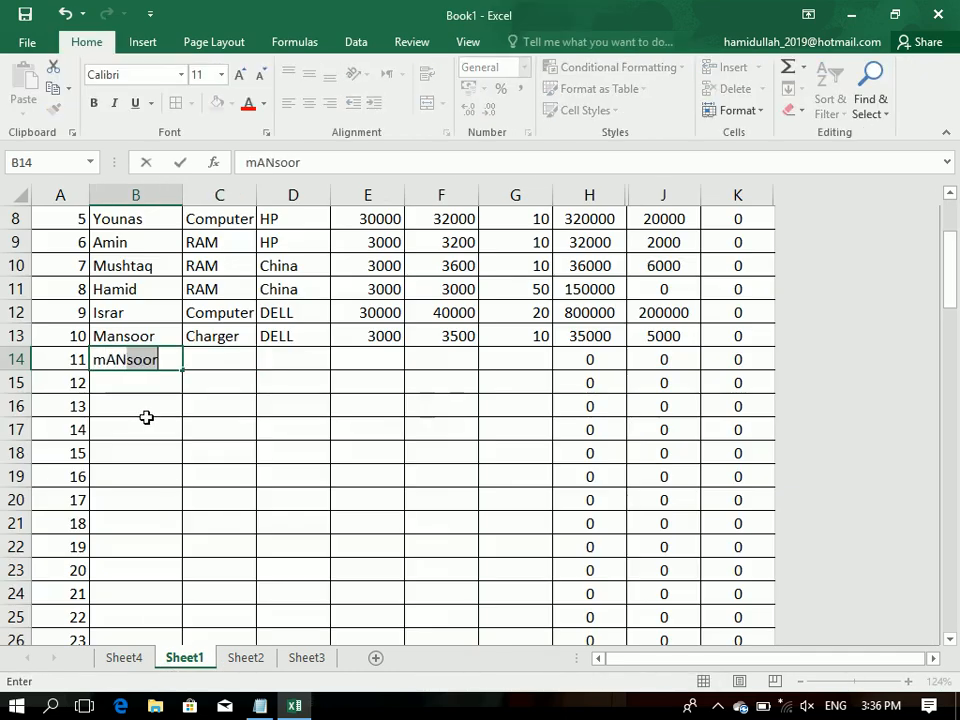
{"action": "key", "text": "Tab"}
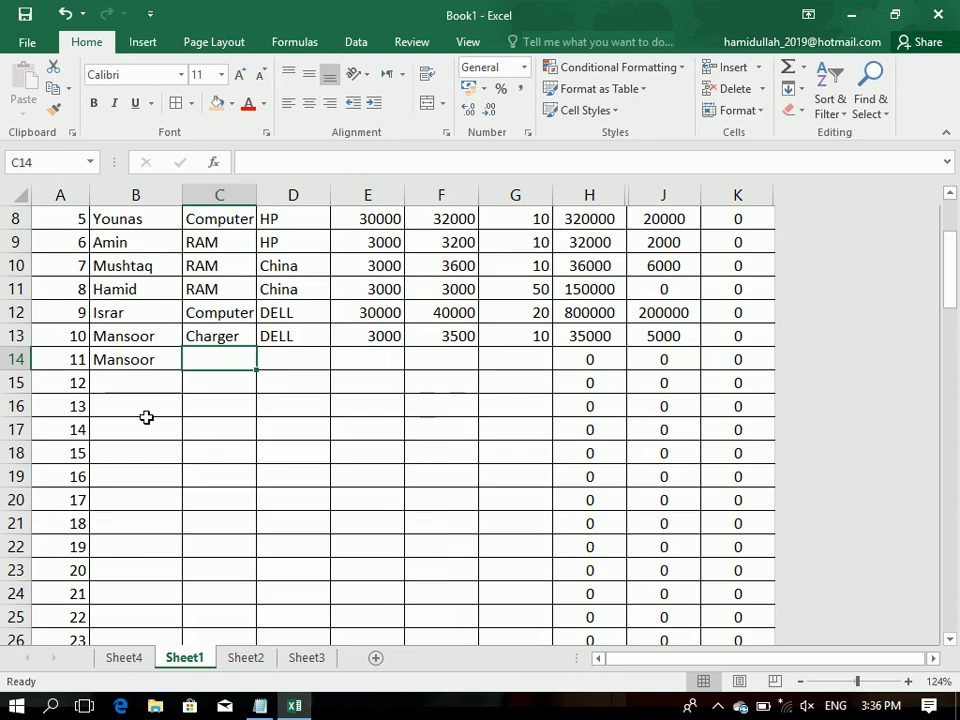
{"action": "type", "text": "hdd"}
{"action": "key", "text": "Tab"}
{"action": "type", "text": "d"}
{"action": "key", "text": "Tab"}
Step: Complete row 14 of the sales table with cost 3000, price 4000 and unit 3
{"action": "type", "text": "3000"}
{"action": "key", "text": "Tab"}
{"action": "type", "text": "300"}
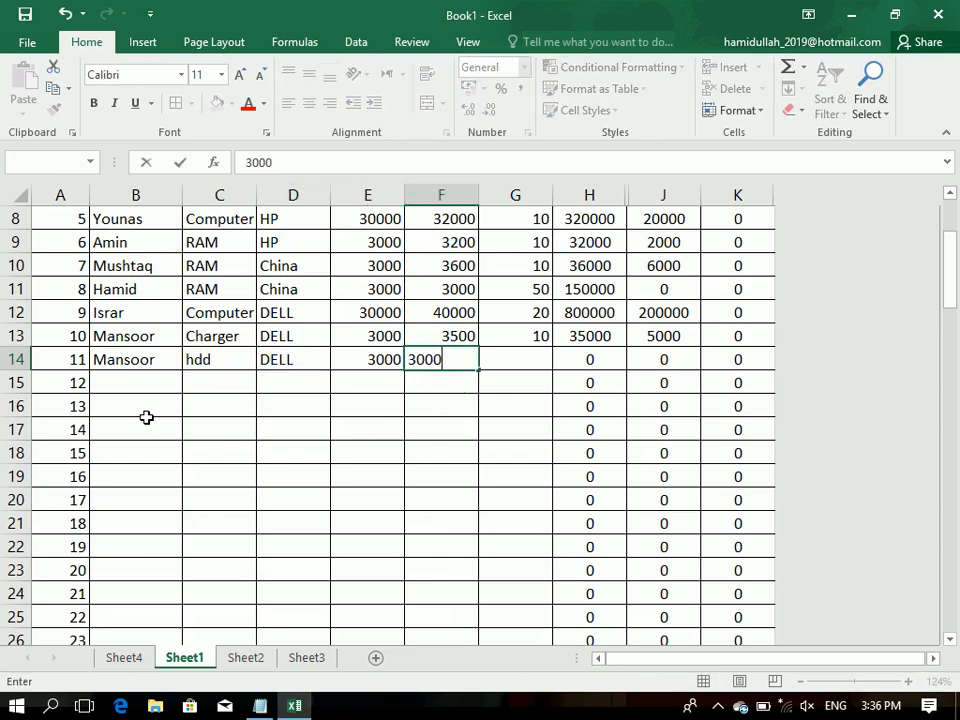
{"action": "type", "text": "0"}
{"action": "key", "text": "Tab"}
{"action": "type", "text": "3"}
{"action": "key", "text": "shift+Tab"}
{"action": "type", "text": "4000"}
{"action": "key", "text": "ctrl+Return"}
{"action": "key", "text": "Tab"}
Step: Start a sales record in row 15 with a new customer's name, product Mouse and model DELL
{"action": "key", "text": "Down"}
{"action": "key", "text": "Left"}
{"action": "key", "text": "Left"}
{"action": "key", "text": "Left"}
{"action": "key", "text": "Left"}
{"action": "key", "text": "Left"}
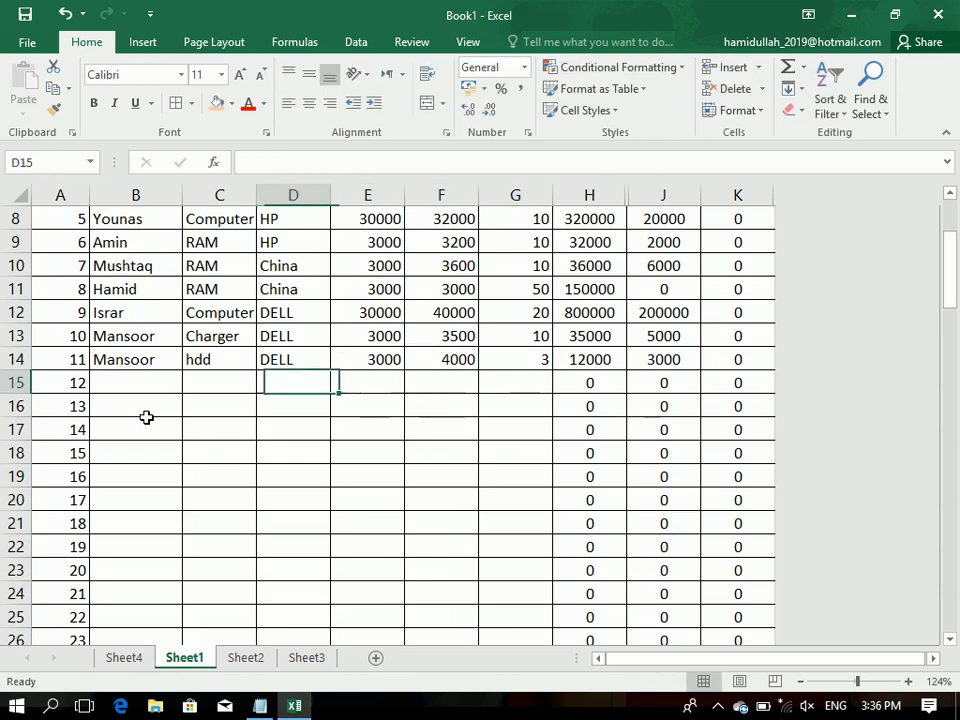
{"action": "type", "text": "mIRWAIS"}
{"action": "key", "text": "Tab"}
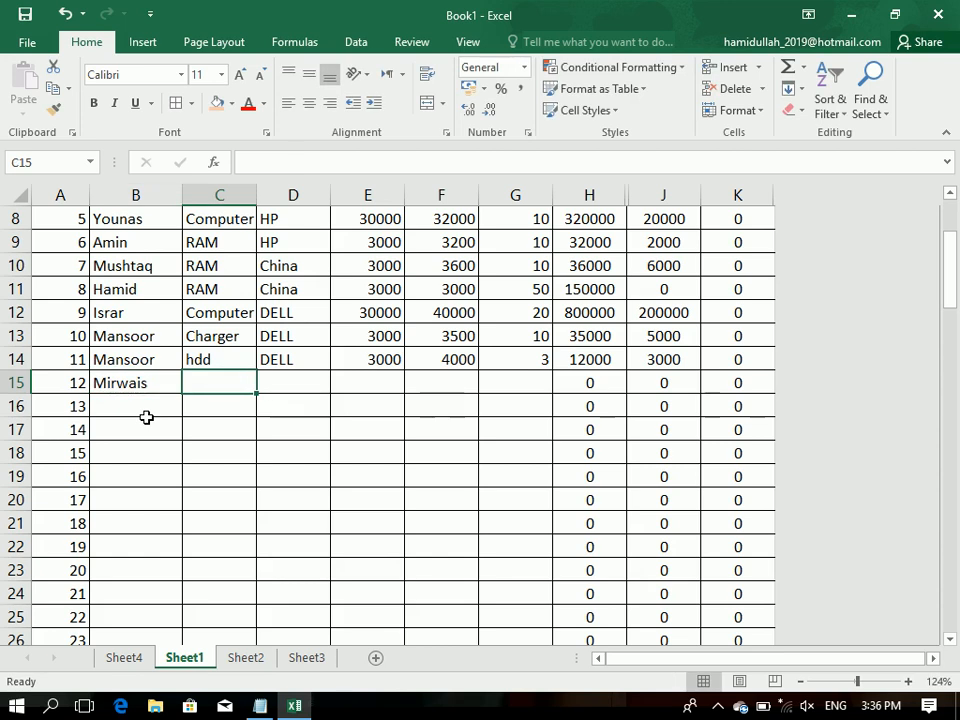
{"action": "type", "text": "Mouse"}
{"action": "key", "text": "Tab"}
{"action": "type", "text": "D"}
{"action": "key", "text": "Tab"}
Step: Complete row 15 of the sales table with cost 3000, price 4000 and unit 23
{"action": "type", "text": "3000"}
{"action": "key", "text": "Tab"}
{"action": "type", "text": "4000"}
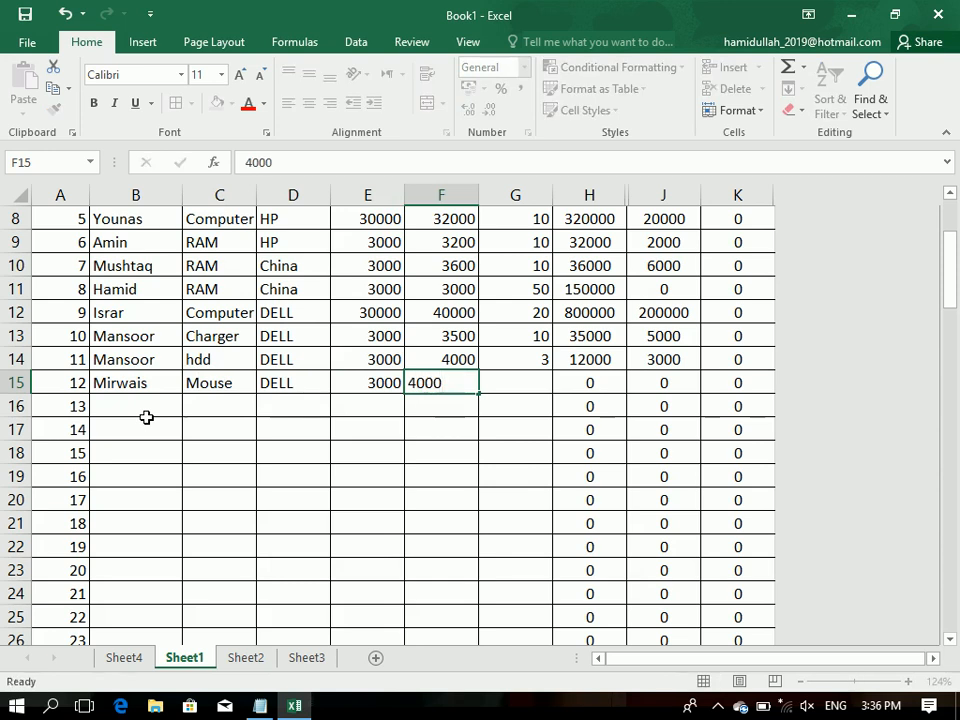
{"action": "key", "text": "Tab"}
{"action": "type", "text": "23"}
{"action": "key", "text": "Return"}
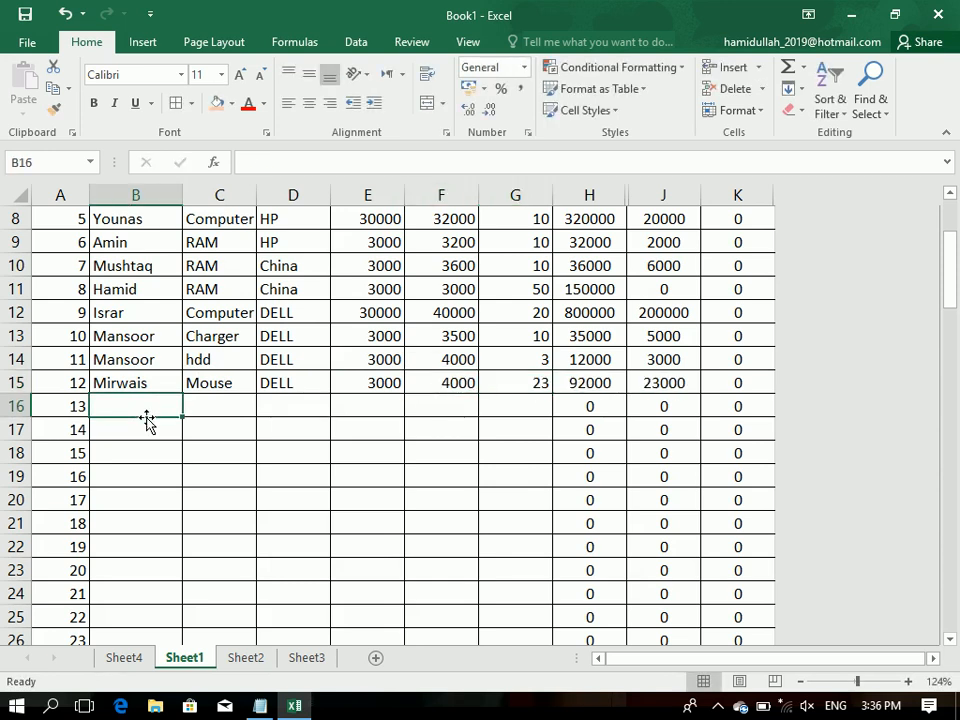
Step: Start a sales record in row 16 with the customer's name, product Keyboard and model DELL
{"action": "type", "text": "mirwais"}
{"action": "key", "text": "Tab"}
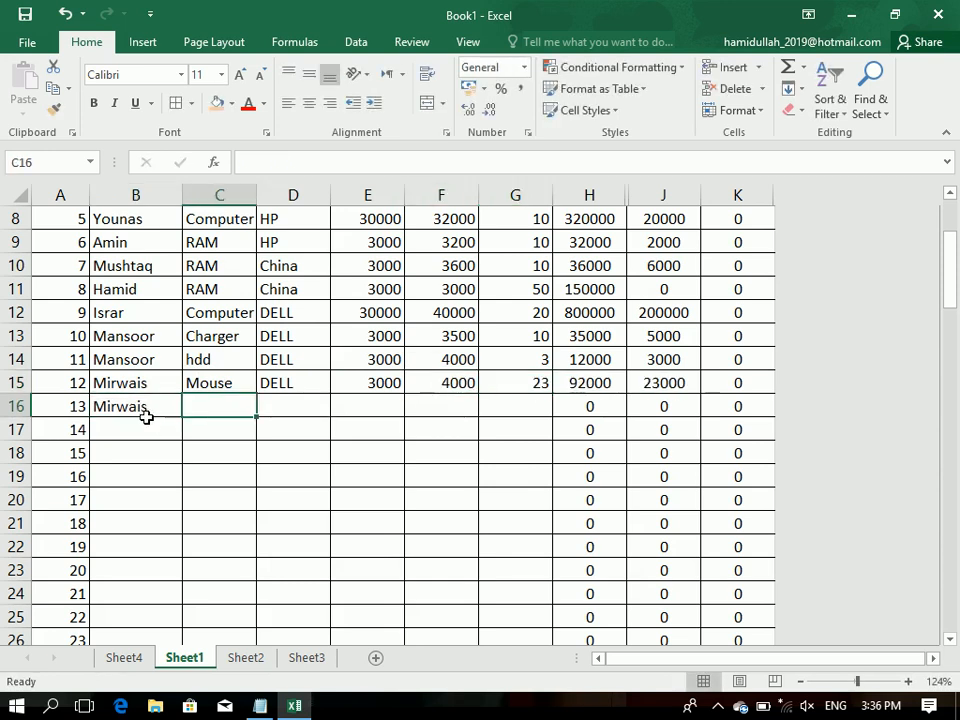
{"action": "type", "text": "jK"}
{"action": "key", "text": "BackSpace"}
{"action": "type", "text": "kEYBOARD"}
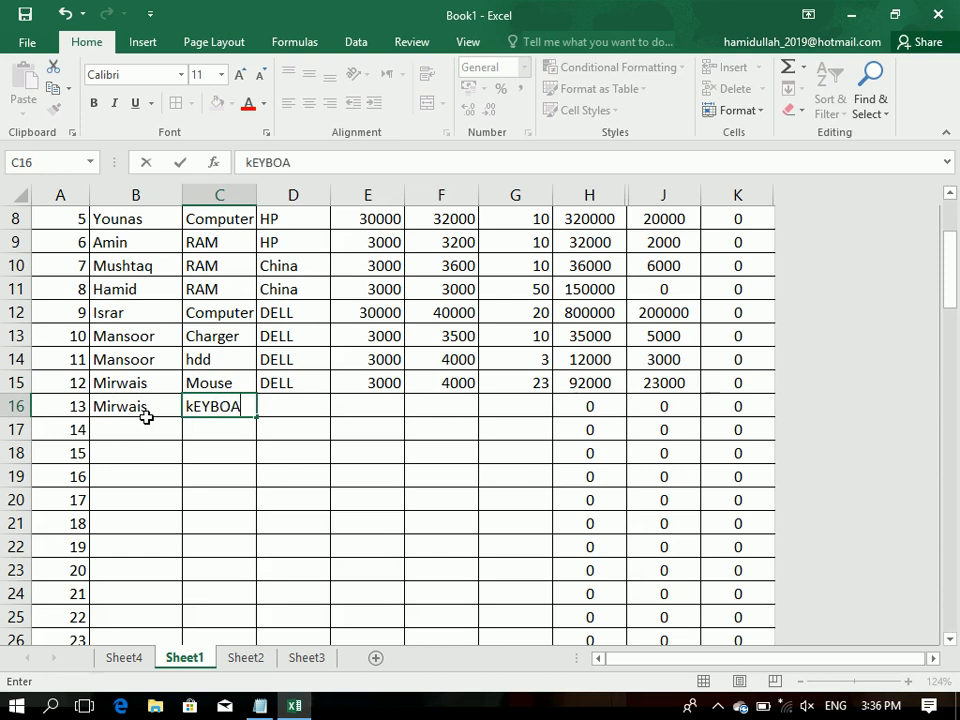
{"action": "key", "text": "Tab"}
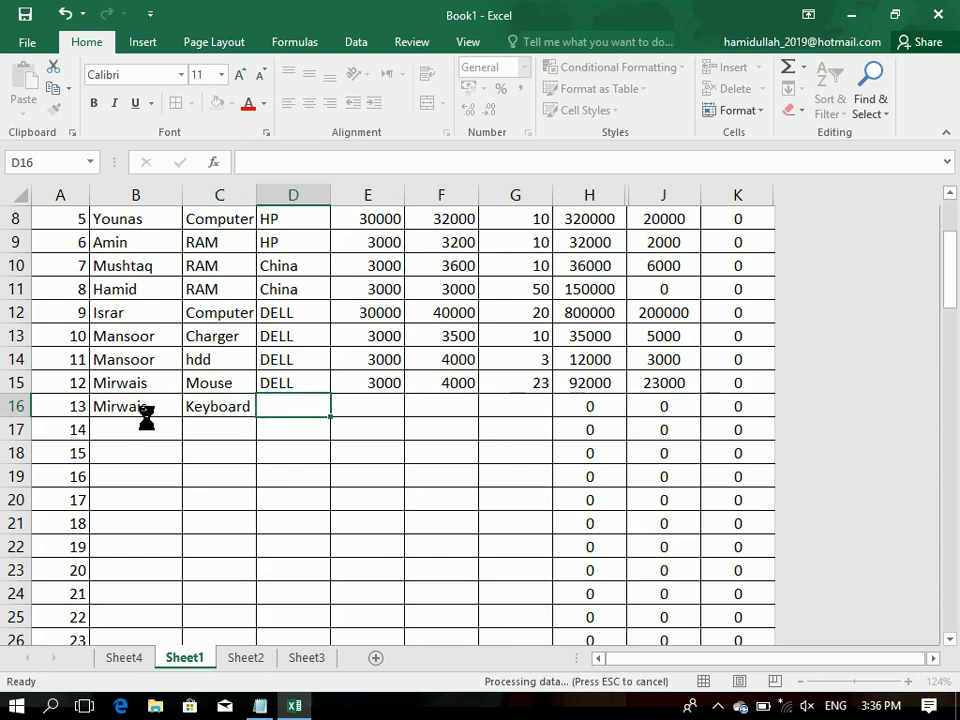
{"action": "type", "text": "DELL"}
{"action": "key", "text": "Tab"}
Step: Complete row 16 of the sales table with cost 30000, price 40000 and unit 10
{"action": "type", "text": "30000"}
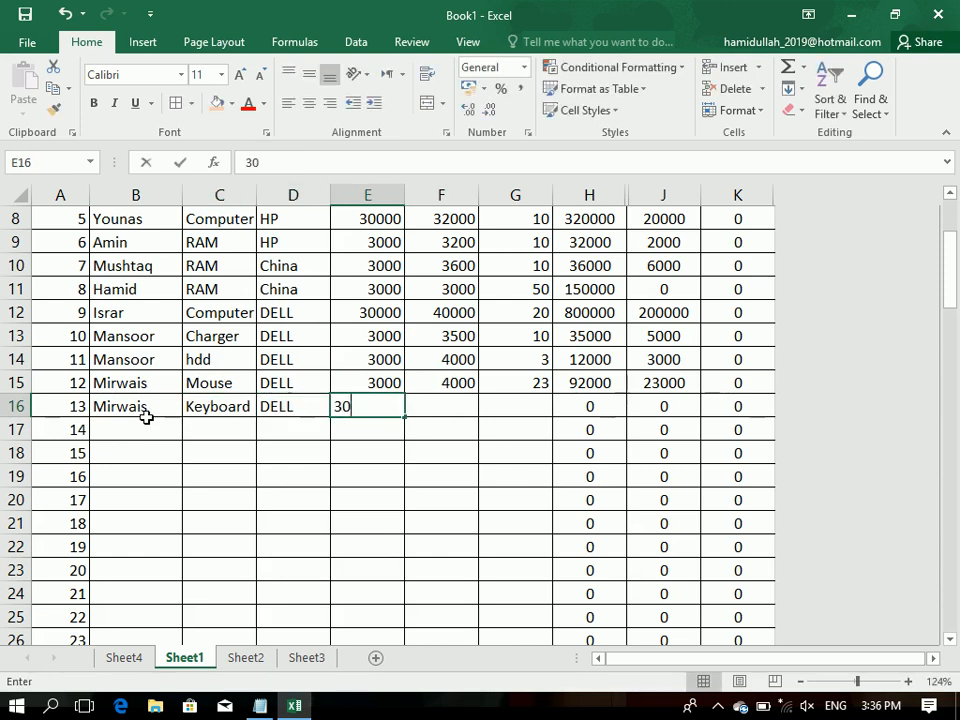
{"action": "key", "text": "Tab"}
{"action": "type", "text": "40000"}
{"action": "key", "text": "Tab"}
{"action": "type", "text": "10"}
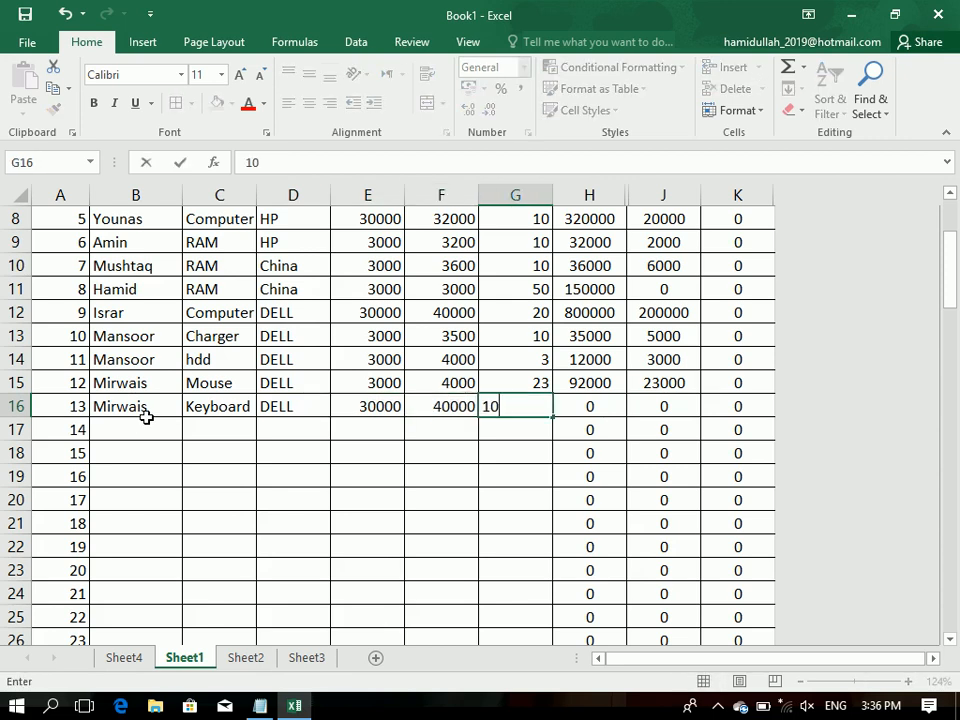
{"action": "key", "text": "Return"}
Step: Refresh the PivotTable on Sheet4 with the Keyboard record and select the product rows from Charger to RAM
{"action": "left_click", "coordinate": [150, 664]}
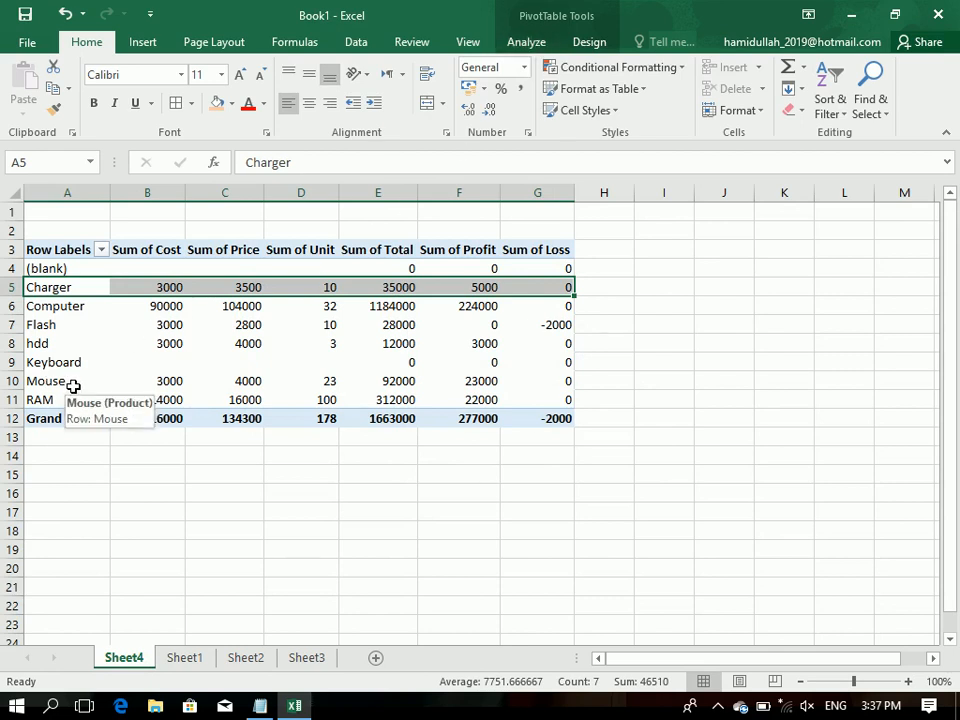
{"action": "left_click", "coordinate": [524, 42]}
{"action": "left_click", "coordinate": [449, 88]}
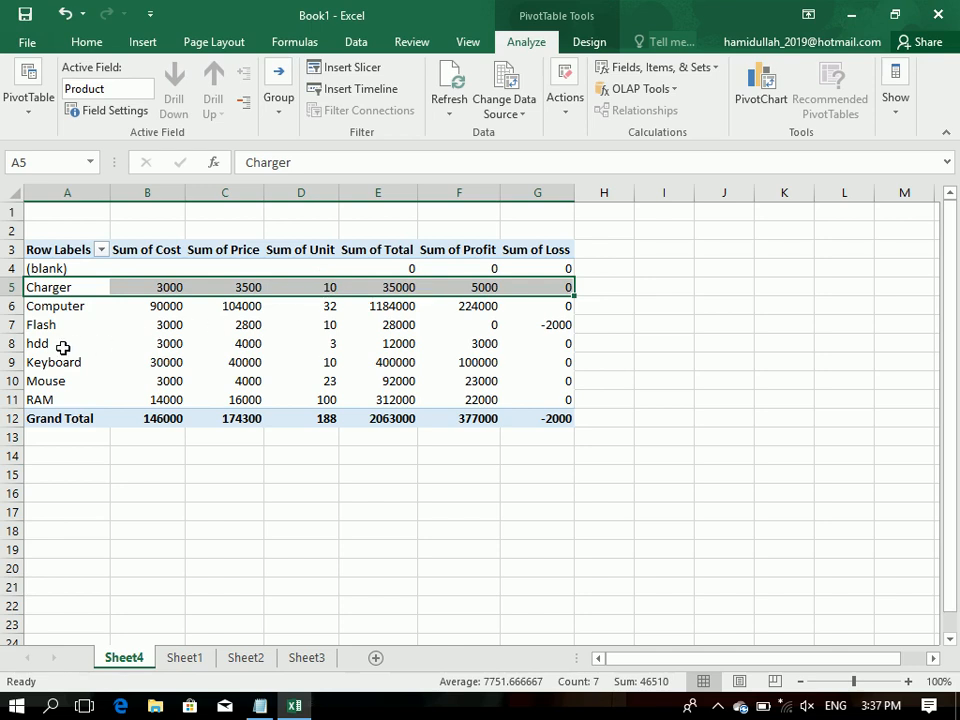
{"action": "left_click", "coordinate": [78, 394]}
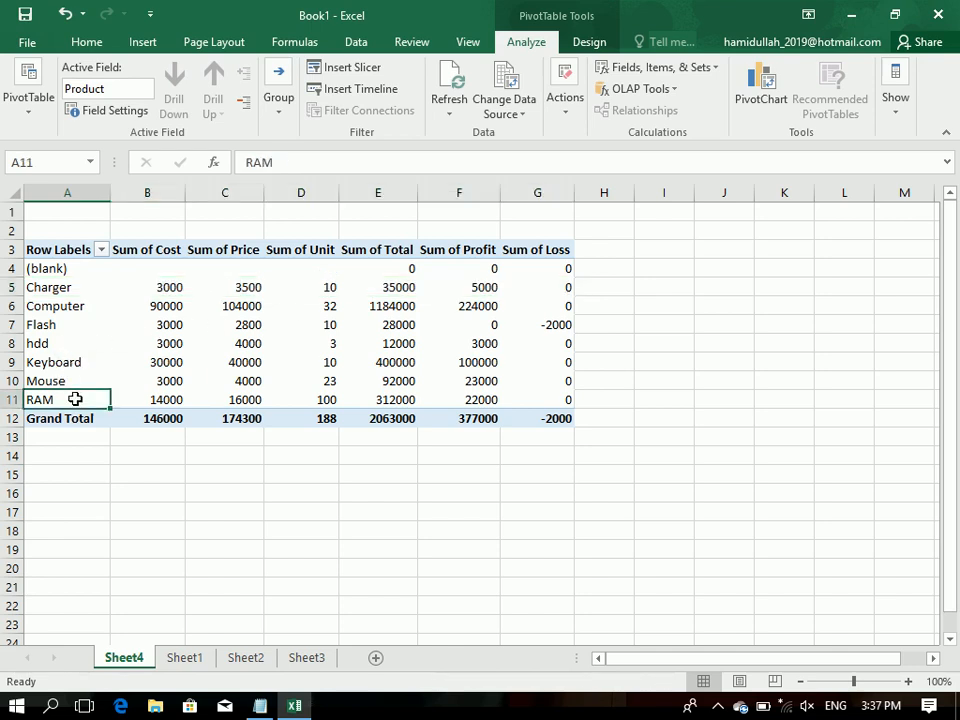
{"action": "left_click", "coordinate": [104, 469]}
{"action": "left_click_drag", "start_coordinate": [68, 287], "coordinate": [524, 399]}
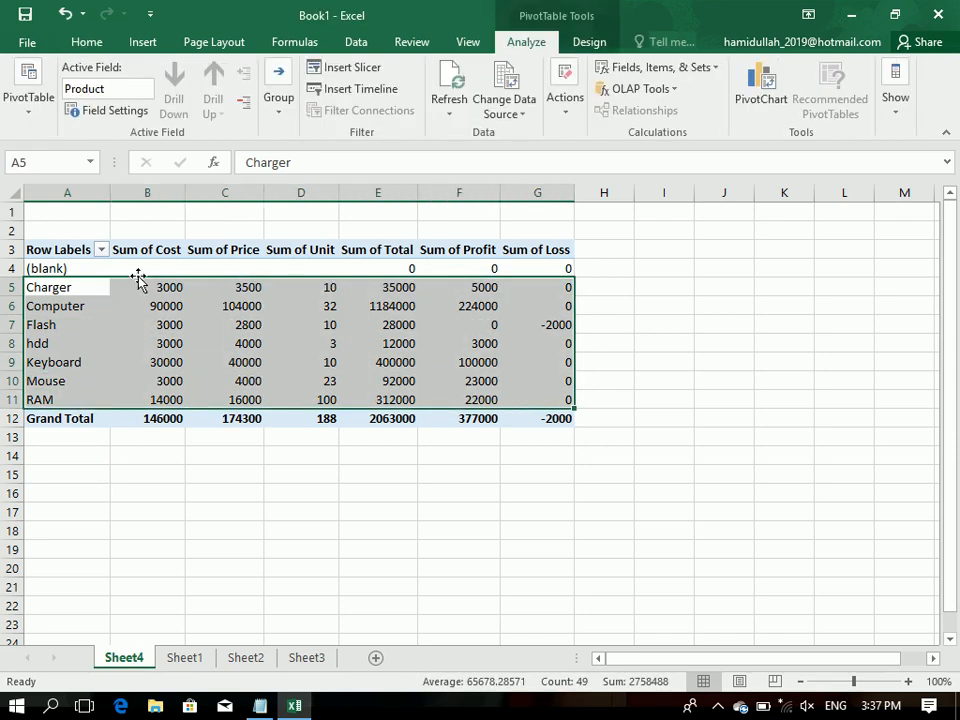
{"action": "left_click", "coordinate": [164, 250]}
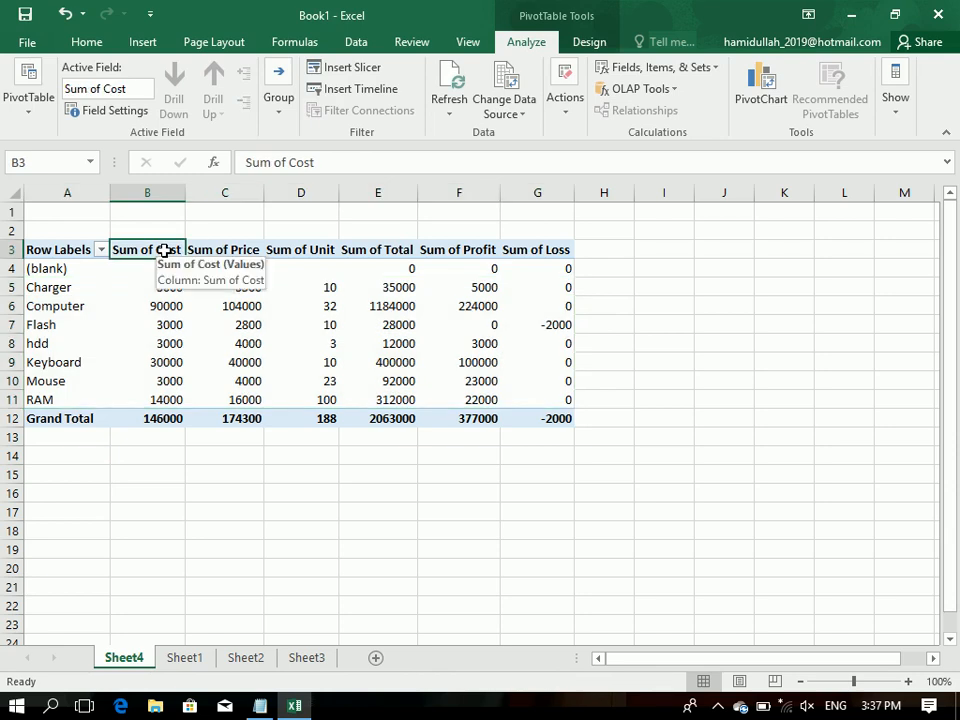
{"action": "double_click", "coordinate": [164, 250]}
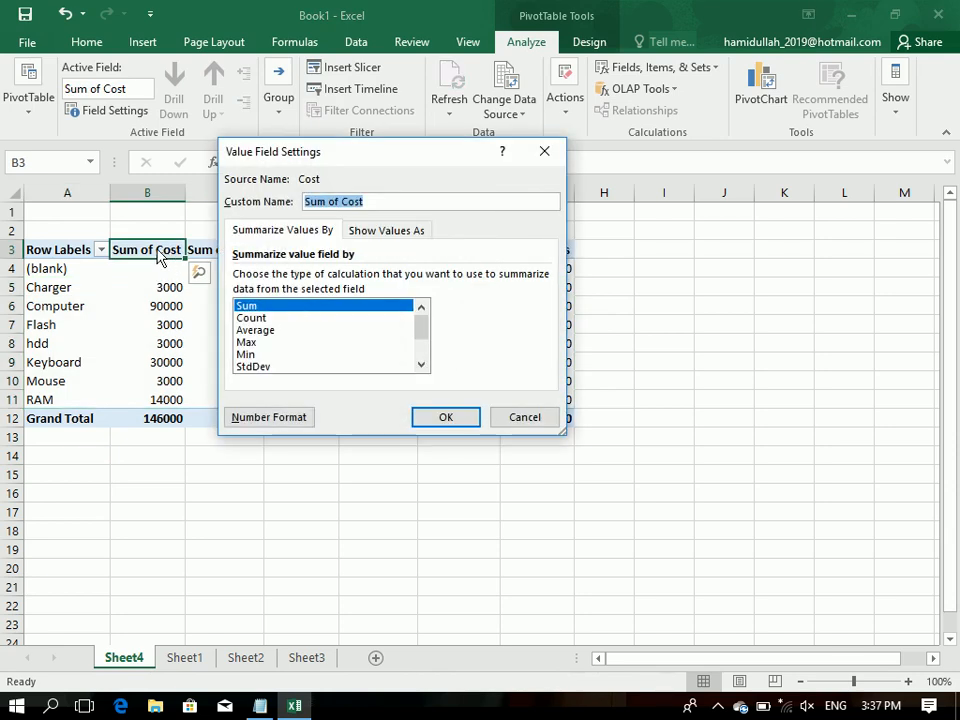
{"action": "left_click", "coordinate": [533, 158]}
Step: Check the Sum of Unit values for Charger, Computer, hdd, Keyboard and RAM in the PivotTable
{"action": "left_click", "coordinate": [320, 291]}
{"action": "left_click", "coordinate": [328, 304]}
{"action": "left_click", "coordinate": [328, 344]}
{"action": "left_click", "coordinate": [328, 362]}
{"action": "left_click", "coordinate": [327, 397]}
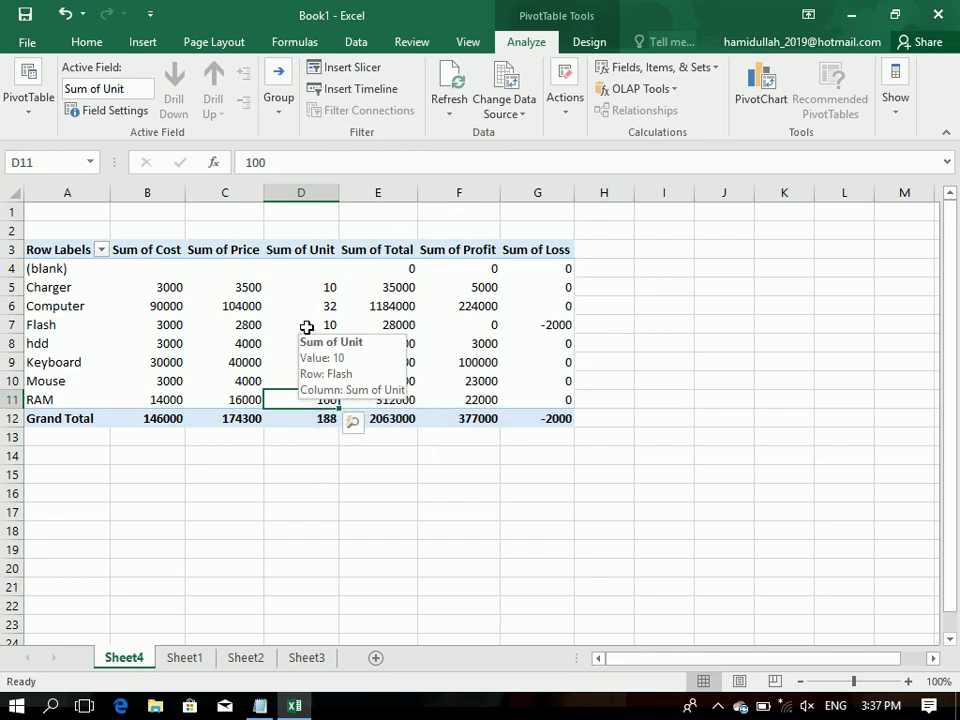
Step: Summarize the PivotTable's Cost field by Count and check the Computer row's value
{"action": "double_click", "coordinate": [156, 250]}
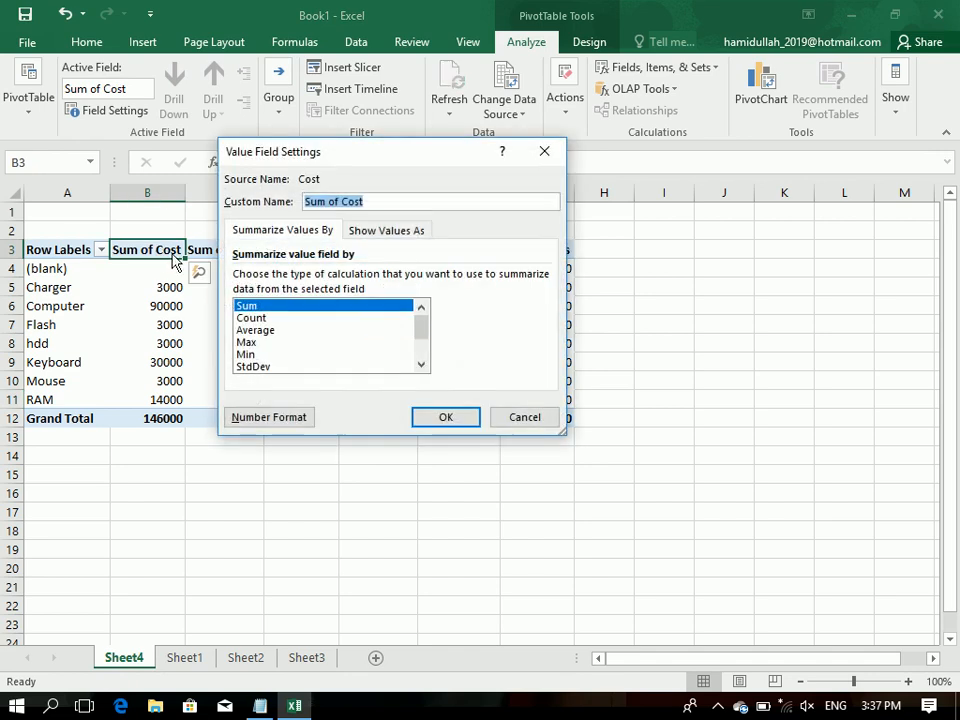
{"action": "double_click", "coordinate": [300, 318]}
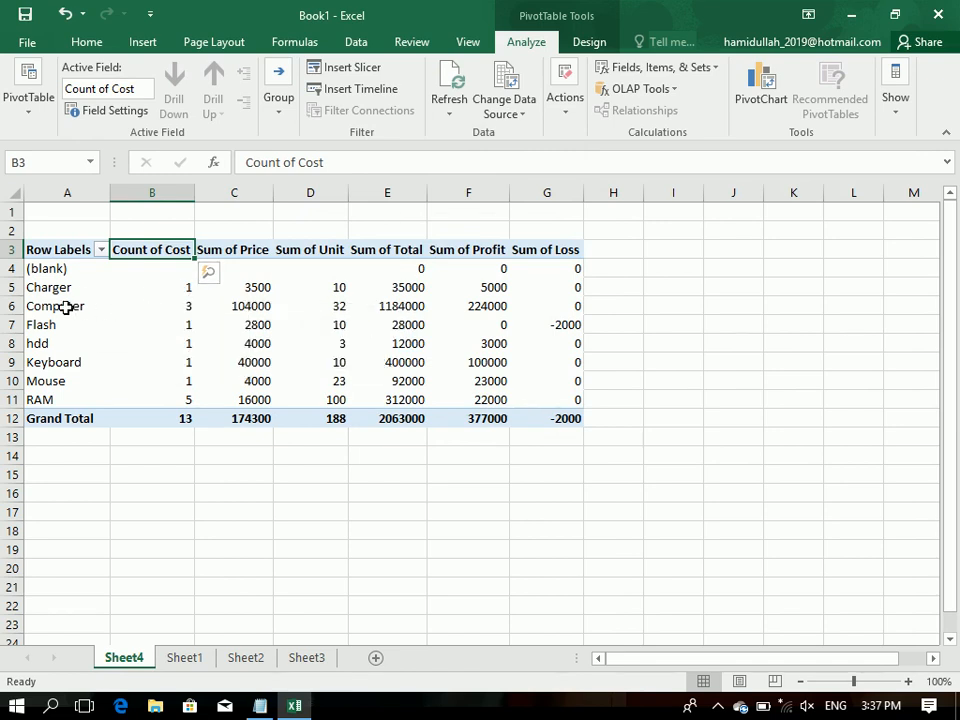
{"action": "left_click", "coordinate": [163, 310]}
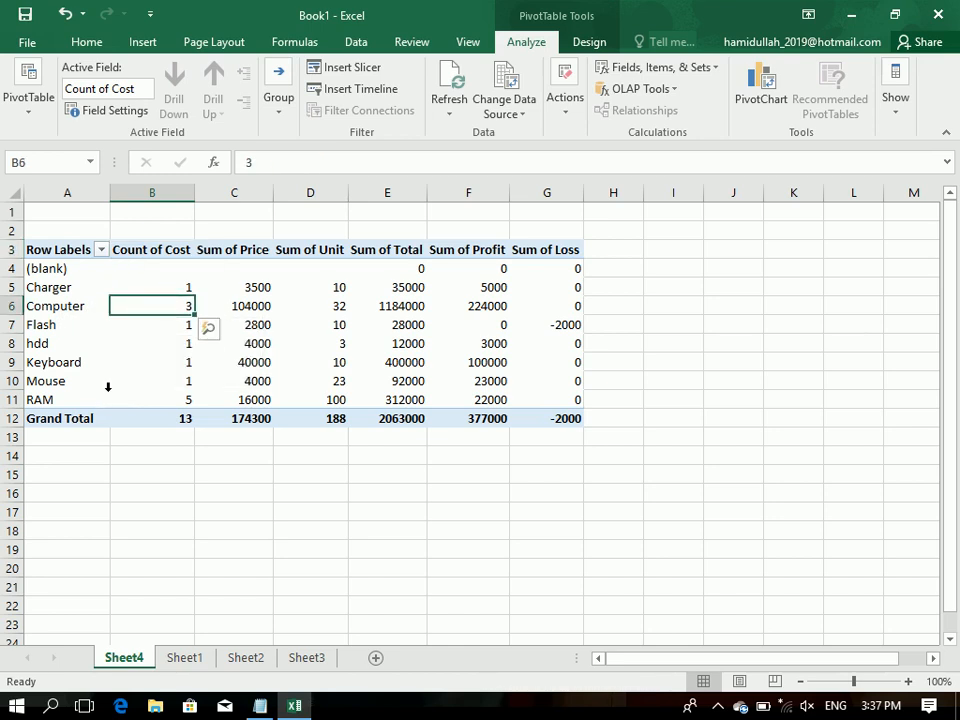
Step: Check the Count of Cost values for Keyboard and hdd and the (blank) row in the PivotTable
{"action": "left_click", "coordinate": [178, 325]}
{"action": "left_click", "coordinate": [171, 356]}
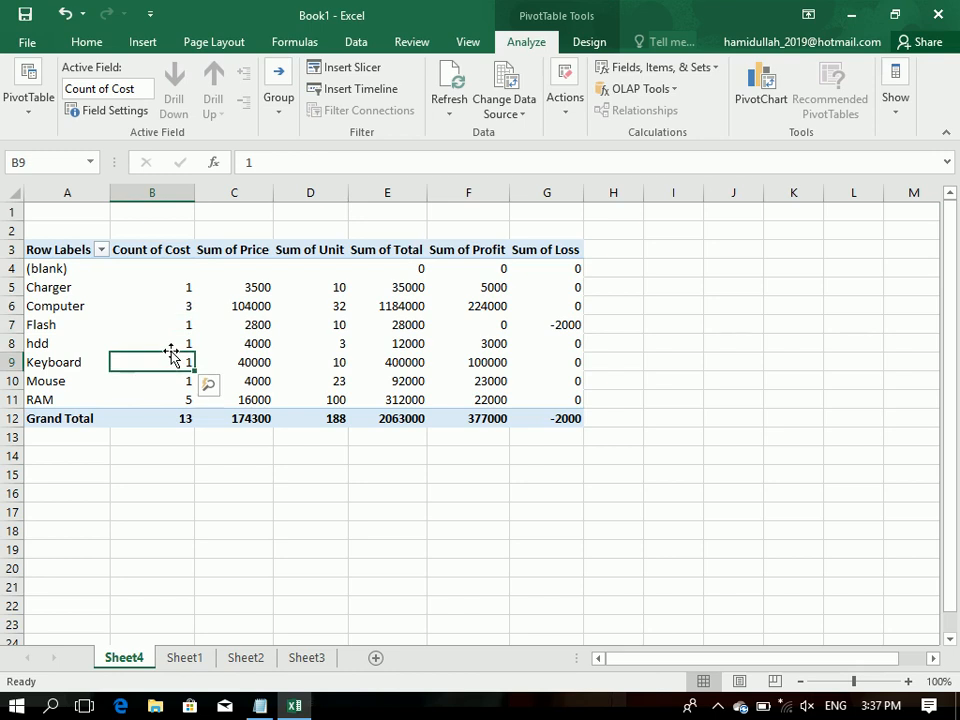
{"action": "left_click", "coordinate": [171, 346]}
{"action": "mouse_move", "coordinate": [171, 346]}
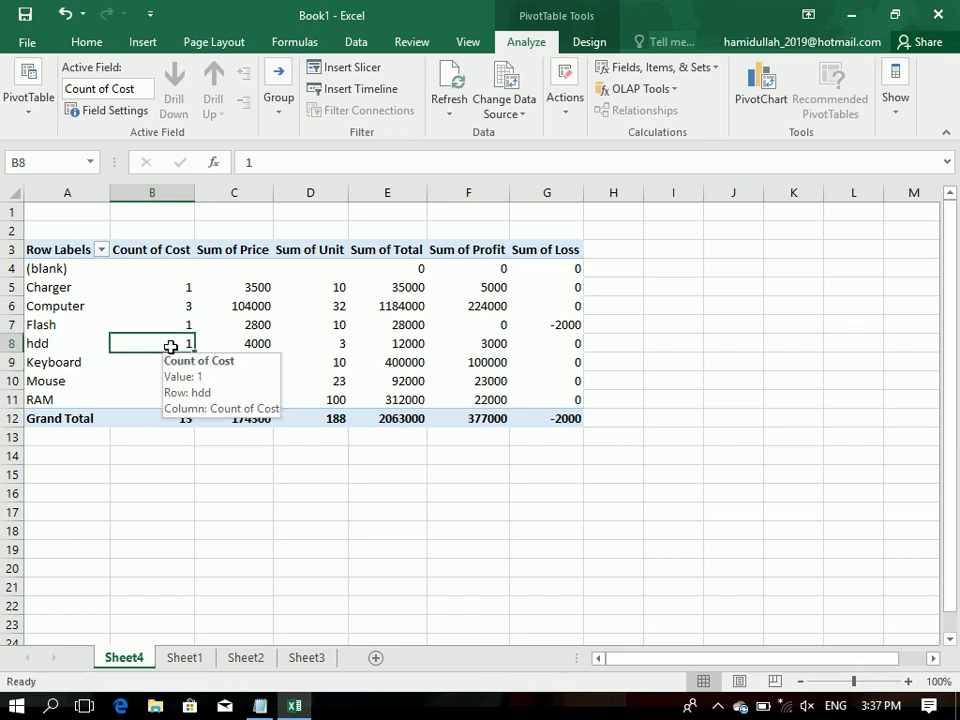
{"action": "left_click", "coordinate": [40, 273]}
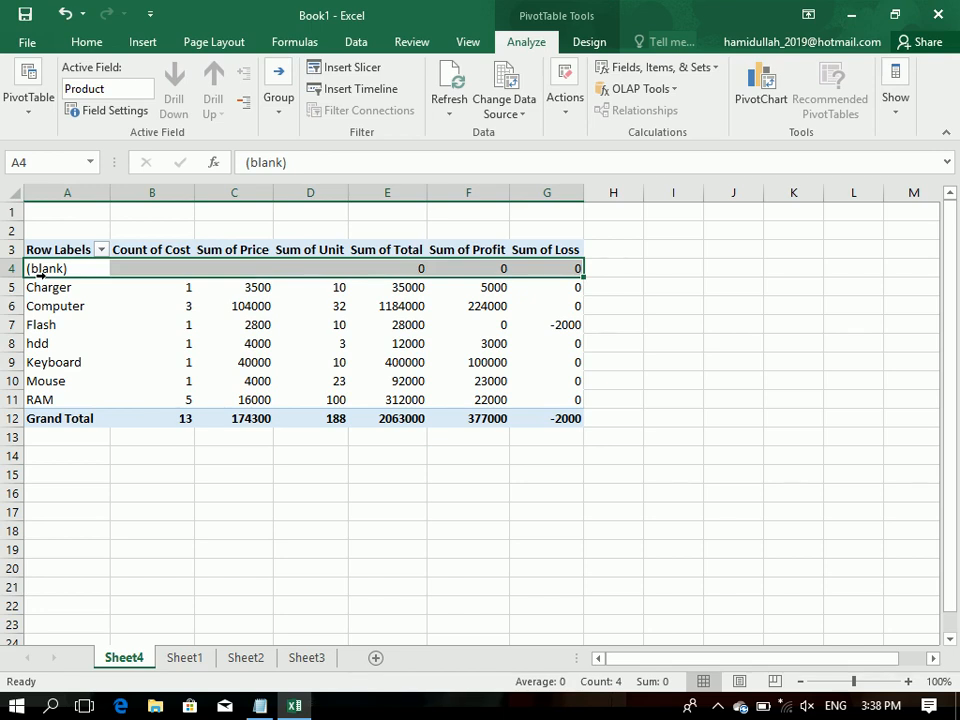
{"action": "left_click", "coordinate": [417, 502]}
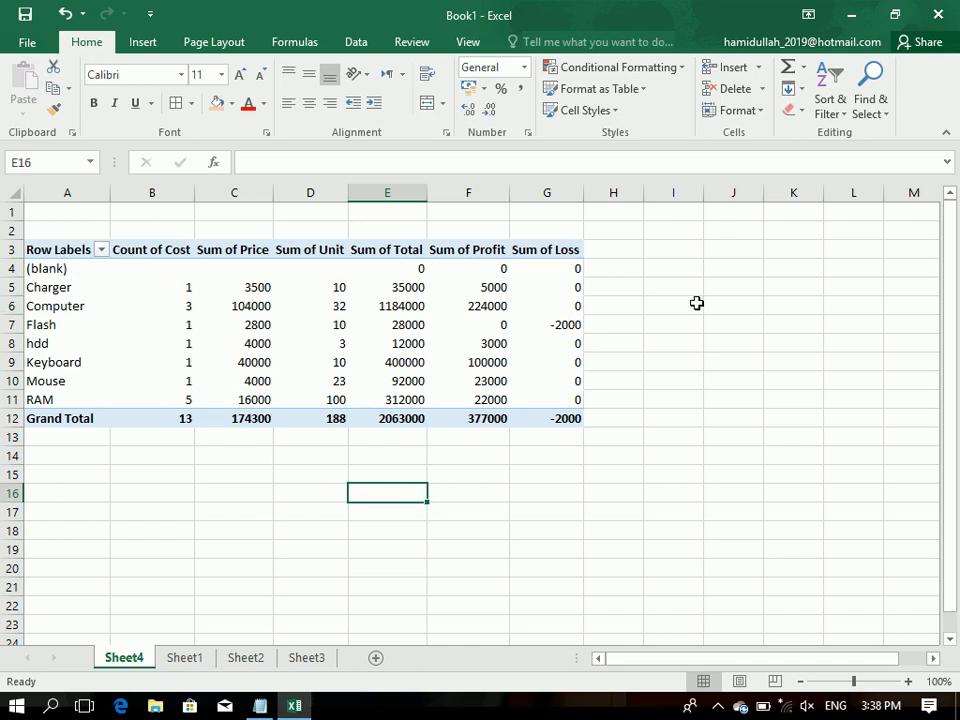
Step: Extract the source records behind the Charger row's Sum of Loss onto a new sheet
{"action": "double_click", "coordinate": [568, 289]}
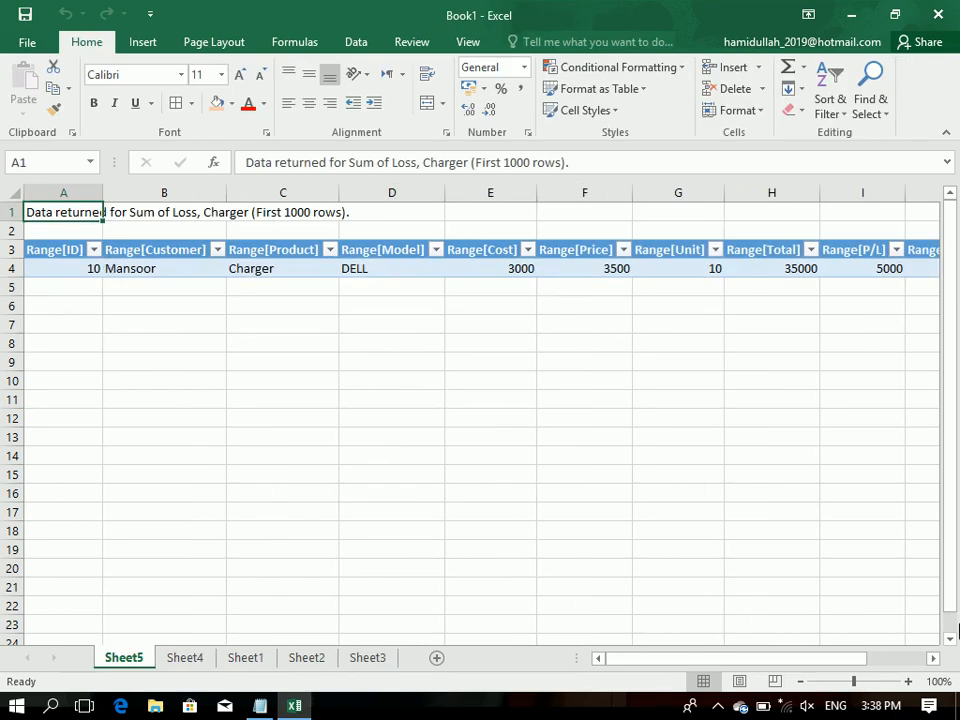
{"action": "left_click_drag", "start_coordinate": [847, 688], "coordinate": [845, 688]}
{"action": "left_click", "coordinate": [401, 420]}
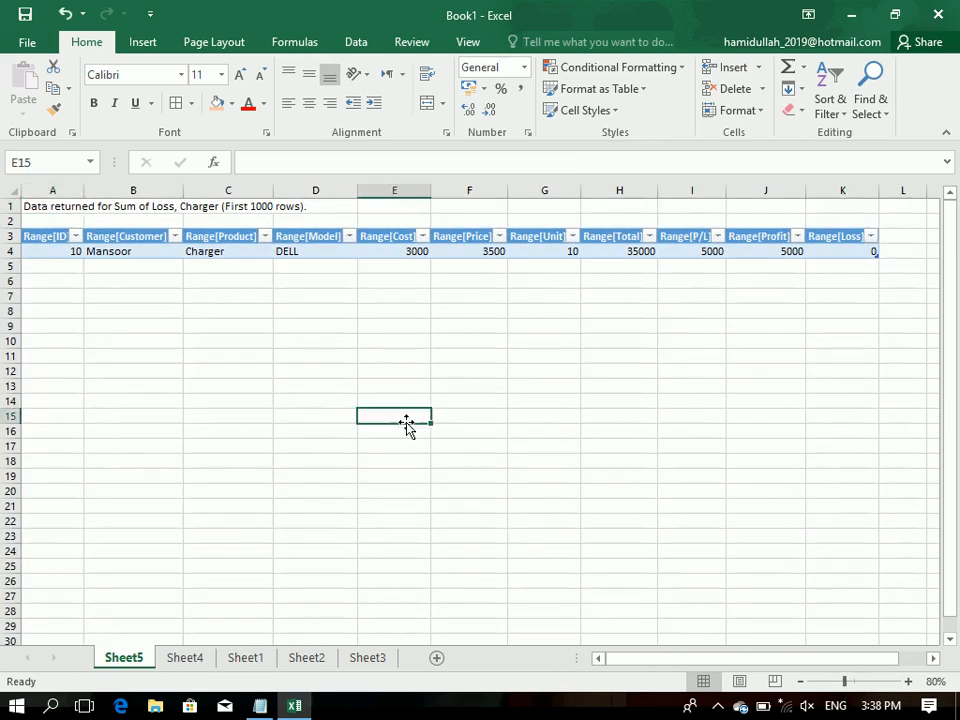
Step: Rename the new Charger detail sheet as Charger
{"action": "right_click", "coordinate": [131, 668]}
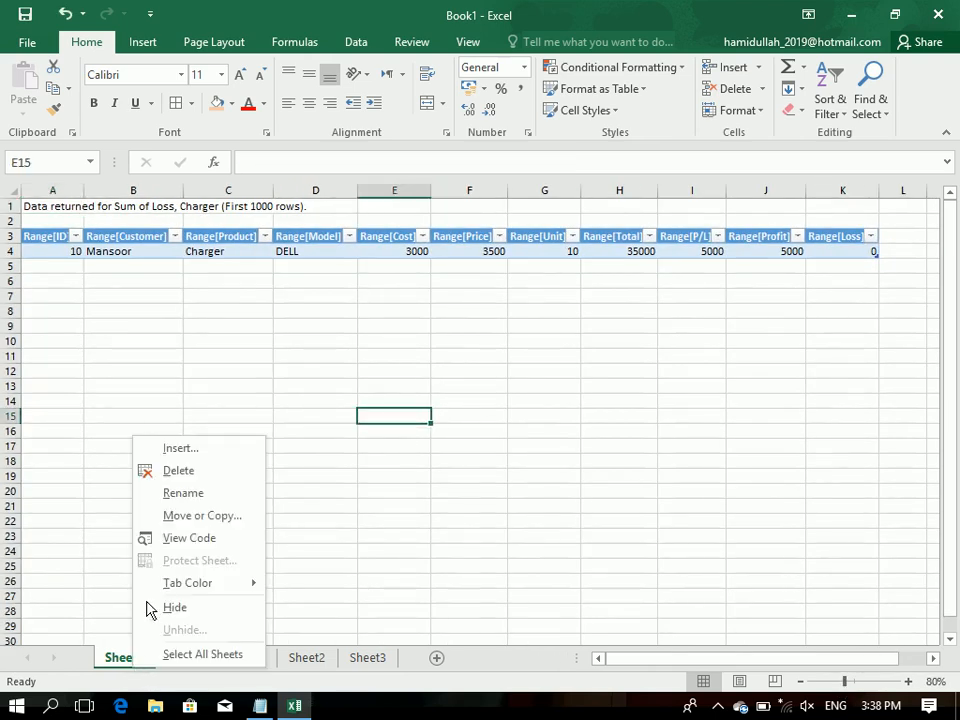
{"action": "left_click", "coordinate": [166, 494]}
{"action": "type", "text": "cHA"}
{"action": "key", "text": "BackSpace"}
{"action": "key", "text": "BackSpace"}
{"action": "key", "text": "BackSpace"}
{"action": "type", "text": "charger"}
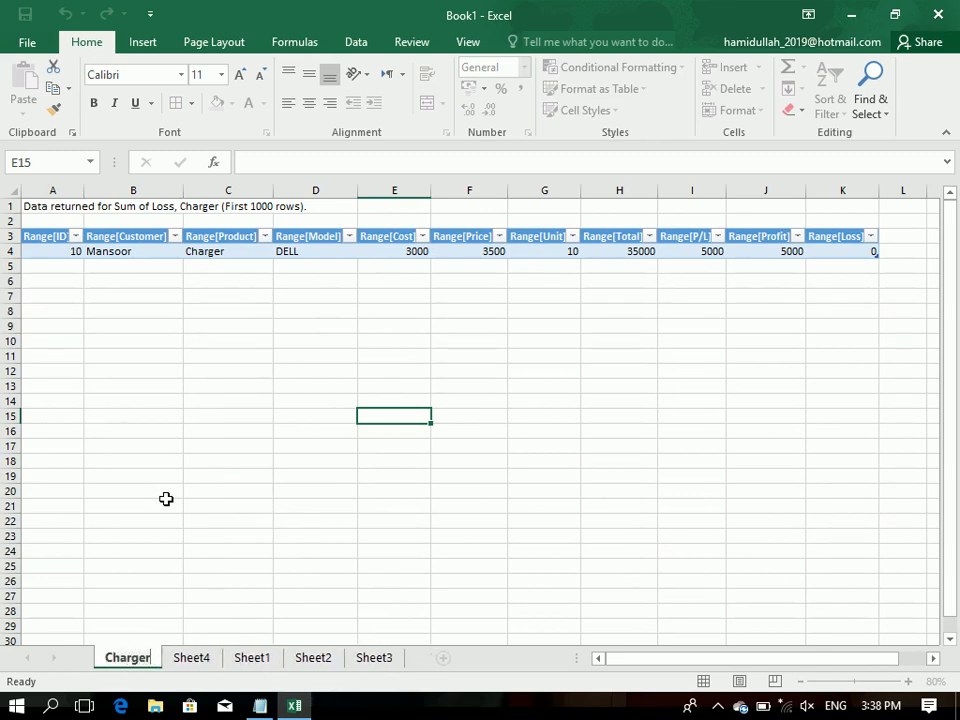
{"action": "key", "text": "Return"}
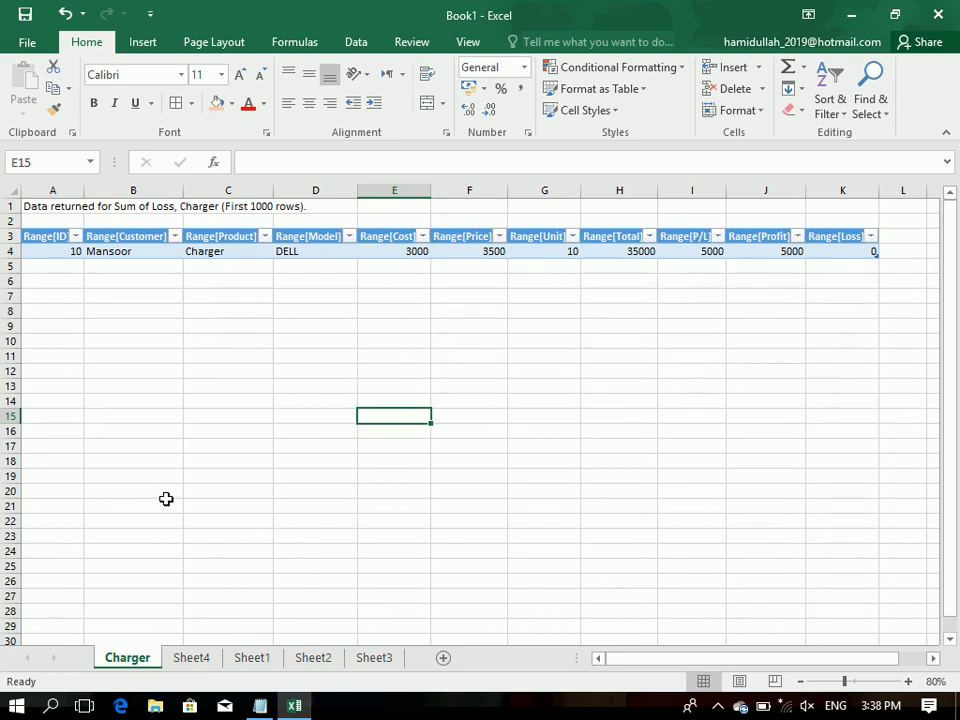
Step: Compare the Charger sheet with the PivotTable on Sheet4 and the sales table on Sheet1
{"action": "left_click", "coordinate": [176, 665]}
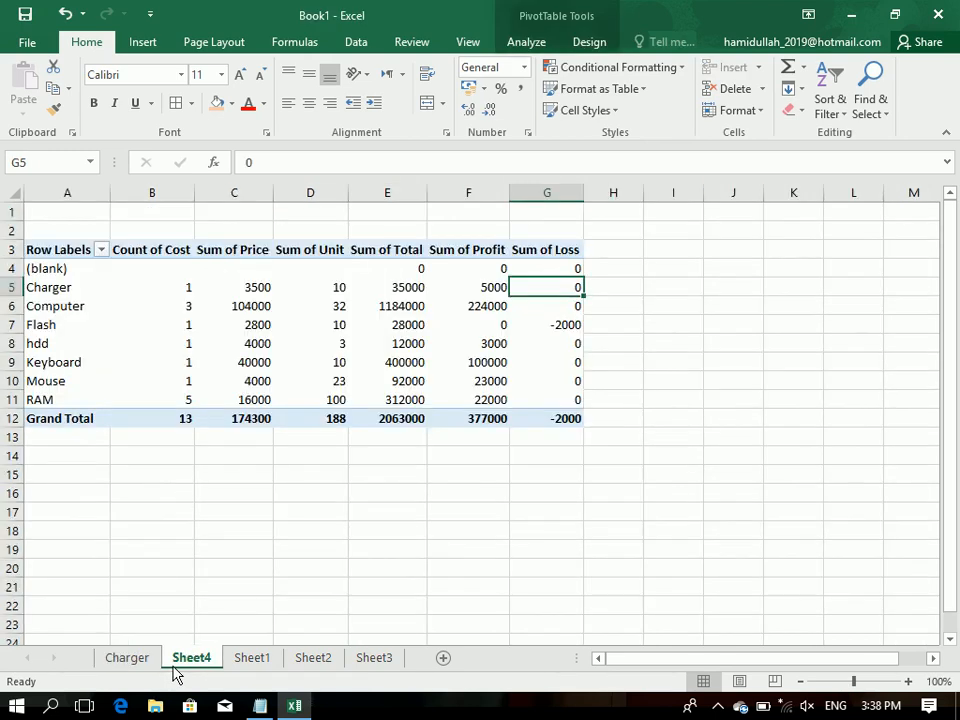
{"action": "left_click", "coordinate": [257, 664]}
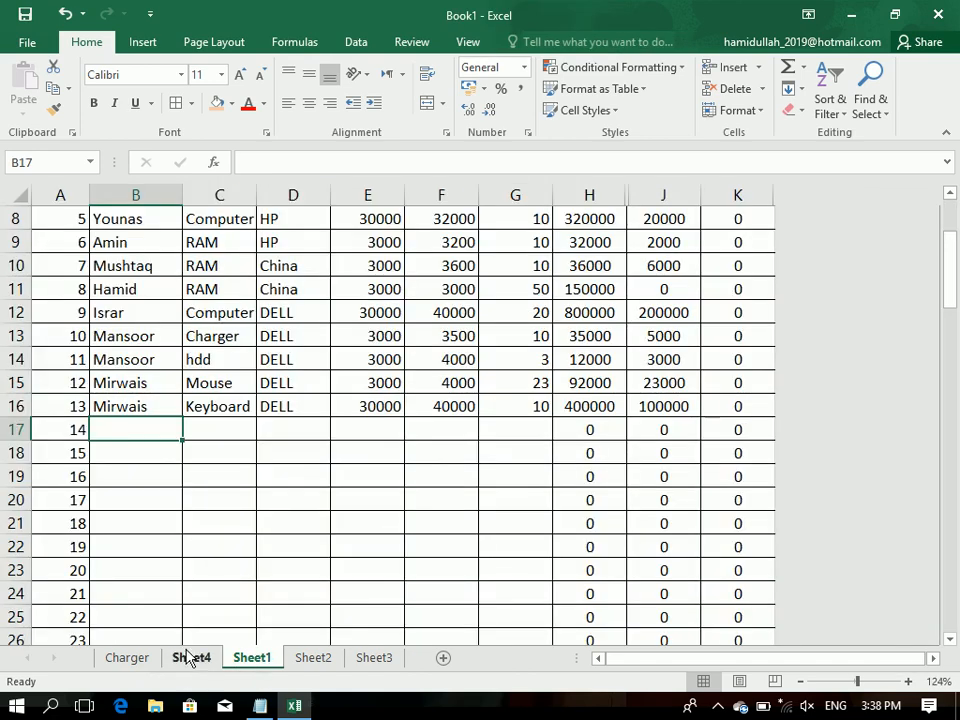
{"action": "double_click", "coordinate": [120, 658]}
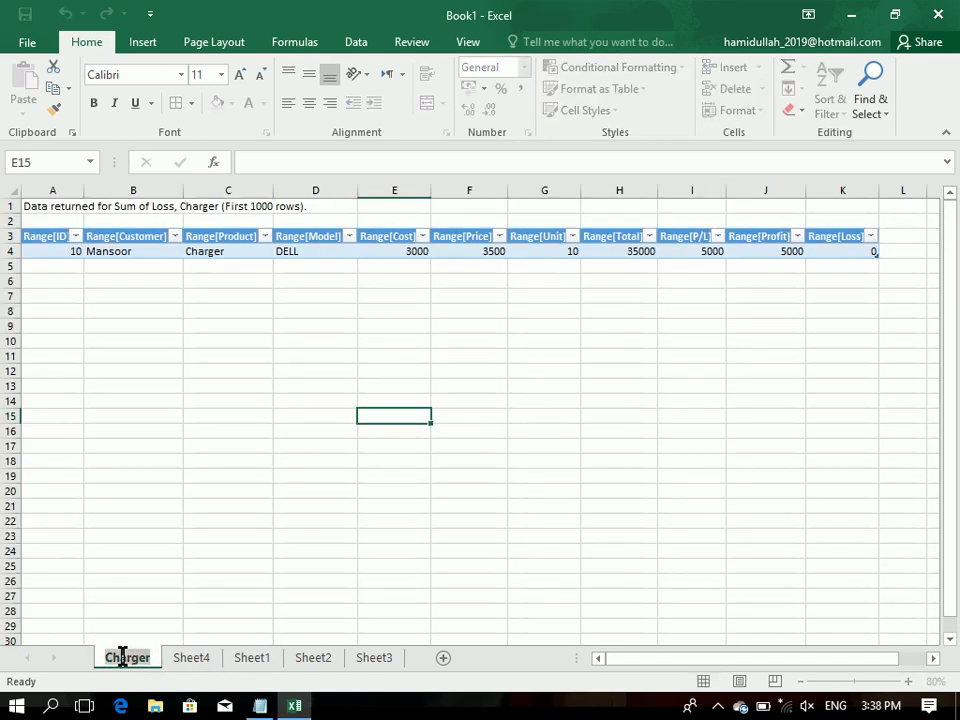
{"action": "left_click", "coordinate": [195, 581]}
Step: Extract the records behind the Computer row's Sum of Loss in Sheet4's PivotTable and place the new sheet before Charger
{"action": "left_click", "coordinate": [191, 658]}
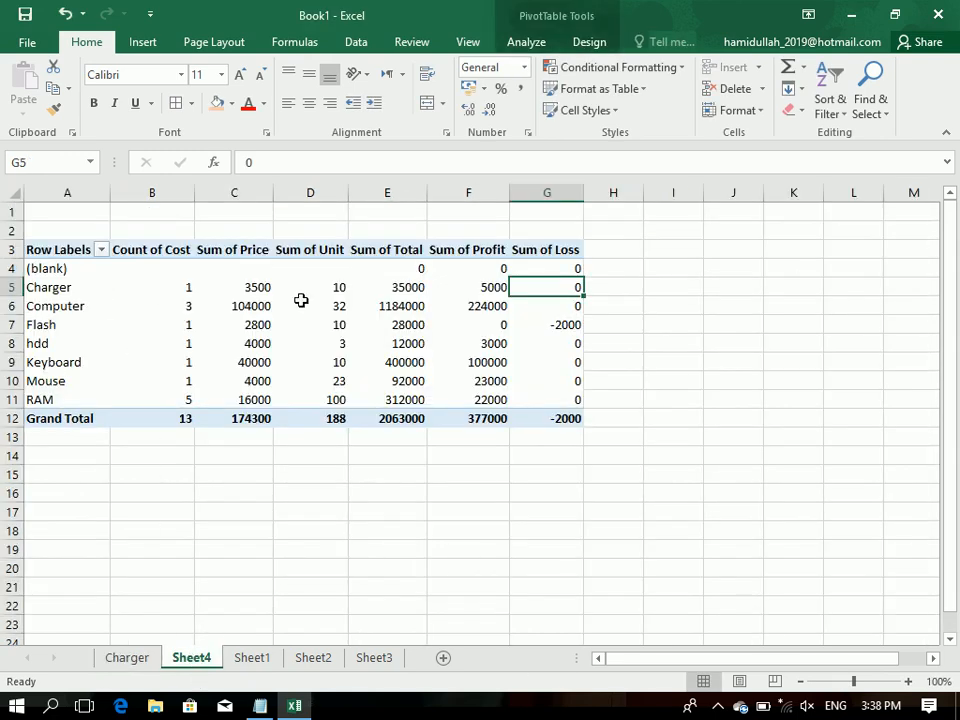
{"action": "double_click", "coordinate": [553, 306]}
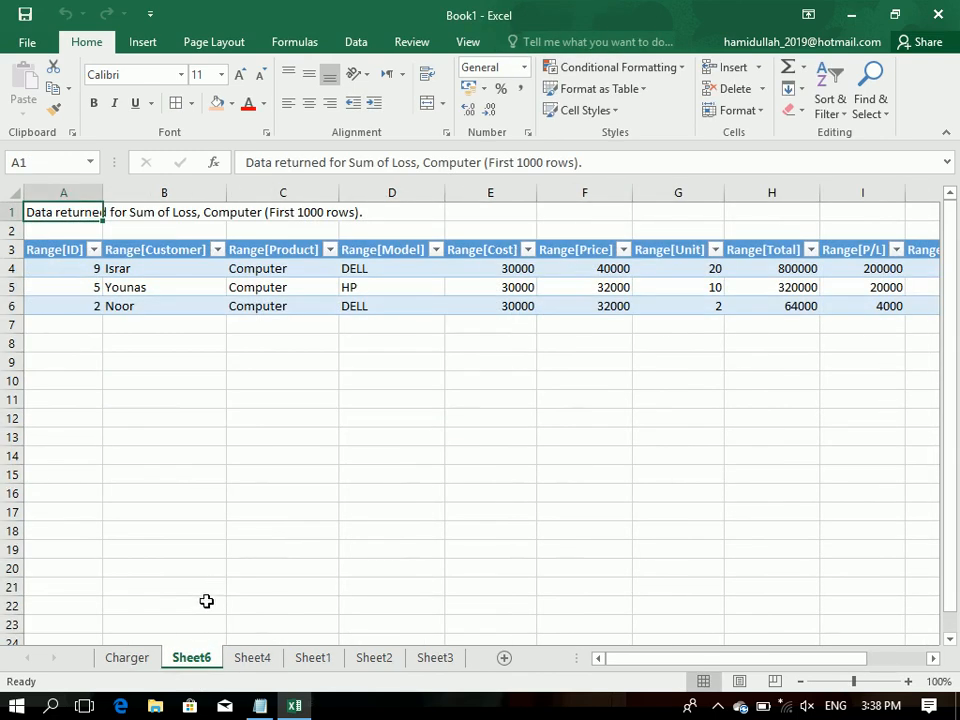
{"action": "right_click", "coordinate": [203, 656]}
{"action": "left_click", "coordinate": [216, 477]}
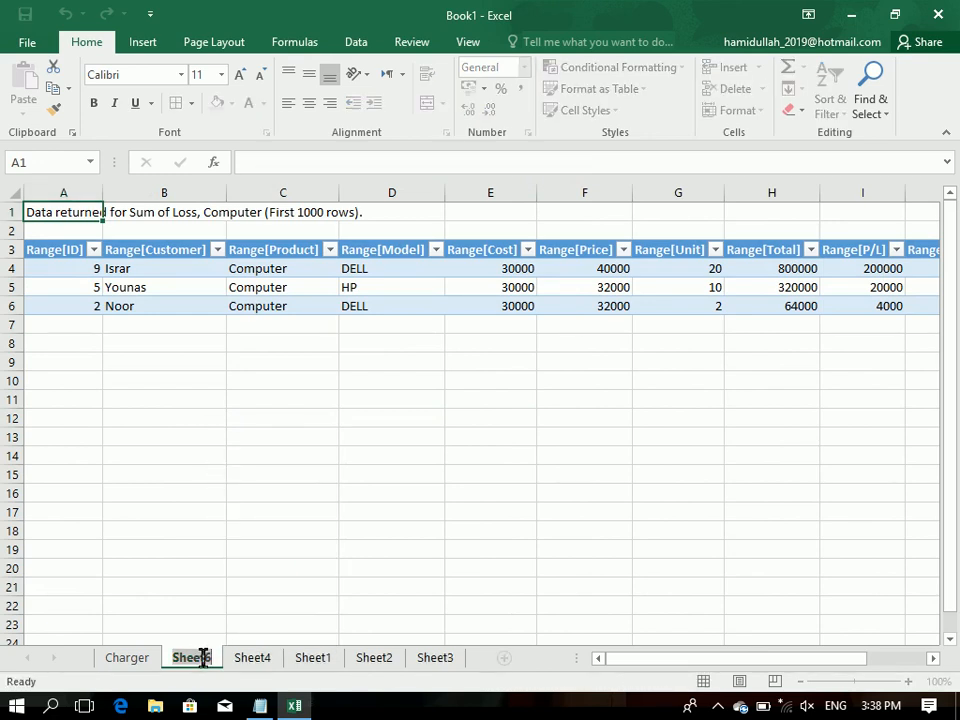
{"action": "left_click_drag", "start_coordinate": [212, 664], "coordinate": [129, 653]}
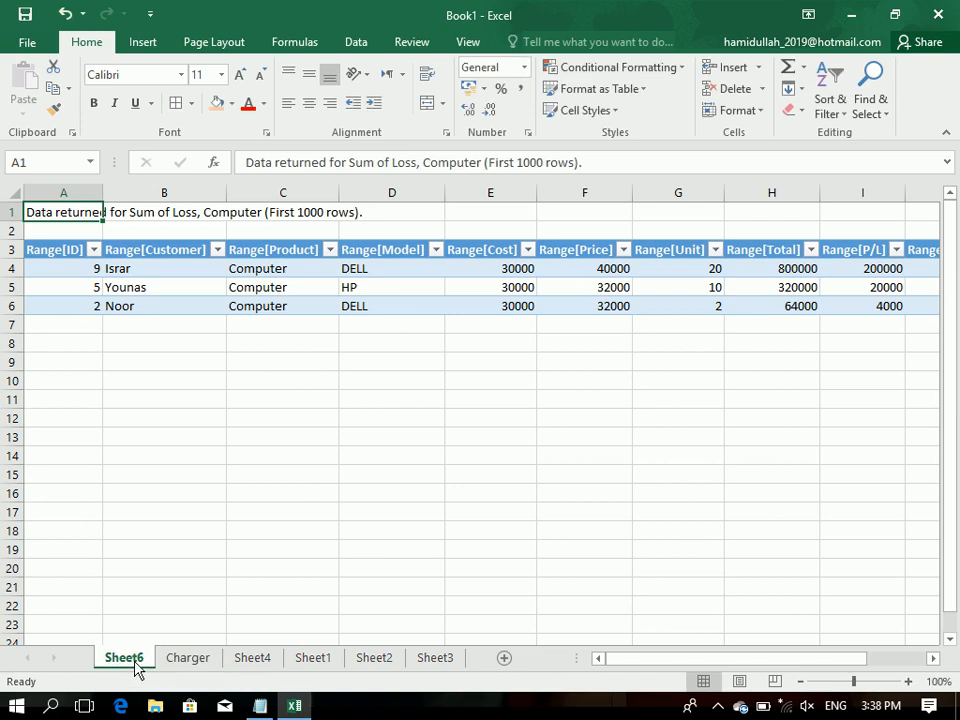
Step: Rename the Computer detail sheet as Computer
{"action": "right_click", "coordinate": [137, 668]}
{"action": "left_click", "coordinate": [195, 486]}
{"action": "type", "text": "Computer"}
{"action": "key", "text": "Return"}
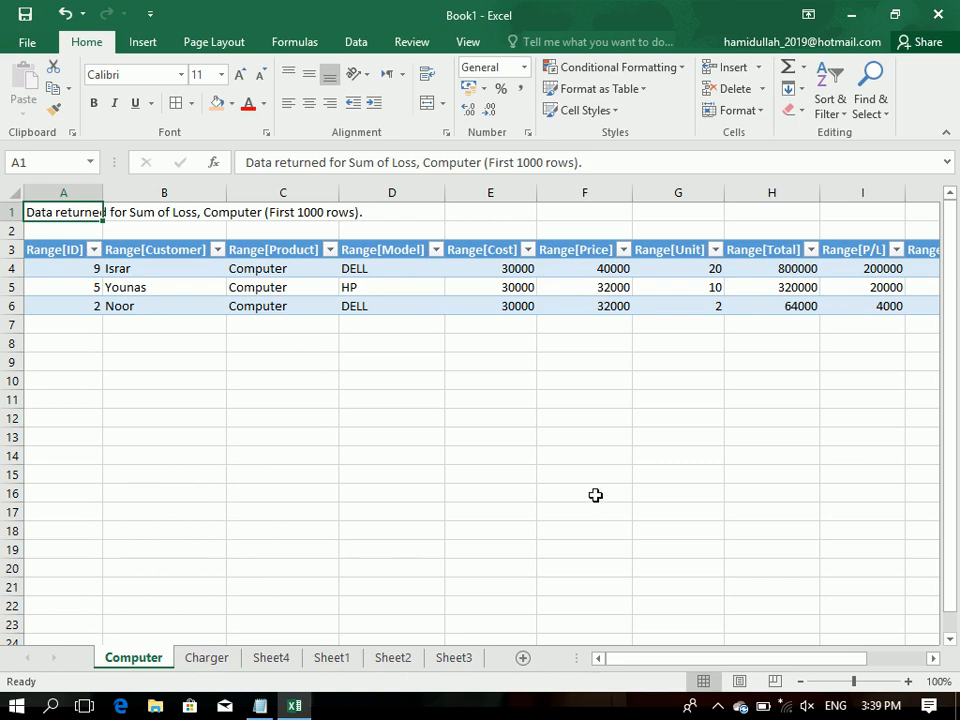
Step: Examine the model, total and loss values of the records on the Computer sheet
{"action": "left_click_drag", "start_coordinate": [900, 270], "coordinate": [4, 196]}
{"action": "left_click", "coordinate": [392, 287]}
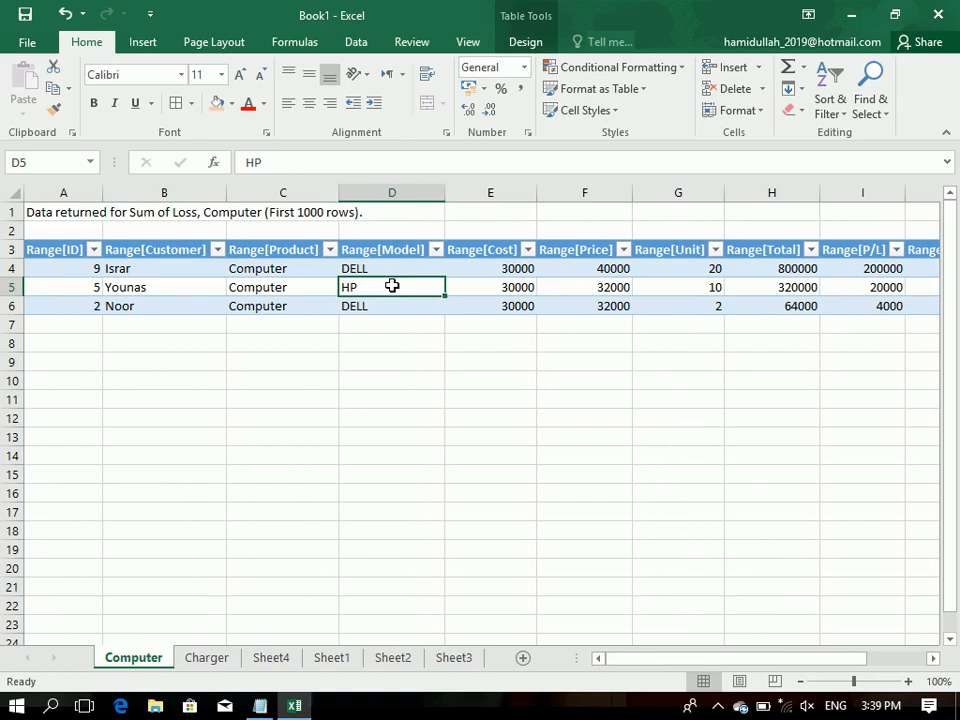
{"action": "left_click", "coordinate": [377, 268]}
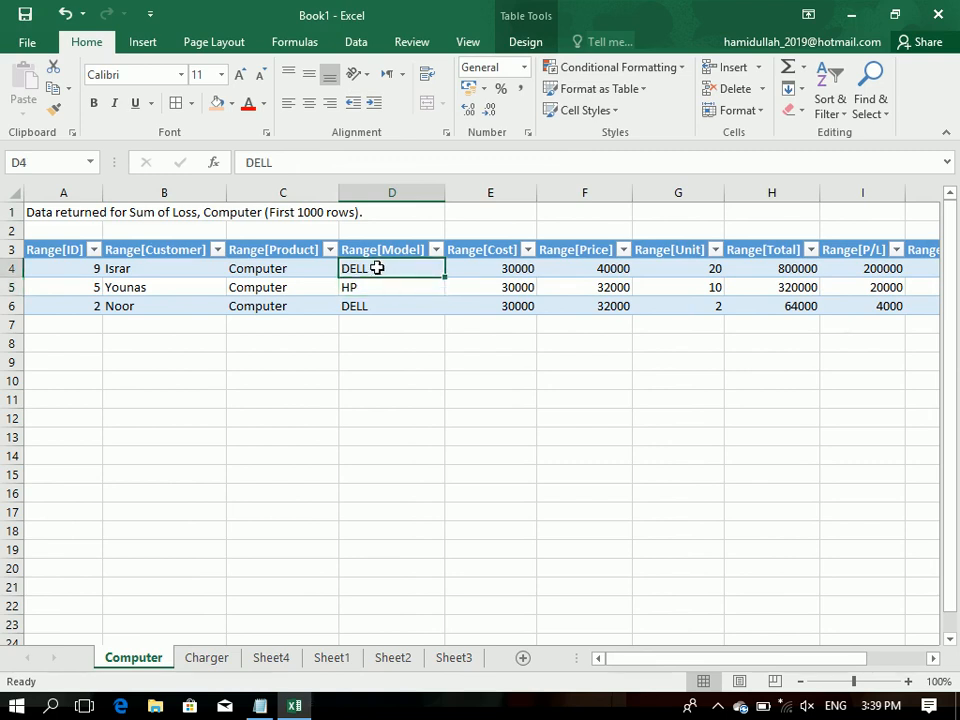
{"action": "double_click", "coordinate": [377, 268]}
{"action": "left_click", "coordinate": [797, 270]}
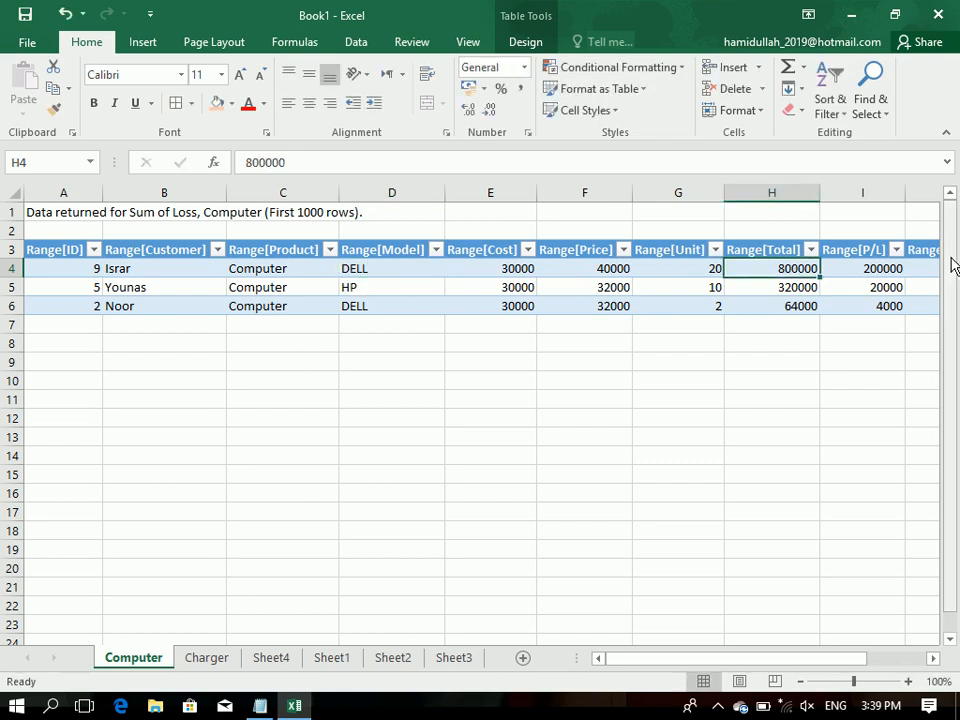
{"action": "left_click_drag", "start_coordinate": [919, 268], "coordinate": [744, 257]}
{"action": "double_click", "coordinate": [756, 270]}
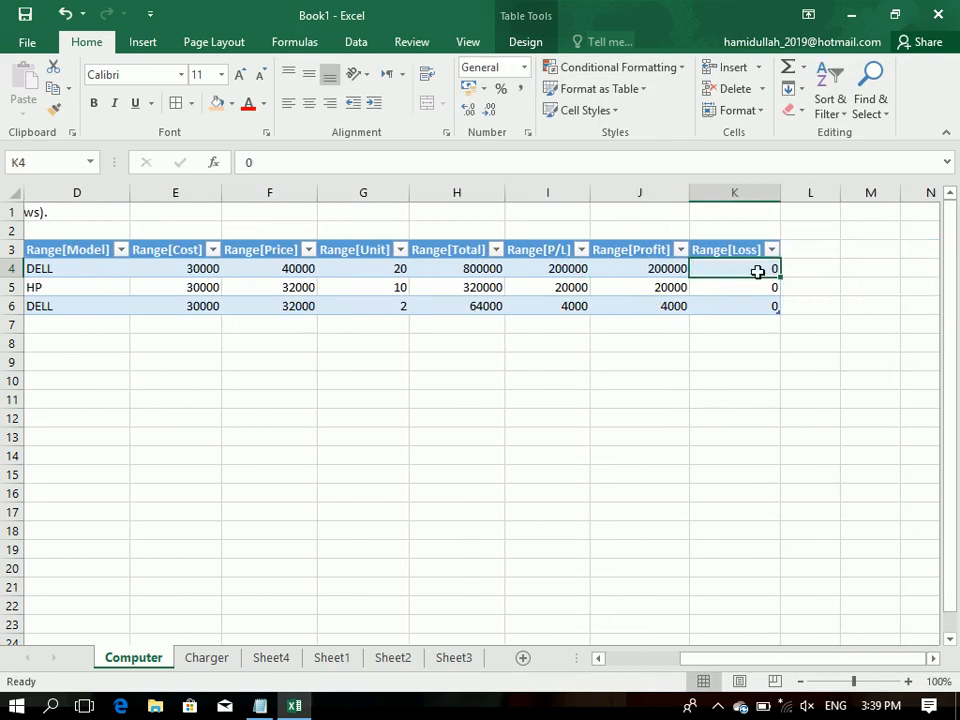
{"action": "left_click_drag", "start_coordinate": [41, 456], "coordinate": [5, 357]}
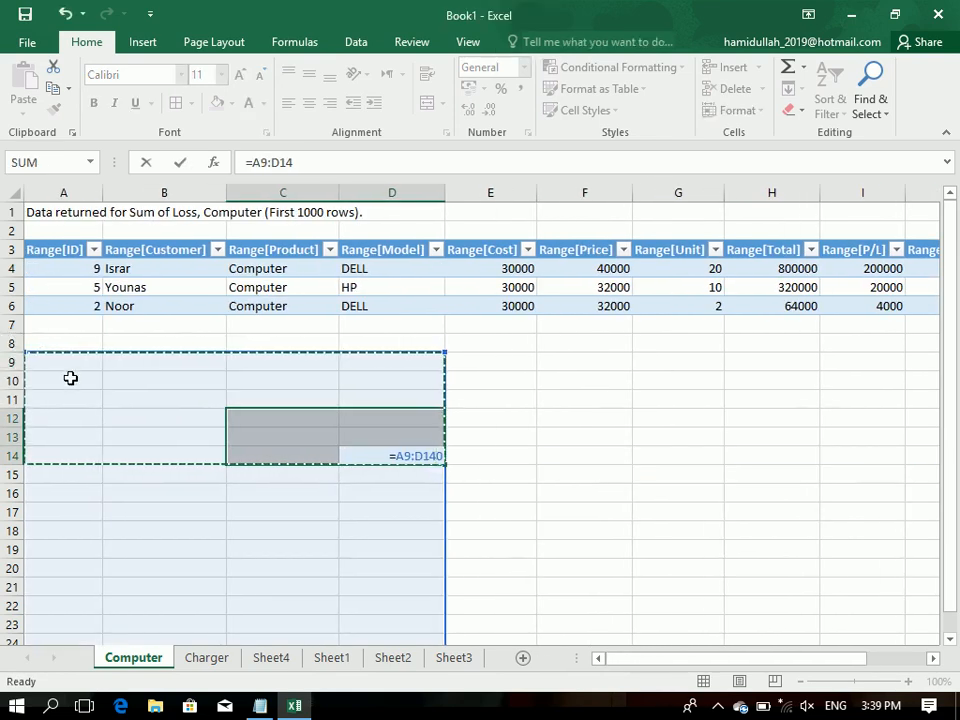
{"action": "key", "text": "Escape"}
{"action": "left_click", "coordinate": [315, 469]}
{"action": "left_click", "coordinate": [377, 497]}
{"action": "left_click_drag", "start_coordinate": [330, 420], "coordinate": [433, 486]}
{"action": "left_click", "coordinate": [248, 565]}
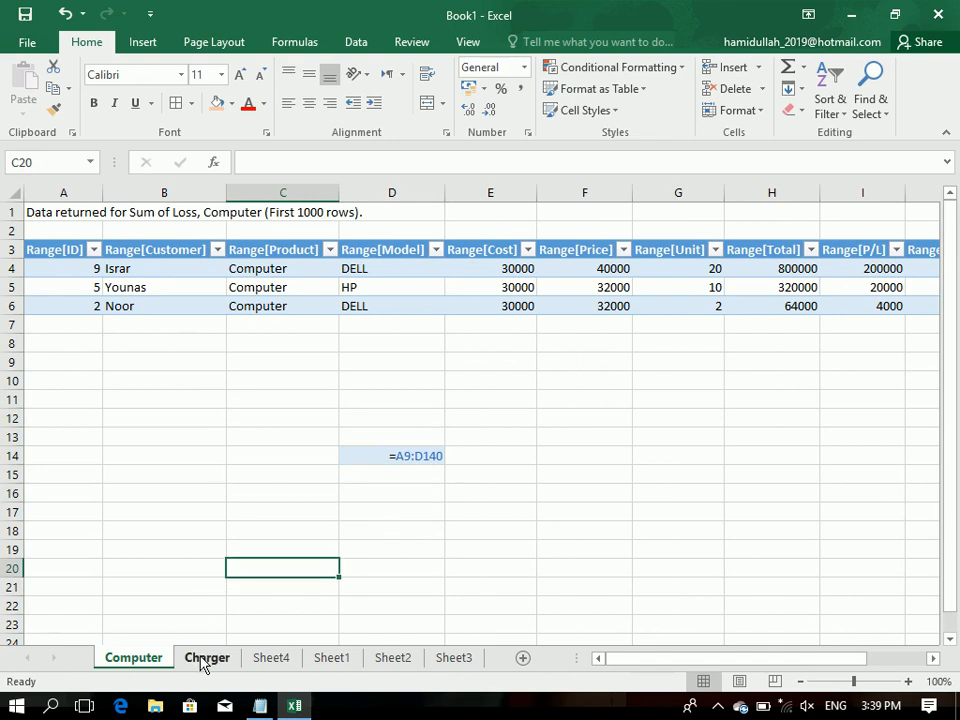
Step: Start row 17 of the Sheet1 sales table with the customer's name, product Computer and model DELL
{"action": "left_click", "coordinate": [206, 660]}
{"action": "left_click", "coordinate": [270, 660]}
{"action": "left_click", "coordinate": [332, 660]}
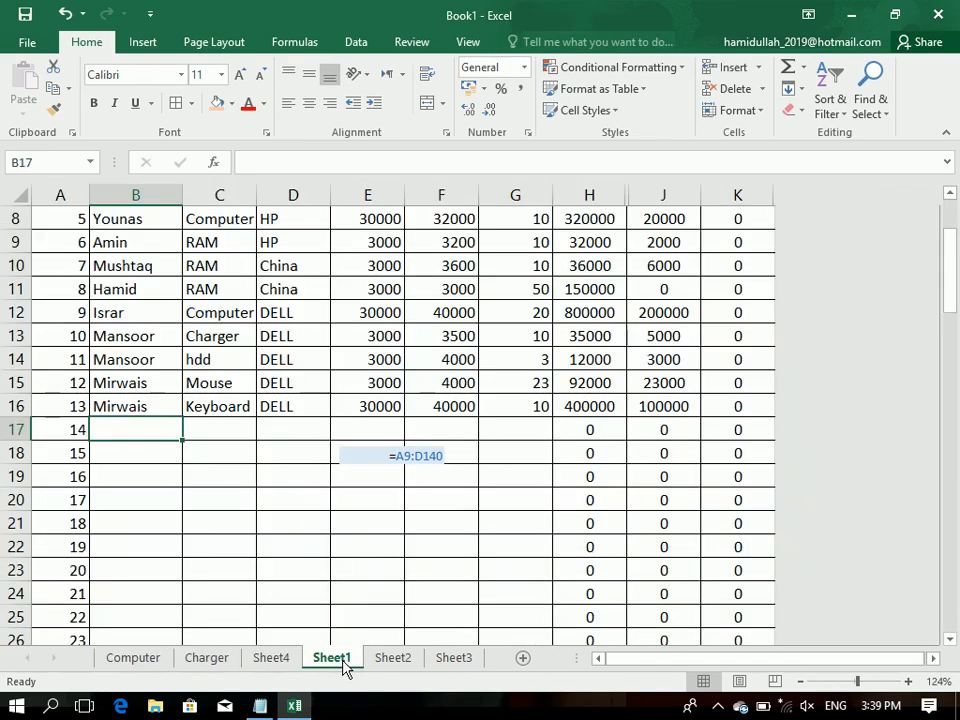
{"action": "type", "text": "Zahid"}
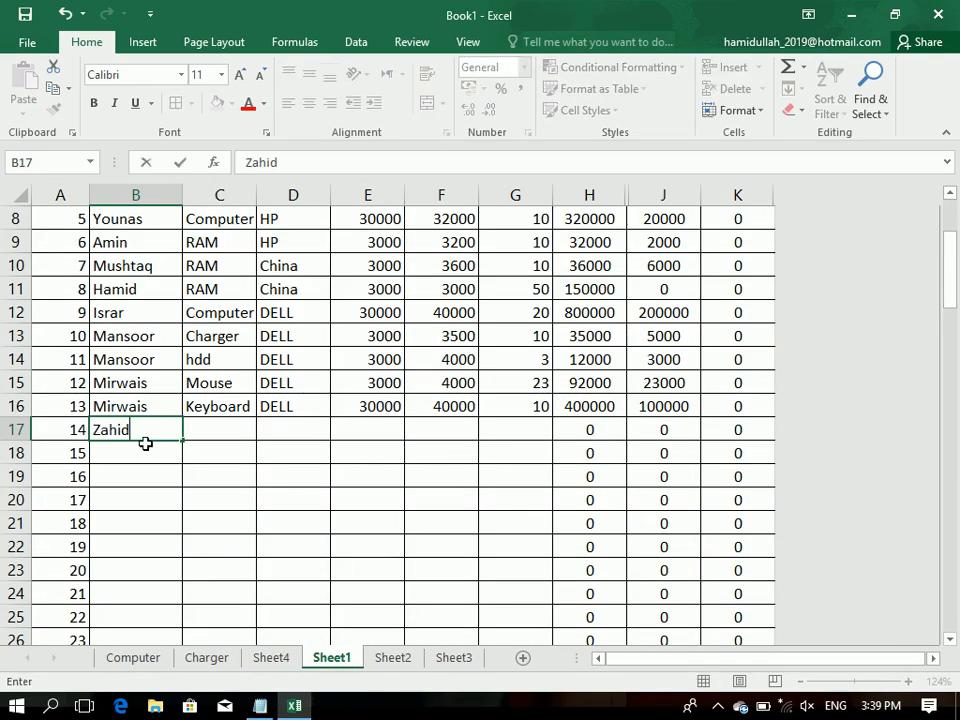
{"action": "key", "text": "Tab"}
{"action": "type", "text": "M"}
{"action": "key", "text": "BackSpace"}
{"action": "key", "text": "BackSpace"}
{"action": "type", "text": "cOMputer"}
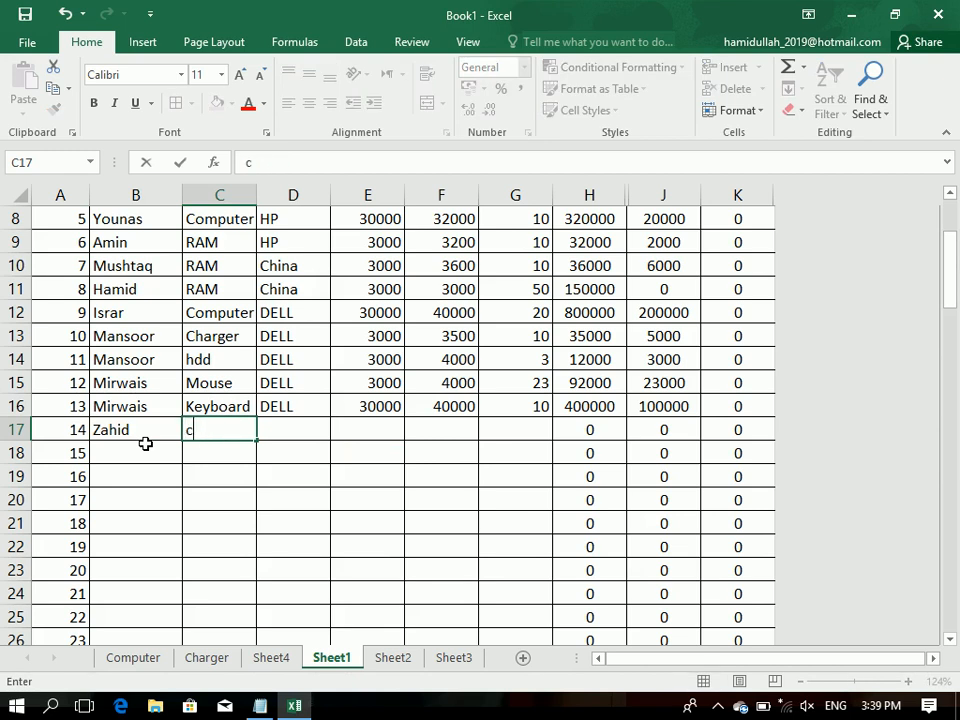
{"action": "key", "text": "Tab"}
{"action": "type", "text": "deLL"}
{"action": "key", "text": "Tab"}
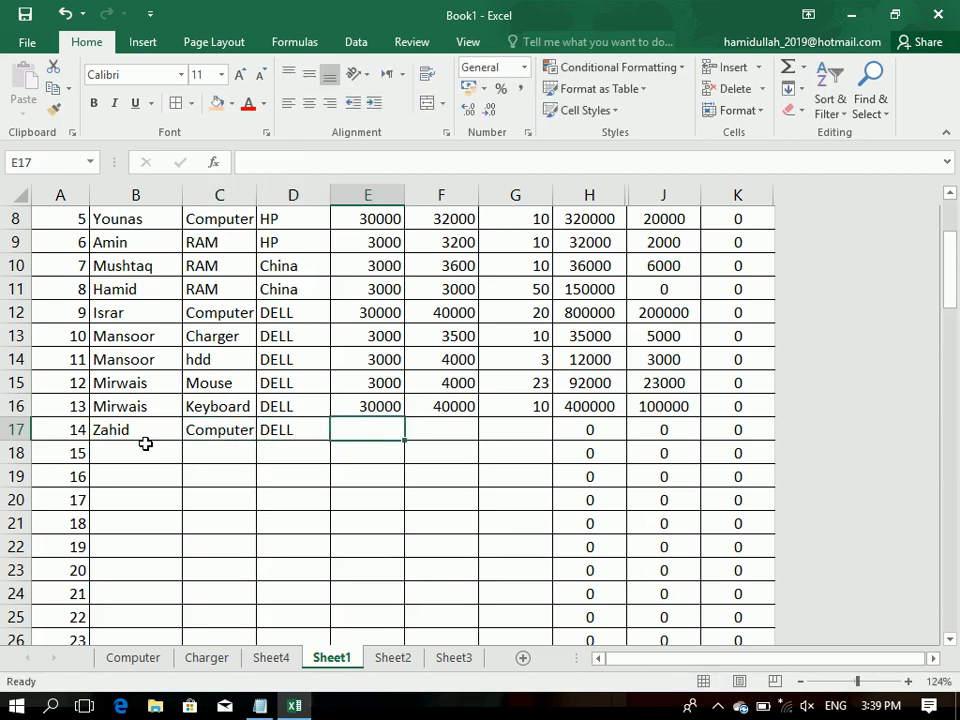
Step: Complete row 17 of the sales table with cost 30000, price 40000 and unit 20
{"action": "type", "text": "30000"}
{"action": "key", "text": "Tab"}
{"action": "type", "text": "400"}
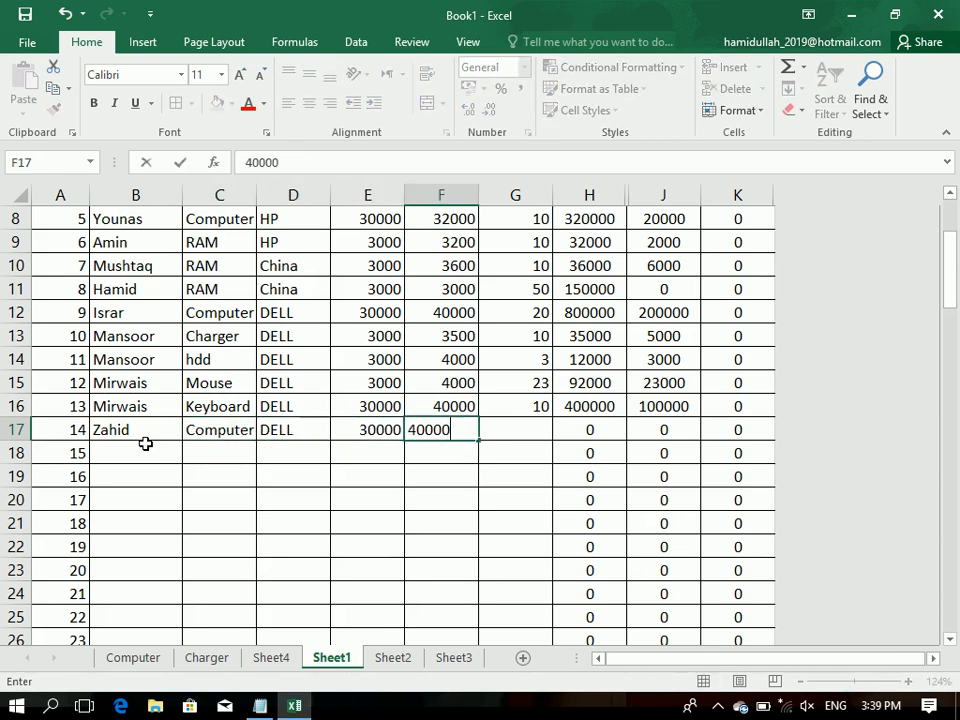
{"action": "key", "text": "Tab"}
{"action": "type", "text": "20"}
{"action": "key", "text": "Return"}
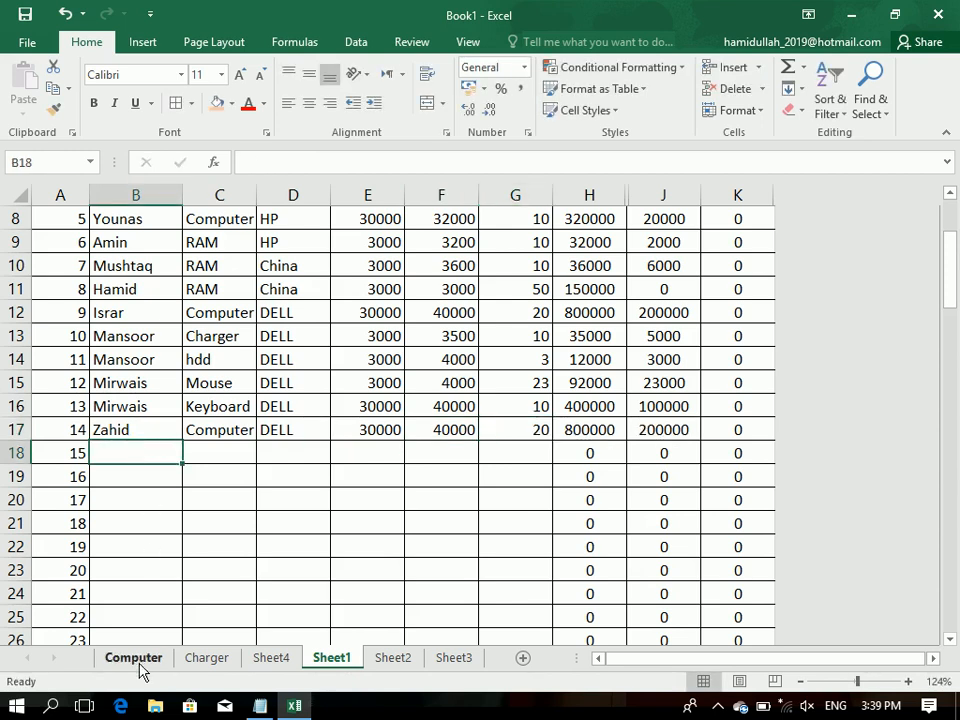
Step: Refresh the PivotTable on Sheet4 to include the added Computer record
{"action": "left_click", "coordinate": [140, 666]}
{"action": "left_click", "coordinate": [188, 660]}
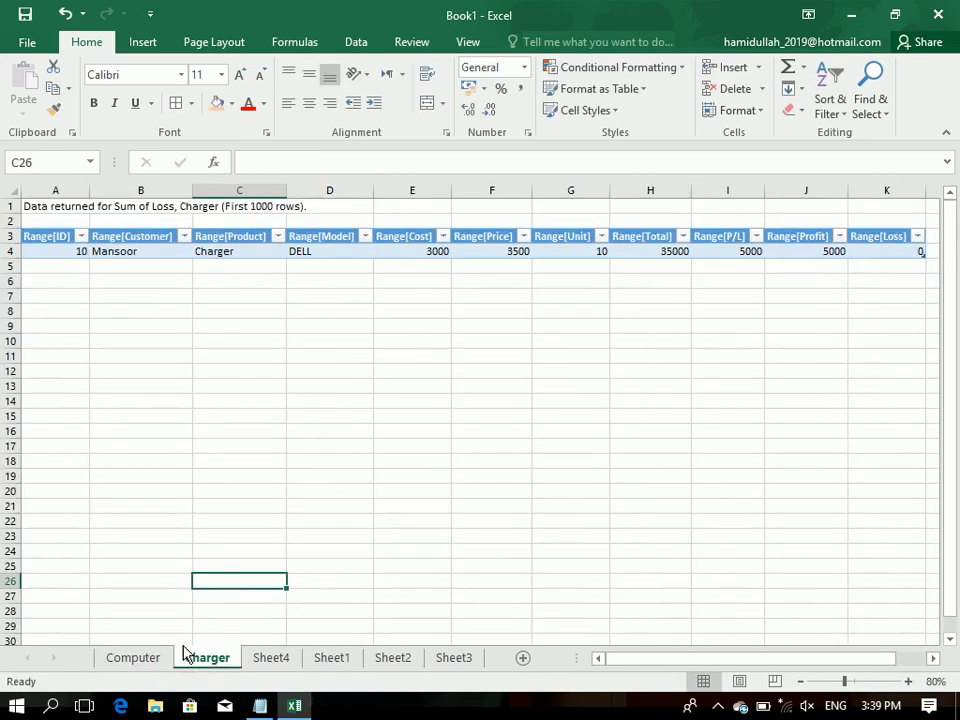
{"action": "left_click", "coordinate": [268, 658]}
{"action": "left_click", "coordinate": [104, 287]}
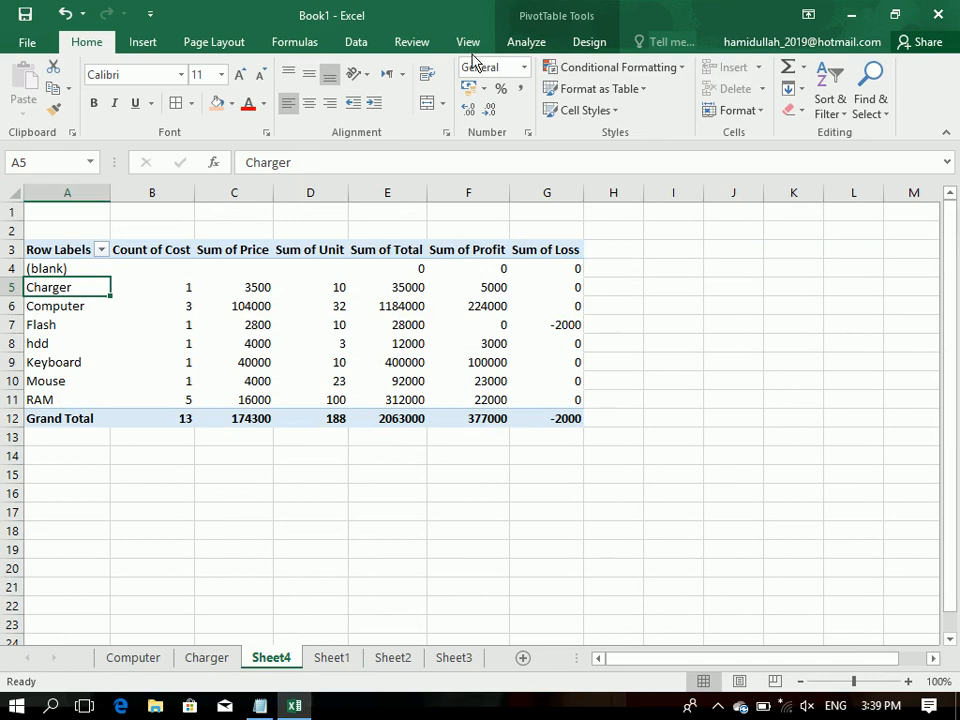
{"action": "left_click", "coordinate": [518, 44]}
{"action": "left_click", "coordinate": [446, 88]}
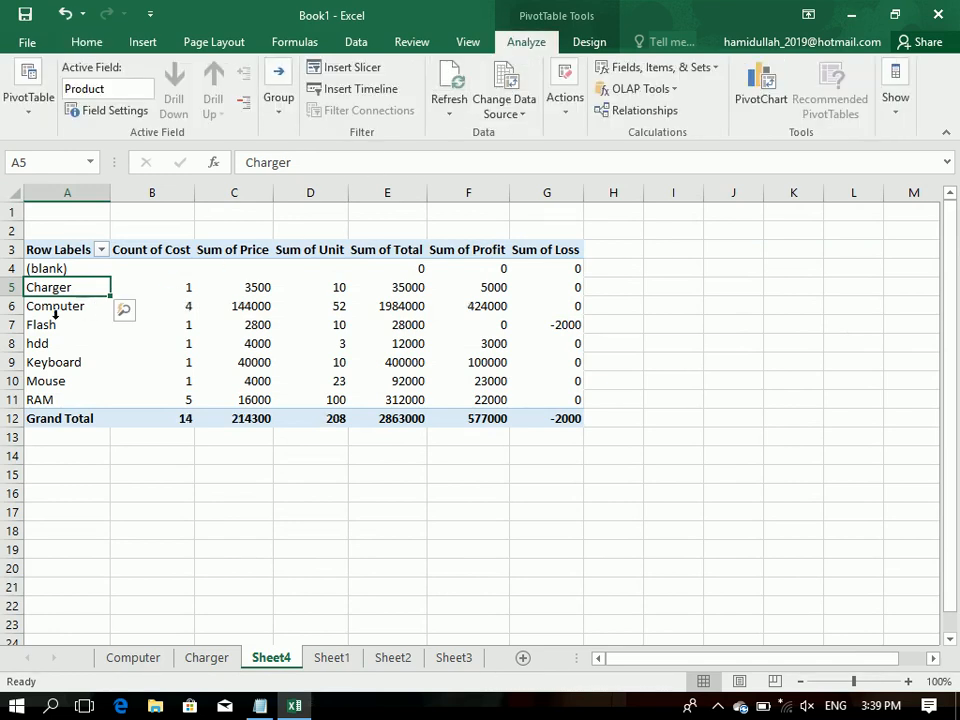
Step: Refresh the extracted details table on the Computer sheet to include the added Computer record
{"action": "left_click", "coordinate": [133, 658]}
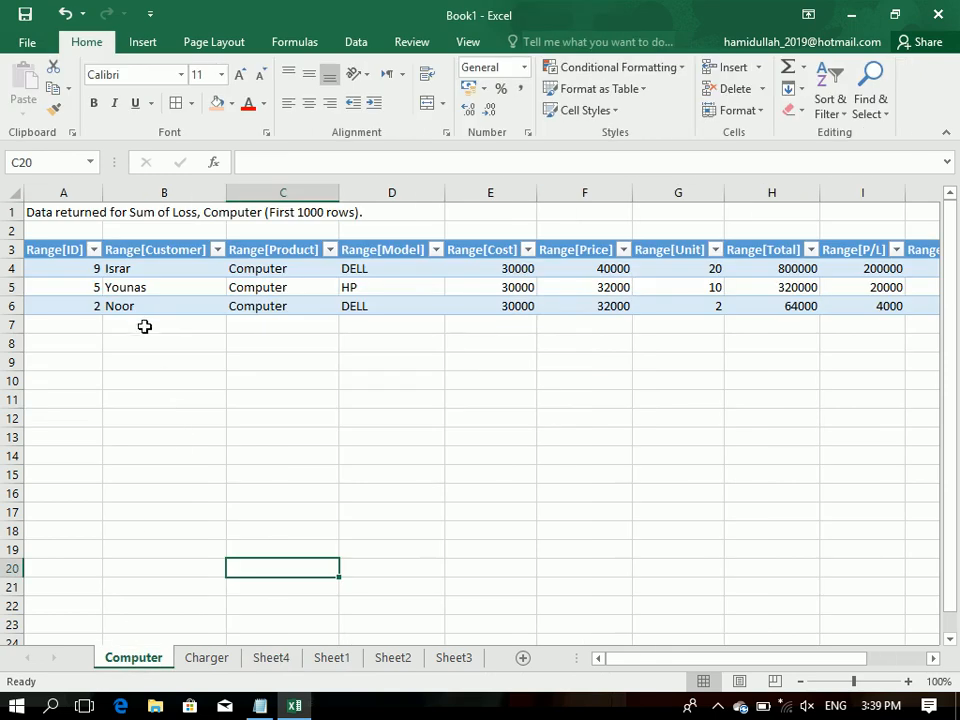
{"action": "left_click", "coordinate": [136, 271]}
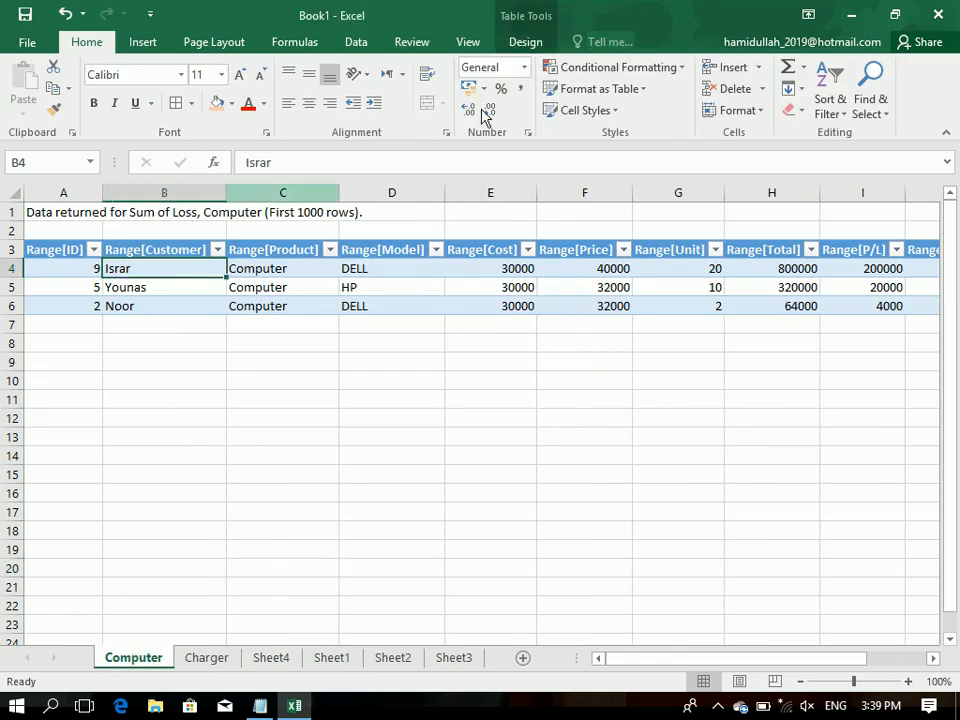
{"action": "left_click", "coordinate": [520, 44]}
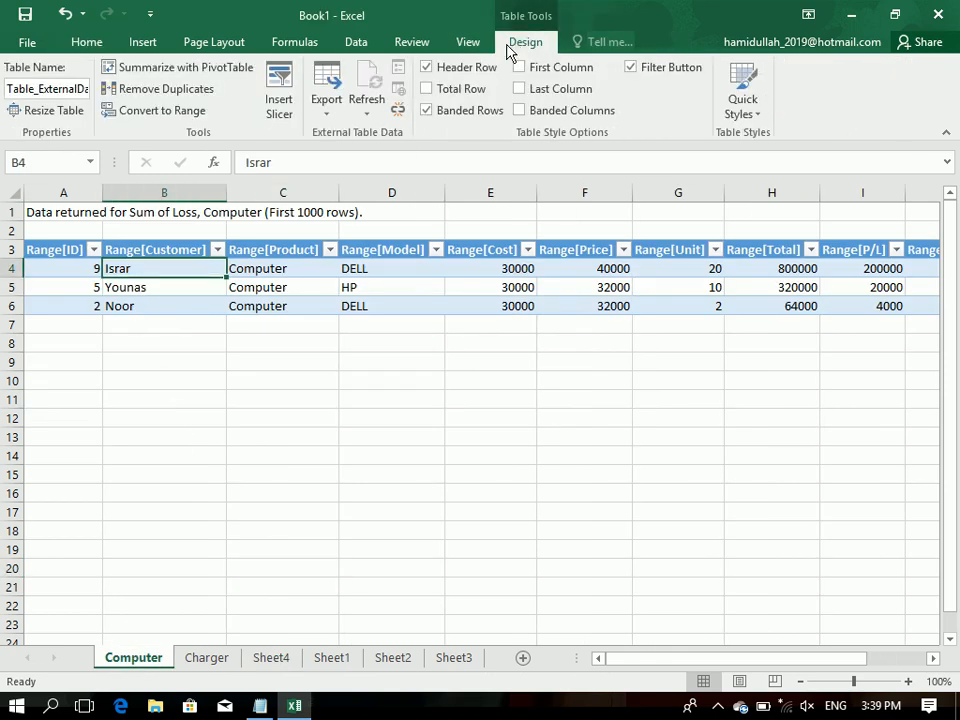
{"action": "left_click", "coordinate": [367, 110]}
{"action": "left_click", "coordinate": [383, 156]}
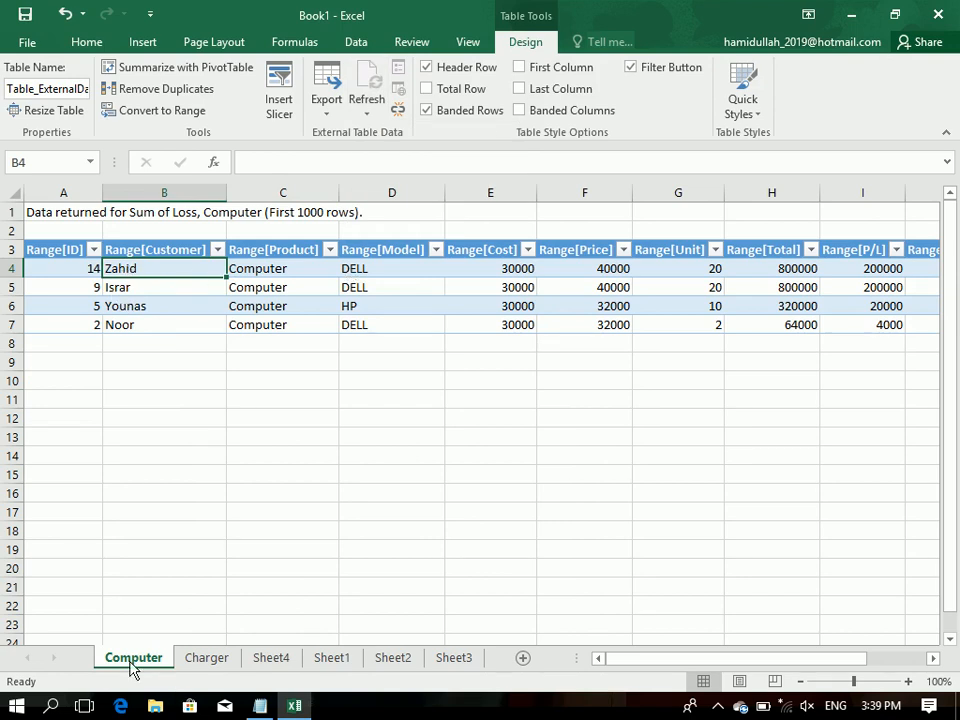
Step: Start row 18 of the Sheet1 sales table with the customer's name, product Charger and model Sony
{"action": "left_click", "coordinate": [204, 666]}
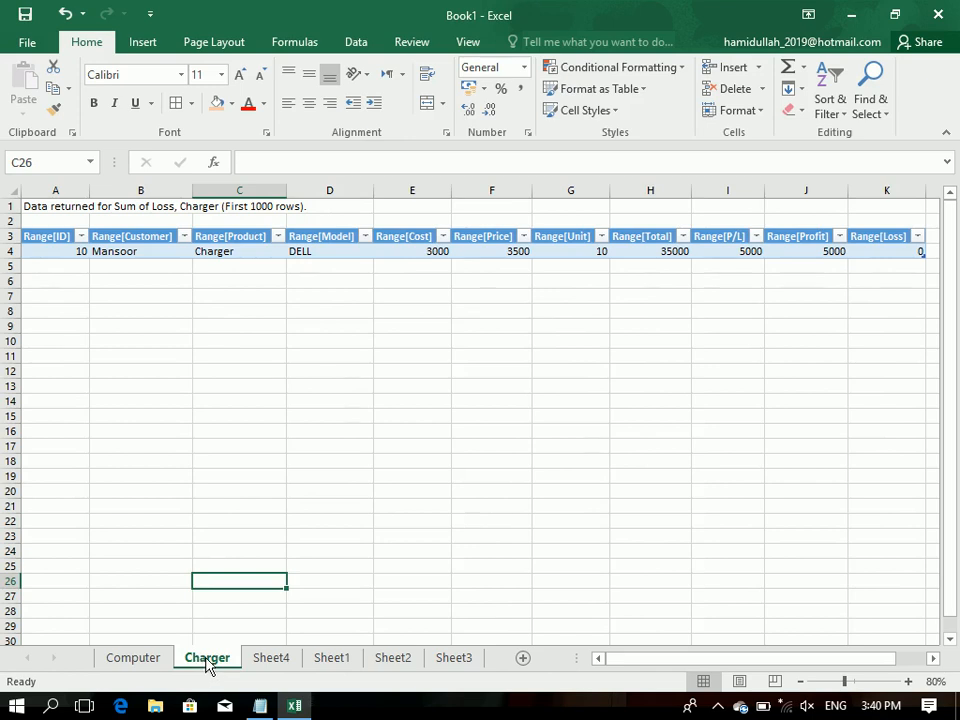
{"action": "left_click", "coordinate": [266, 662]}
{"action": "left_click", "coordinate": [321, 660]}
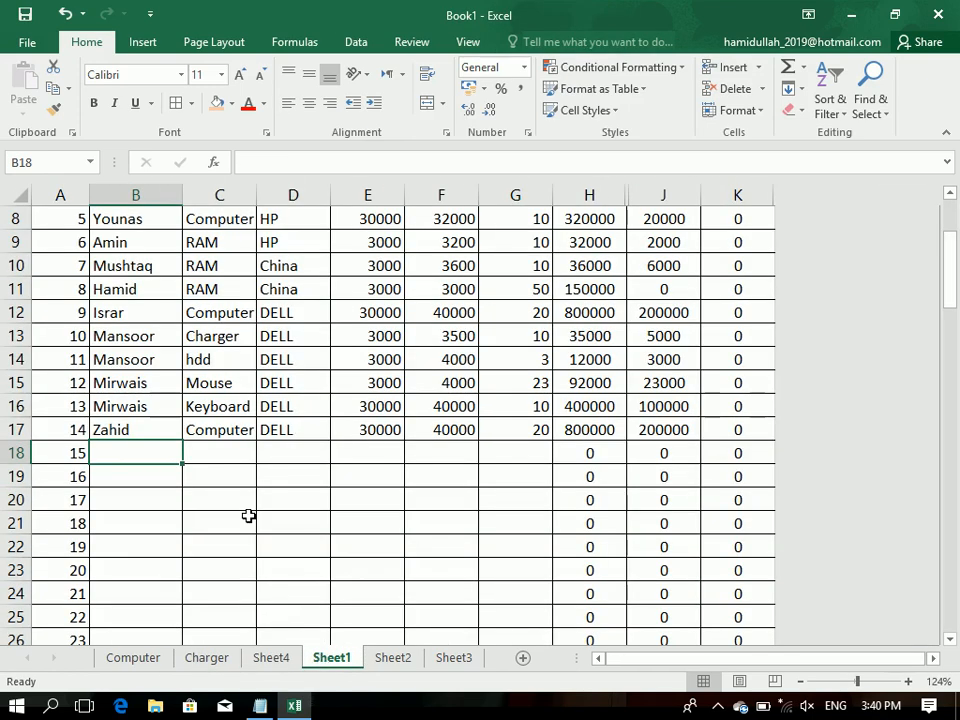
{"action": "type", "text": "Zahid"}
{"action": "key", "text": "Tab"}
{"action": "type", "text": "Ch"}
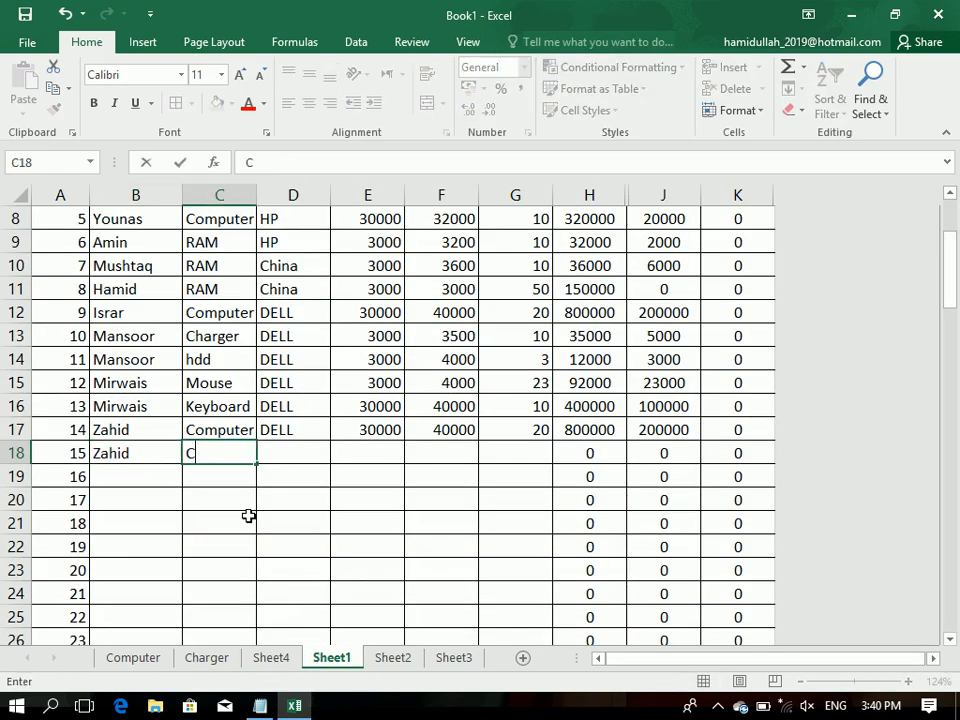
{"action": "key", "text": "Tab"}
{"action": "type", "text": "D"}
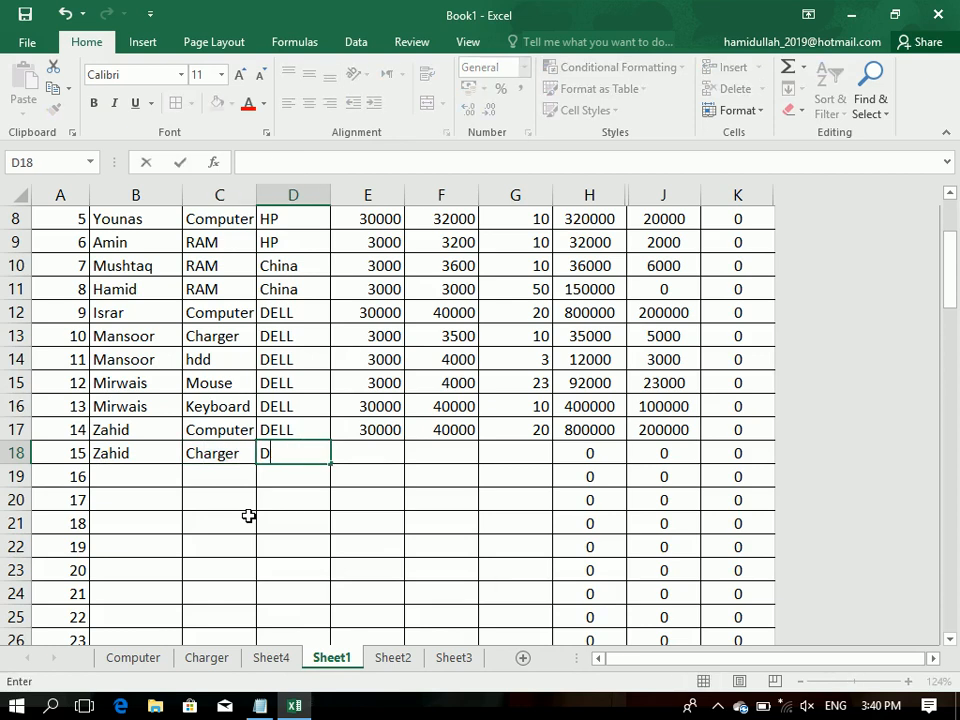
{"action": "key", "text": "ctrl+Return"}
{"action": "type", "text": "Sony"}
{"action": "key", "text": "Tab"}
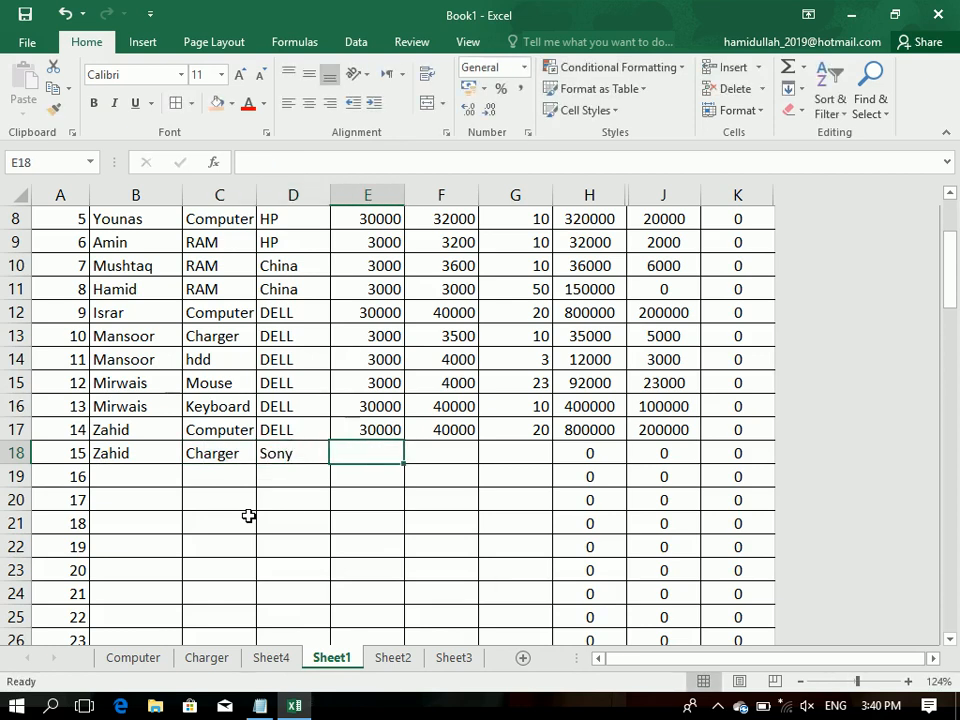
Step: Complete row 18 of the sales table with cost 40000, price 43000 and unit 100
{"action": "type", "text": "40000"}
{"action": "key", "text": "Tab"}
{"action": "type", "text": "43000"}
{"action": "key", "text": "Tab"}
{"action": "type", "text": "100"}
{"action": "key", "text": "Return"}
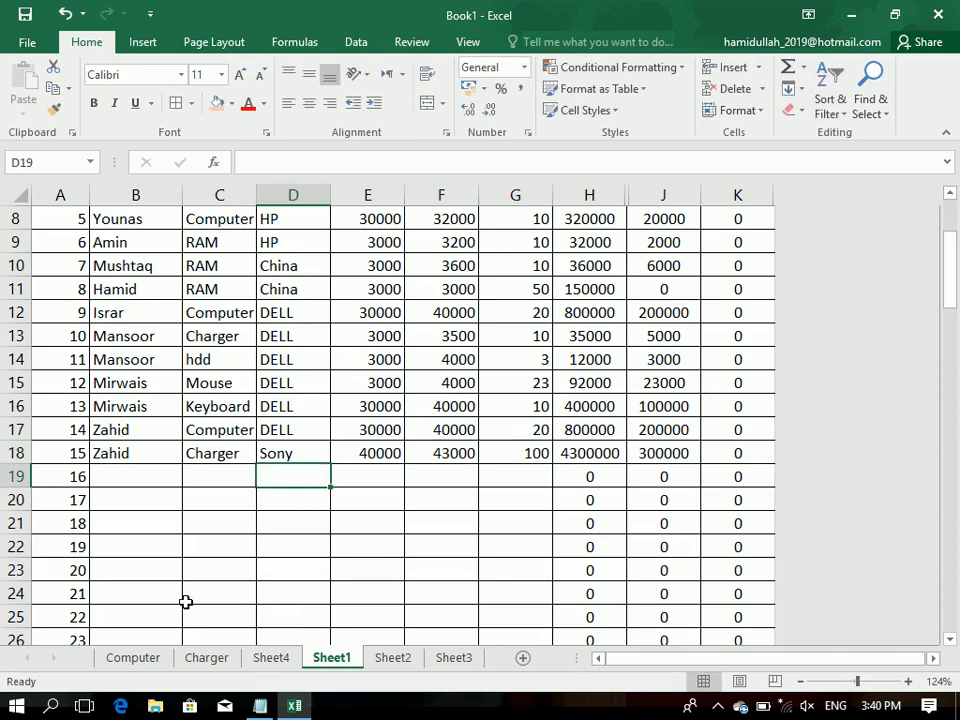
Step: Refresh the PivotTable on Sheet4 to include the added Charger record
{"action": "left_click", "coordinate": [259, 662]}
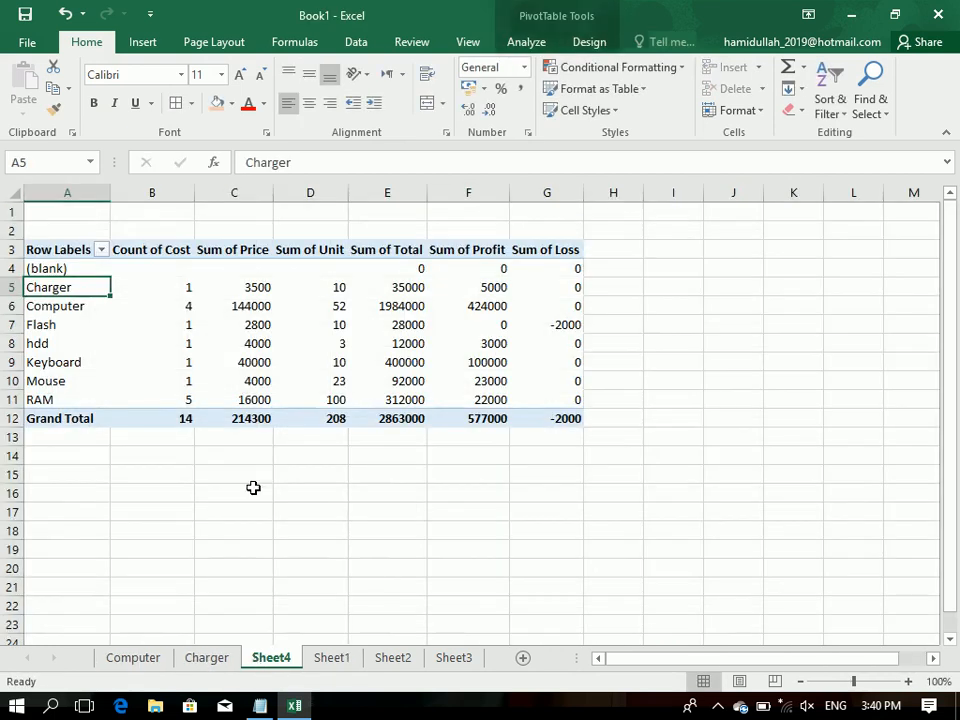
{"action": "left_click_drag", "start_coordinate": [66, 257], "coordinate": [555, 418]}
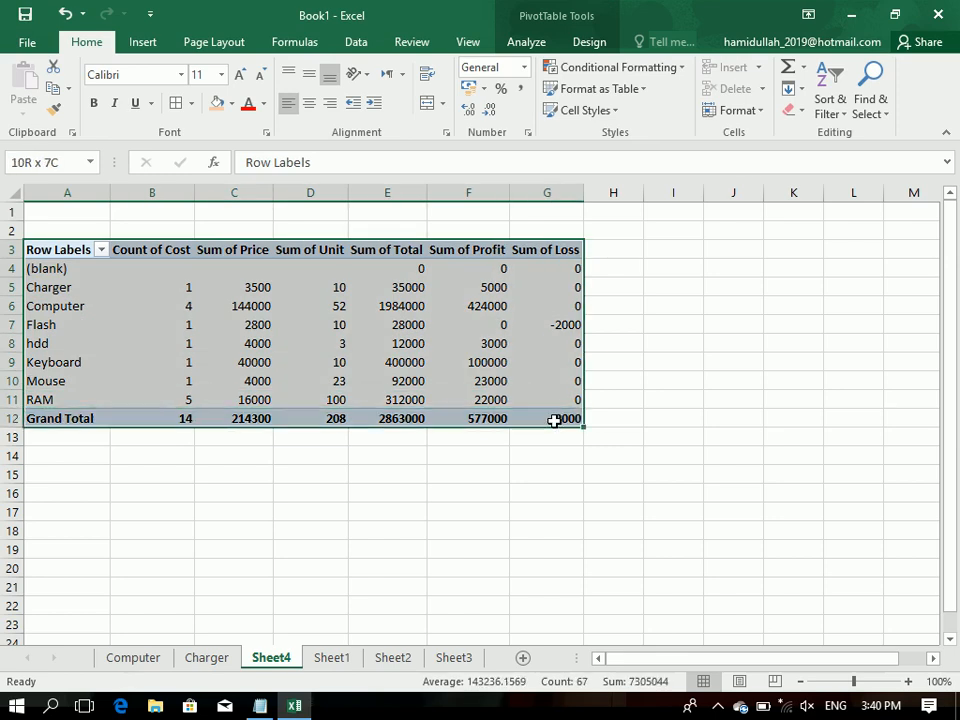
{"action": "left_click", "coordinate": [527, 44]}
{"action": "left_click", "coordinate": [455, 82]}
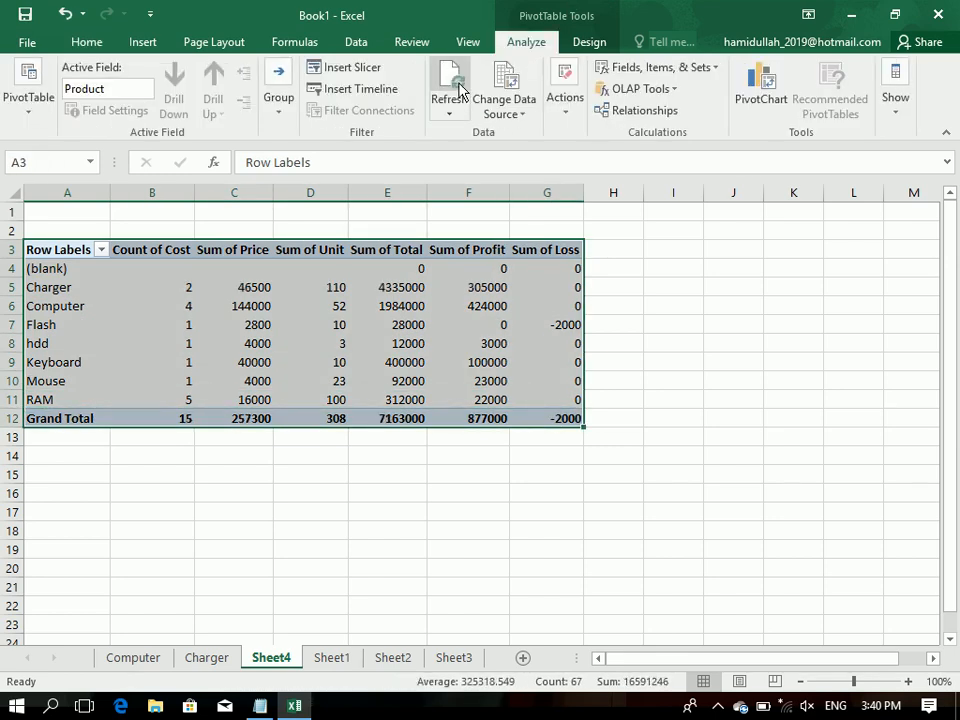
Step: Refresh the extracted details table on the Charger sheet to include the added Charger record
{"action": "left_click", "coordinate": [203, 660]}
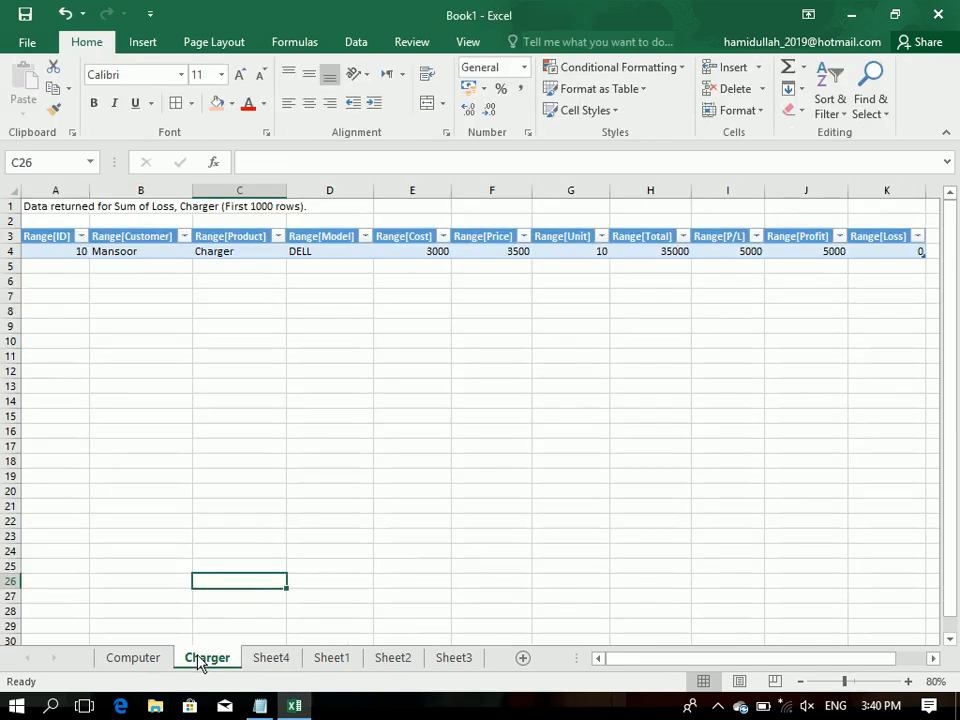
{"action": "left_click", "coordinate": [150, 251]}
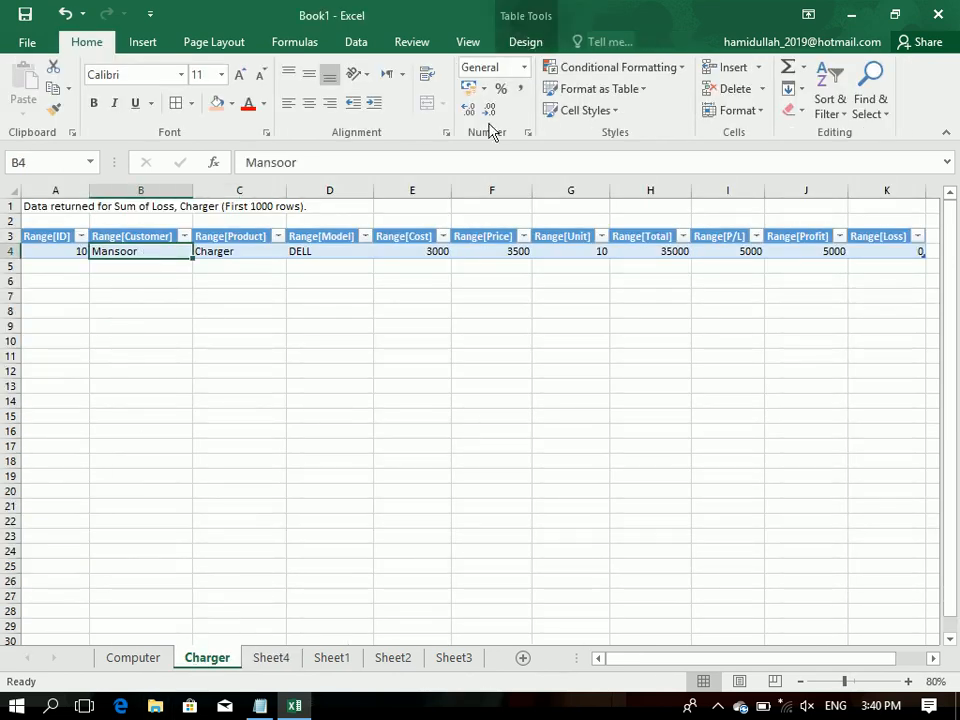
{"action": "left_click", "coordinate": [525, 43]}
{"action": "left_click", "coordinate": [366, 110]}
{"action": "left_click", "coordinate": [398, 155]}
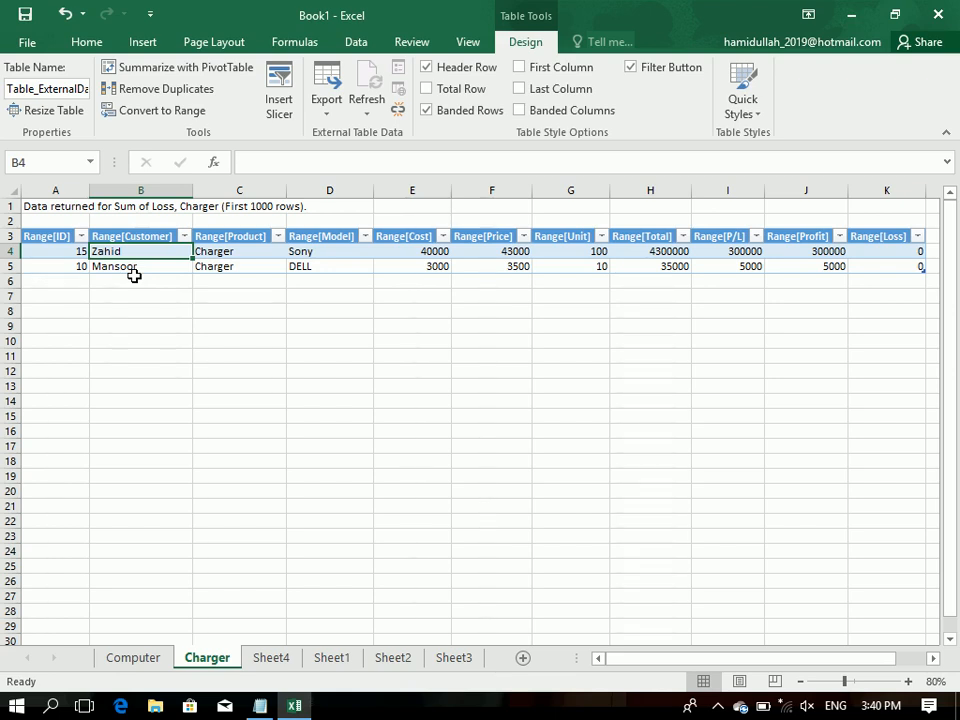
Step: Insert a 2-D clustered column chart from the Charger to RAM rows of the PivotTable on Sheet4
{"action": "left_click", "coordinate": [296, 656]}
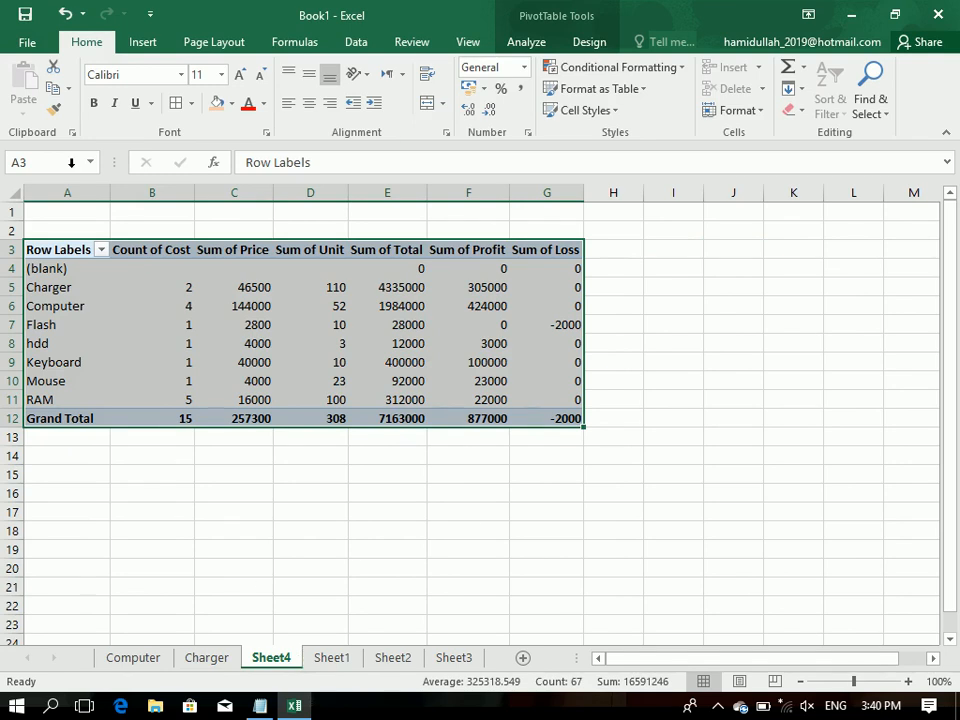
{"action": "left_click_drag", "start_coordinate": [74, 287], "coordinate": [554, 394]}
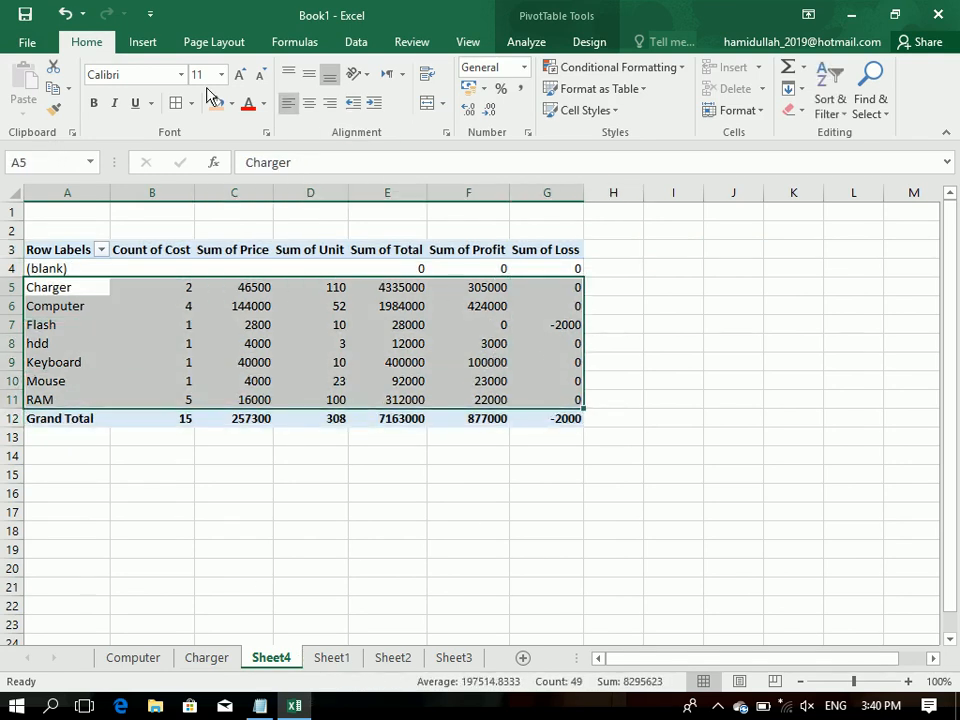
{"action": "left_click", "coordinate": [145, 43]}
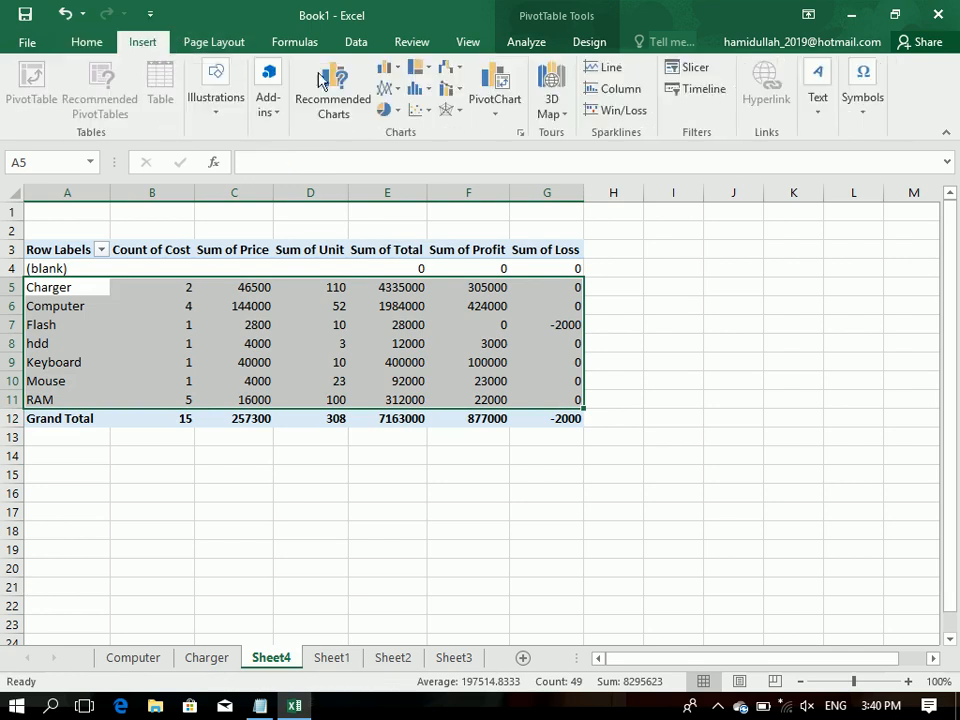
{"action": "left_click", "coordinate": [387, 68]}
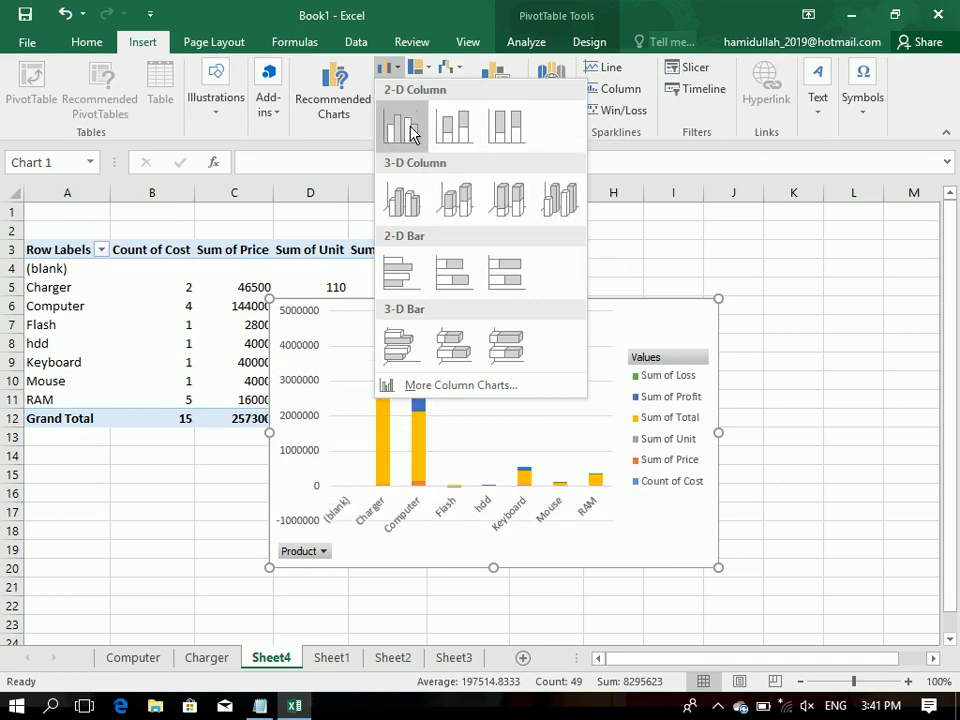
{"action": "left_click", "coordinate": [412, 131]}
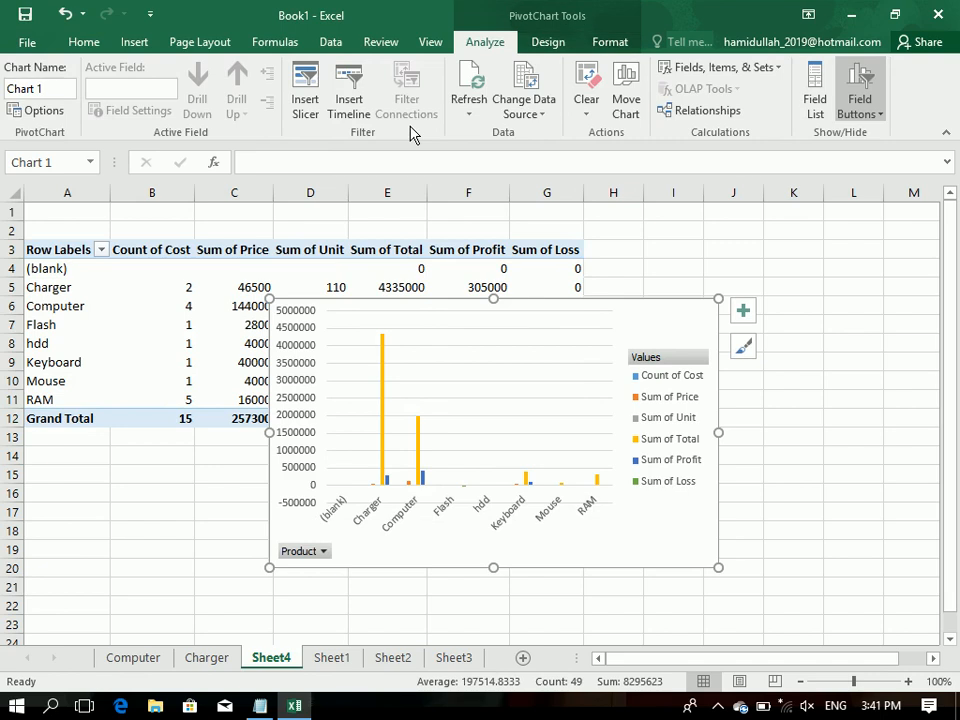
Step: Move the PivotChart to a new sheet named GRAPH
{"action": "left_click", "coordinate": [555, 55]}
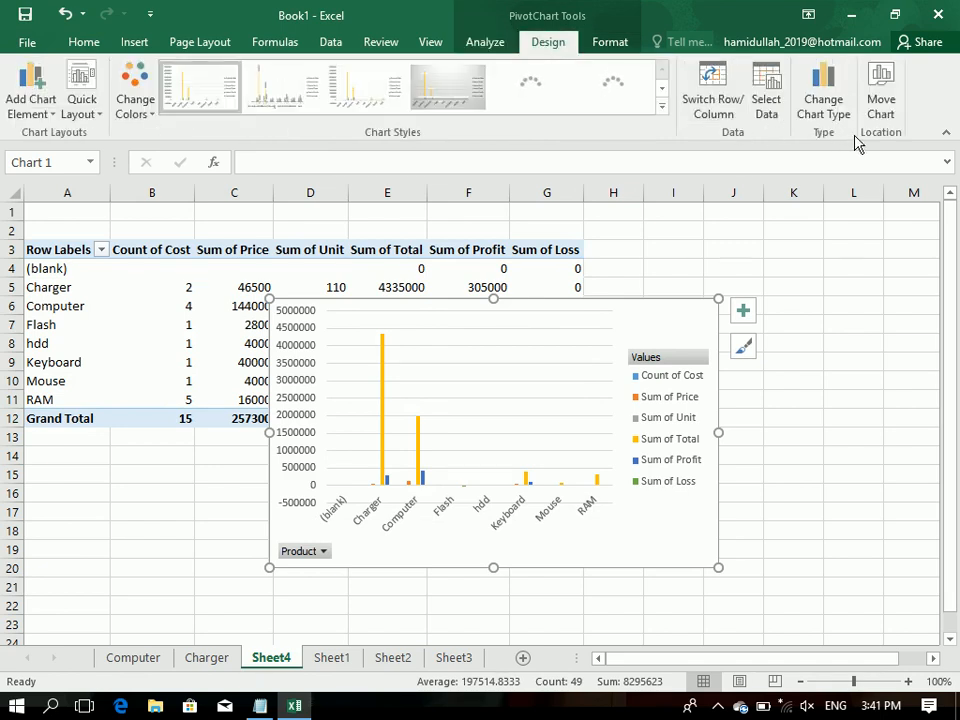
{"action": "left_click", "coordinate": [879, 118]}
{"action": "left_click", "coordinate": [303, 271]}
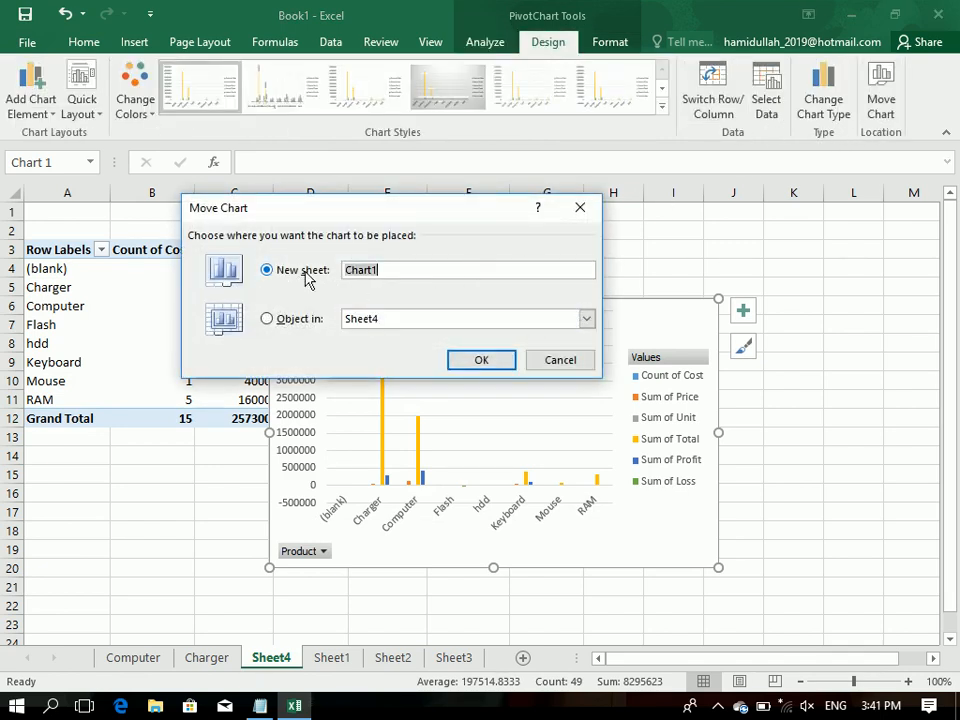
{"action": "type", "text": "GRAPH"}
{"action": "key", "text": "Return"}
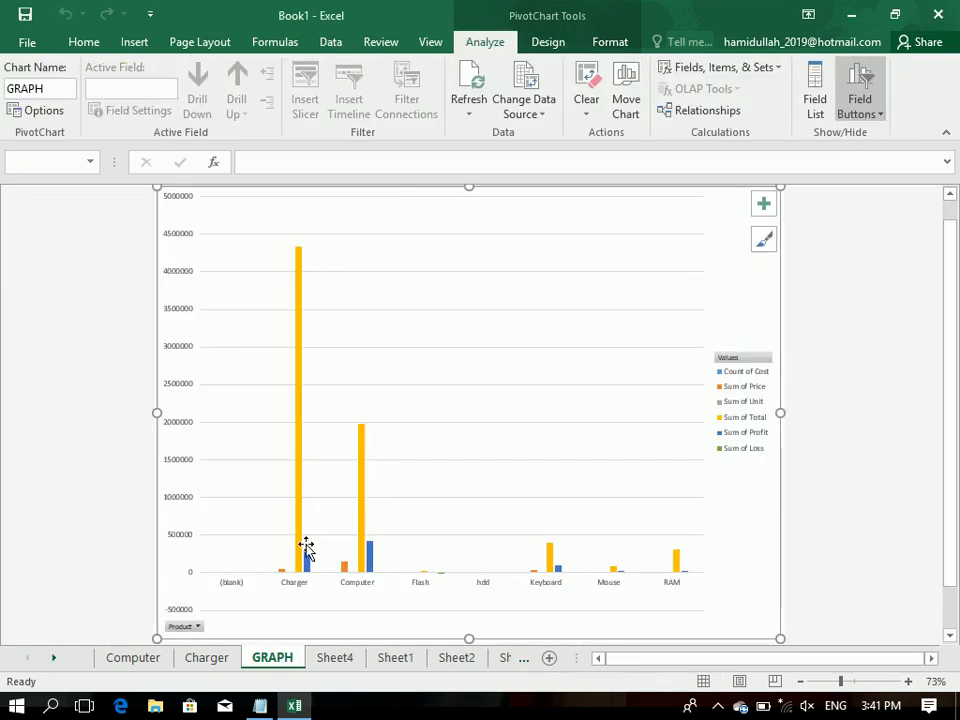
Step: Examine the Charger and Computer total and profit bars on the GRAPH sheet, and review the Charger sheet and the PivotTable on Sheet4
{"action": "mouse_move", "coordinate": [300, 422]}
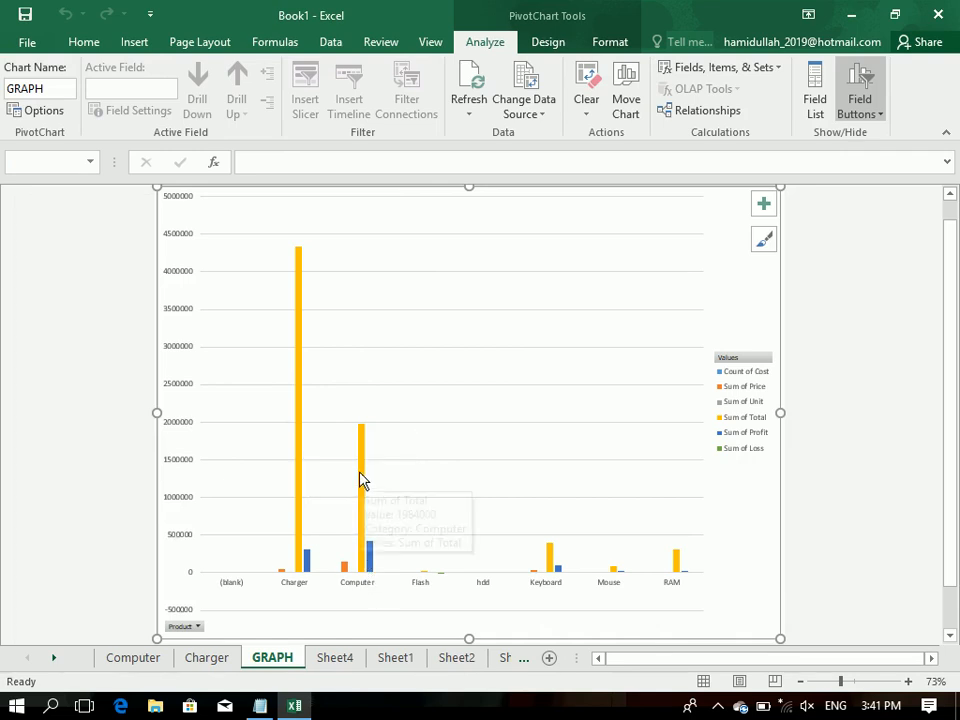
{"action": "mouse_move", "coordinate": [362, 486]}
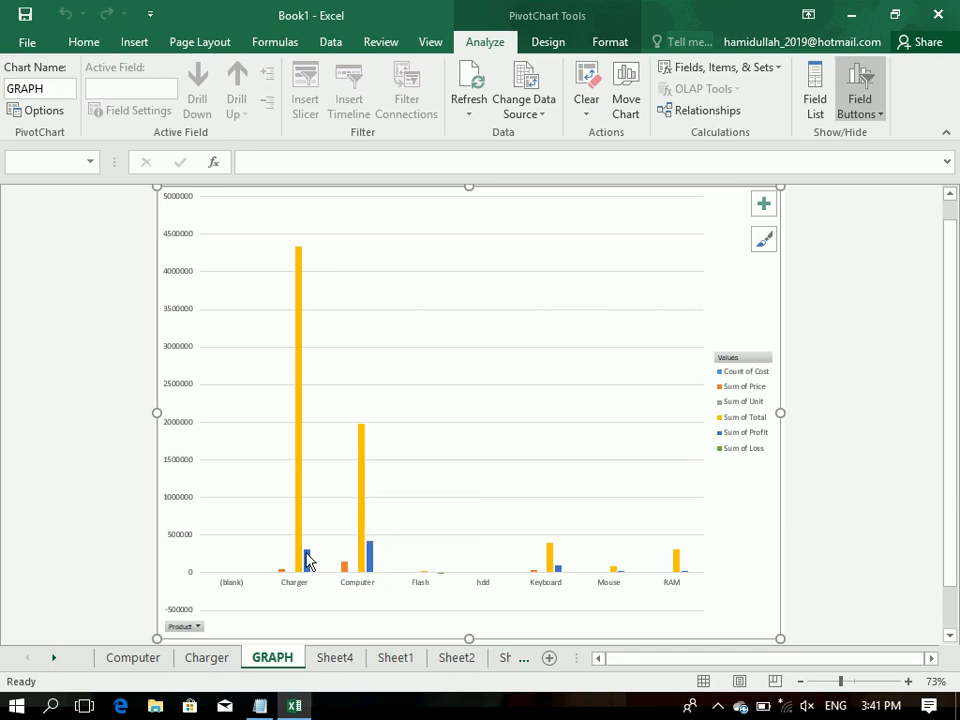
{"action": "mouse_move", "coordinate": [308, 564]}
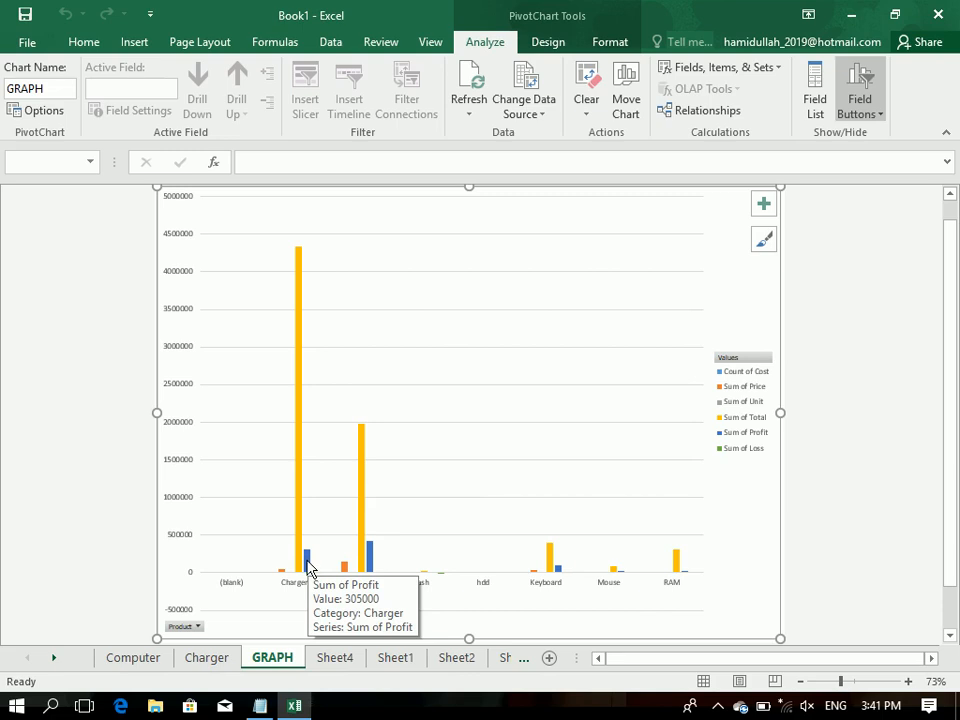
{"action": "left_click", "coordinate": [224, 670]}
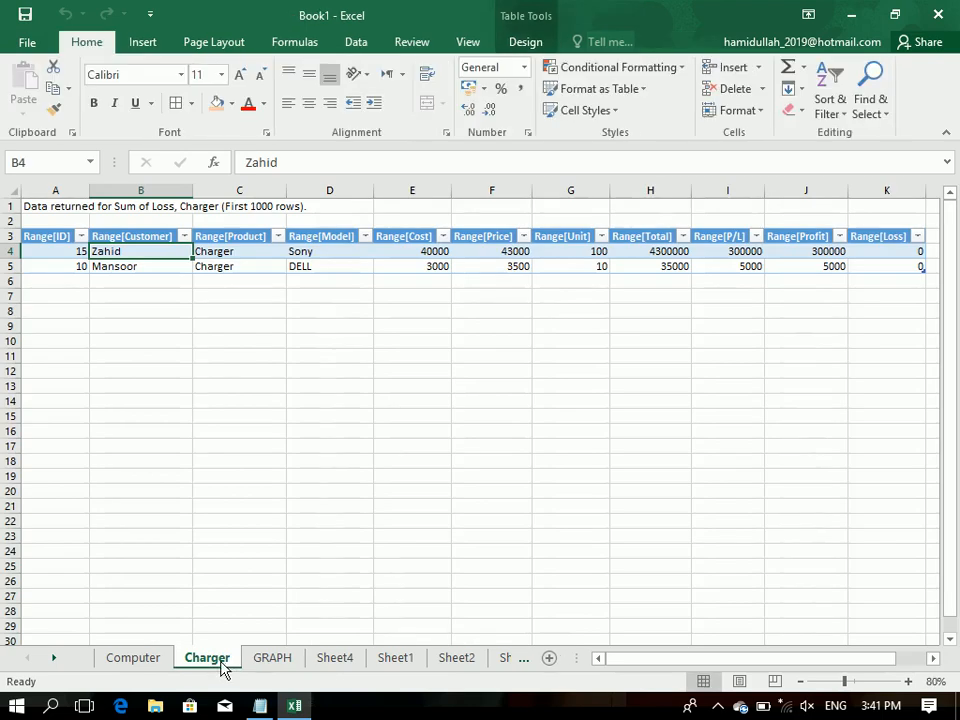
{"action": "left_click", "coordinate": [285, 669]}
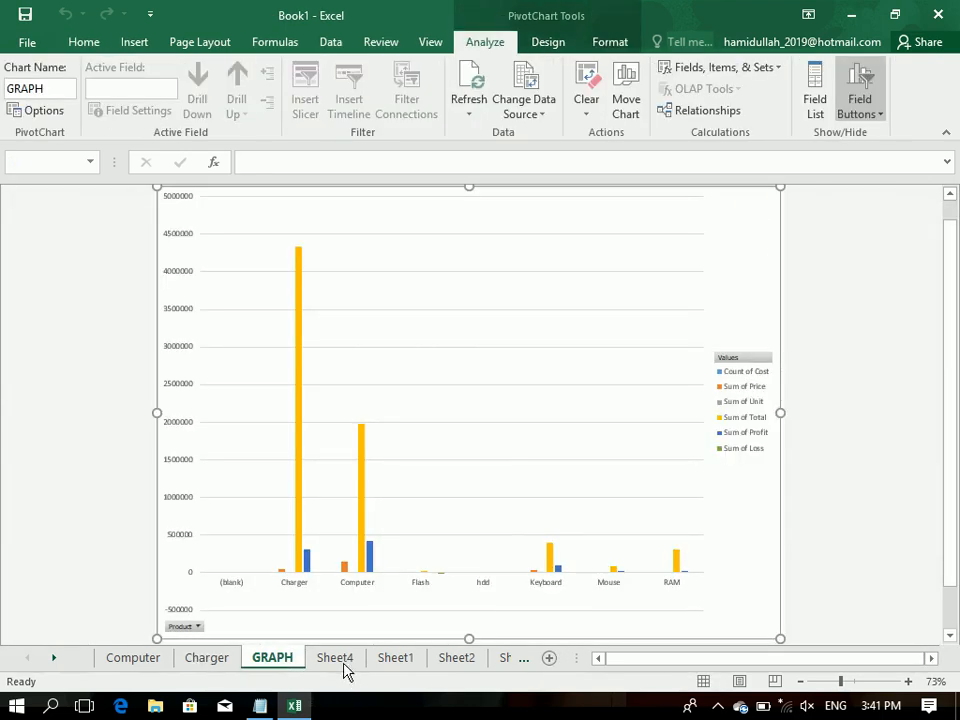
{"action": "left_click", "coordinate": [340, 665]}
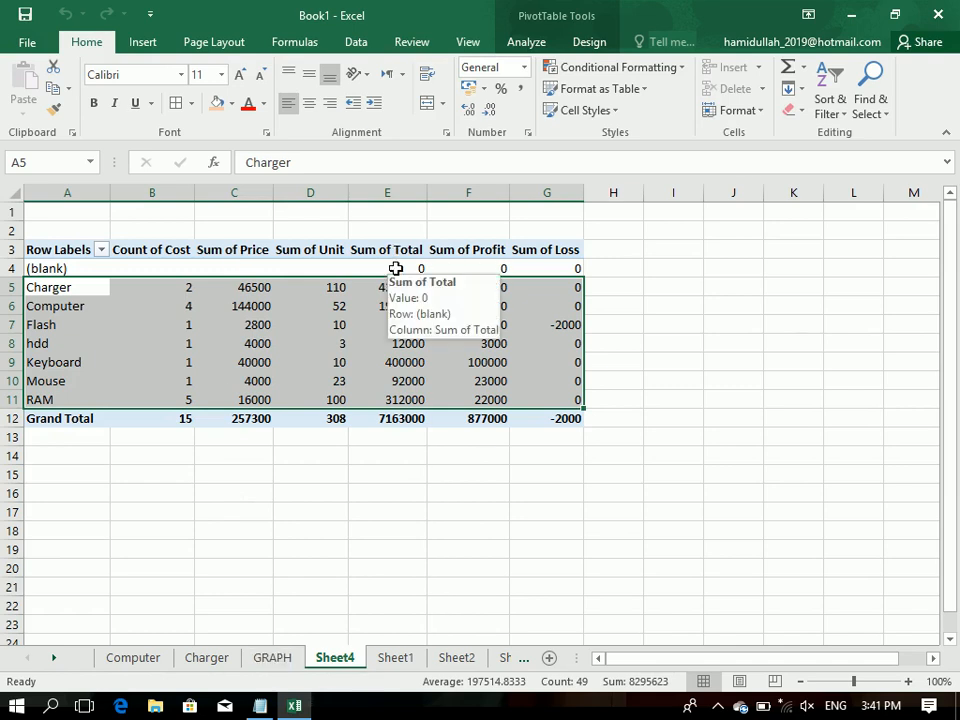
{"action": "left_click_drag", "start_coordinate": [71, 251], "coordinate": [541, 419]}
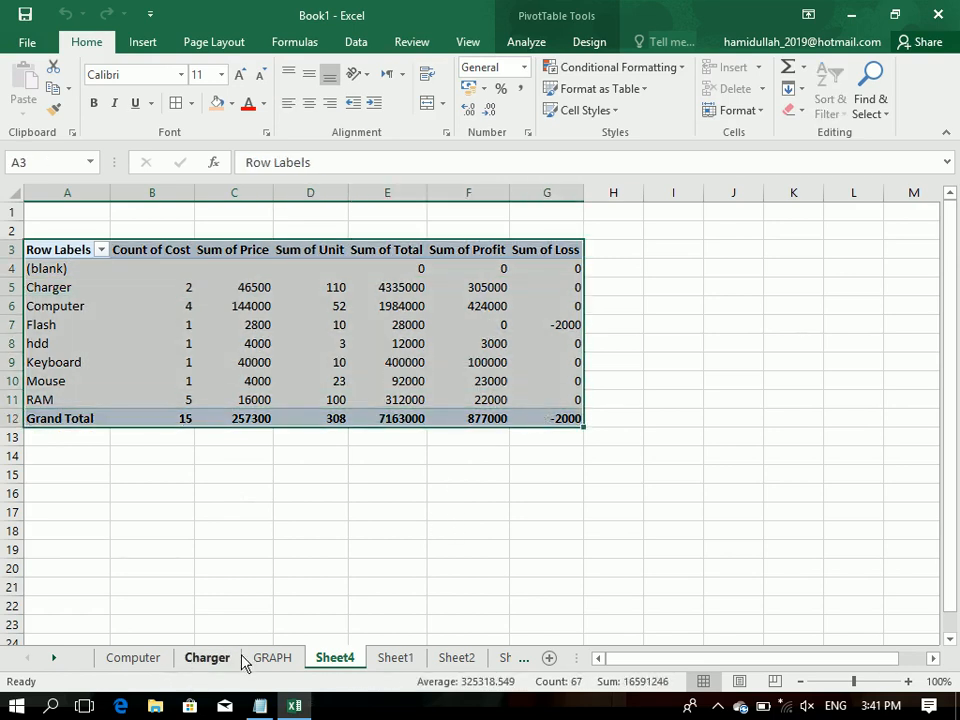
Step: Delete the GRAPH chart sheet
{"action": "right_click", "coordinate": [279, 663]}
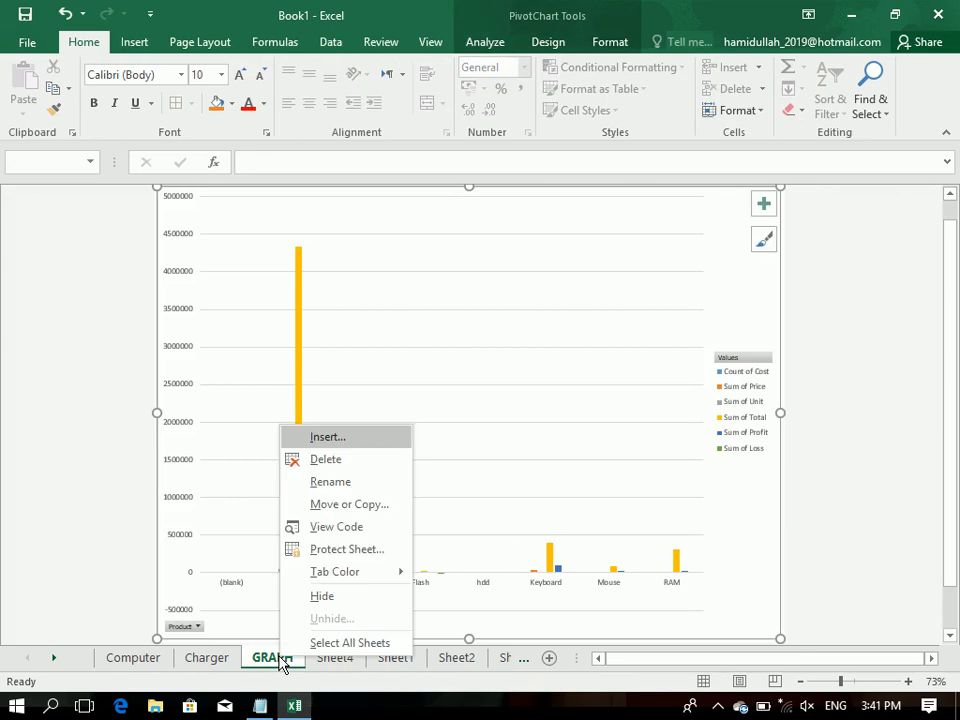
{"action": "left_click", "coordinate": [322, 459]}
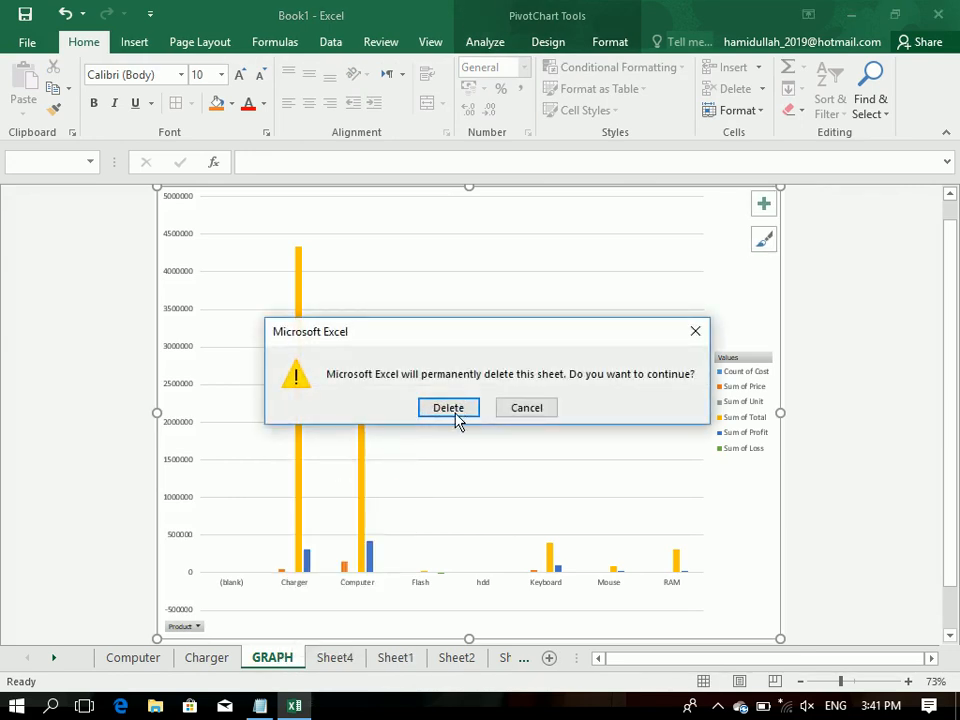
{"action": "left_click", "coordinate": [455, 418]}
Step: Remove the Cost, Price and Unit fields from the PivotTable on Sheet4
{"action": "left_click", "coordinate": [540, 45]}
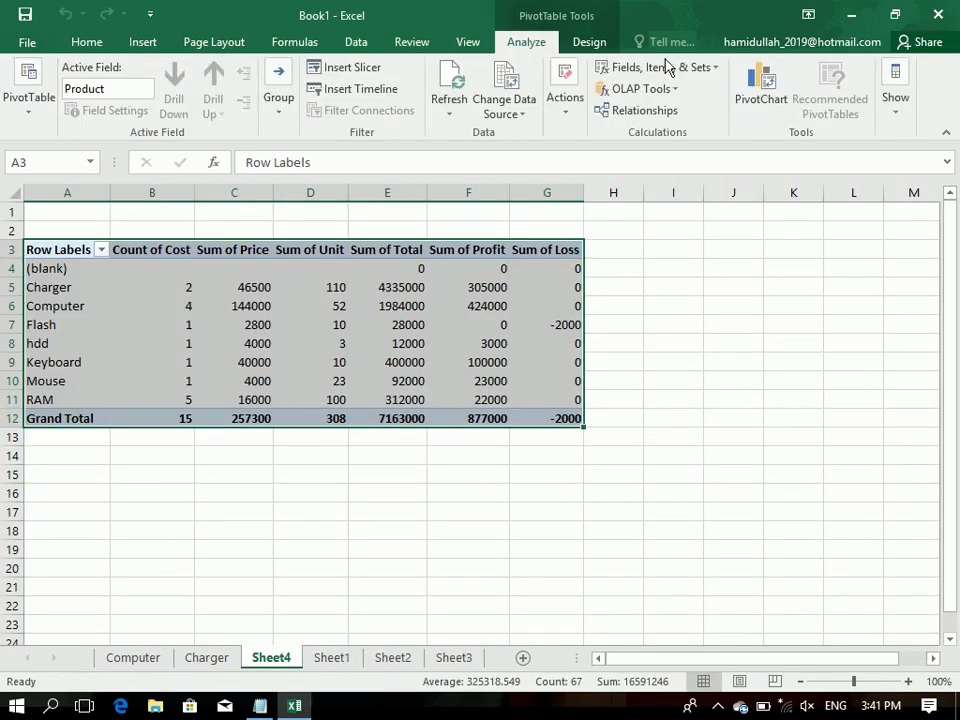
{"action": "left_click", "coordinate": [896, 100]}
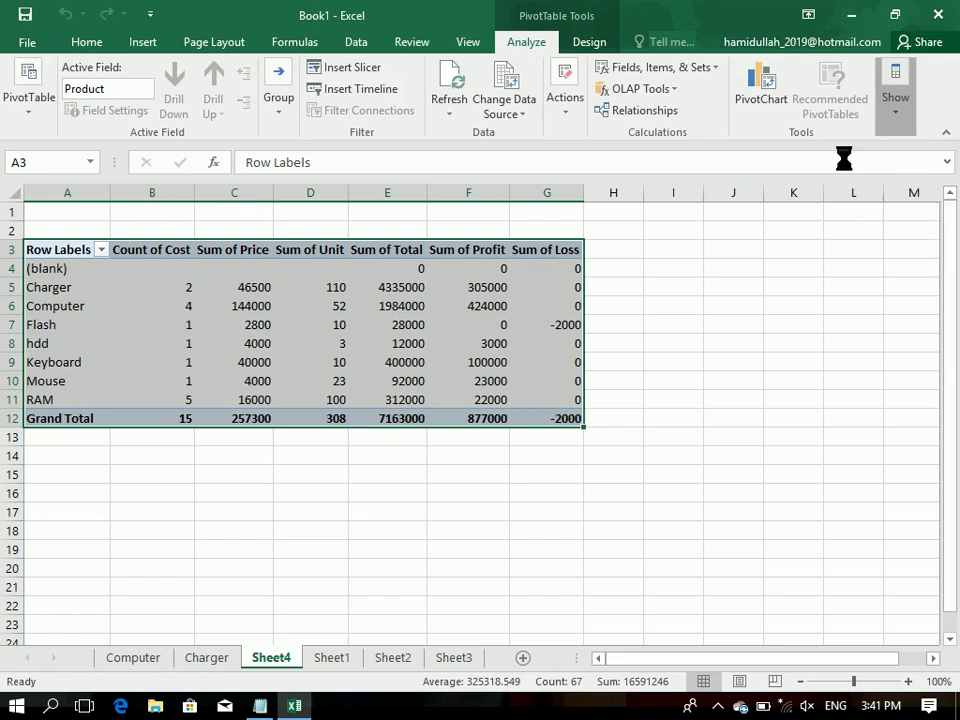
{"action": "left_click", "coordinate": [843, 165]}
{"action": "scroll", "coordinate": [846, 383], "scroll_direction": "down", "scroll_amount": 1}
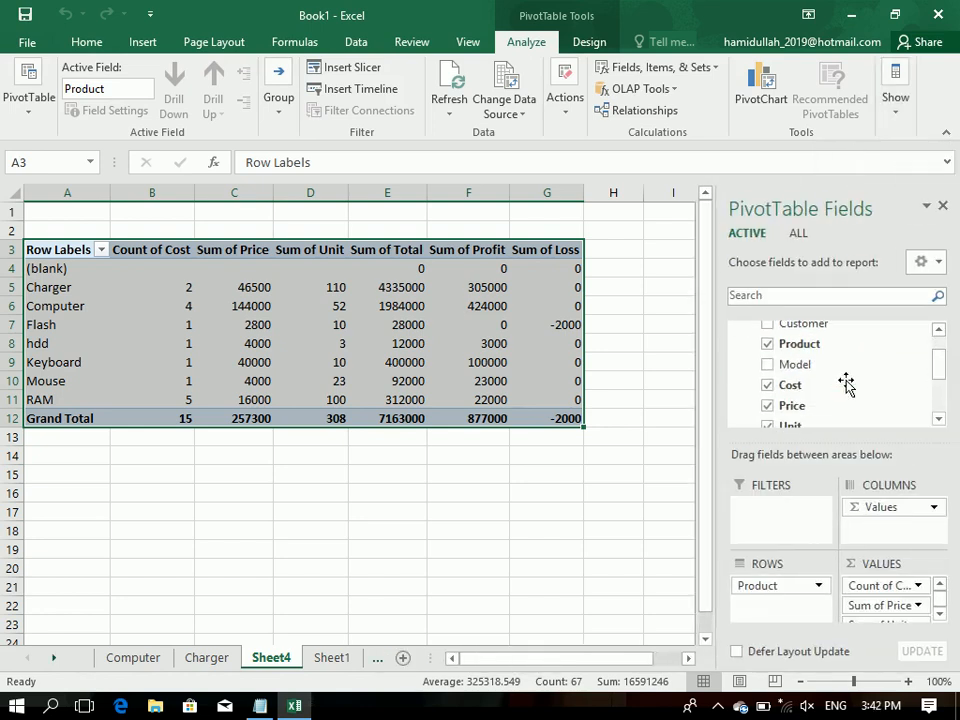
{"action": "left_click", "coordinate": [767, 385]}
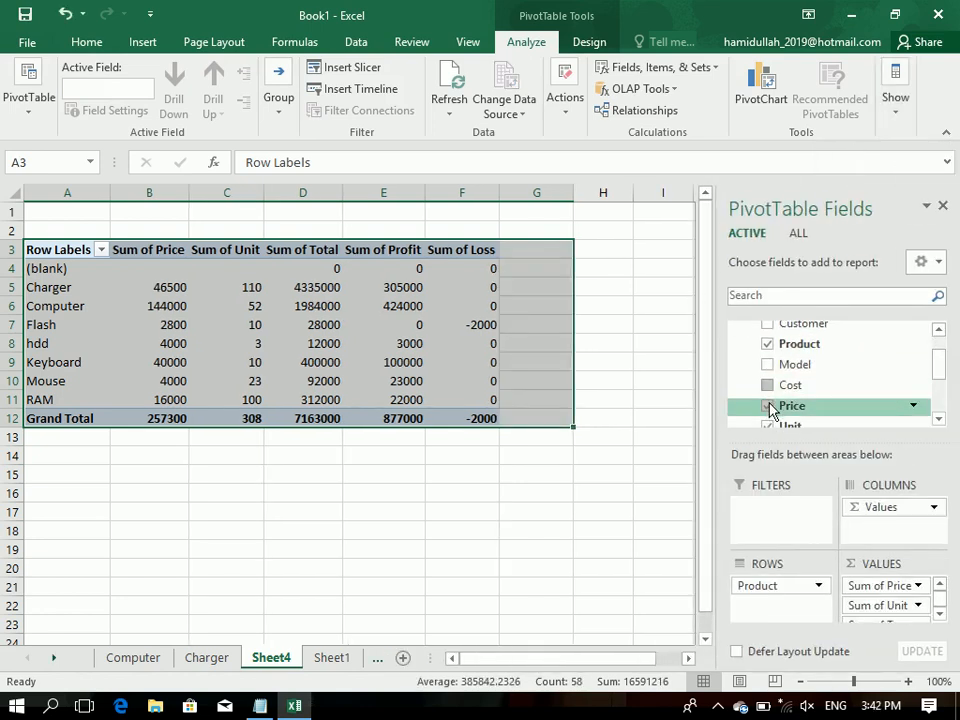
{"action": "left_click", "coordinate": [767, 406]}
{"action": "left_click_drag", "start_coordinate": [936, 364], "coordinate": [948, 398]}
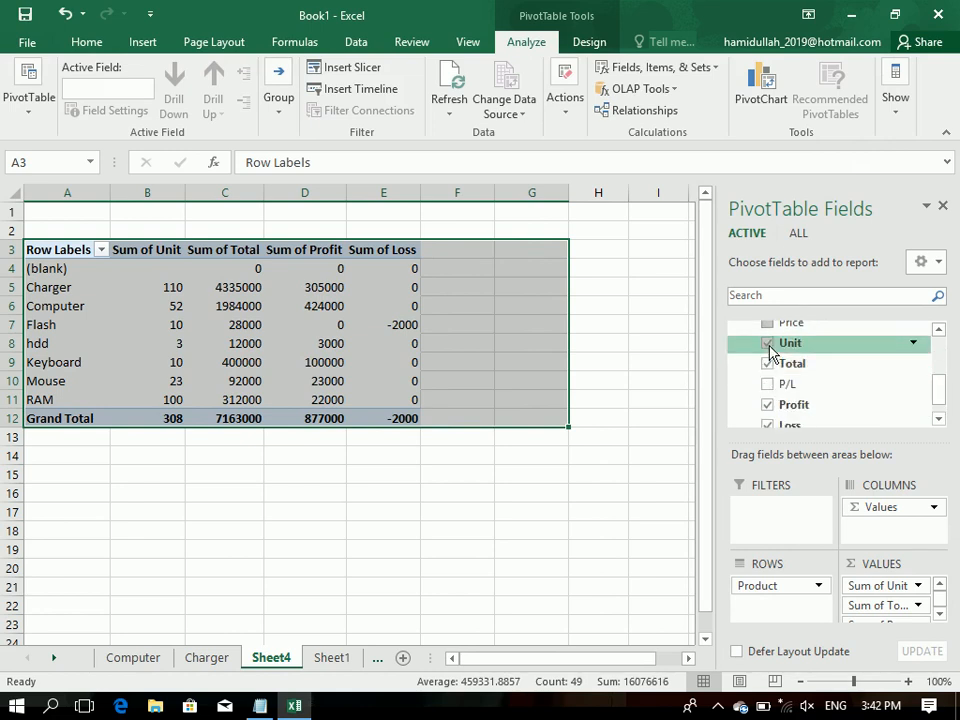
{"action": "left_click", "coordinate": [769, 347]}
{"action": "left_click_drag", "start_coordinate": [947, 390], "coordinate": [940, 412]}
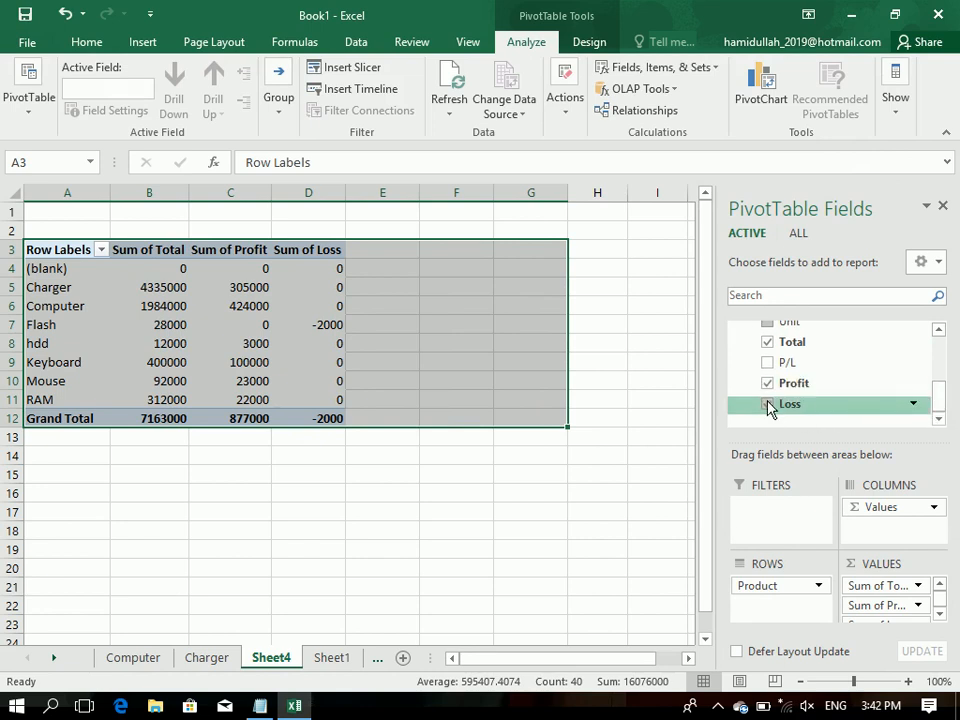
Step: Insert a 2-D clustered column chart from the (blank) to RAM rows of the PivotTable and inspect its Charger and Computer bars
{"action": "left_click", "coordinate": [334, 398]}
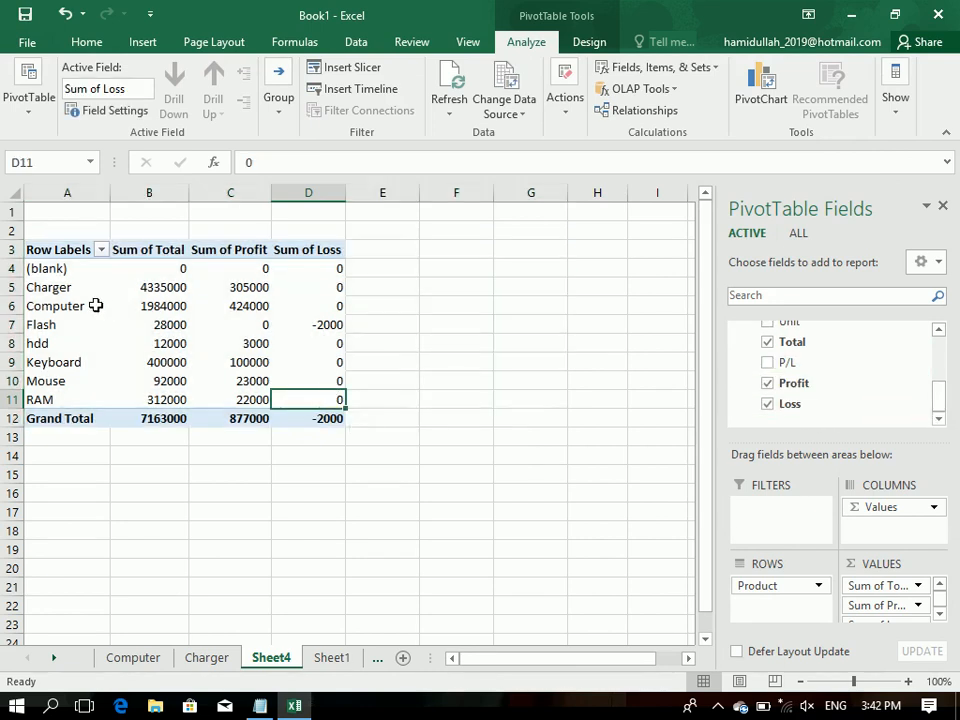
{"action": "left_click_drag", "start_coordinate": [58, 258], "coordinate": [312, 400]}
{"action": "left_click", "coordinate": [143, 44]}
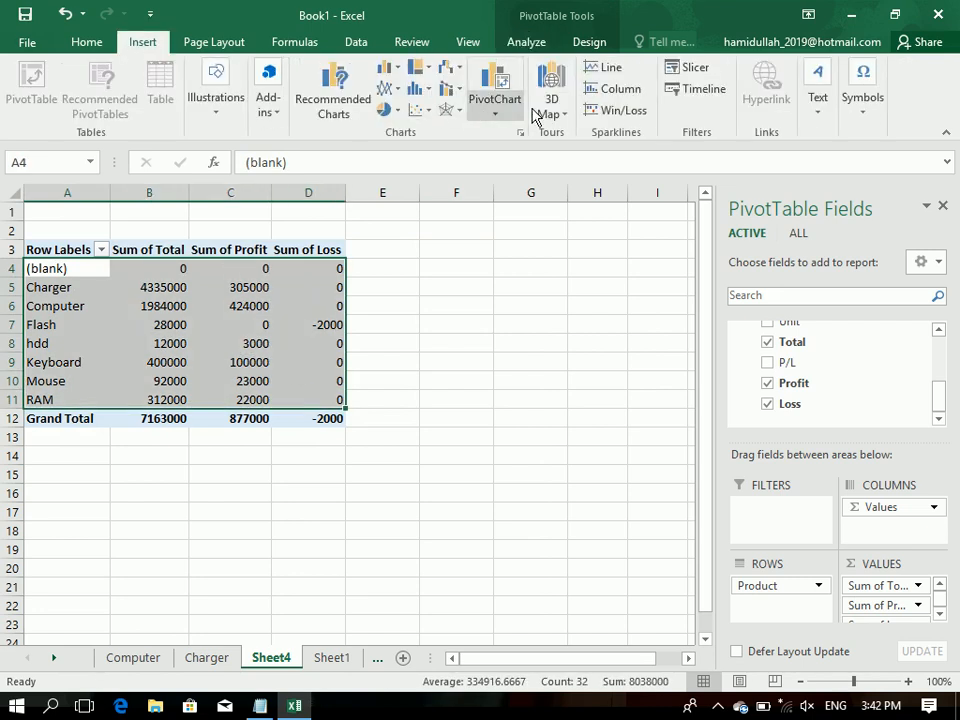
{"action": "left_click", "coordinate": [392, 78]}
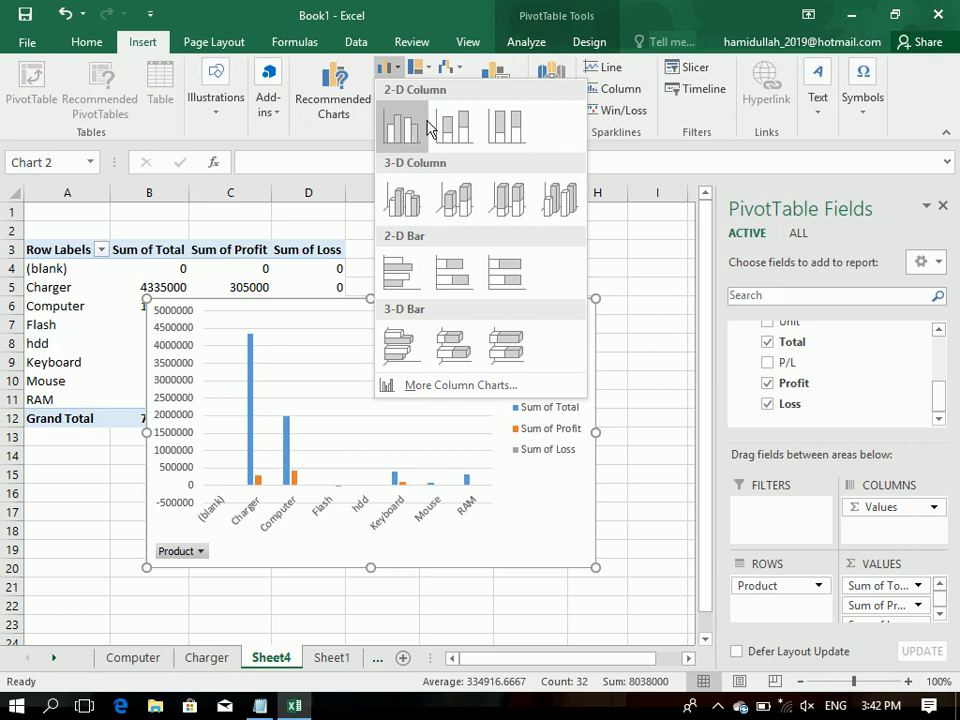
{"action": "left_click", "coordinate": [406, 128]}
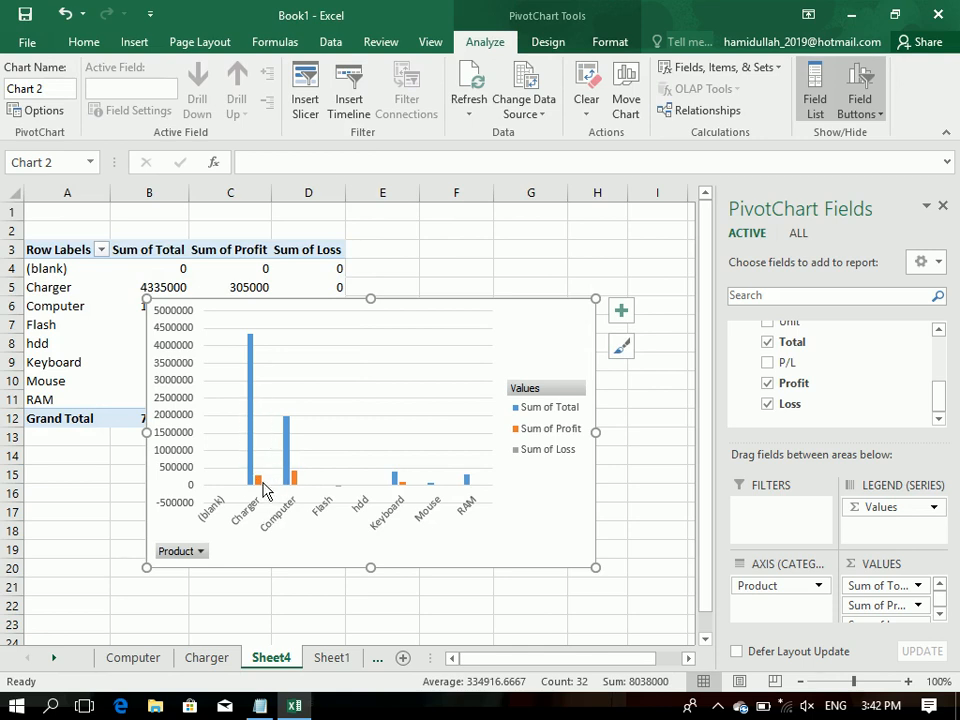
{"action": "mouse_move", "coordinate": [253, 349]}
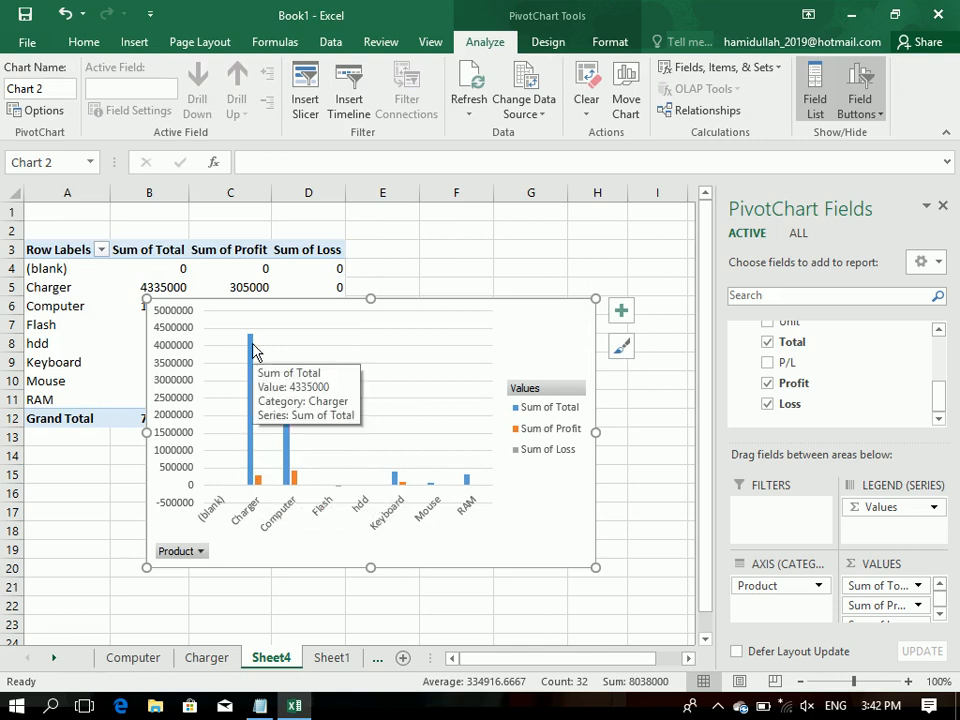
{"action": "mouse_move", "coordinate": [297, 484]}
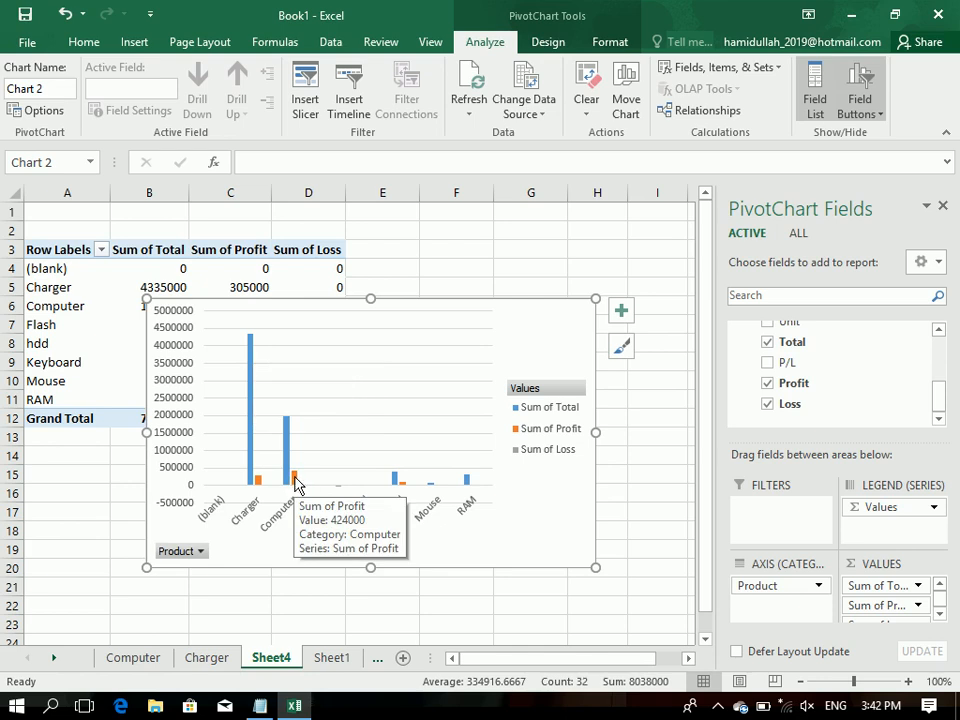
Step: Delete the PivotChart from Sheet4 and close the field list
{"action": "key", "text": "Delete"}
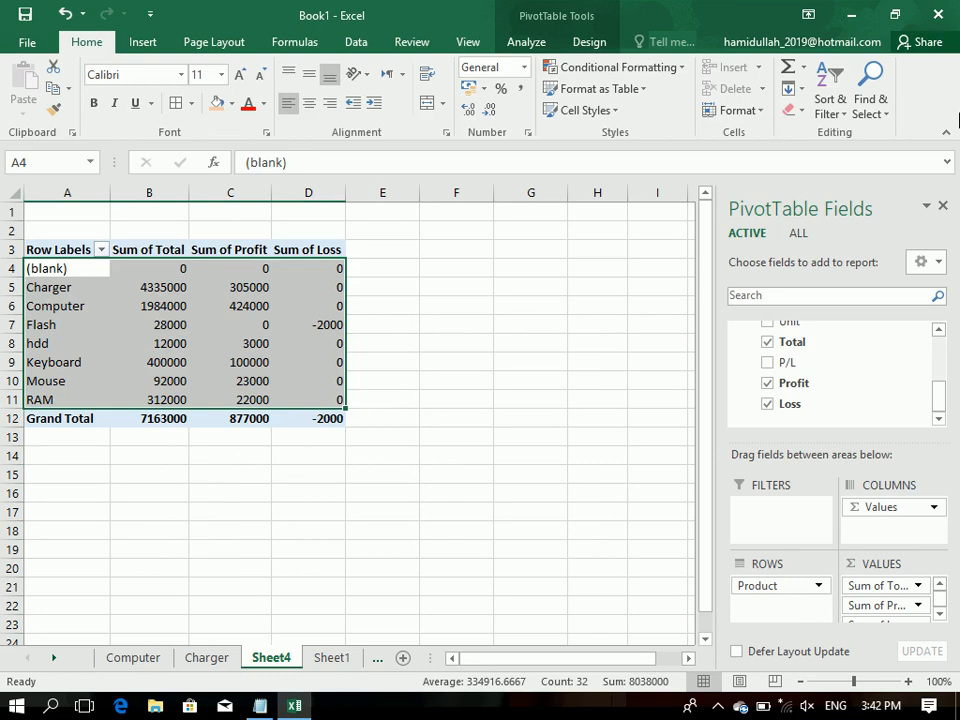
{"action": "left_click", "coordinate": [942, 205]}
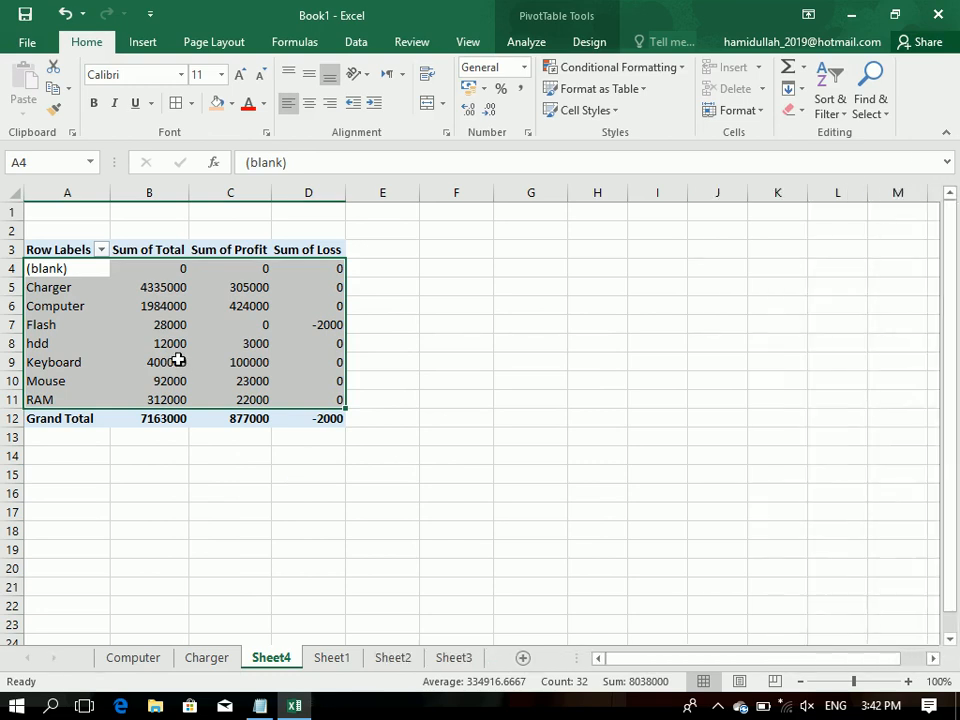
Step: Review the sales table on Sheet1 with its PivotTable and filter insertion options, the Charger sheet, and the PivotTable on Sheet4
{"action": "left_click", "coordinate": [341, 658]}
{"action": "left_click_drag", "start_coordinate": [365, 468], "coordinate": [323, 84]}
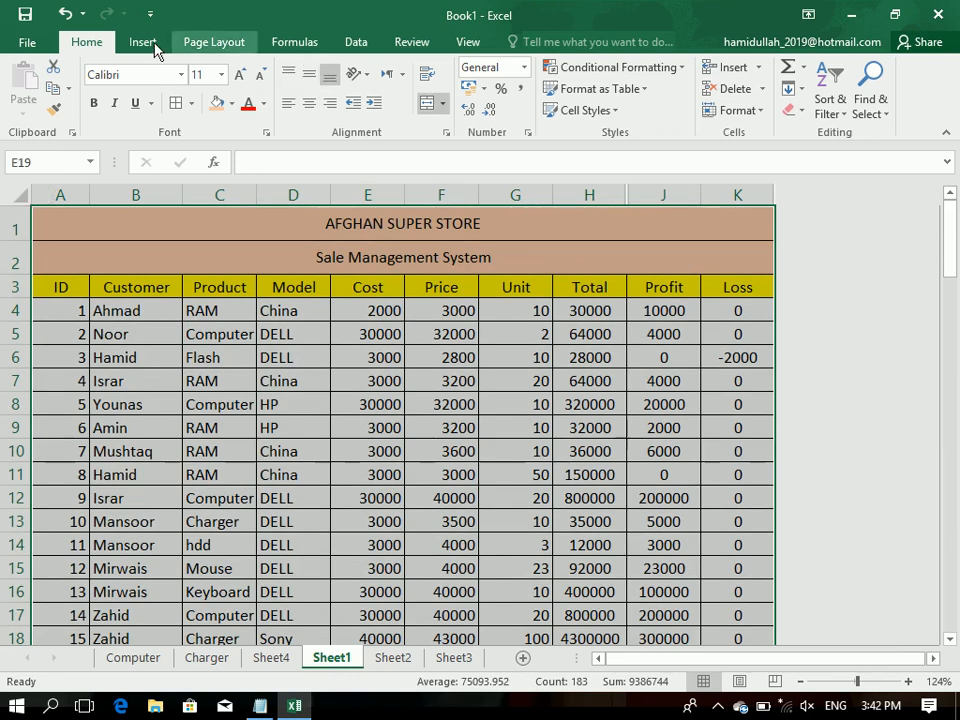
{"action": "left_click", "coordinate": [142, 42]}
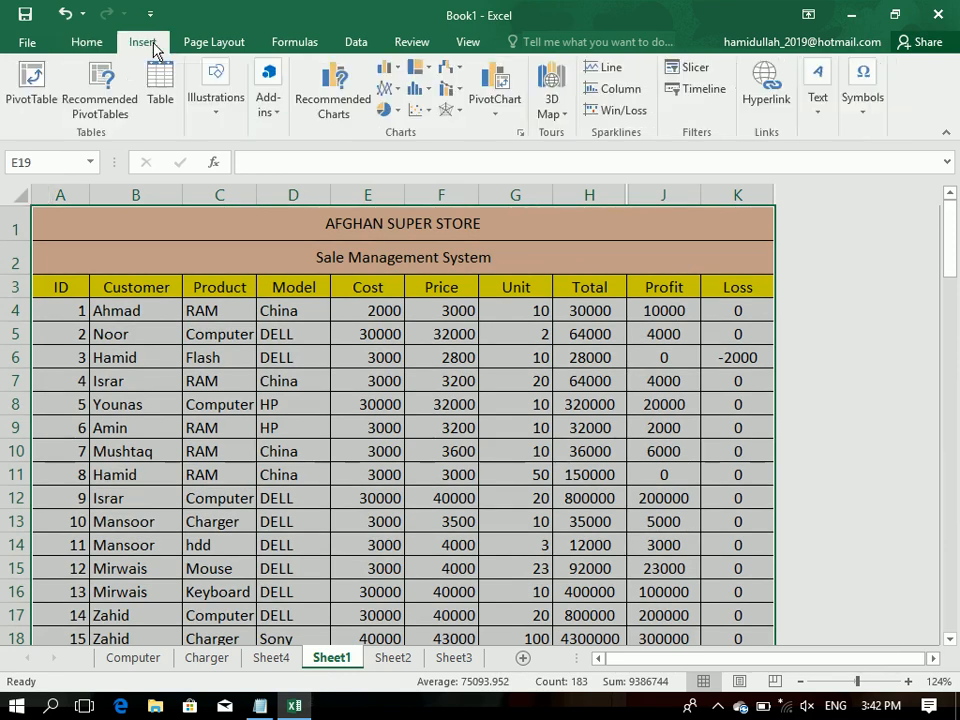
{"action": "left_click", "coordinate": [43, 86]}
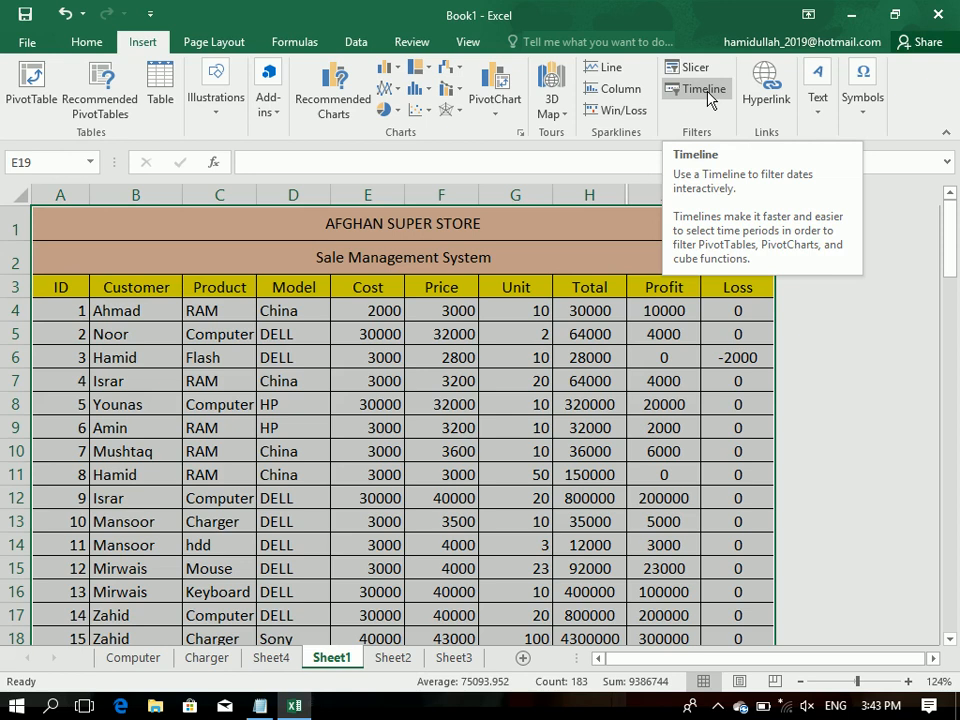
{"action": "left_click", "coordinate": [230, 663]}
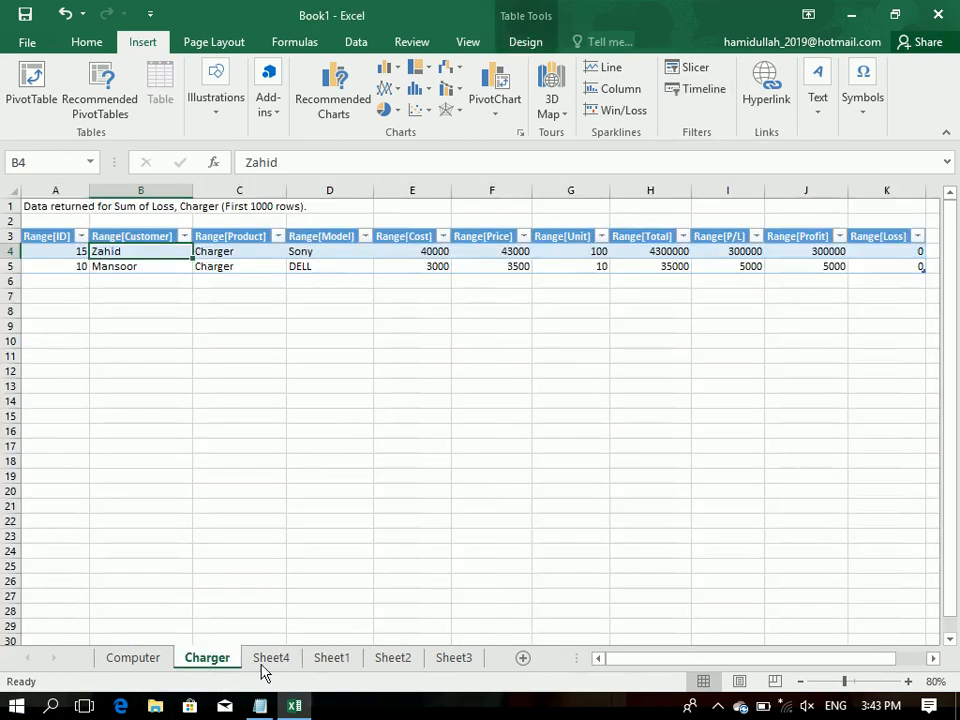
{"action": "left_click", "coordinate": [272, 660]}
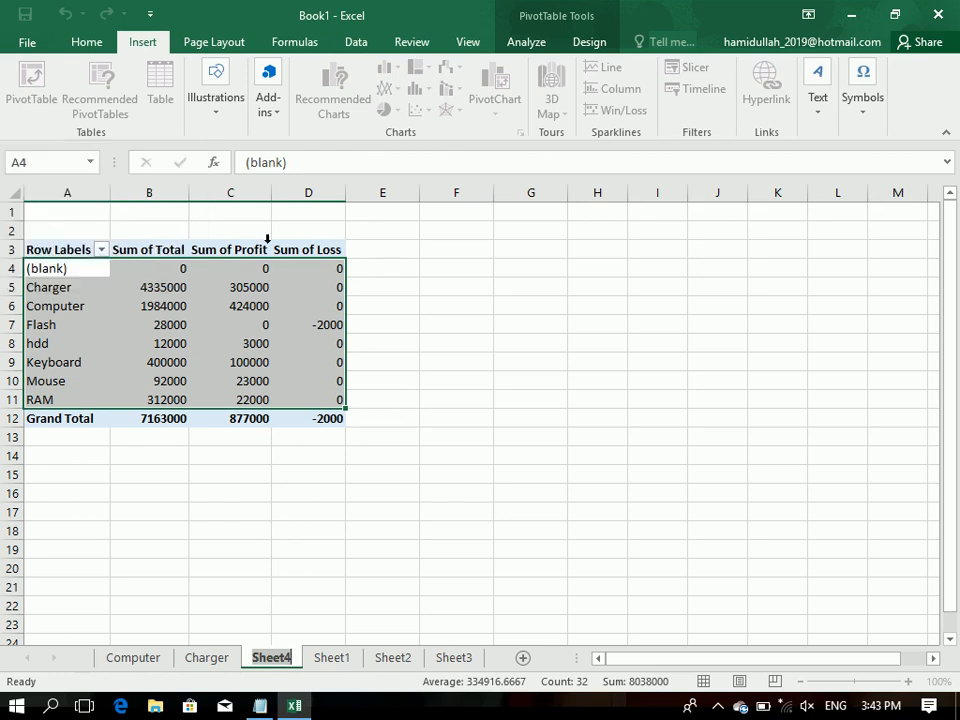
{"action": "left_click", "coordinate": [199, 247]}
{"action": "left_click", "coordinate": [129, 234]}
{"action": "left_click", "coordinate": [88, 210]}
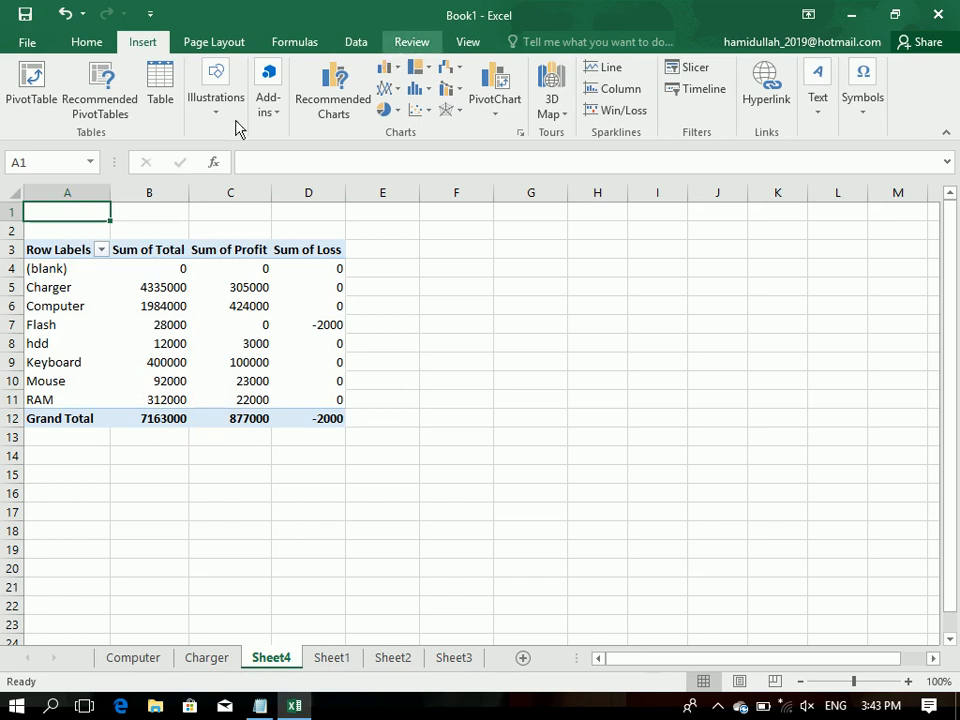
Step: Add the Model field to the PivotTable as a report filter and close the field list
{"action": "left_click", "coordinate": [122, 310]}
{"action": "left_click", "coordinate": [535, 45]}
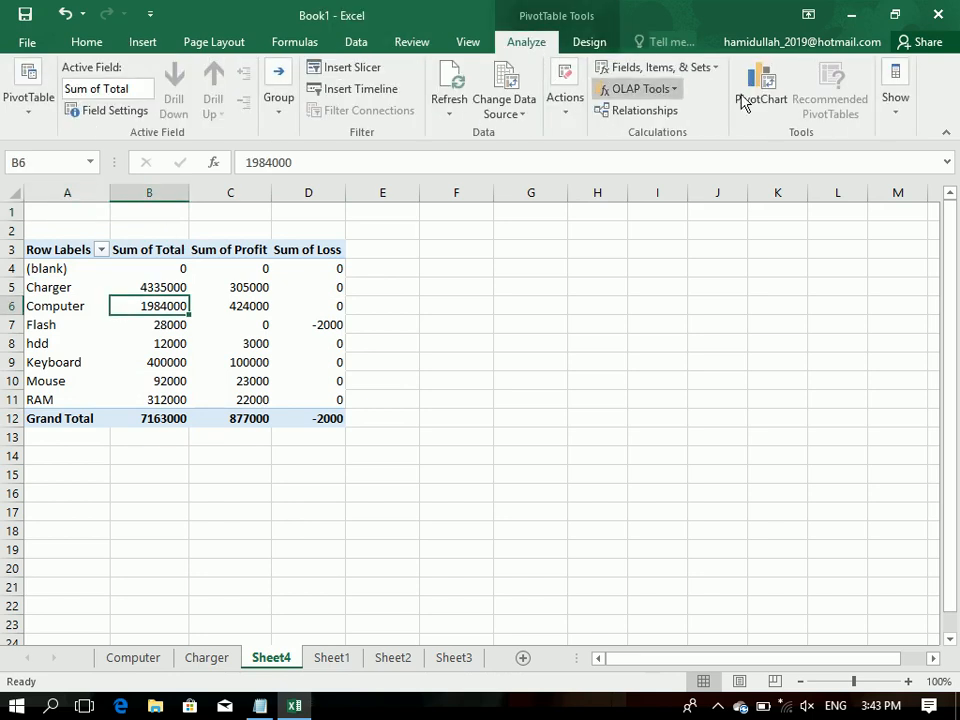
{"action": "left_click", "coordinate": [895, 85]}
{"action": "left_click", "coordinate": [828, 188]}
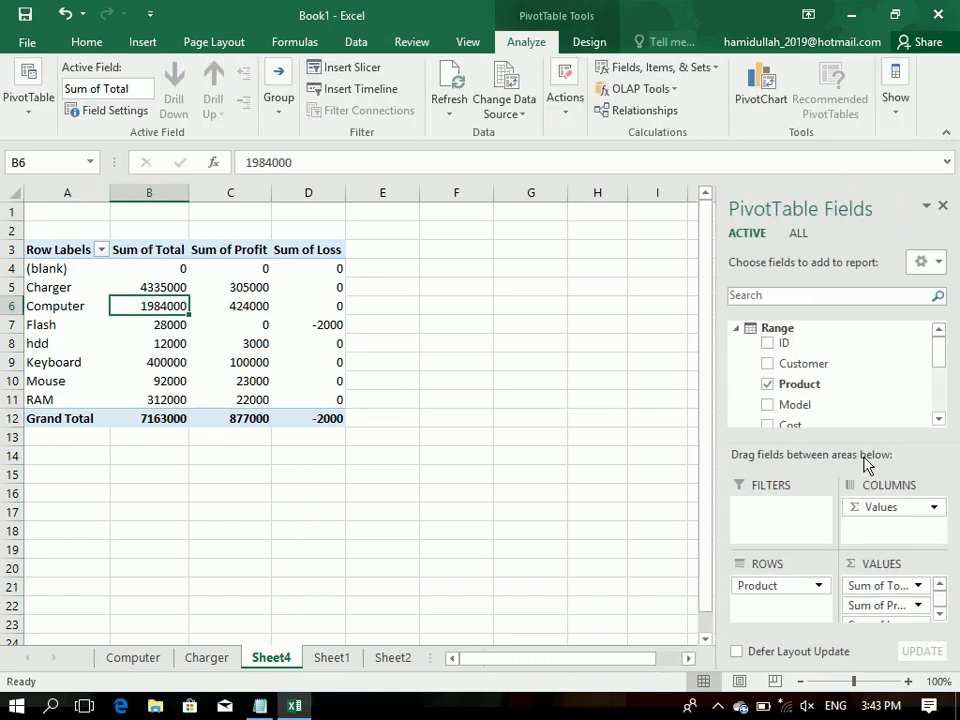
{"action": "left_click_drag", "start_coordinate": [945, 358], "coordinate": [939, 368]}
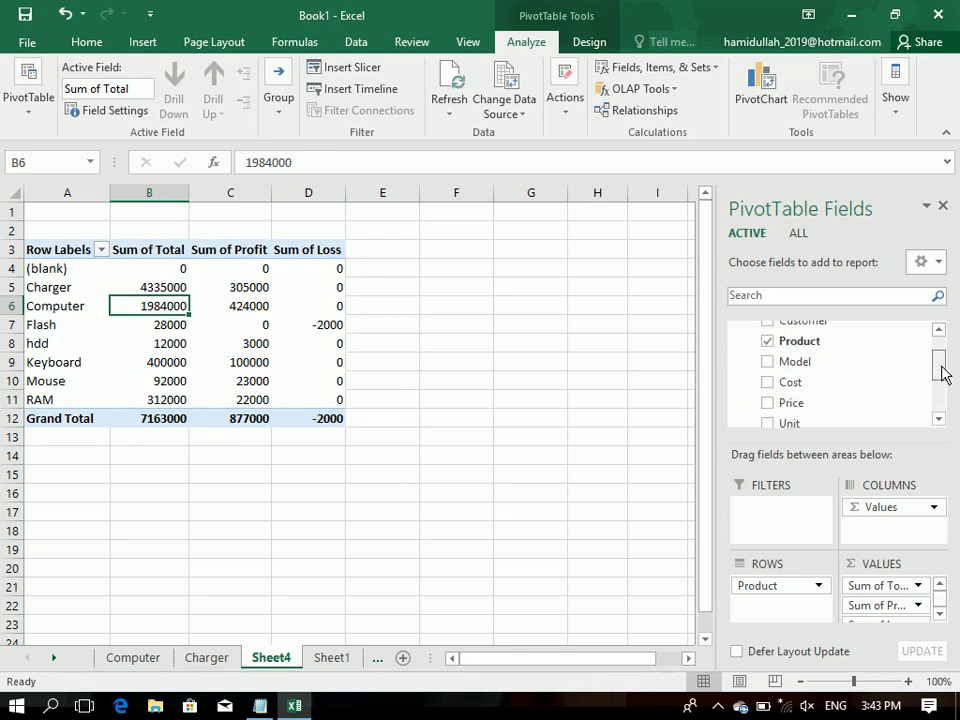
{"action": "left_click_drag", "start_coordinate": [784, 346], "coordinate": [754, 508]}
{"action": "left_click", "coordinate": [944, 208]}
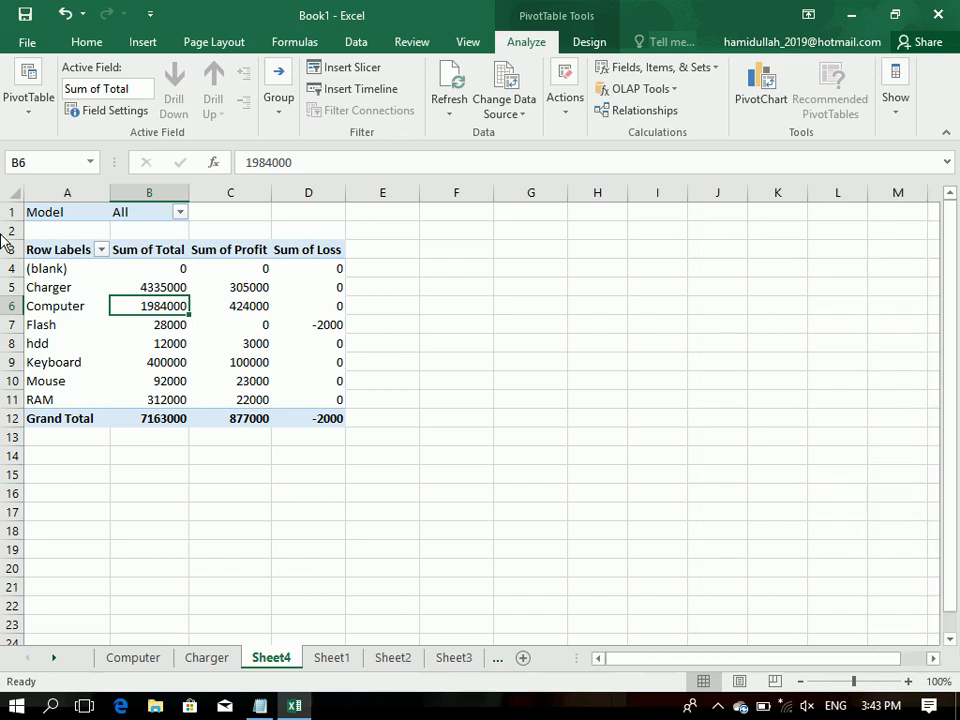
Step: Allow multiple items in the Model filter and show only the DELL records
{"action": "left_click", "coordinate": [120, 228]}
{"action": "left_click", "coordinate": [153, 211]}
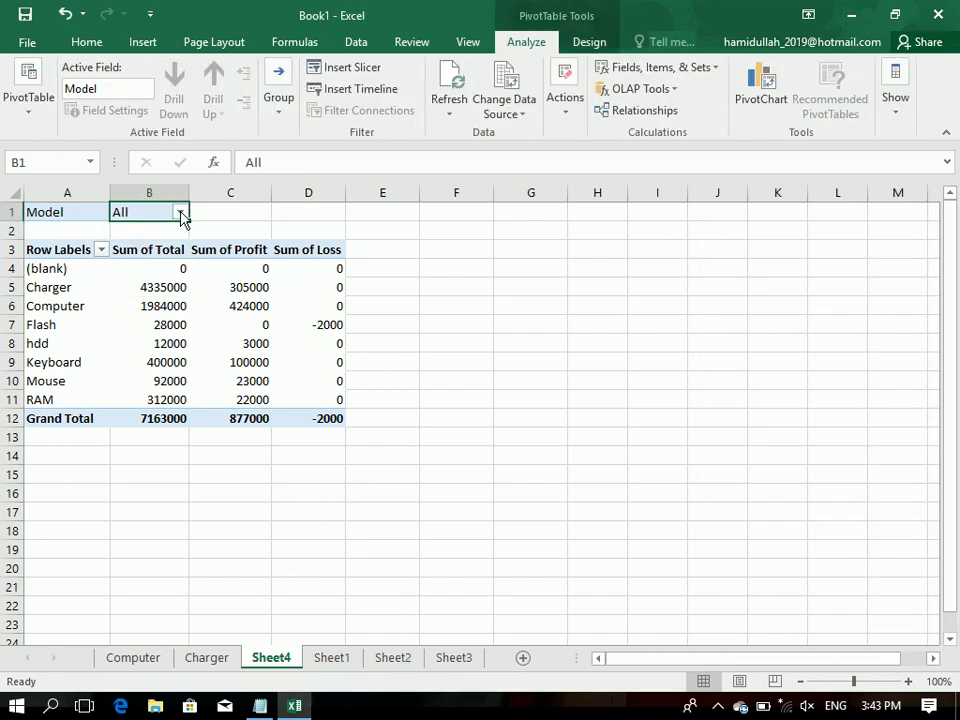
{"action": "left_click", "coordinate": [180, 212]}
{"action": "left_click", "coordinate": [19, 256]}
{"action": "left_click", "coordinate": [13, 423]}
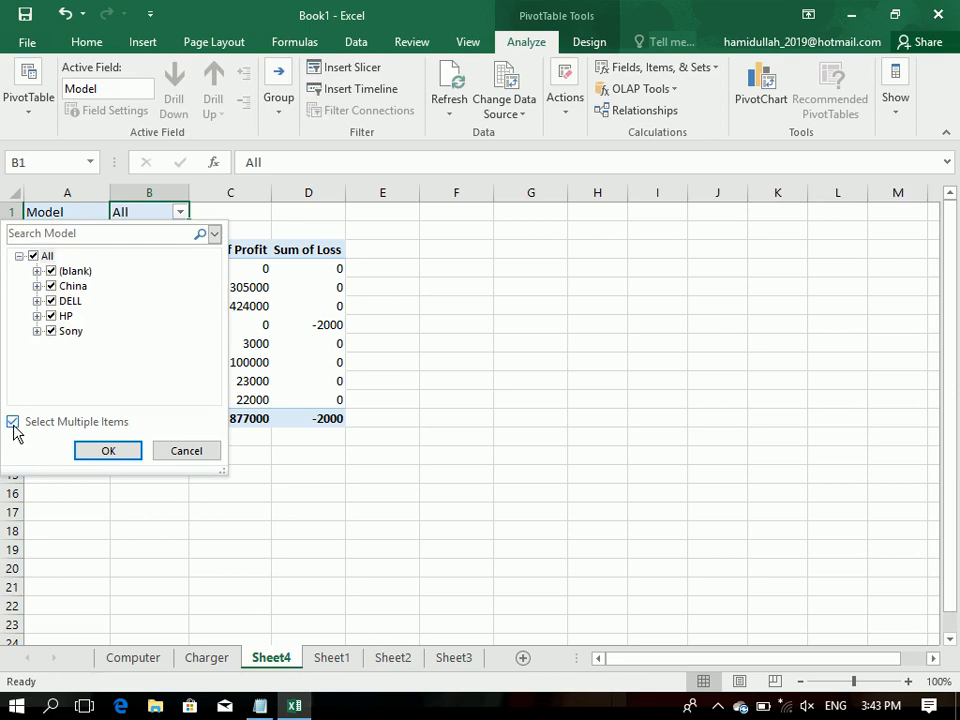
{"action": "left_click", "coordinate": [37, 272]}
{"action": "left_click", "coordinate": [50, 271]}
{"action": "left_click", "coordinate": [51, 286]}
{"action": "left_click", "coordinate": [51, 316]}
{"action": "left_click", "coordinate": [51, 331]}
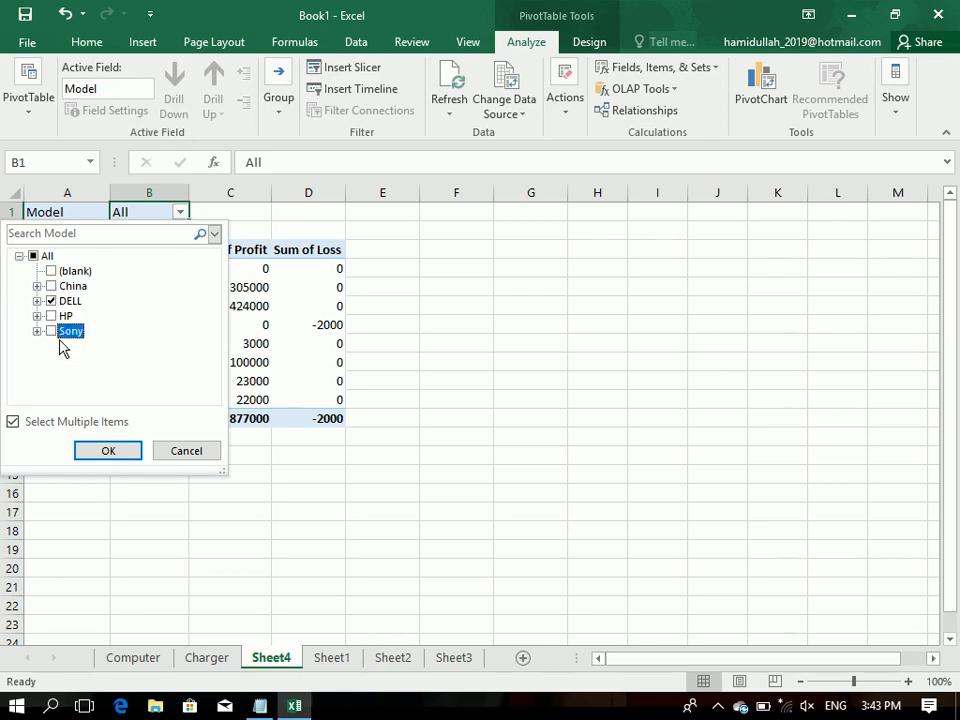
{"action": "left_click", "coordinate": [104, 450]}
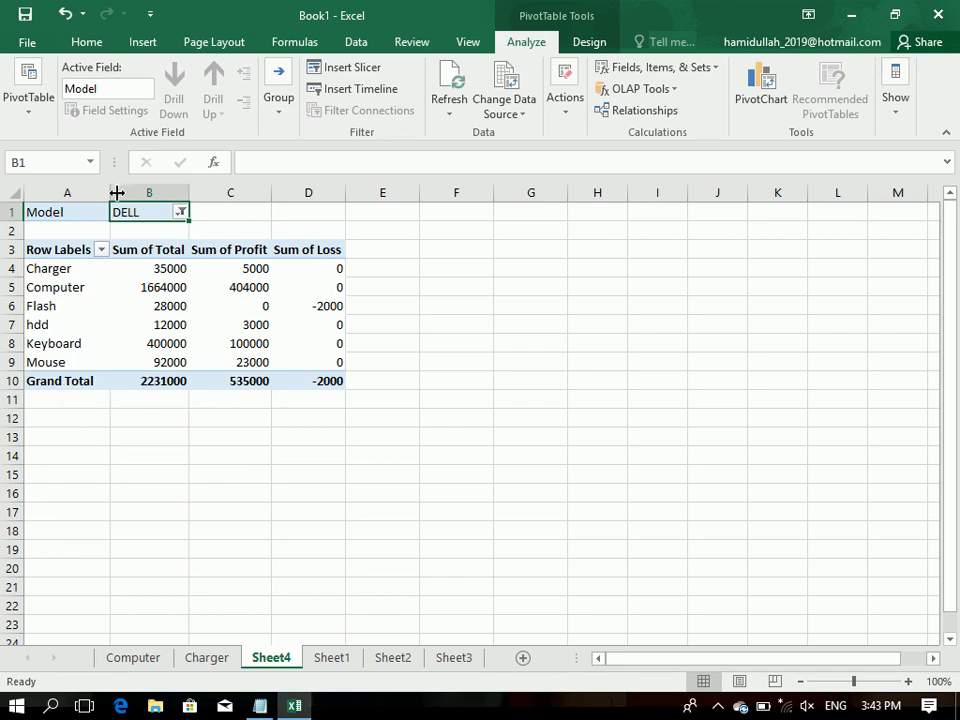
Step: Change the Model filter to show only the China records
{"action": "left_click", "coordinate": [180, 211]}
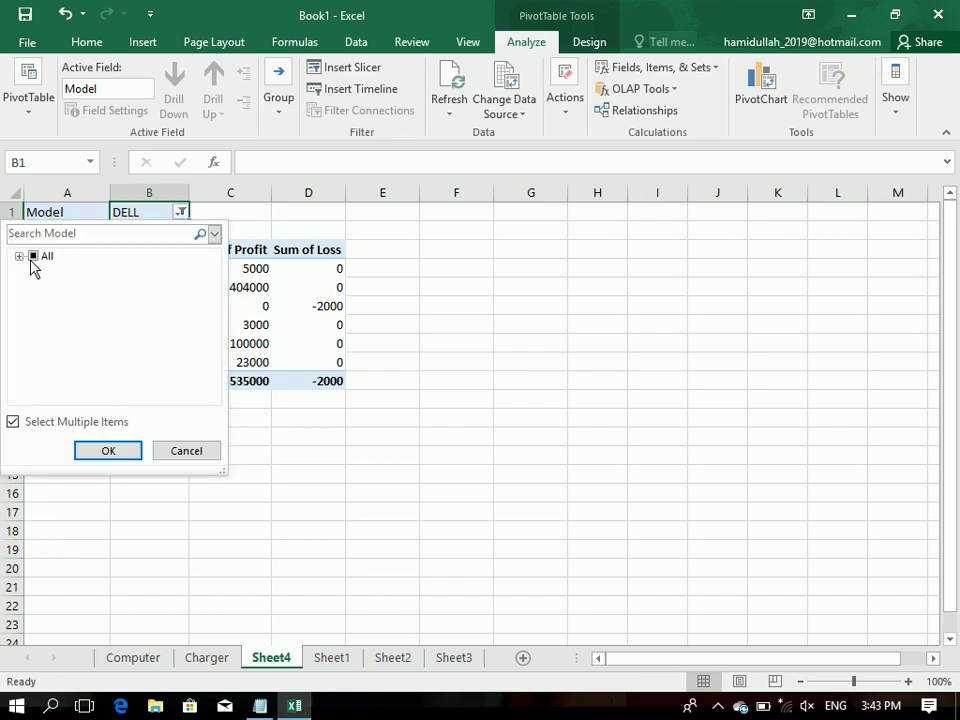
{"action": "left_click", "coordinate": [19, 256]}
{"action": "left_click", "coordinate": [51, 301]}
{"action": "left_click", "coordinate": [51, 286]}
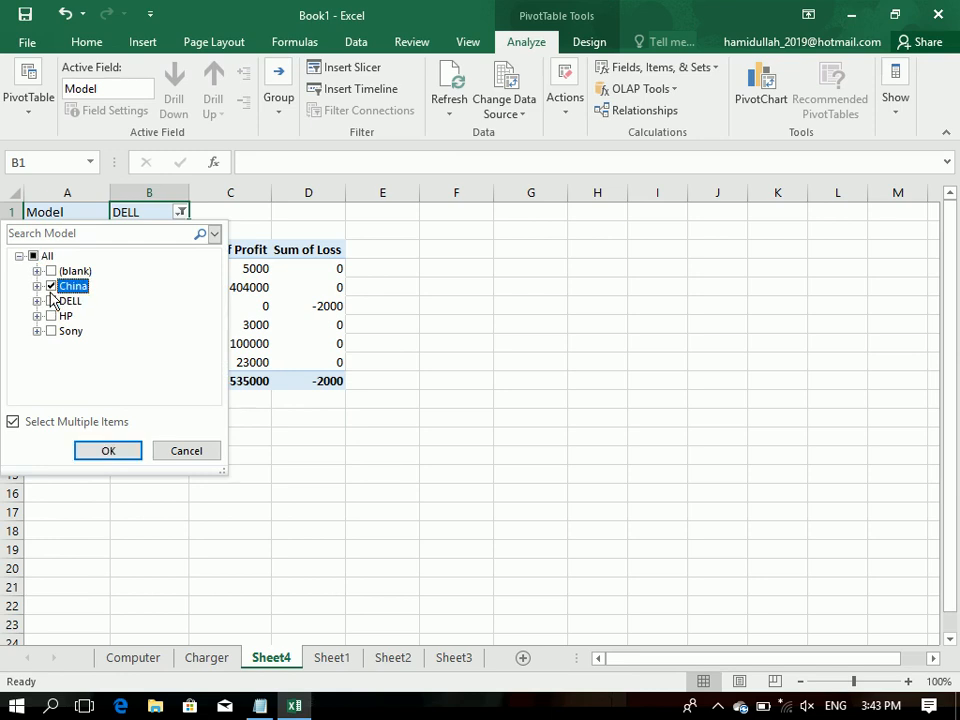
{"action": "left_click", "coordinate": [108, 451]}
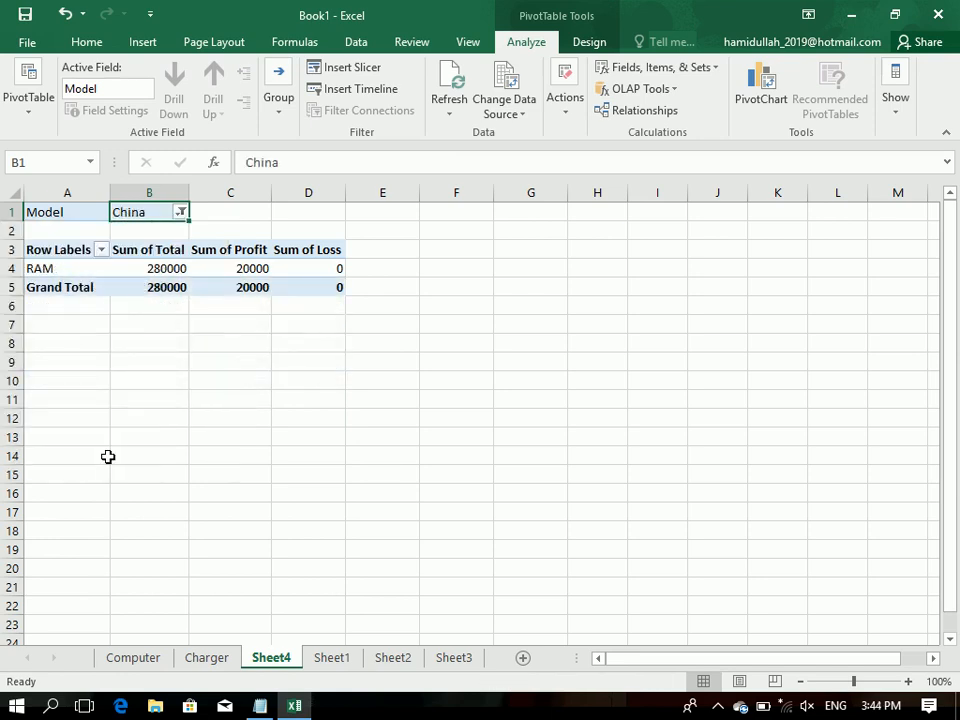
Step: Extend the Model filter to include China, DELL, HP and Sony, leaving the blank item excluded
{"action": "left_click", "coordinate": [180, 211]}
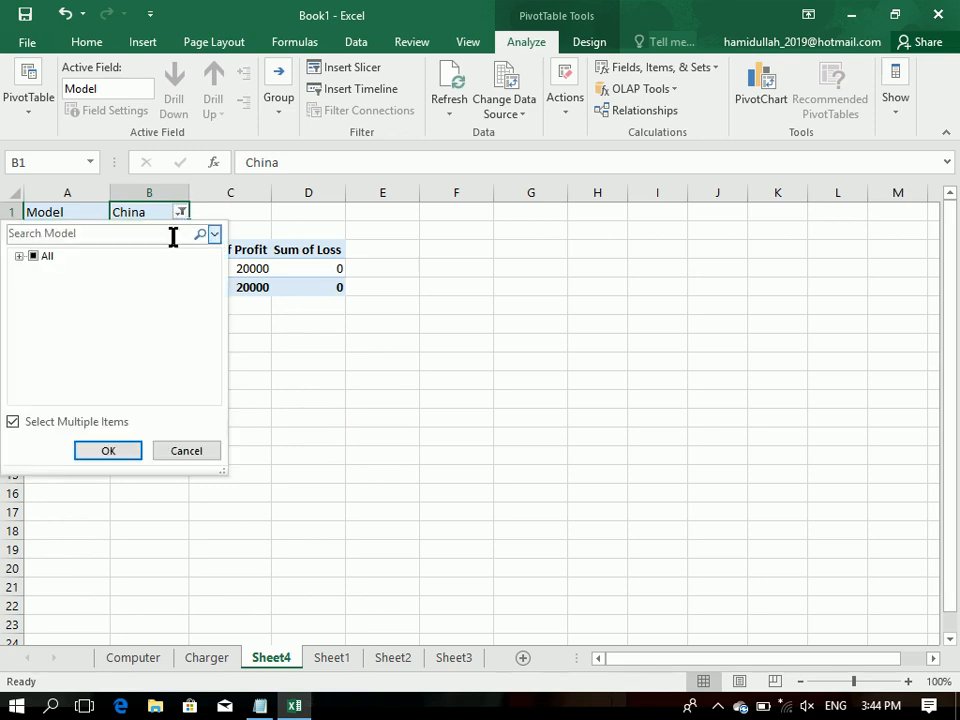
{"action": "left_click", "coordinate": [19, 257]}
{"action": "left_click", "coordinate": [57, 275]}
{"action": "left_click", "coordinate": [52, 286]}
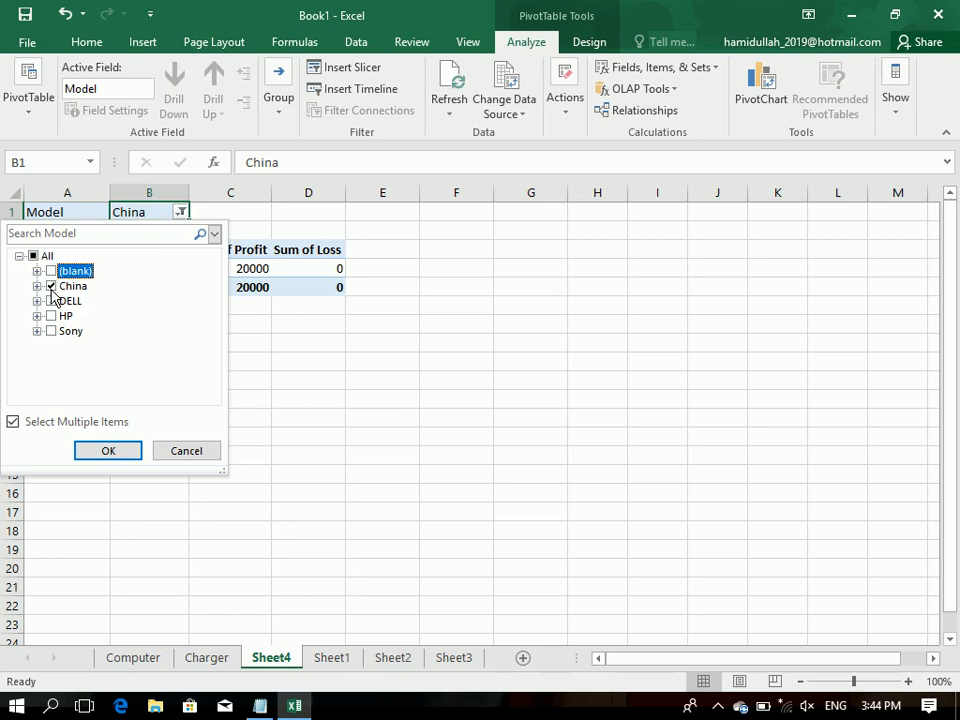
{"action": "left_click", "coordinate": [51, 301]}
{"action": "left_click", "coordinate": [51, 316]}
{"action": "left_click", "coordinate": [51, 331]}
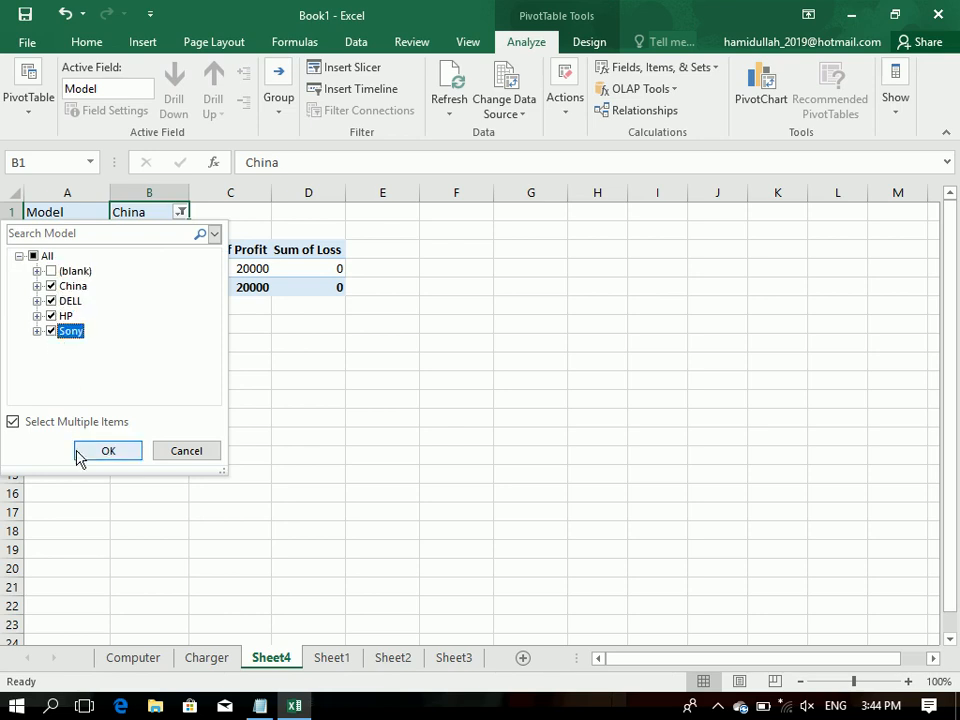
{"action": "left_click", "coordinate": [107, 452]}
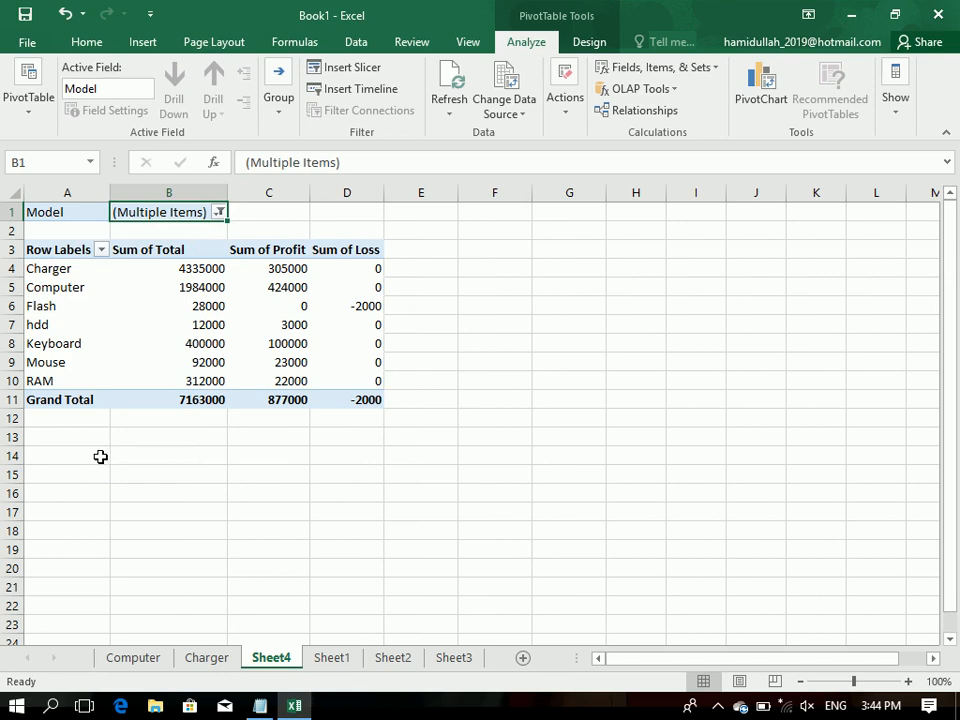
Step: Rename the PivotTable's three value column headings to Total, Profit and Loss
{"action": "left_click", "coordinate": [169, 249]}
{"action": "type", "text": "Total"}
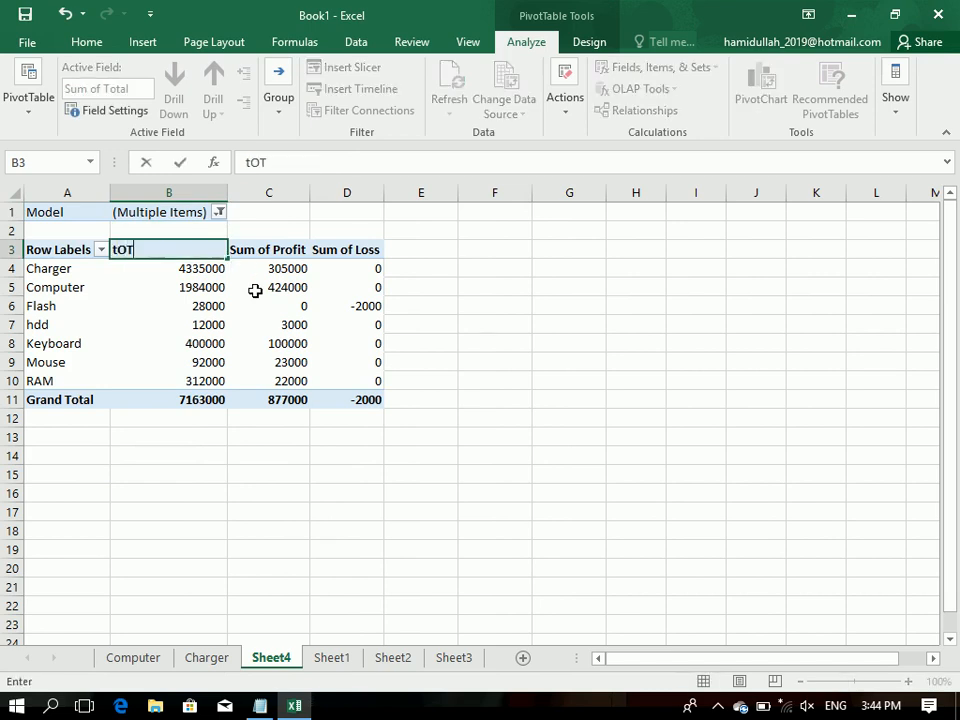
{"action": "key", "text": "Tab"}
{"action": "type", "text": "Profdit"}
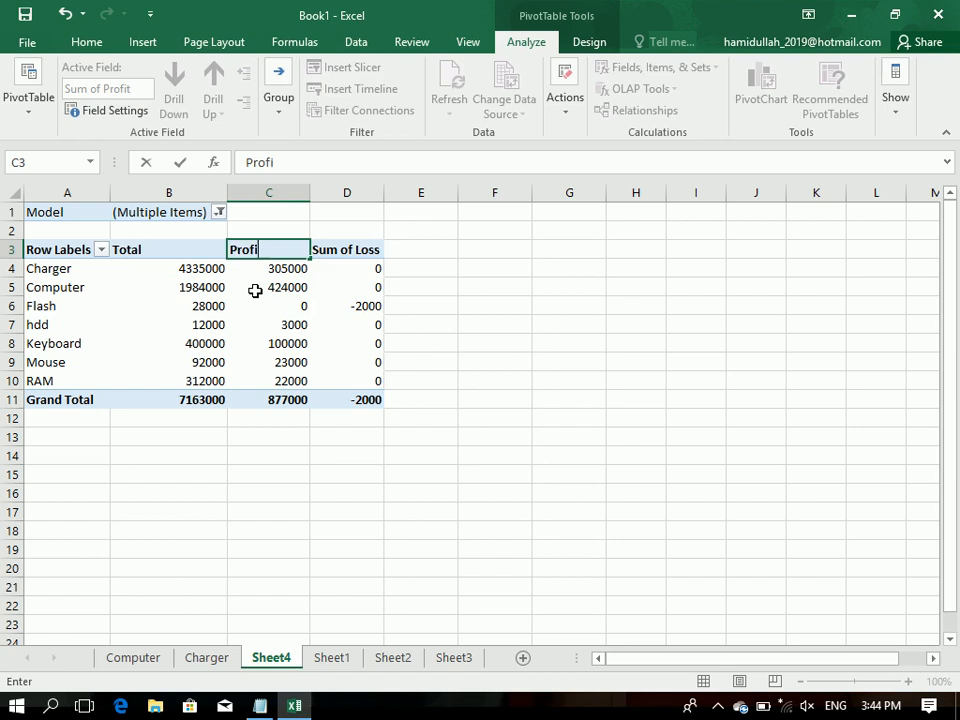
{"action": "type", "text": "t"}
{"action": "key", "text": "Tab"}
{"action": "type", "text": "Loss"}
{"action": "left_click", "coordinate": [180, 268]}
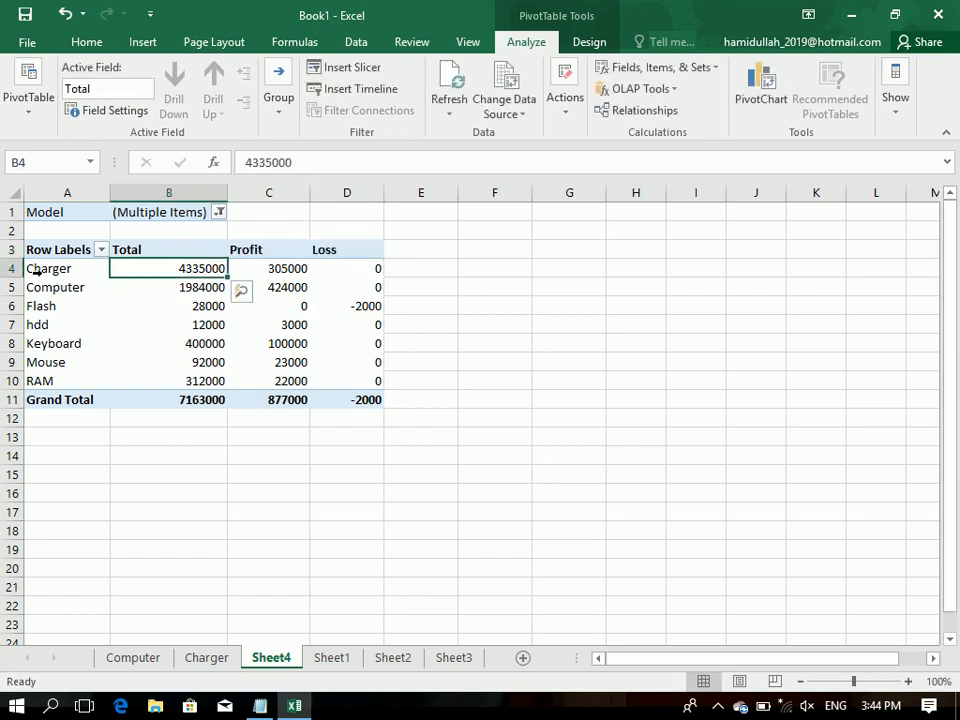
Step: Format the PivotTable's header row with a taller height, light orange fill, horizontally centred text and borders
{"action": "left_click_drag", "start_coordinate": [8, 258], "coordinate": [326, 253]}
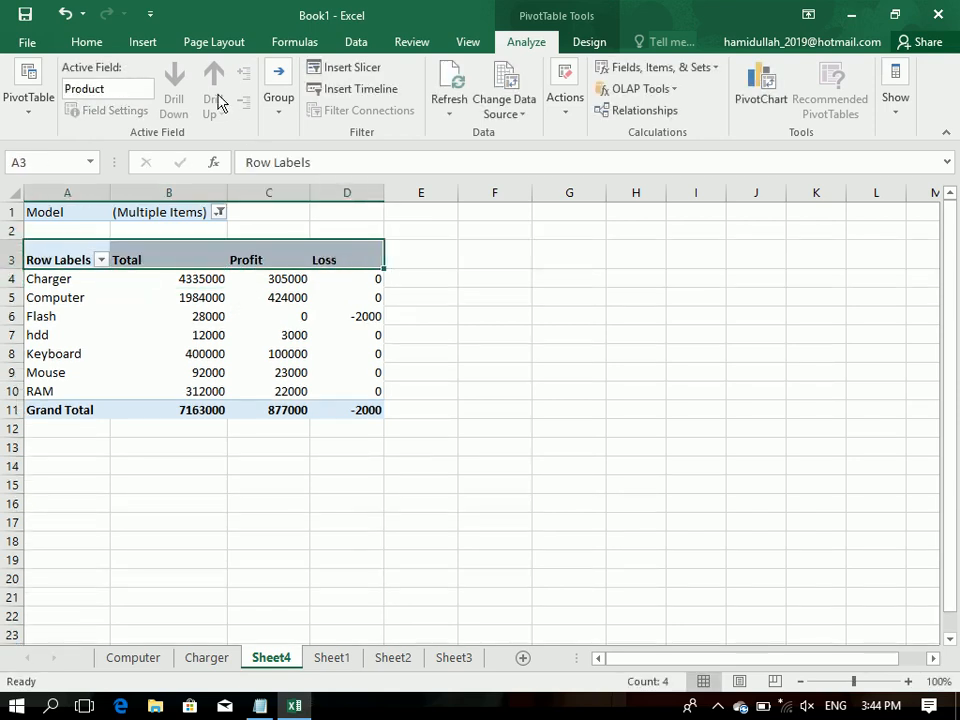
{"action": "left_click", "coordinate": [86, 42]}
{"action": "left_click", "coordinate": [216, 103]}
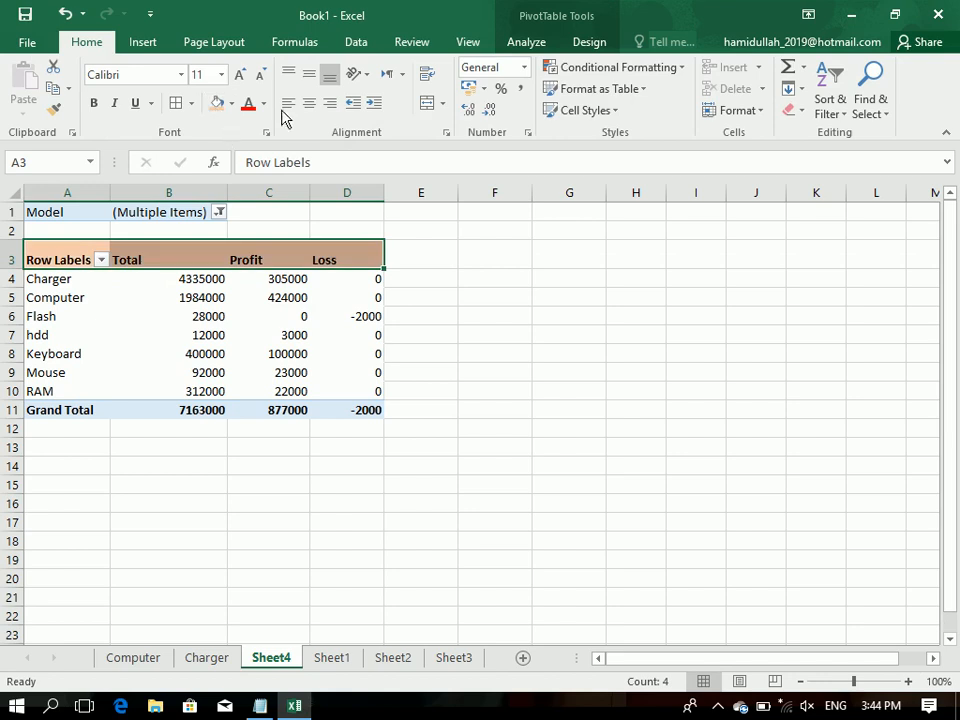
{"action": "left_click", "coordinate": [309, 103]}
{"action": "left_click", "coordinate": [176, 103]}
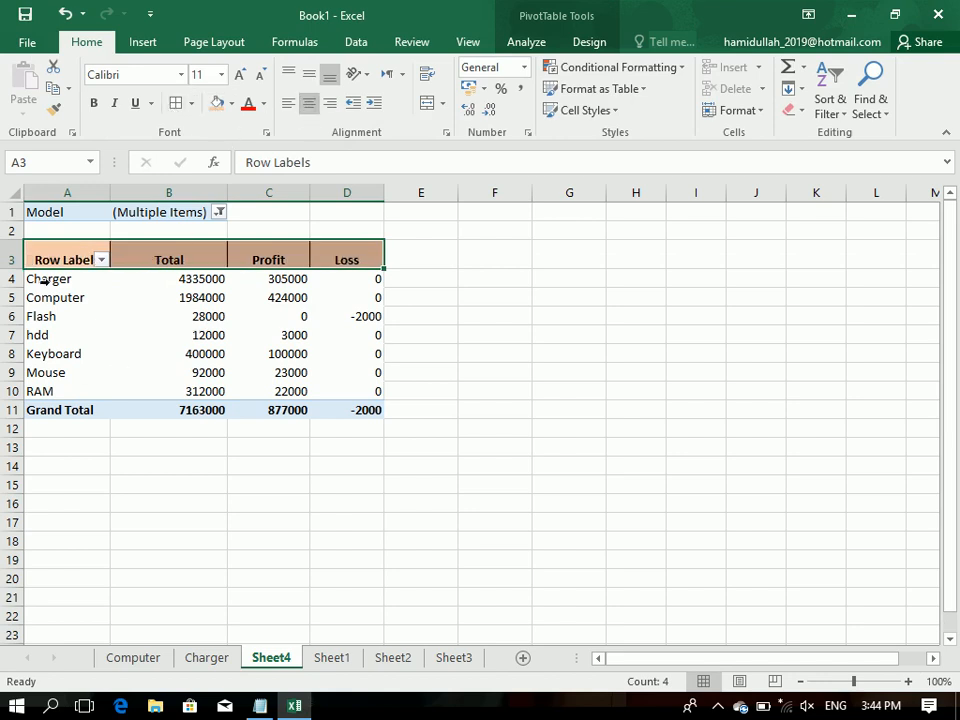
Step: Format the Grand Total row with a taller height, text centred both ways, borders and light orange fill
{"action": "left_click_drag", "start_coordinate": [18, 422], "coordinate": [349, 412]}
{"action": "left_click", "coordinate": [309, 74]}
{"action": "left_click", "coordinate": [309, 103]}
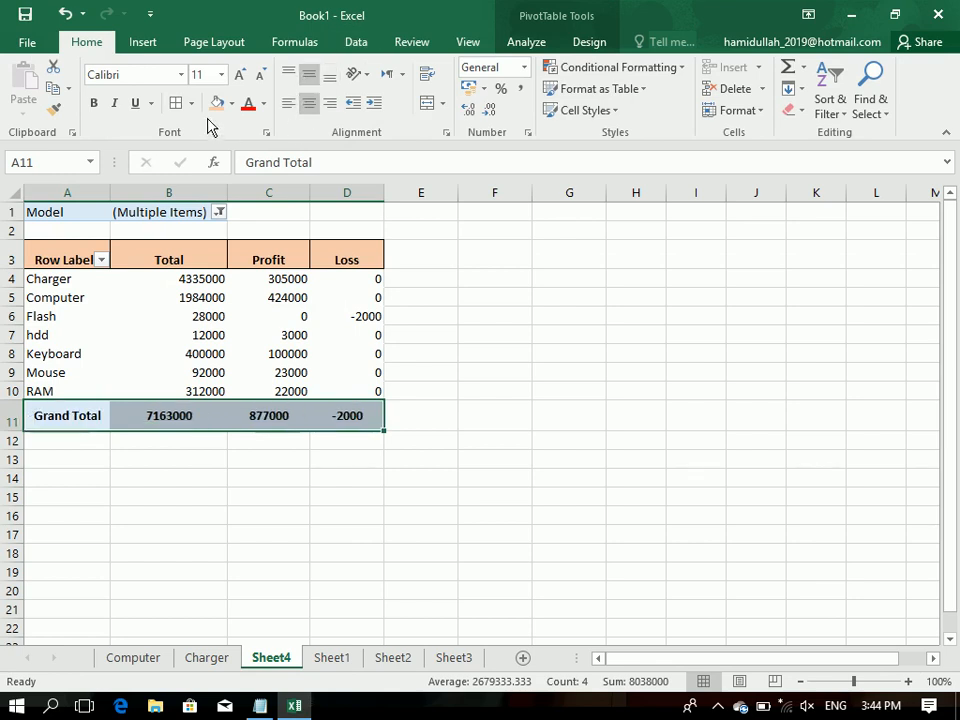
{"action": "left_click", "coordinate": [176, 103]}
{"action": "left_click", "coordinate": [207, 104]}
Step: Centre the product rows horizontally with borders around their cells, and middle-align the whole table from the header to Grand Total
{"action": "left_click_drag", "start_coordinate": [347, 388], "coordinate": [37, 283]}
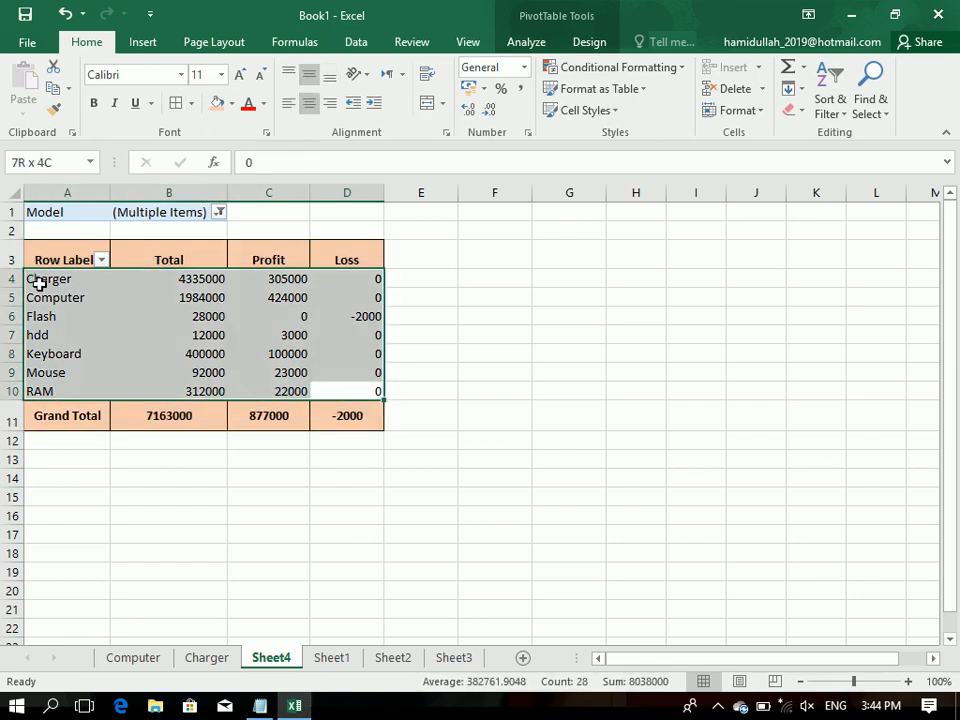
{"action": "left_click", "coordinate": [309, 103]}
{"action": "left_click_drag", "start_coordinate": [347, 248], "coordinate": [168, 248]}
{"action": "left_click_drag", "start_coordinate": [34, 249], "coordinate": [365, 413]}
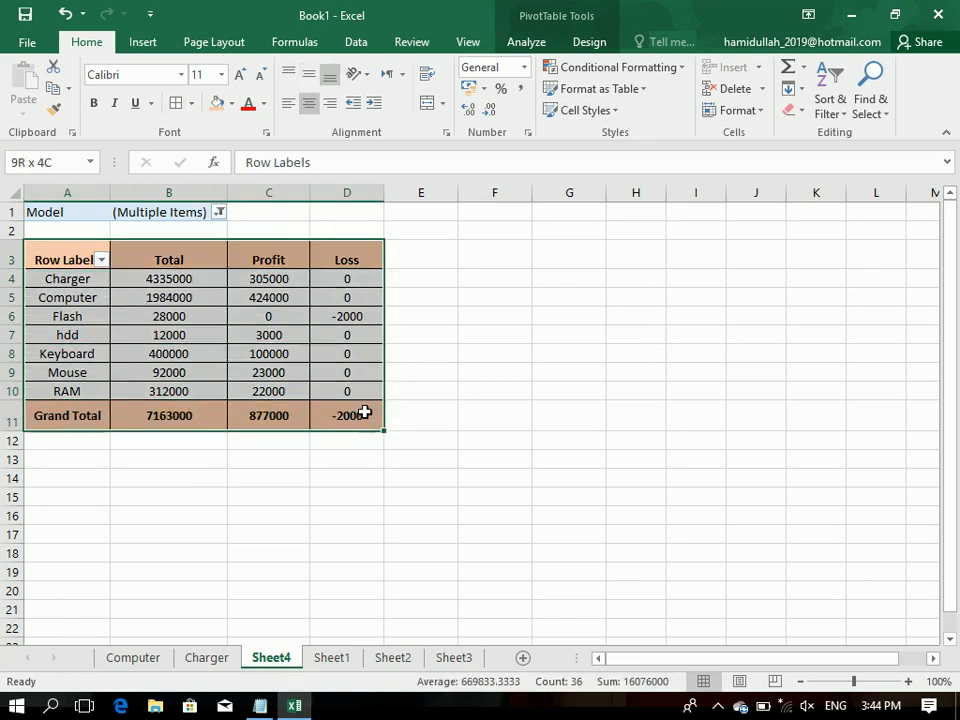
{"action": "left_click", "coordinate": [309, 74]}
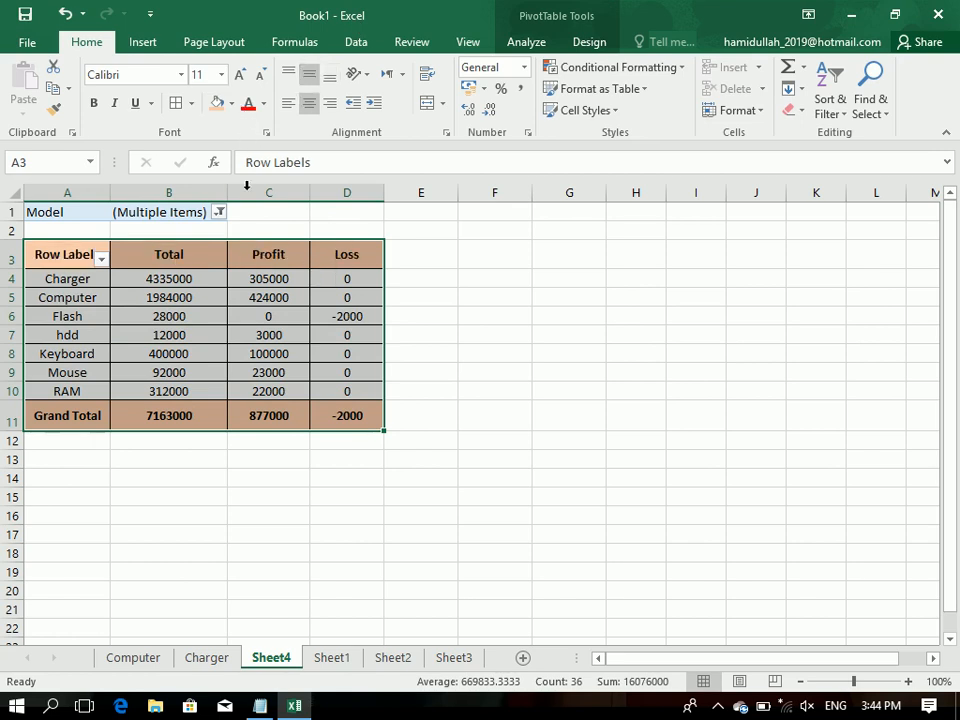
Step: Set the formatted table A3:D11 as the print area, check its print preview and return to the sheet
{"action": "left_click", "coordinate": [224, 48]}
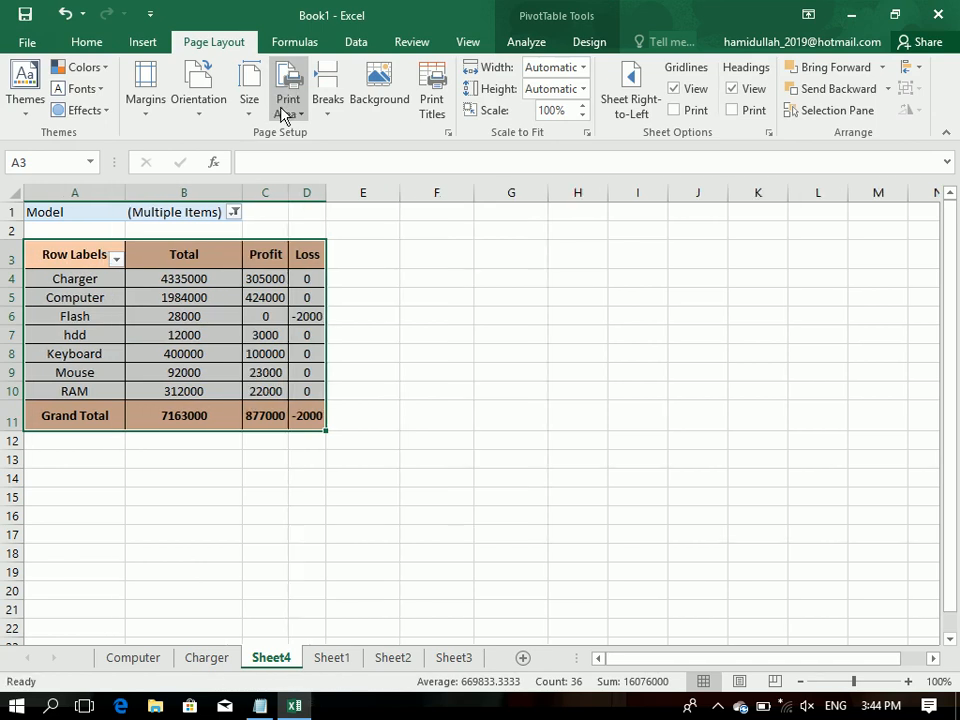
{"action": "left_click", "coordinate": [285, 112]}
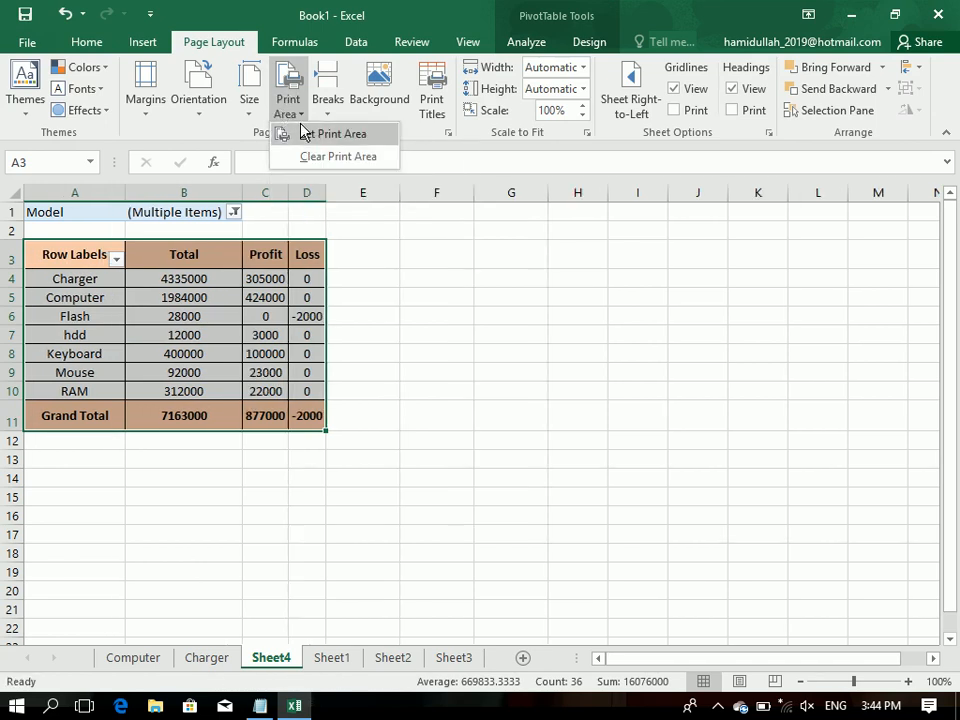
{"action": "left_click", "coordinate": [305, 133]}
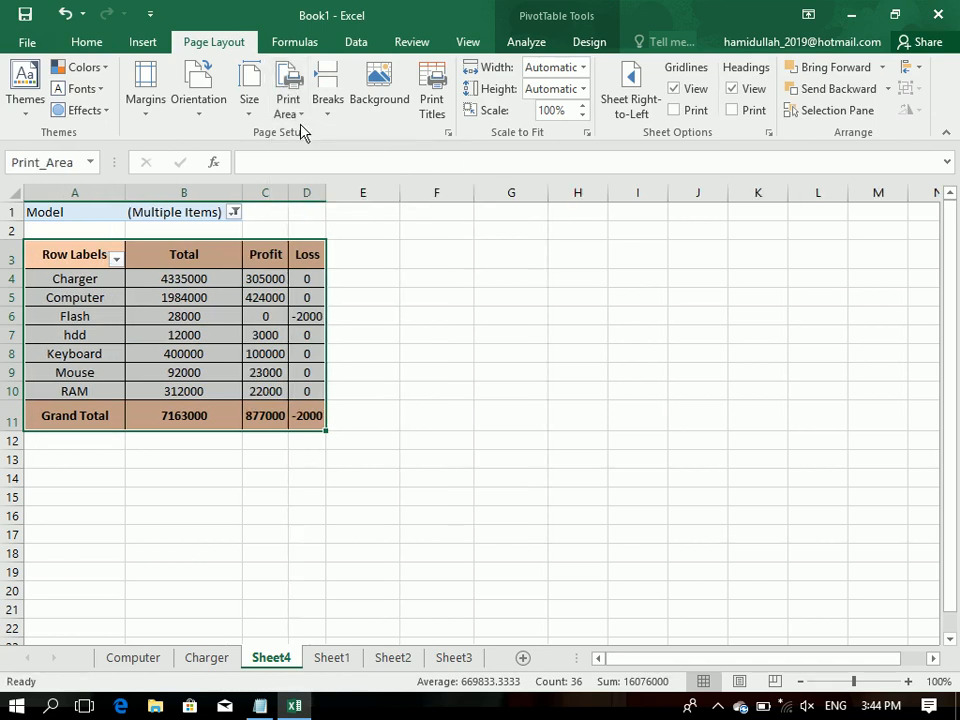
{"action": "key", "text": "ctrl+p"}
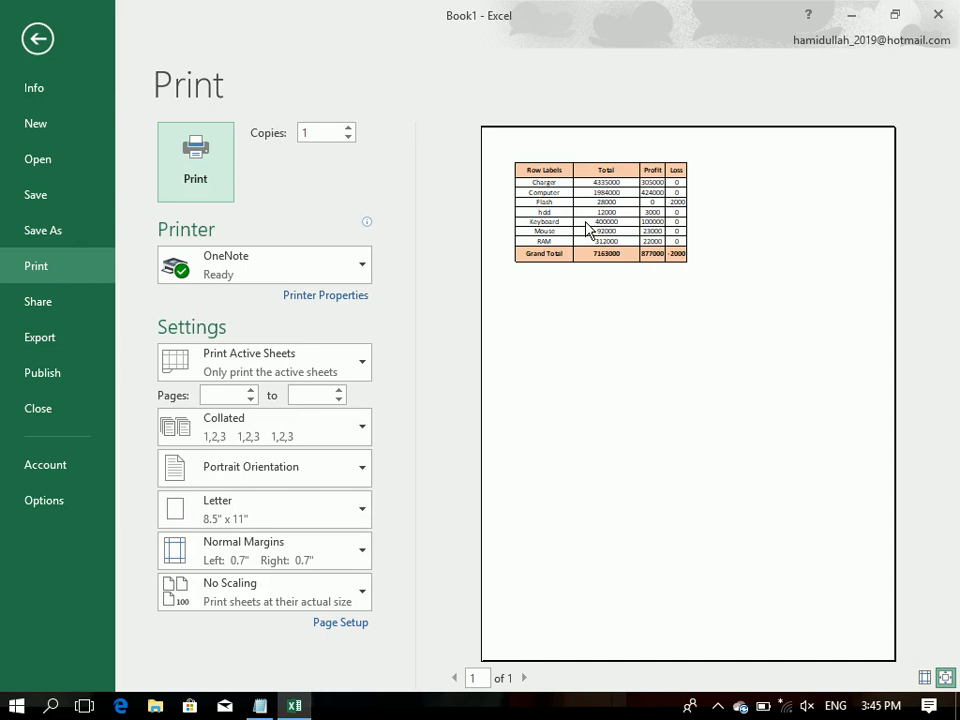
{"action": "left_click", "coordinate": [37, 38]}
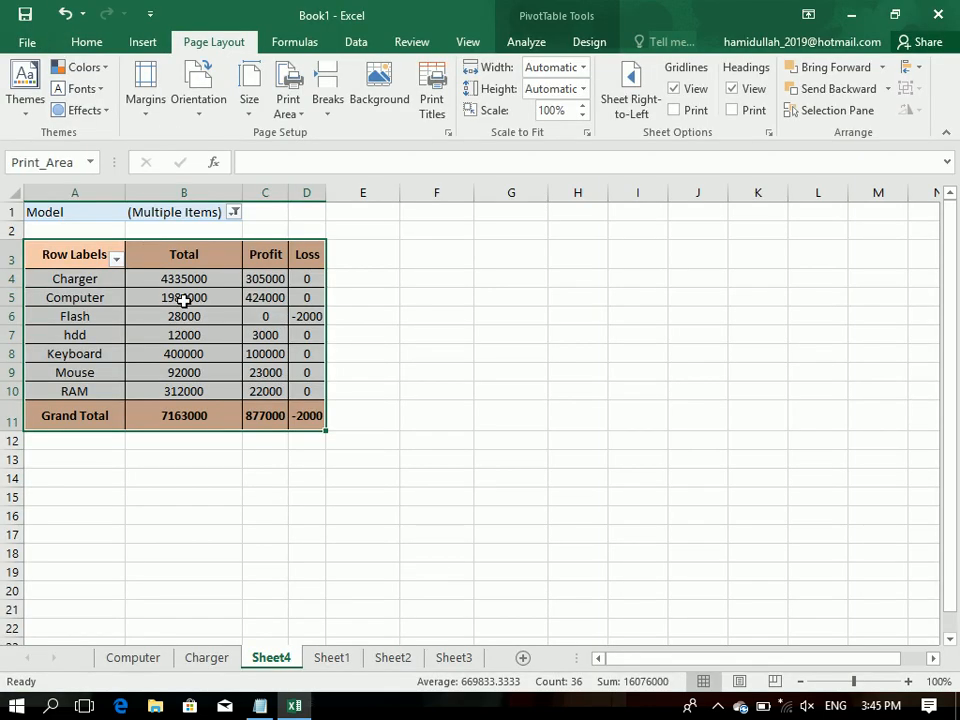